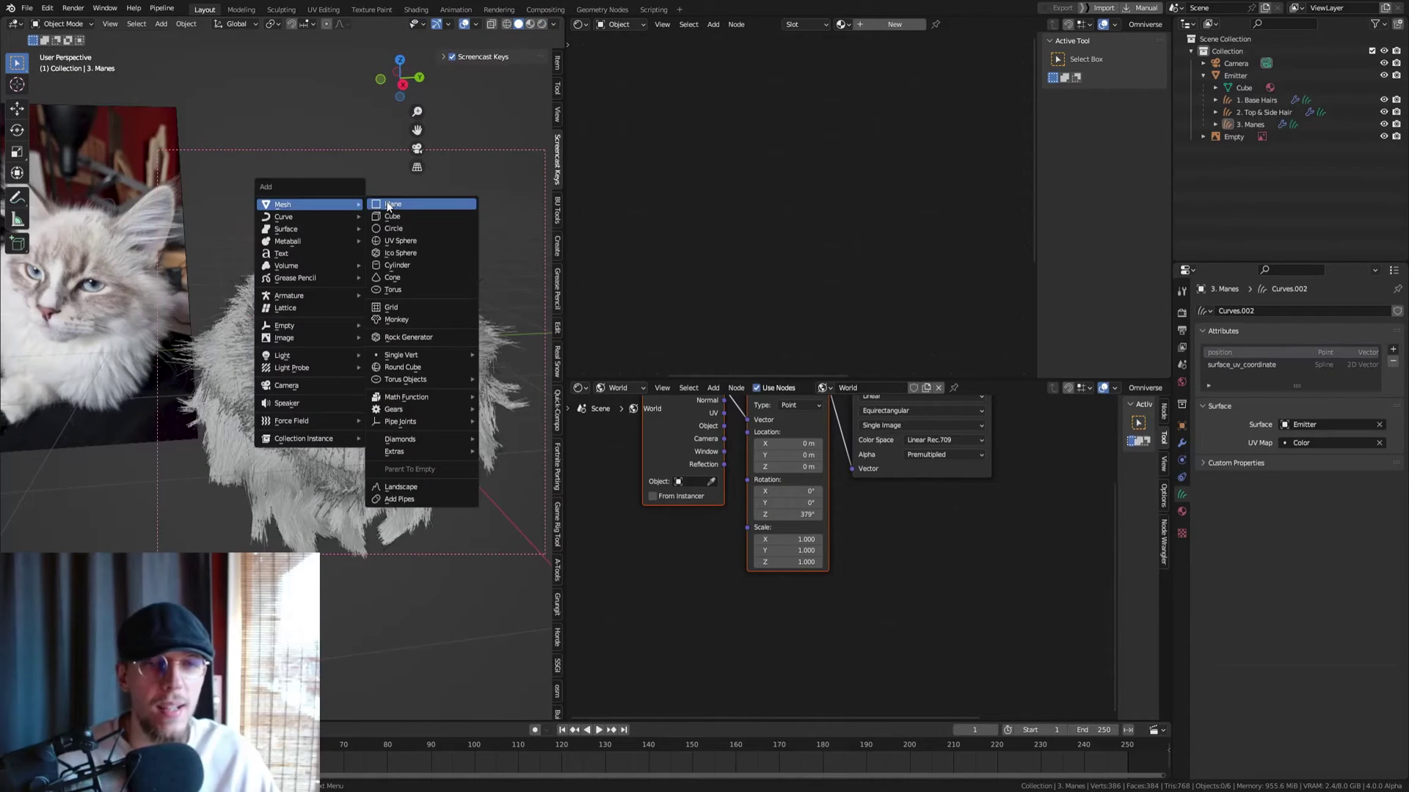
# Add a plane mesh and rotate it 90° about the Y axis
pyautogui.click(388, 206)
pyautogui.write('r')
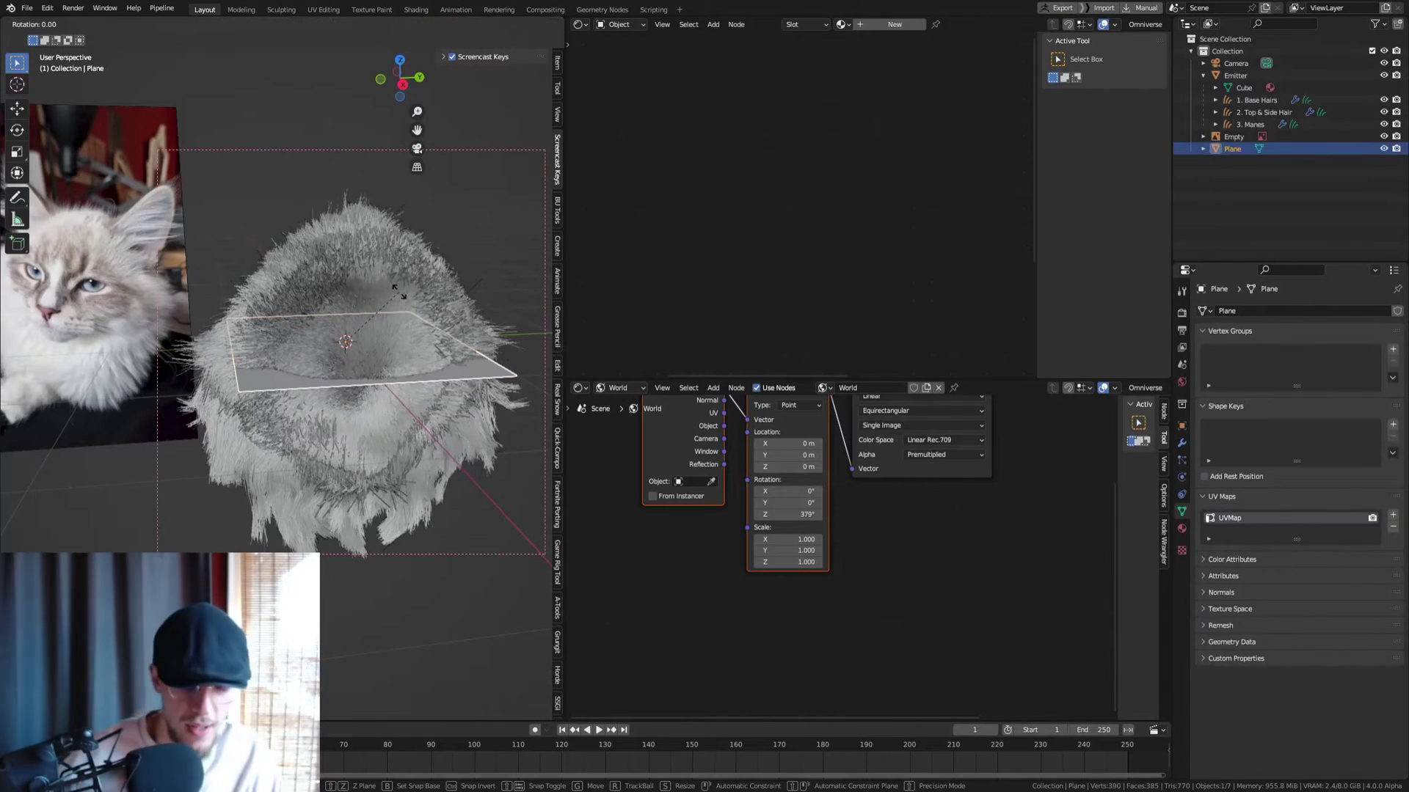
pyautogui.write('y90')
pyautogui.press('Return')
# Move the upright plane along the Y axis so it stands clear beside the furry head
pyautogui.scroll(-5, 398, 292)
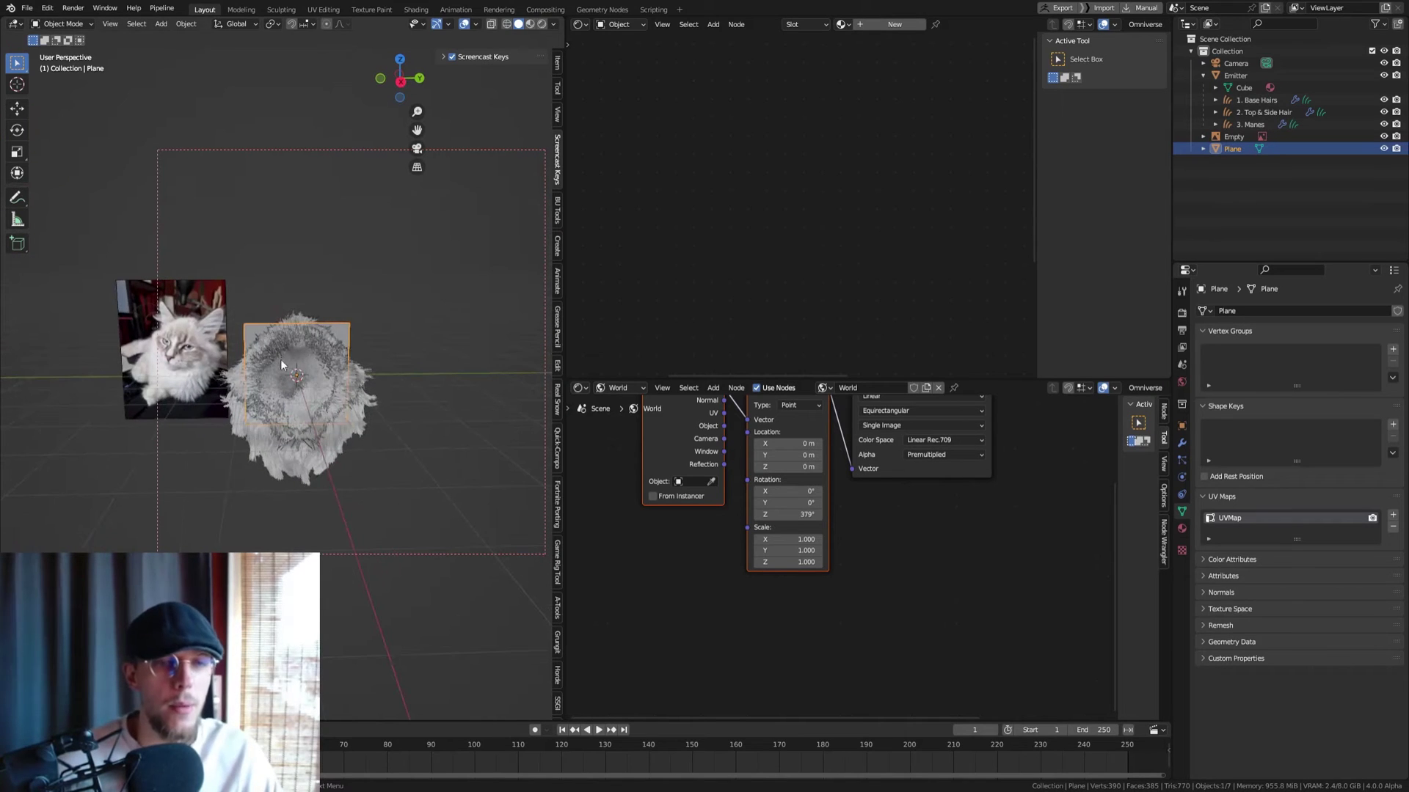
pyautogui.press('g')
pyautogui.press('y')
pyautogui.click(424, 346)
pyautogui.keyDown('shift'); pyautogui.moveTo(424, 346); pyautogui.dragTo(368, 335, button='middle'); pyautogui.keyUp('shift')
# Taper the plane in Edit Mode by scaling its top edge down strongly and its bottom edge down slightly
pyautogui.press('Tab')
pyautogui.press('2')
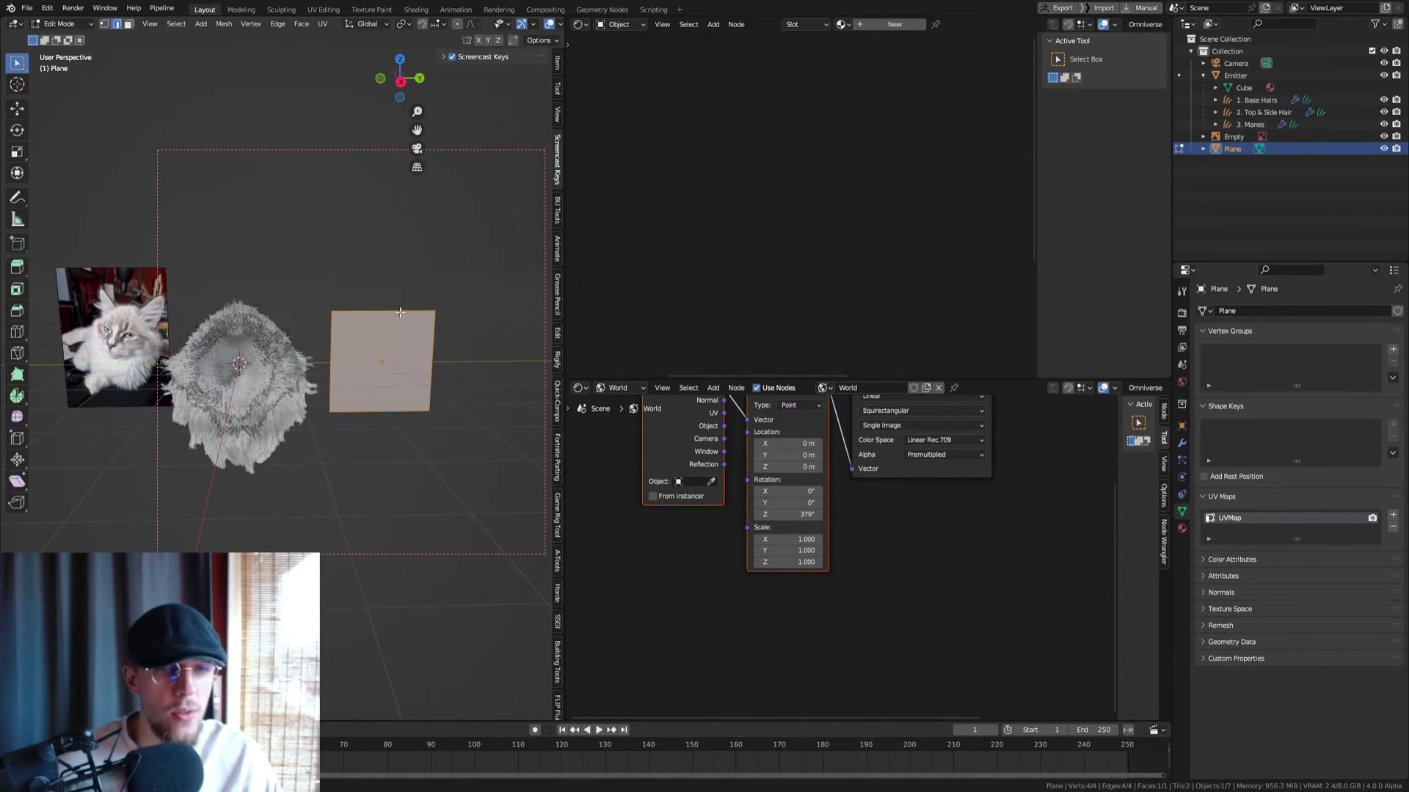
pyautogui.click(404, 313)
pyautogui.press('s')
pyautogui.click(401, 315)
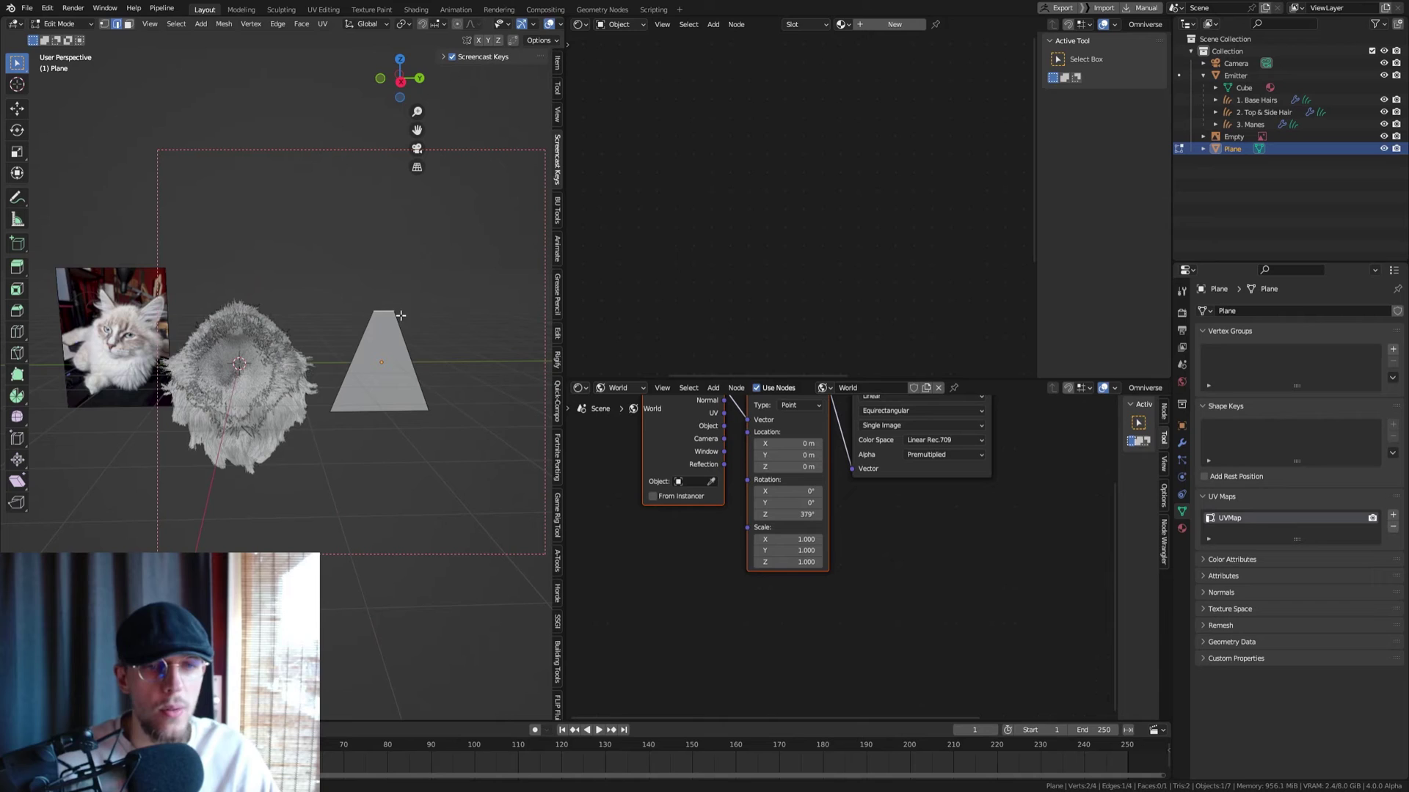
pyautogui.click(411, 408)
pyautogui.press('s')
pyautogui.click(464, 401)
pyautogui.press('Tab')
# Add a Subdivision modifier to the plane with both viewport and render levels set to 3
pyautogui.click(1181, 443)
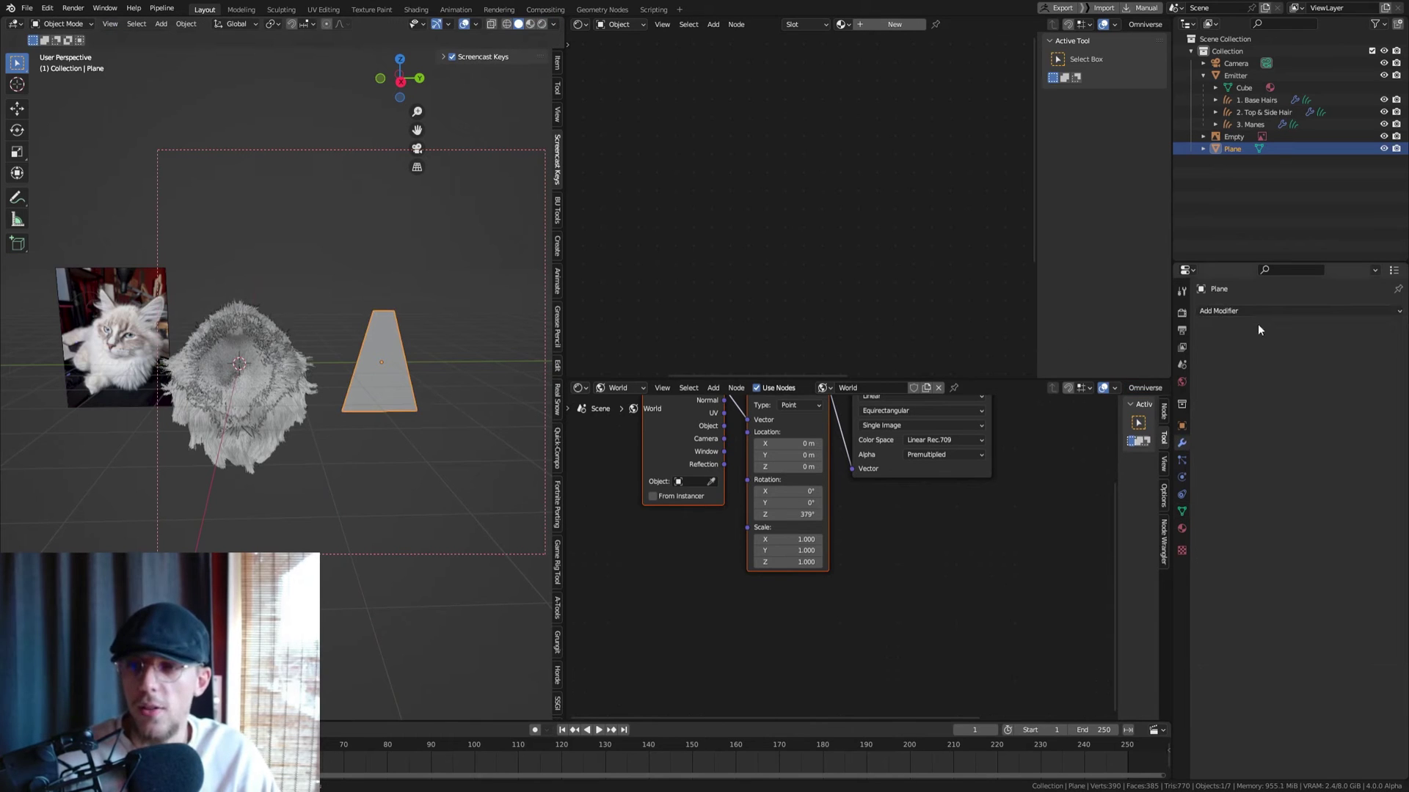
pyautogui.click(1257, 313)
pyautogui.click(1194, 534)
pyautogui.doubleClick(1332, 364)
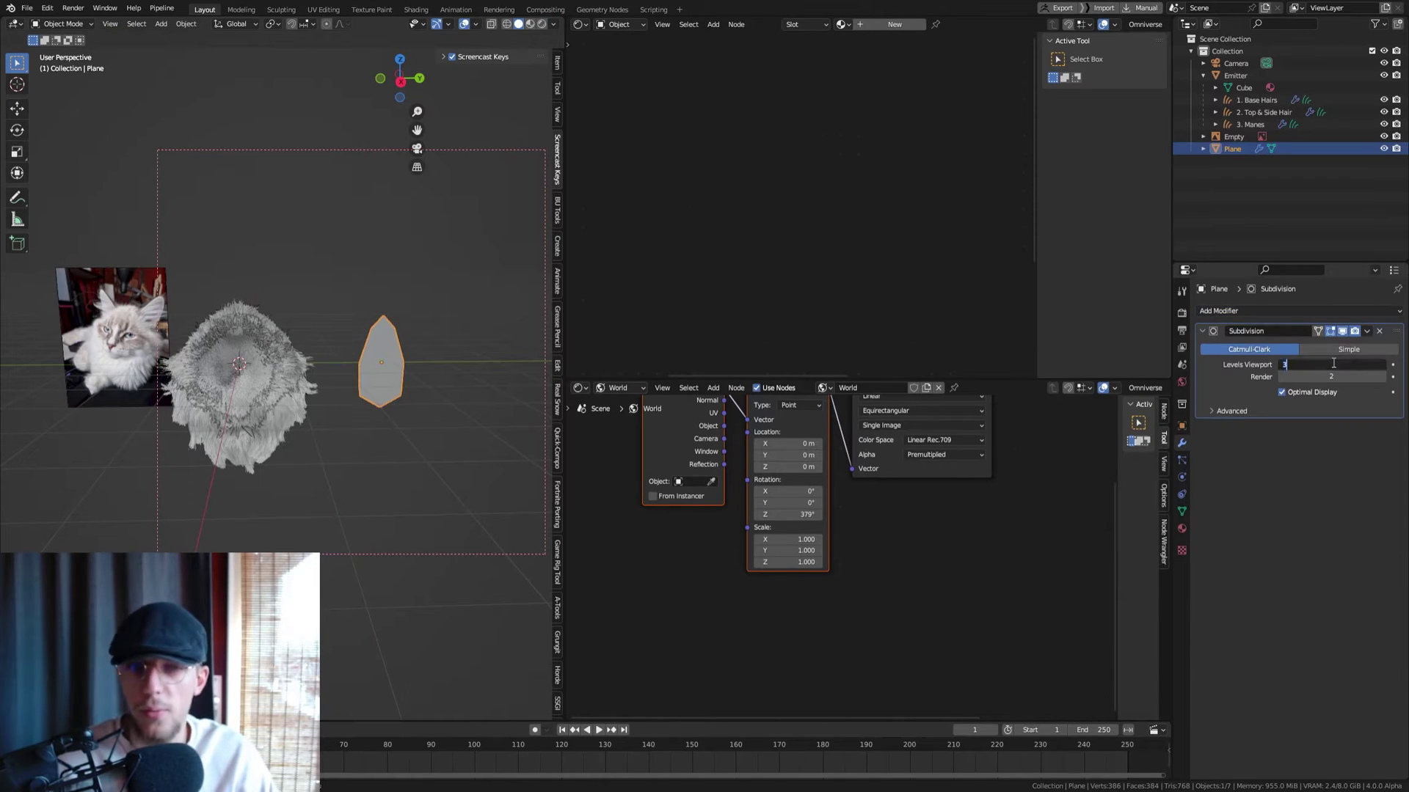
pyautogui.write('3')
pyautogui.press('Tab')
pyautogui.write('3')
pyautogui.press('Tab')
pyautogui.press('Return')
# Crease the plane's side and bottom edges, and reshape its top edge by scaling it and raising it along Z
pyautogui.press('Tab')
pyautogui.scroll(2, 399, 411)
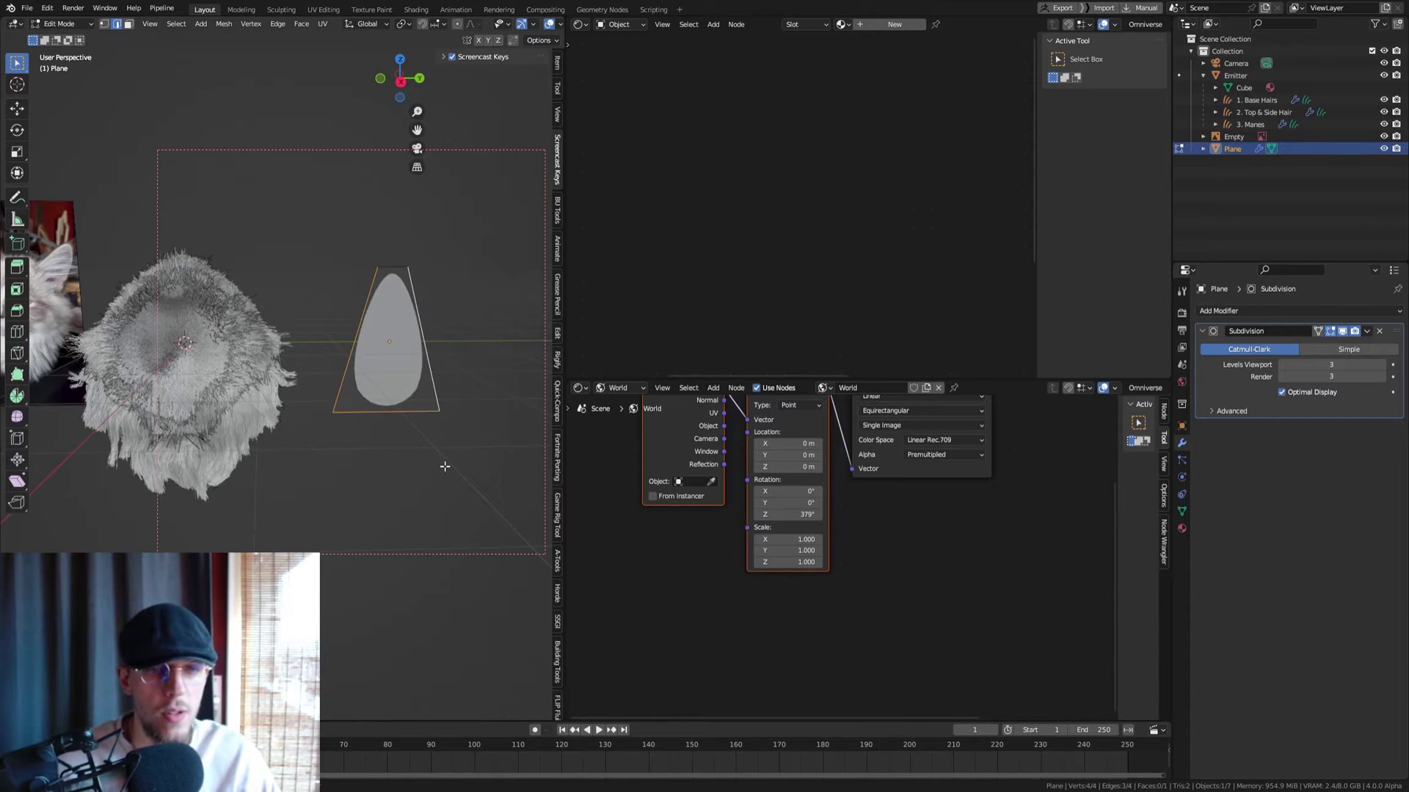
pyautogui.click(400, 267)
pyautogui.press('s')
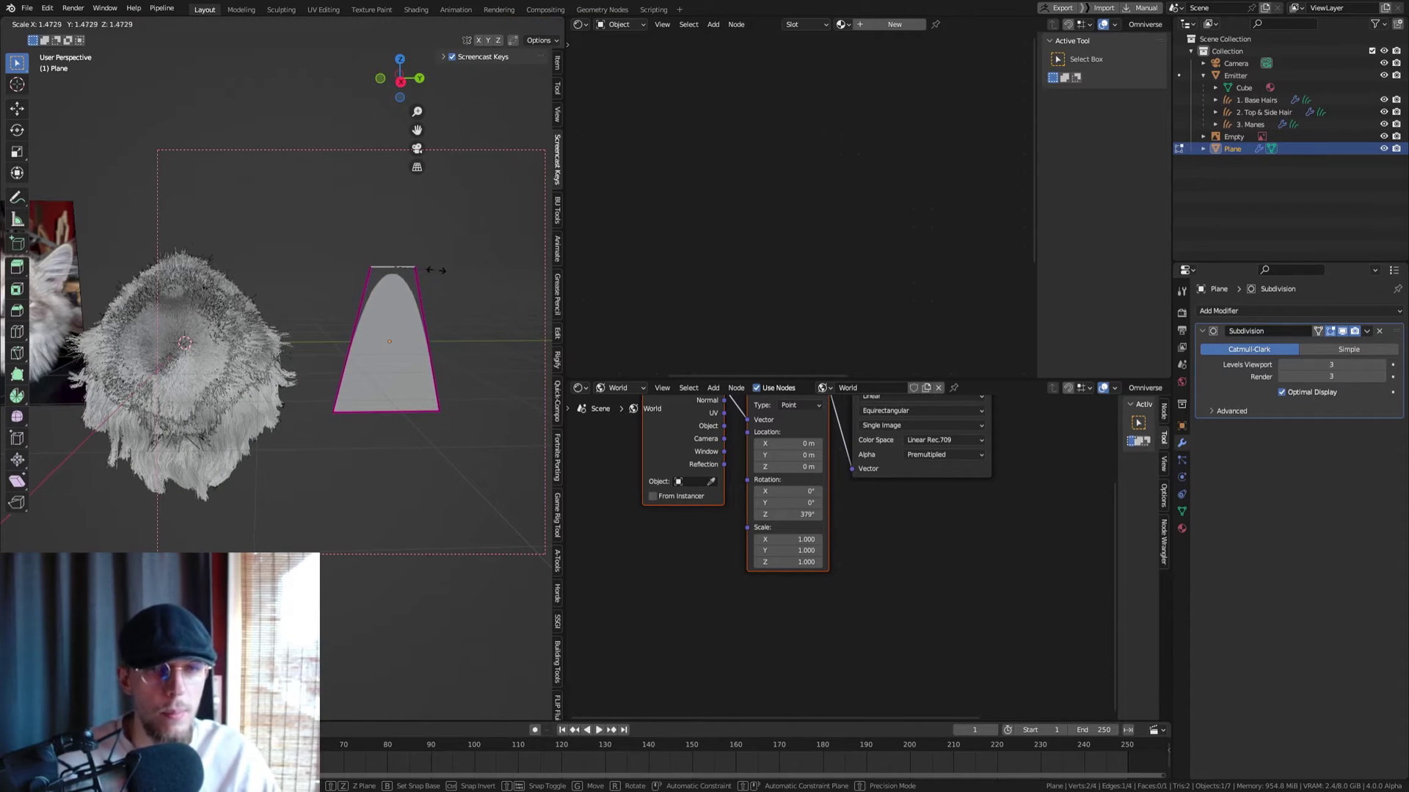
pyautogui.click(435, 272)
pyautogui.press('g')
pyautogui.press('z')
pyautogui.click(436, 257)
pyautogui.press('s')
pyautogui.click(432, 256)
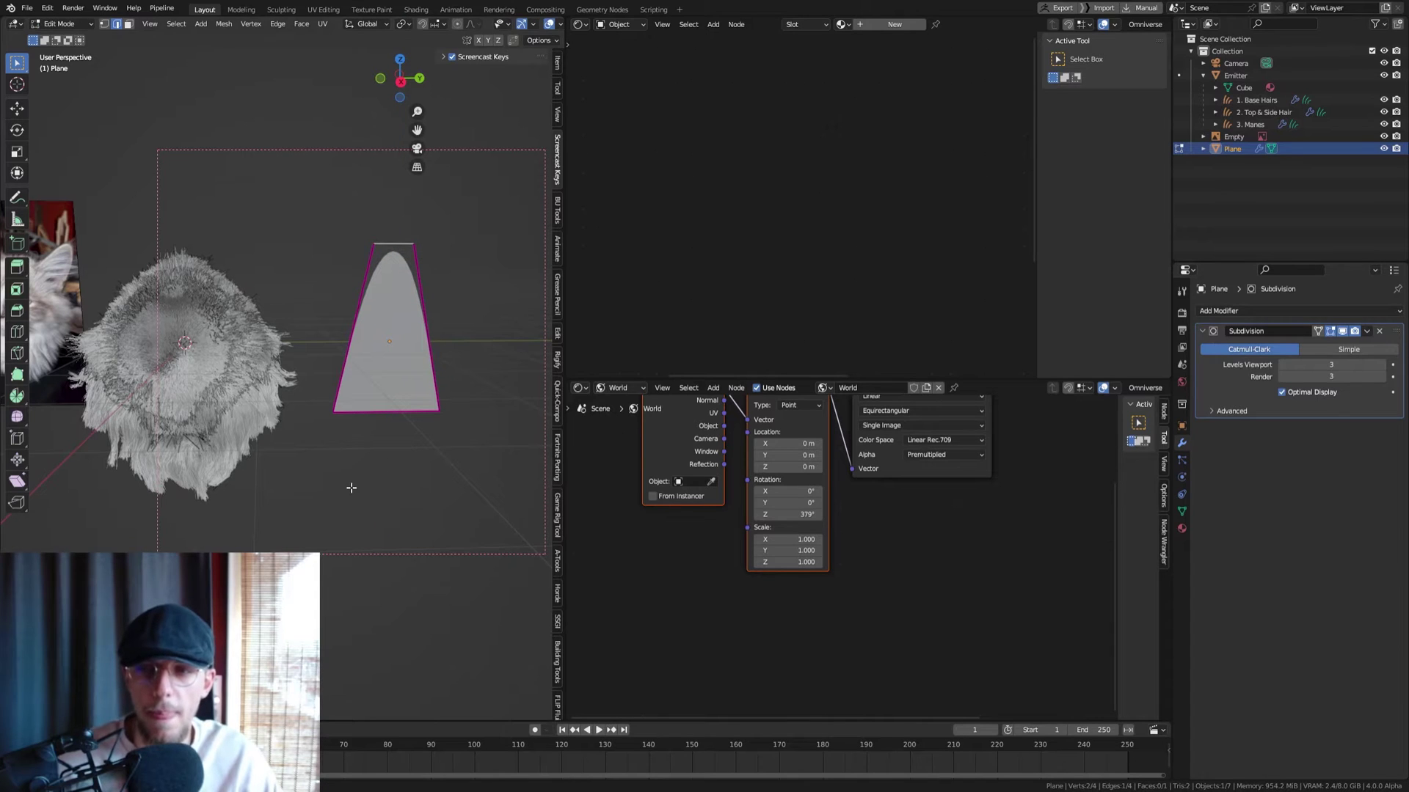
# Scale up the bottom edge to widen the base of the ear shape
pyautogui.click(405, 411)
pyautogui.press('s')
pyautogui.click(485, 416)
# Add a vertical loop cut down the ear's centre and move it backwards about 0.37 m along X
pyautogui.moveTo(462, 296); pyautogui.dragTo(428, 323, button='middle')
pyautogui.hotkey('ctrl', 'r')
pyautogui.click(453, 258)
pyautogui.click(443, 258)
pyautogui.press('g')
pyautogui.press('y')
pyautogui.press('x')
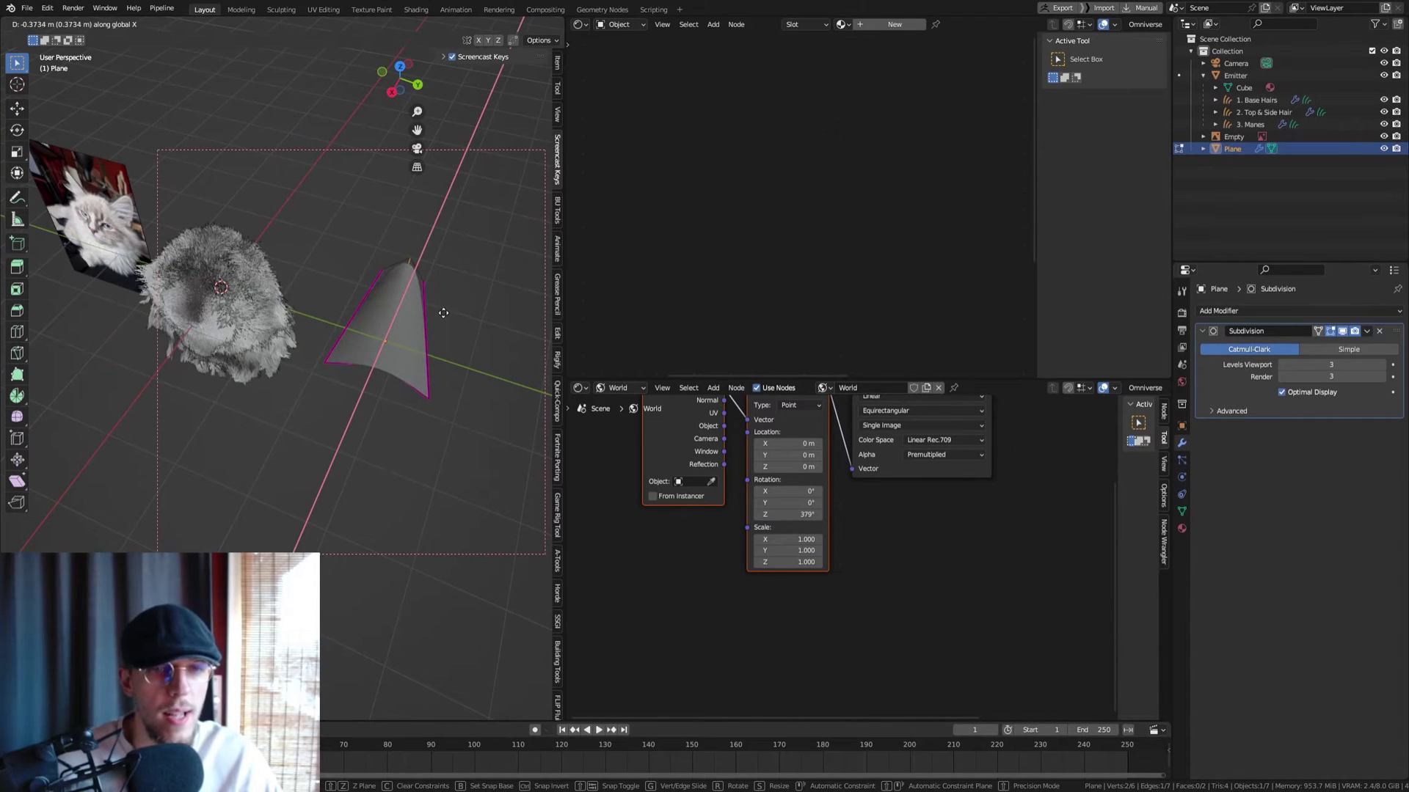
pyautogui.click(440, 315)
# Add a vertical loop cut on each side of the centre line and scale both loops slightly apart along Y
pyautogui.moveTo(433, 311); pyautogui.dragTo(458, 293, button='middle')
pyautogui.hotkey('ctrl', 'r')
pyautogui.click(382, 258)
pyautogui.click(376, 257)
pyautogui.hotkey('ctrl', 'r')
pyautogui.click(418, 255)
pyautogui.click(429, 256)
pyautogui.press('s')
pyautogui.press('y')
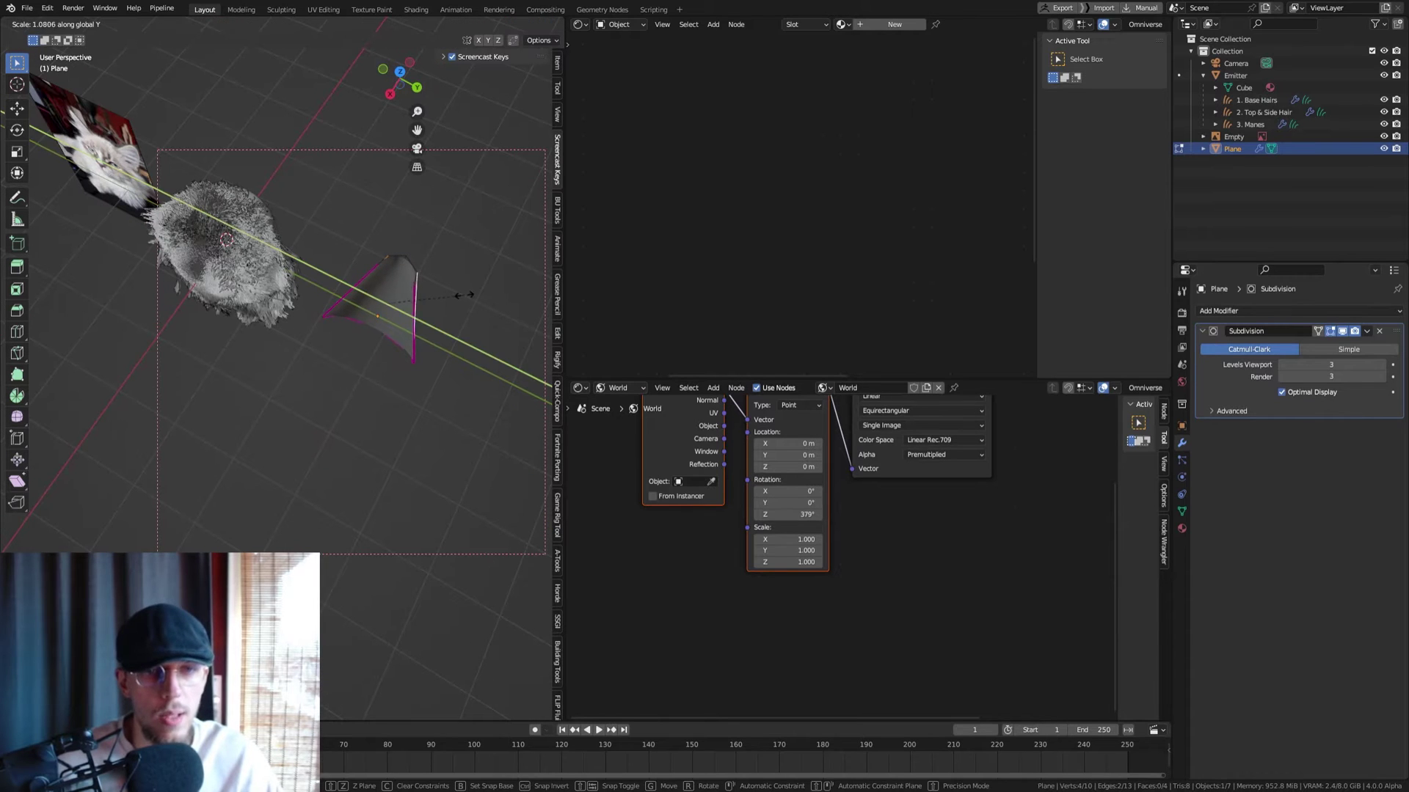
pyautogui.click(469, 297)
# Slide the pairs of vertices near the ear's tip down along their edges to round the outline
pyautogui.moveTo(399, 257)
pyautogui.mouseDown(button='middle')
pyautogui.moveTo(358, 218)
pyautogui.moveTo(387, 238)
pyautogui.mouseUp(button='middle')
pyautogui.hotkey('shift', 'v')
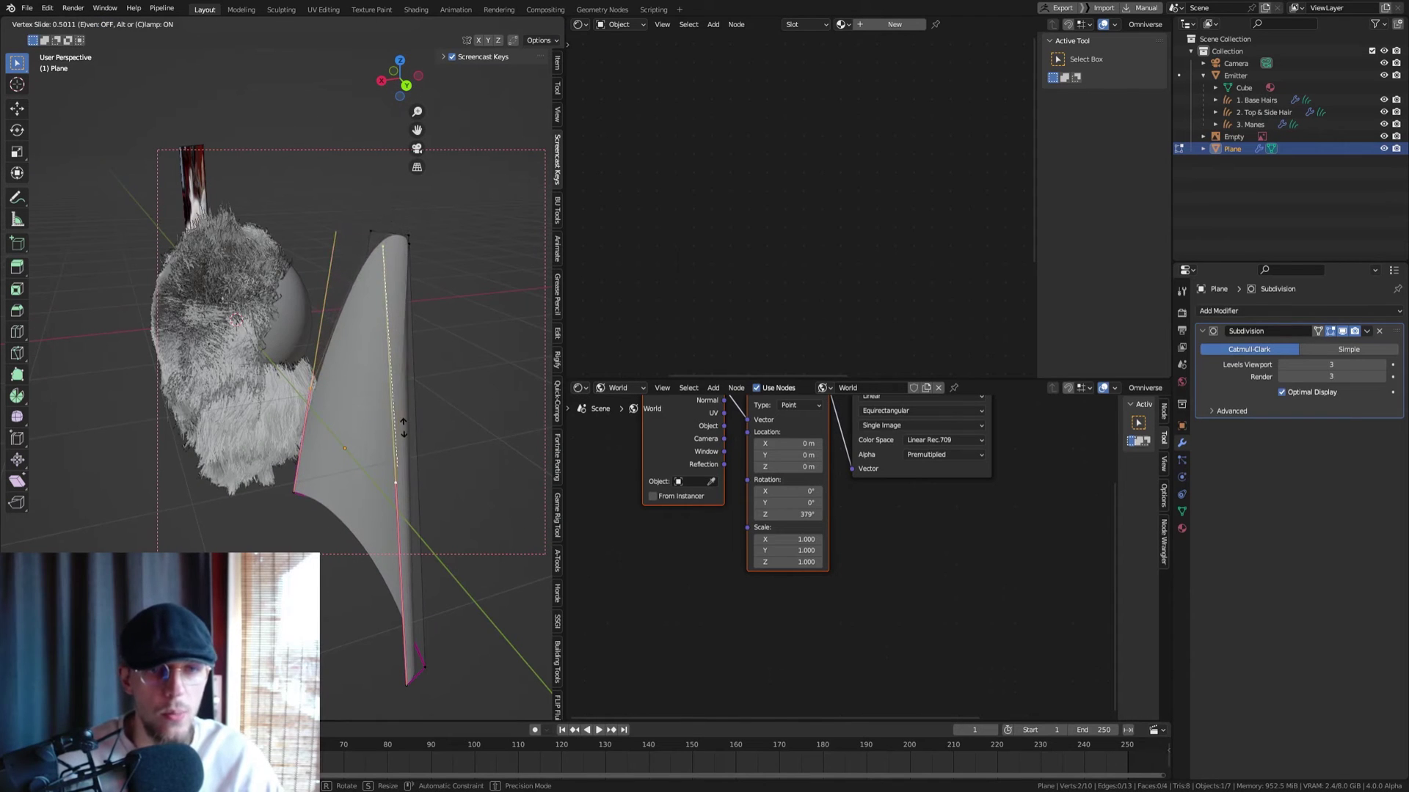
pyautogui.click(403, 429)
pyautogui.moveTo(408, 304); pyautogui.dragTo(367, 293, button='middle')
pyautogui.hotkey('shift', 'v')
pyautogui.click(489, 294)
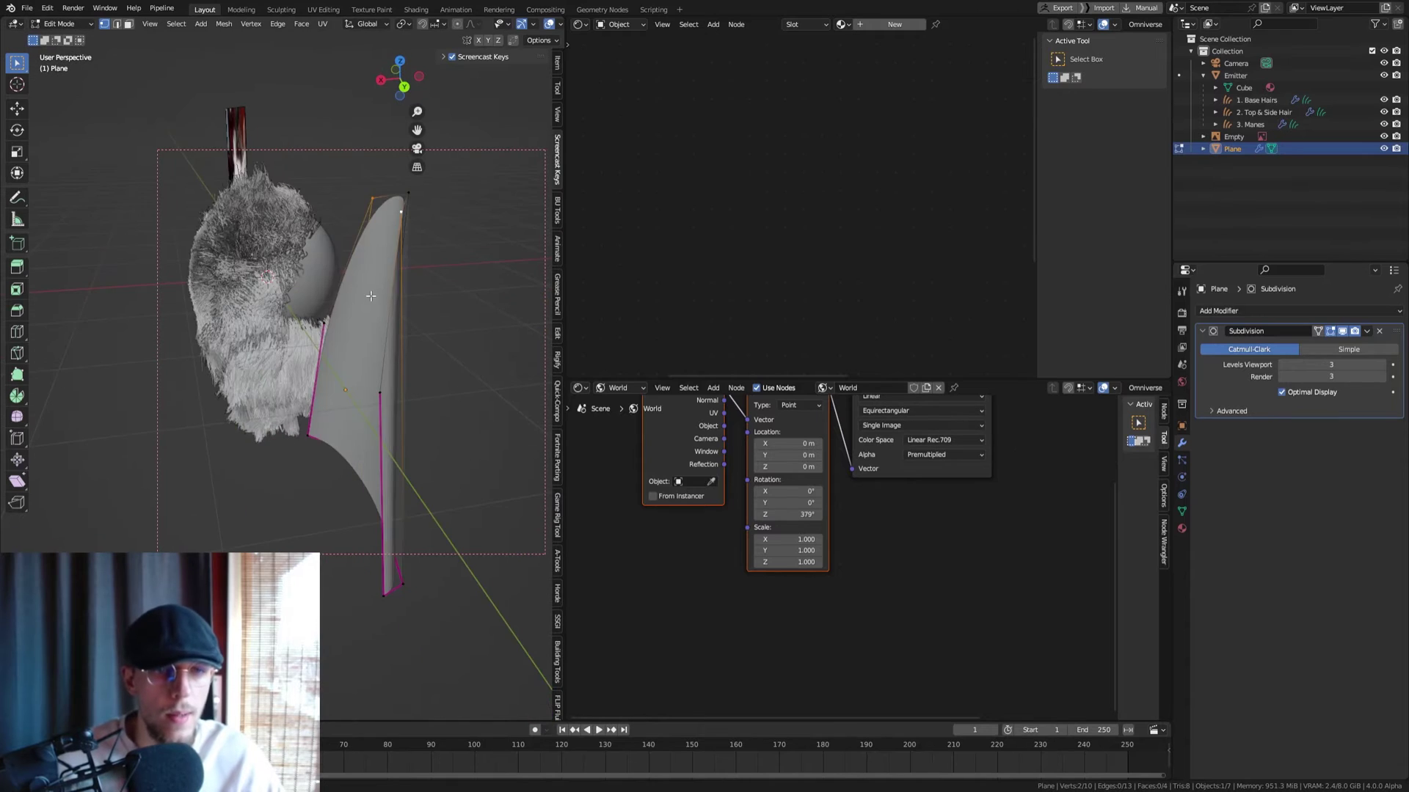
# Extrude the ear's side edges about 0.15 m forward along X
pyautogui.press('2')
pyautogui.keyDown('shift'); pyautogui.click(381, 254); pyautogui.keyUp('shift')
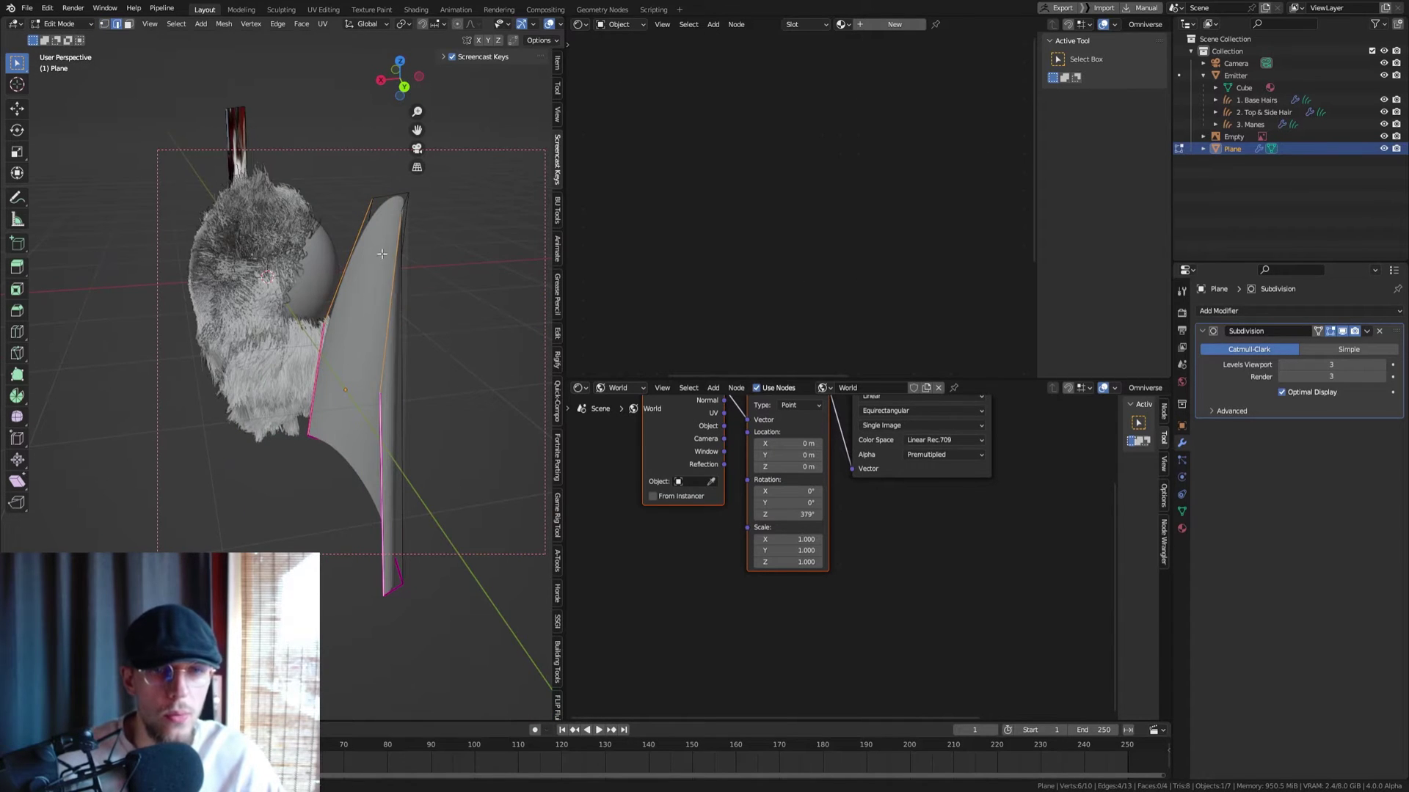
pyautogui.press('e')
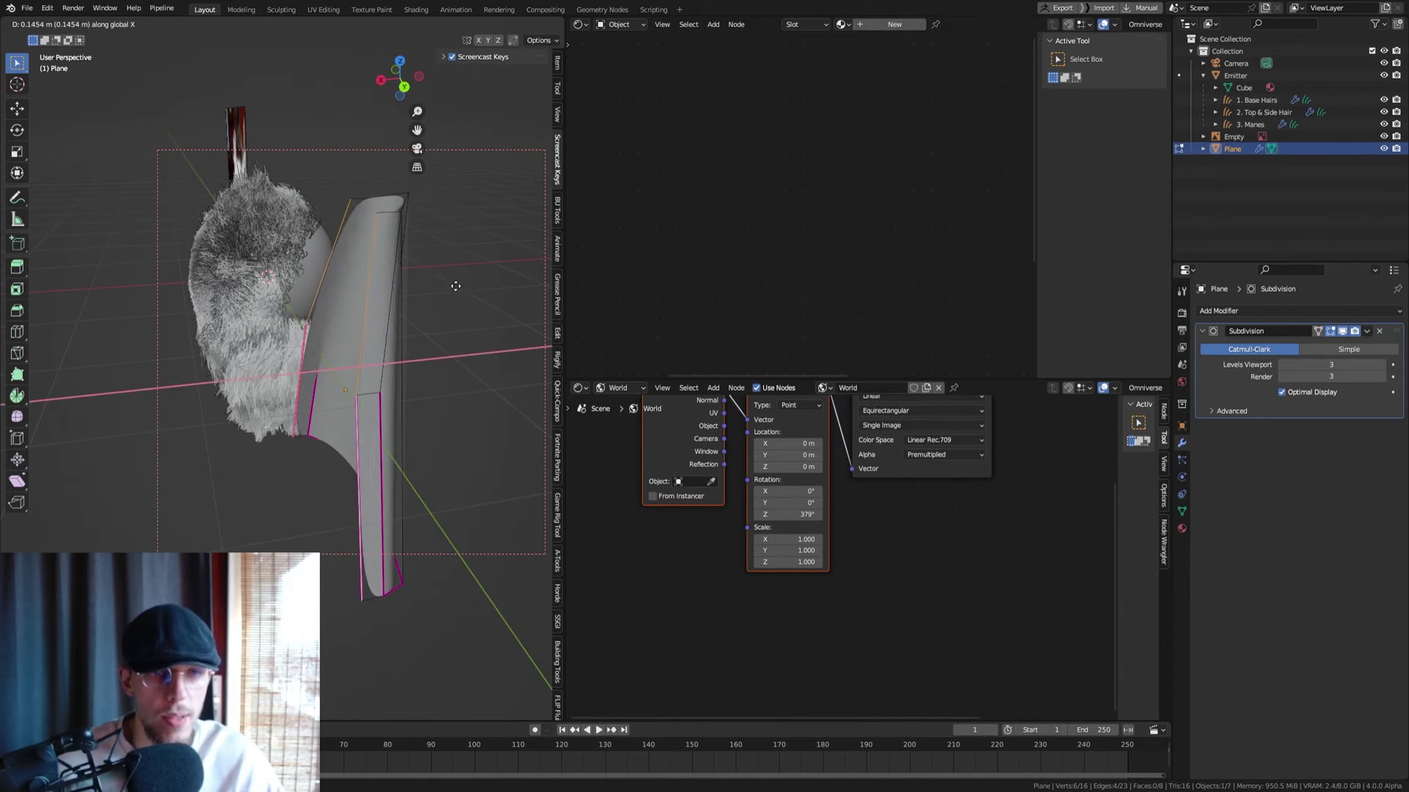
pyautogui.click(456, 284)
# Slide the top vertices of both extruded side strips down along their edges
pyautogui.press('1')
pyautogui.click(379, 230)
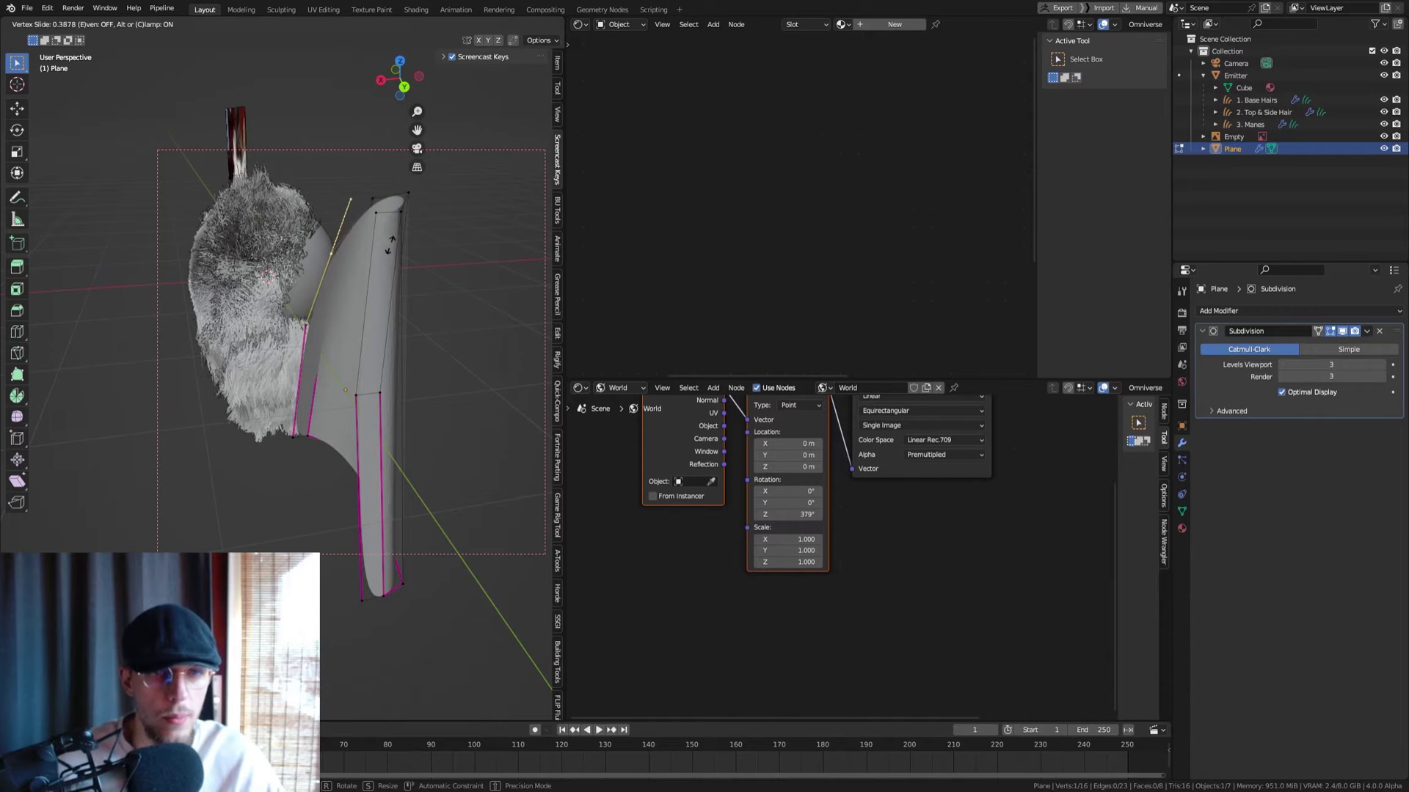
pyautogui.hotkey('shift', 'v')
pyautogui.click(418, 313)
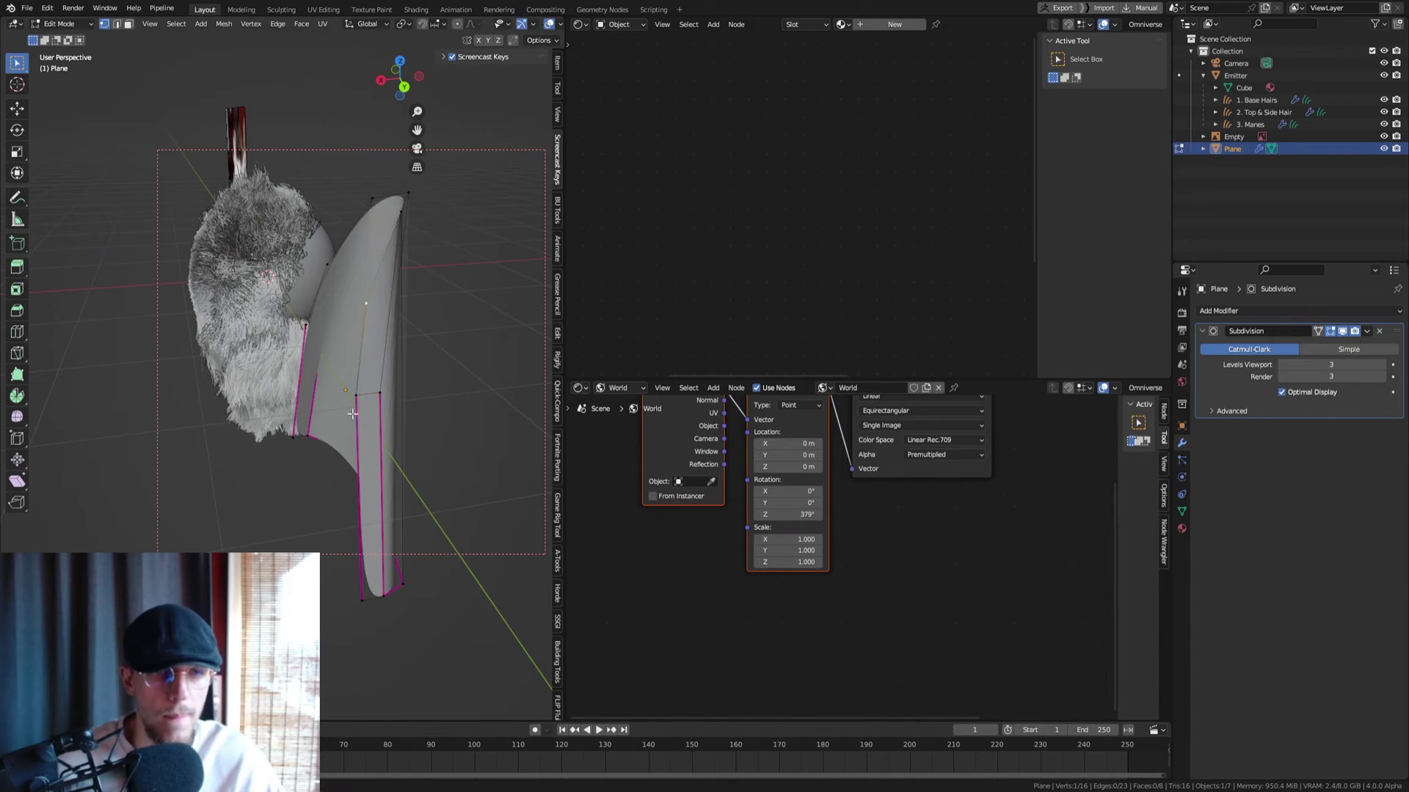
# Remove the crease from the two lower side edges where the extruded strips join the ear, and return to Object Mode
pyautogui.press('2')
pyautogui.click(353, 414)
pyautogui.moveTo(317, 393); pyautogui.dragTo(484, 427, button='middle')
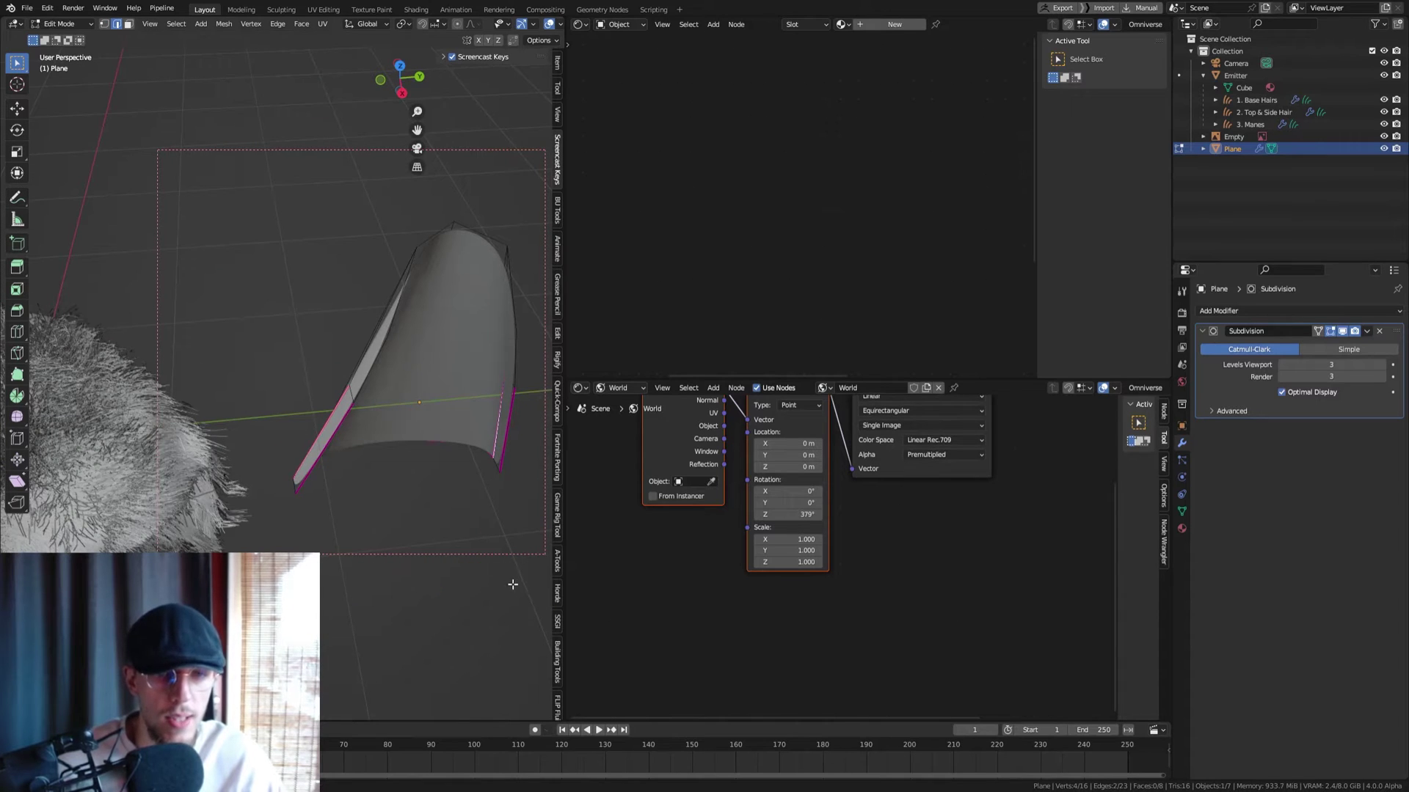
pyautogui.hotkey('shift', 'e')
pyautogui.click(417, 433)
pyautogui.hotkey('shift', 'e')
pyautogui.click(393, 457)
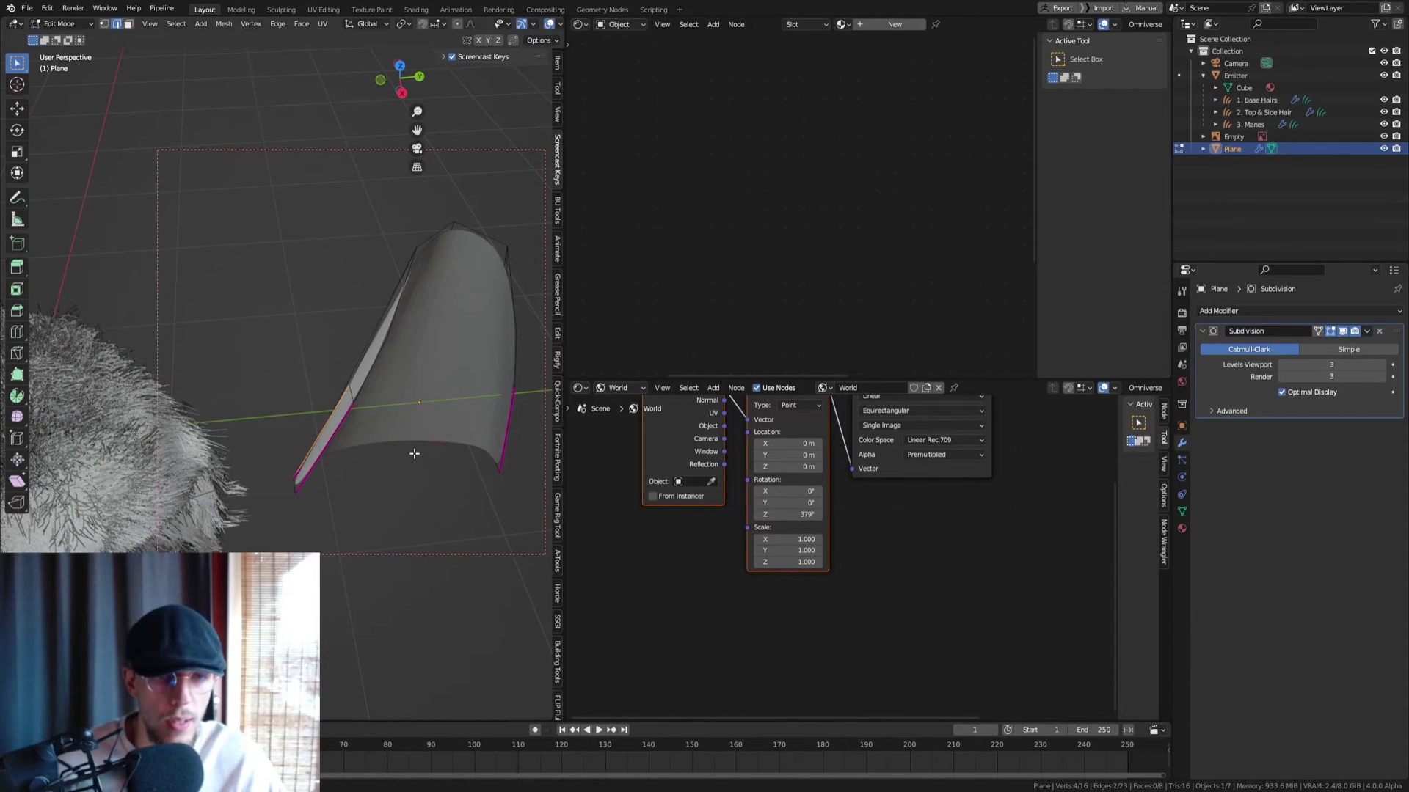
pyautogui.press('Tab')
# Extrude the ear's front outline edges, including the tip, about 0.1 m along X
pyautogui.moveTo(396, 411); pyautogui.dragTo(383, 222, button='middle')
pyautogui.scroll(-4, 333, 302)
pyautogui.click(335, 300)
pyautogui.scroll(3, 408, 292)
pyautogui.click(416, 273)
pyautogui.press('Tab')
pyautogui.keyDown('alt'); pyautogui.click(353, 226); pyautogui.keyUp('alt')
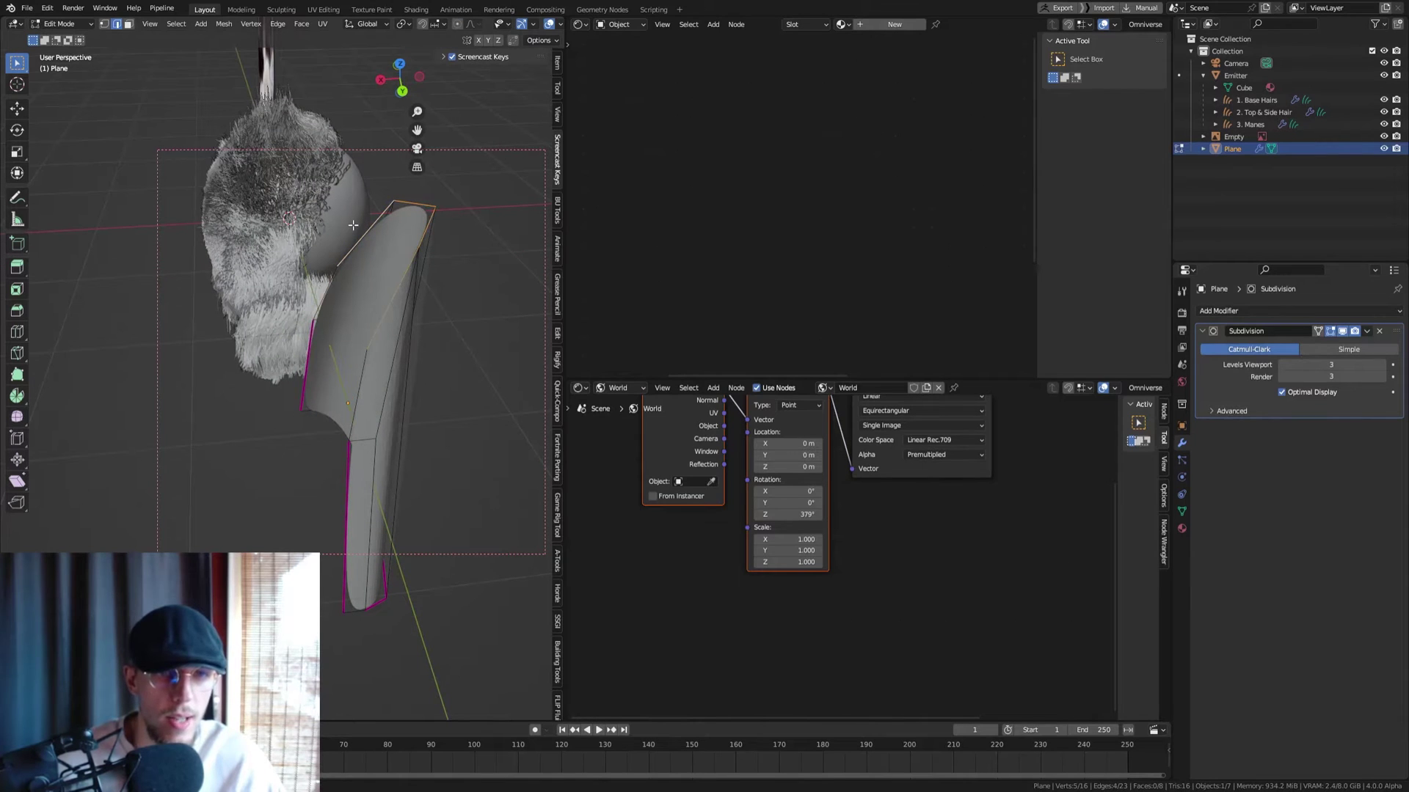
pyautogui.keyDown('shift'); pyautogui.click(360, 370); pyautogui.keyUp('shift')
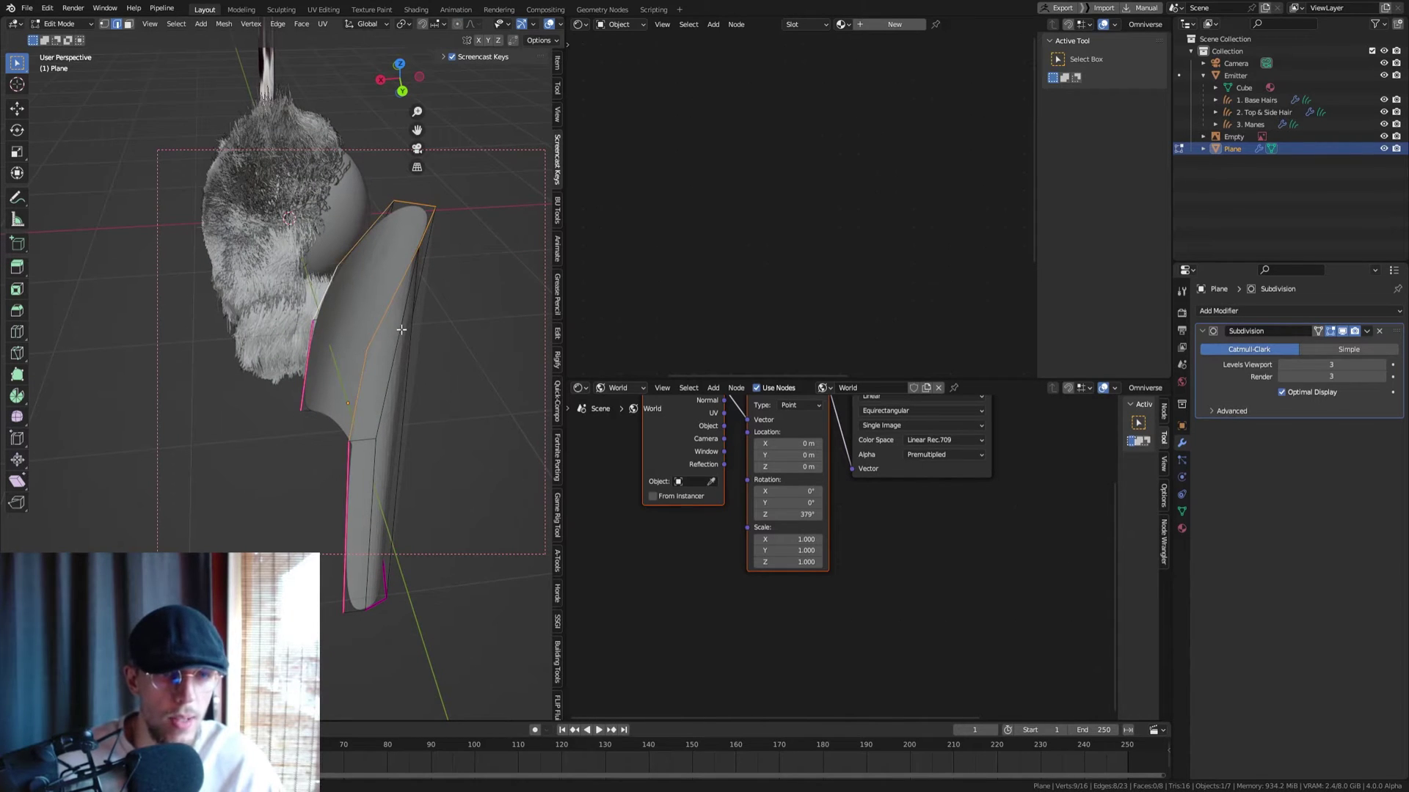
pyautogui.press('e')
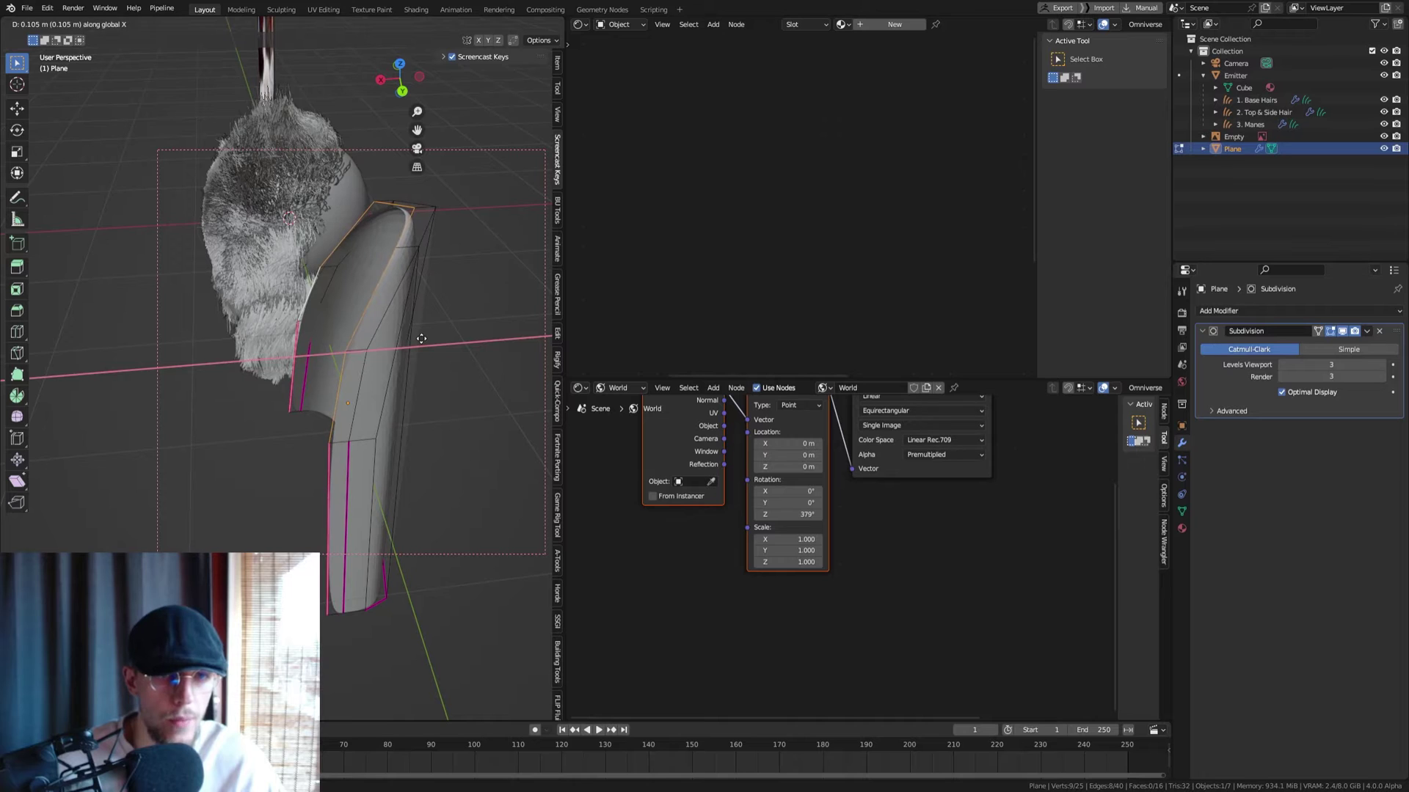
pyautogui.press('x')
pyautogui.click(428, 337)
# Extrude the whole ear mesh and offset it with Shrink/Fatten to give the ear thickness
pyautogui.press('Tab')
pyautogui.moveTo(337, 355); pyautogui.dragTo(375, 370, button='middle')
pyautogui.click(503, 292)
pyautogui.moveTo(426, 268); pyautogui.dragTo(381, 363, button='middle')
pyautogui.click(393, 237)
pyautogui.press('Tab')
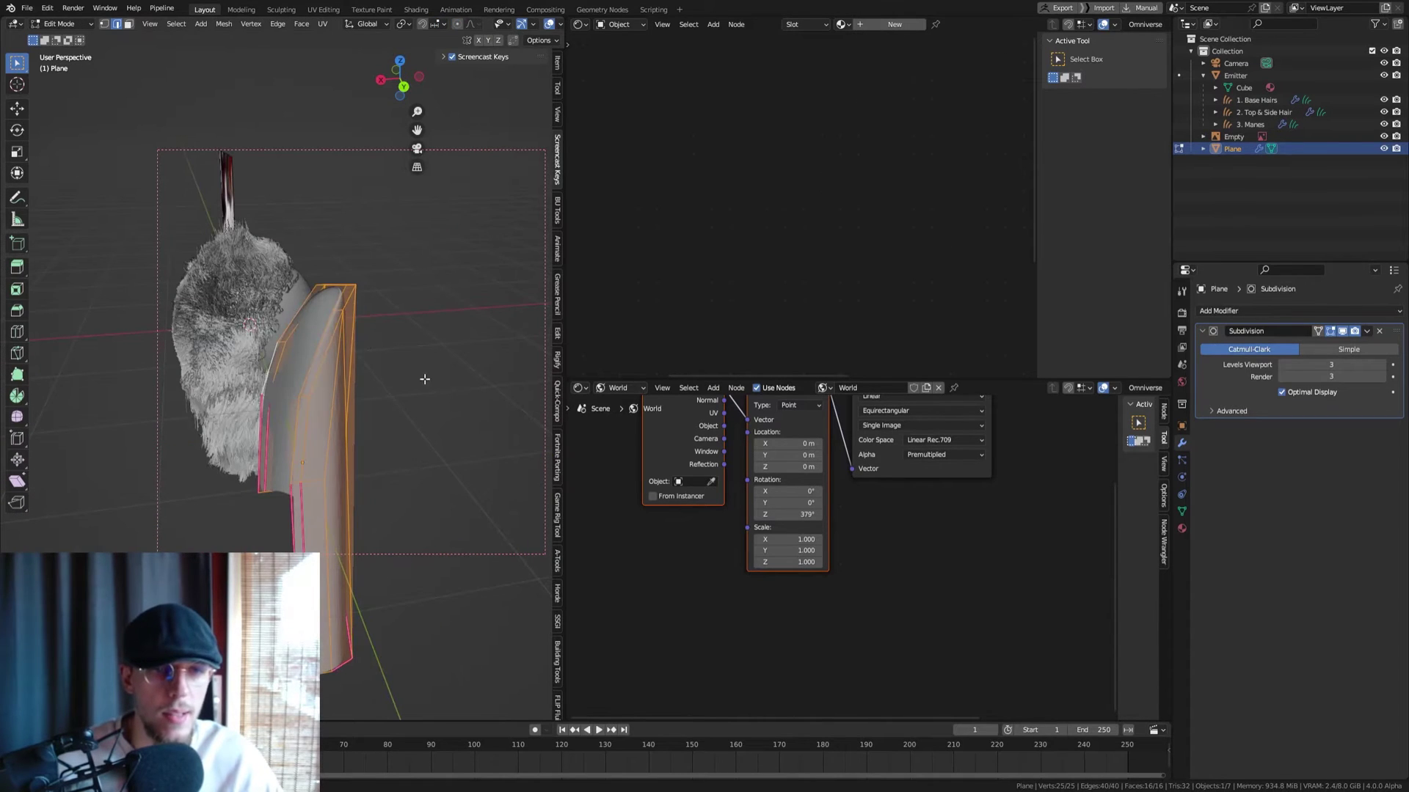
pyautogui.press('e')
pyautogui.hotkey('alt', 's')
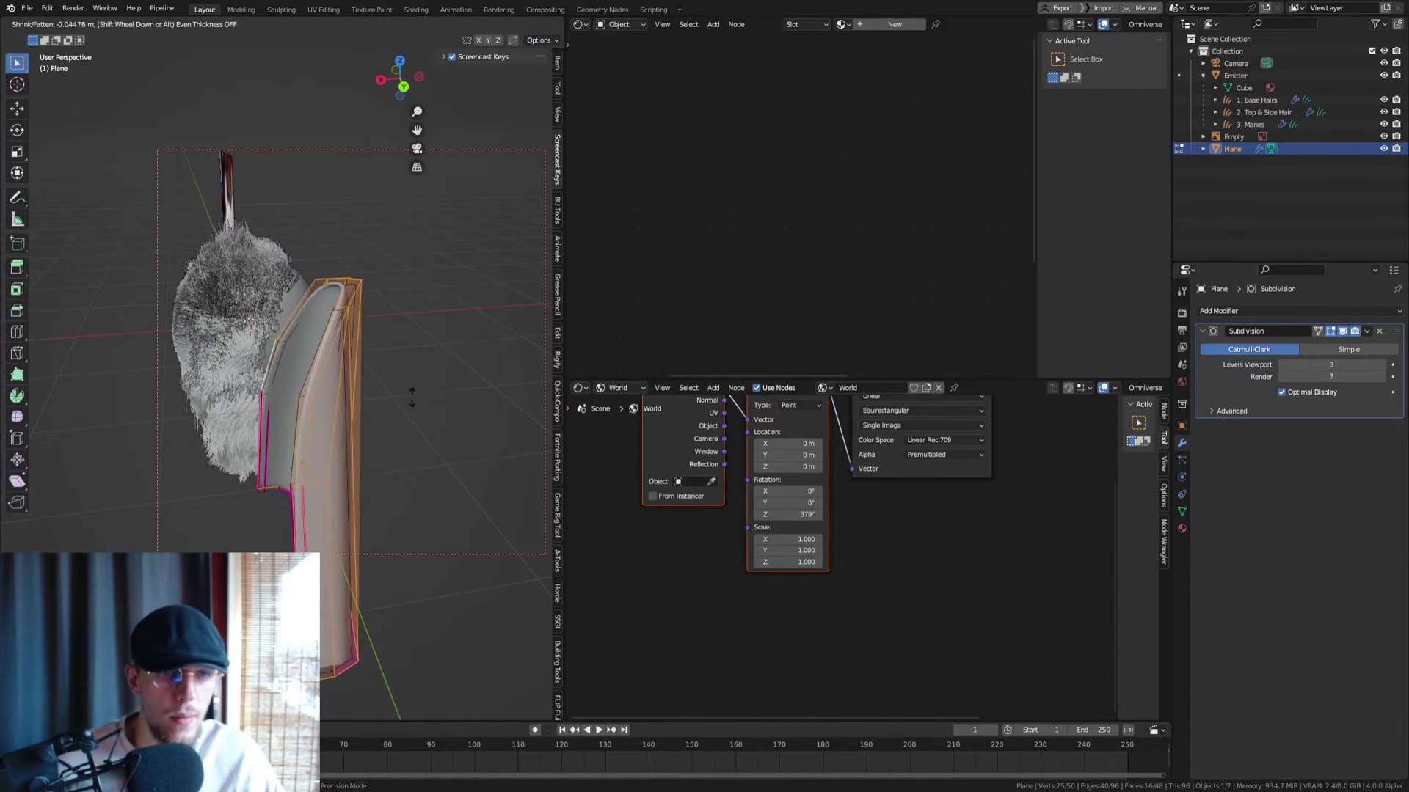
pyautogui.click(380, 415)
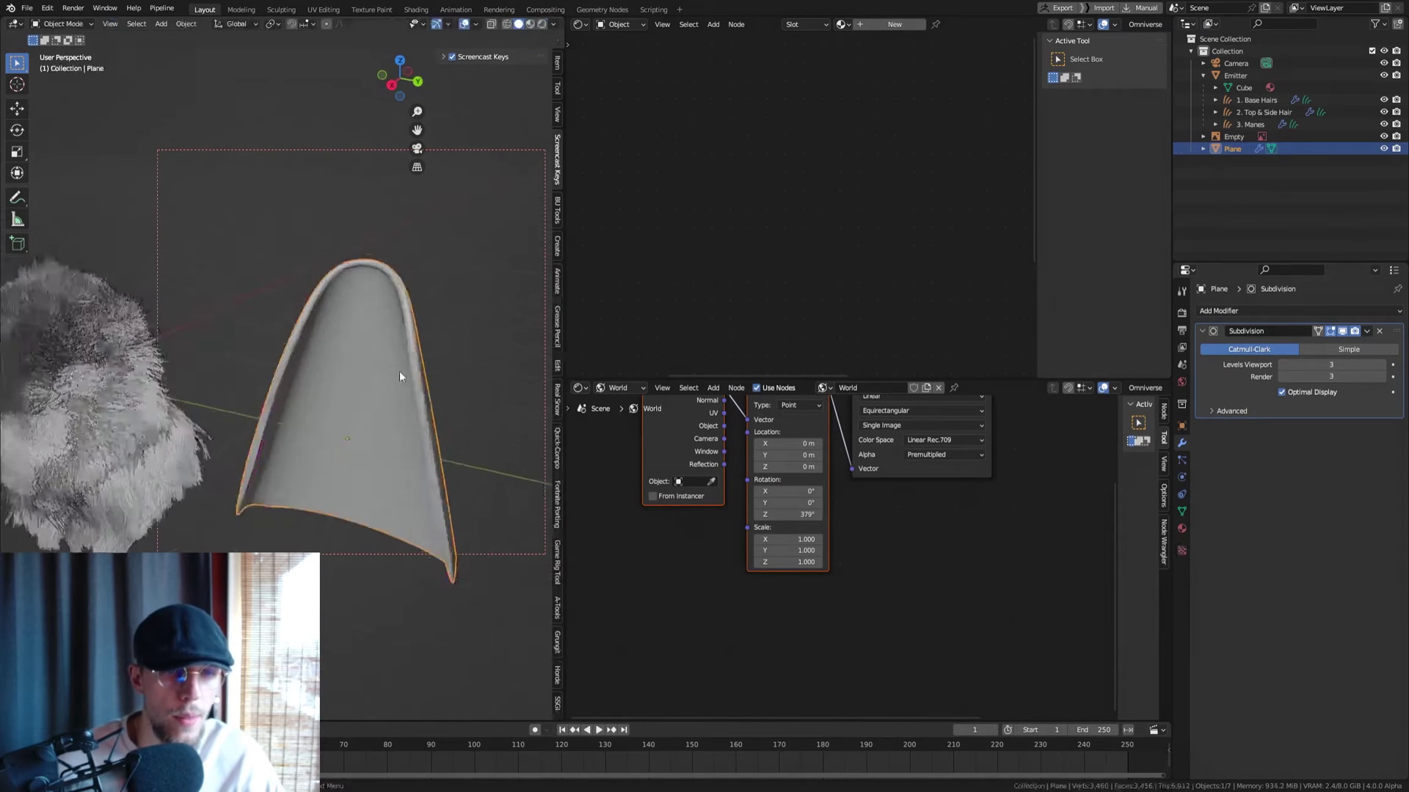
# Select the inner edges along the back of the ear's bottom rim and remove their crease
pyautogui.moveTo(399, 377); pyautogui.dragTo(264, 415, button='middle')
pyautogui.press('Tab')
pyautogui.keyDown('alt'); pyautogui.click(369, 463); pyautogui.keyUp('alt')
pyautogui.click(311, 450)
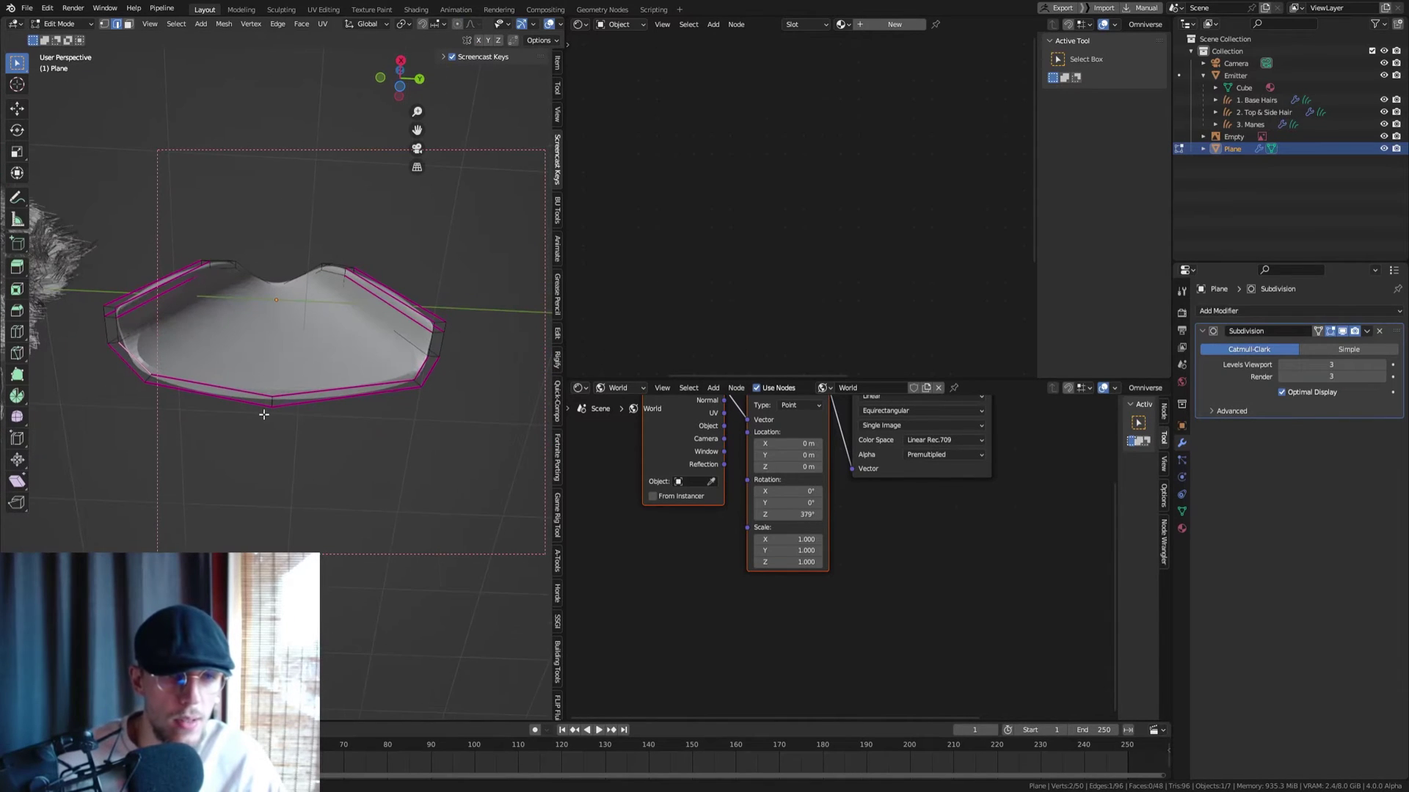
pyautogui.hotkey('ctrl', 'z')
pyautogui.keyDown('shift'); pyautogui.click(404, 377); pyautogui.keyUp('shift')
pyautogui.keyDown('shift'); pyautogui.click(420, 368); pyautogui.keyUp('shift')
pyautogui.moveTo(411, 370); pyautogui.dragTo(380, 368, button='middle')
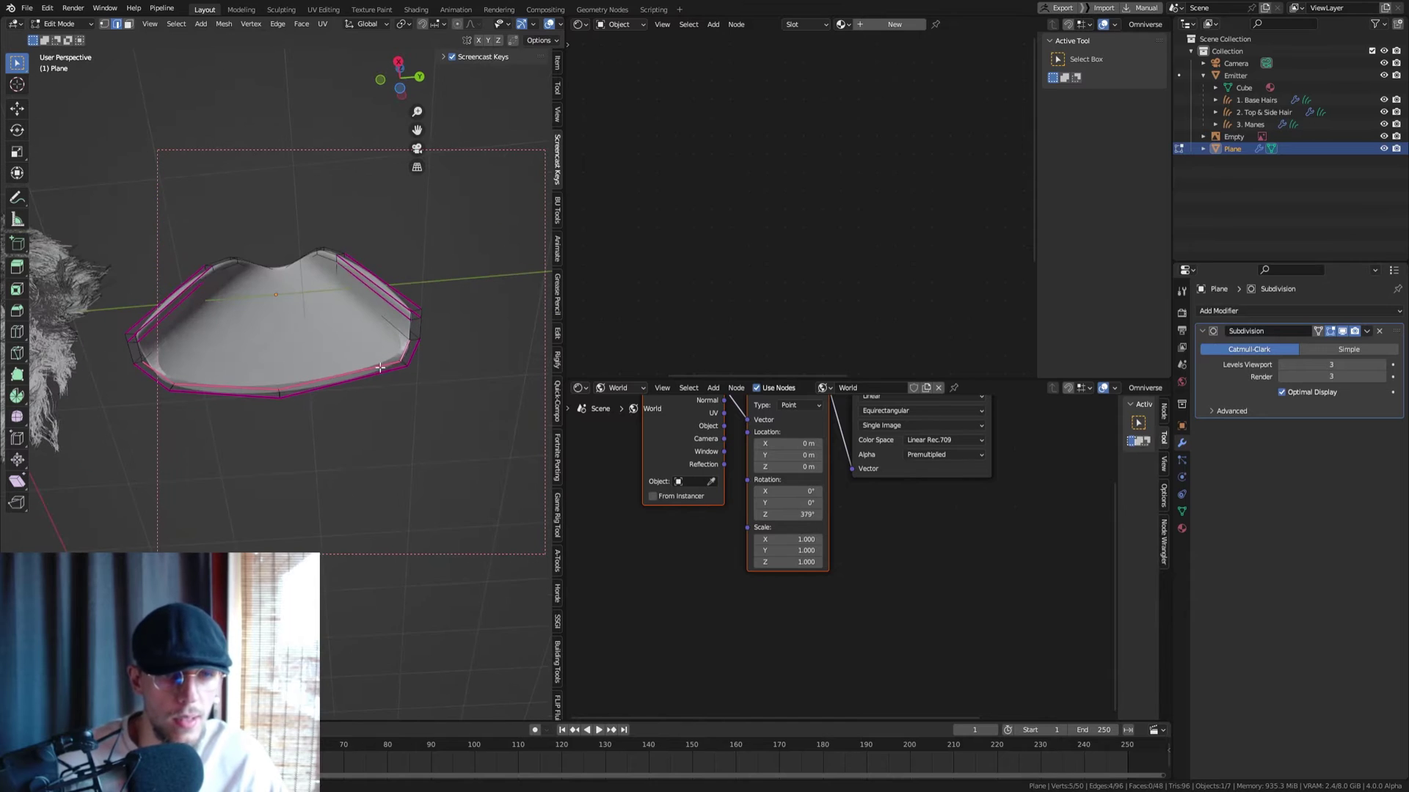
pyautogui.hotkey('shift', 'e')
pyautogui.click(442, 540)
pyautogui.hotkey('shift', 'e')
pyautogui.click(337, 441)
pyautogui.hotkey('shift', 'e')
pyautogui.click(332, 409)
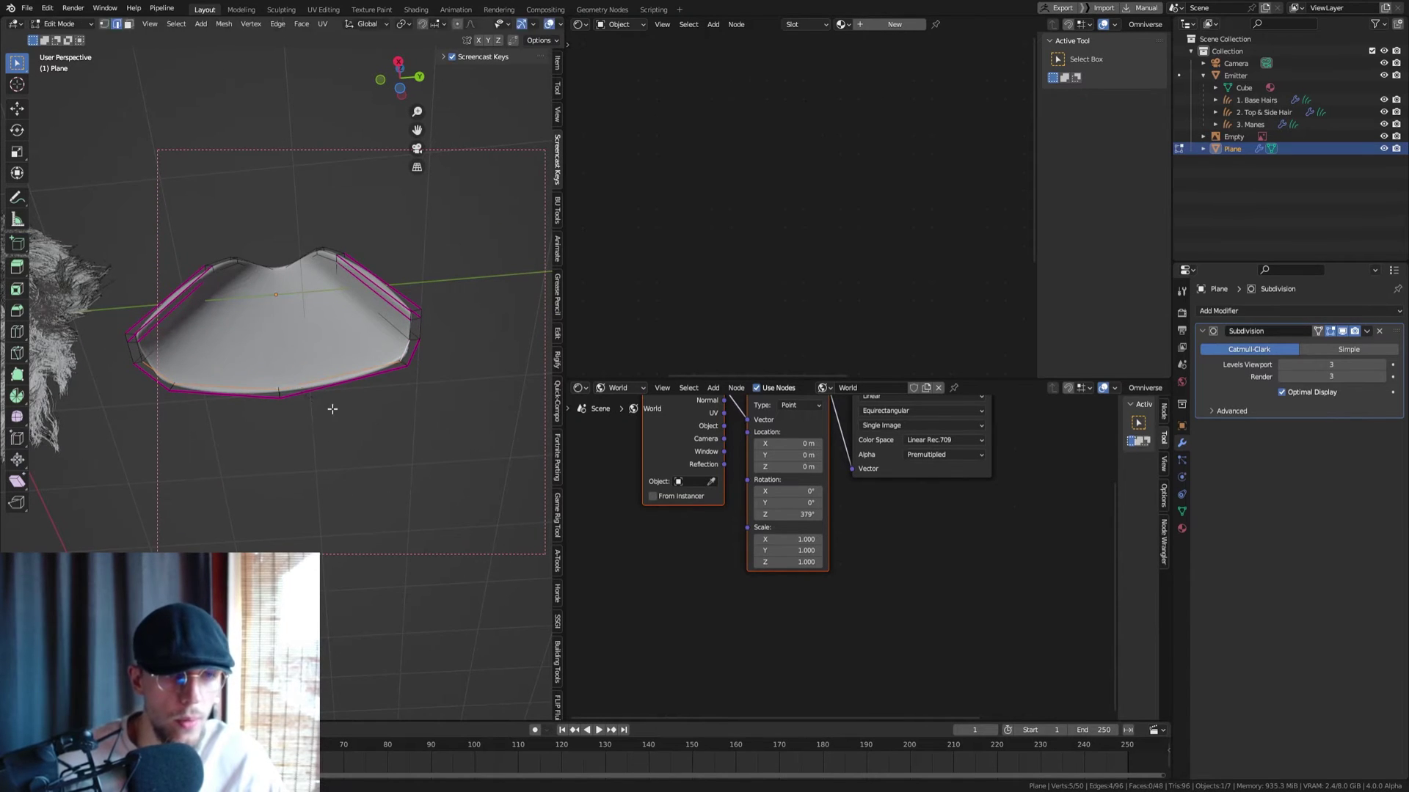
# Examine the ear's overall shape and smoothness from several angles next to the furry head
pyautogui.press('Tab')
pyautogui.moveTo(290, 363); pyautogui.dragTo(313, 474, button='middle')
pyautogui.moveTo(322, 402); pyautogui.dragTo(374, 403, button='middle')
pyautogui.press('Tab')
pyautogui.press('Tab')
pyautogui.press('Tab')
pyautogui.press('Tab')
pyautogui.scroll(-4, 426, 470)
pyautogui.click(432, 468)
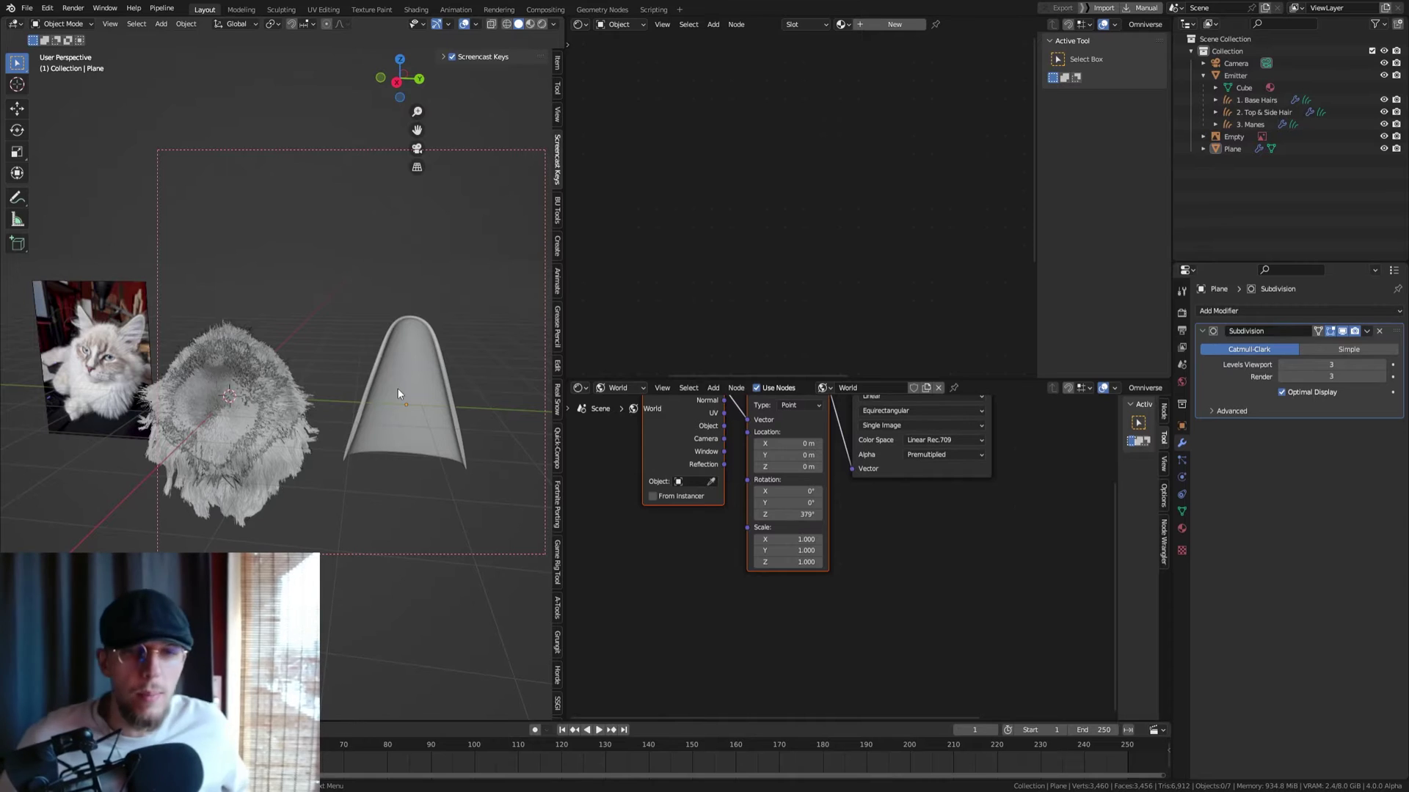
# Switch the empty material node area to the UV Editor and display the ear mesh's UVs in Edit Mode
pyautogui.scroll(3, 425, 296)
pyautogui.keyDown('shift'); pyautogui.moveTo(358, 438); pyautogui.dragTo(333, 403, button='middle'); pyautogui.keyUp('shift')
pyautogui.click(333, 405)
pyautogui.press('Tab')
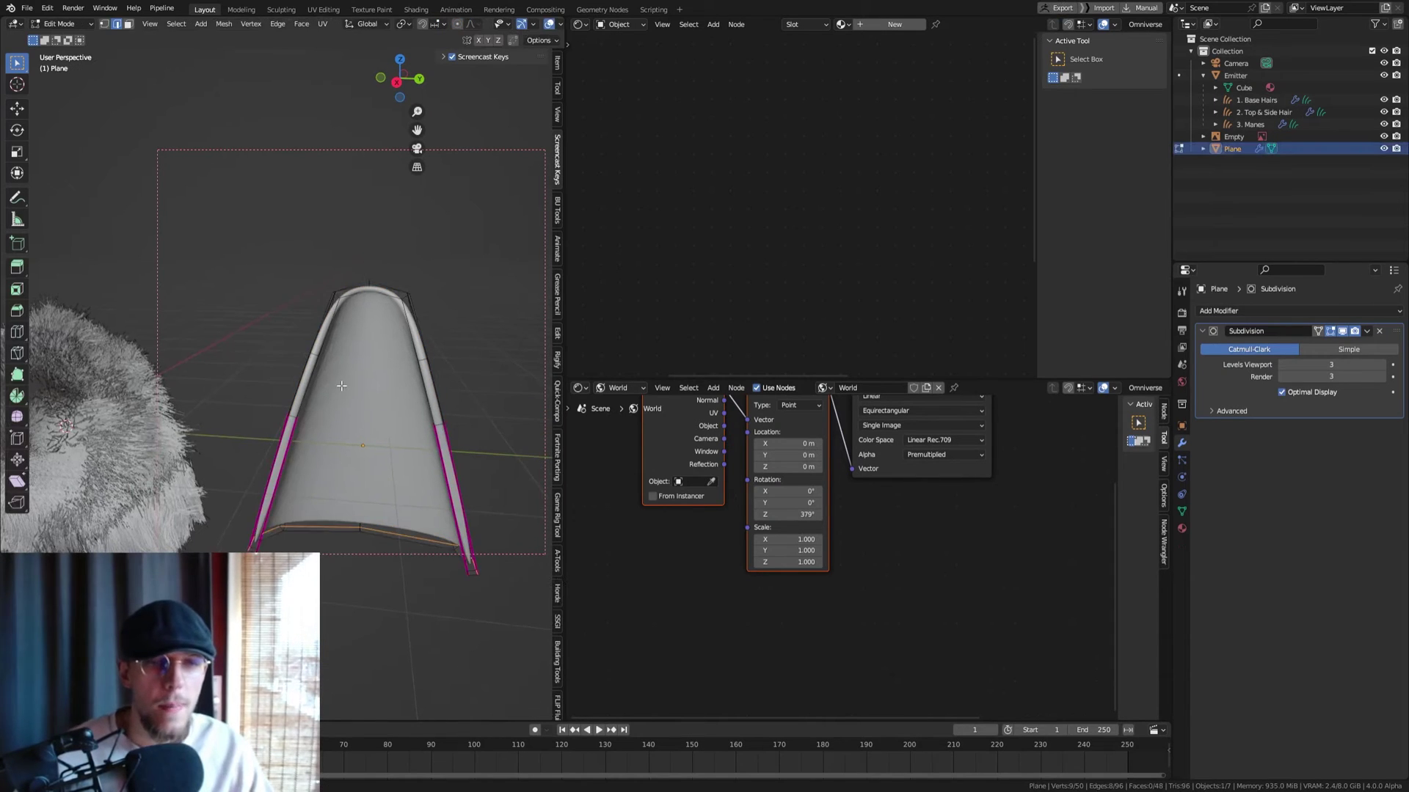
pyautogui.click(579, 24)
pyautogui.click(609, 87)
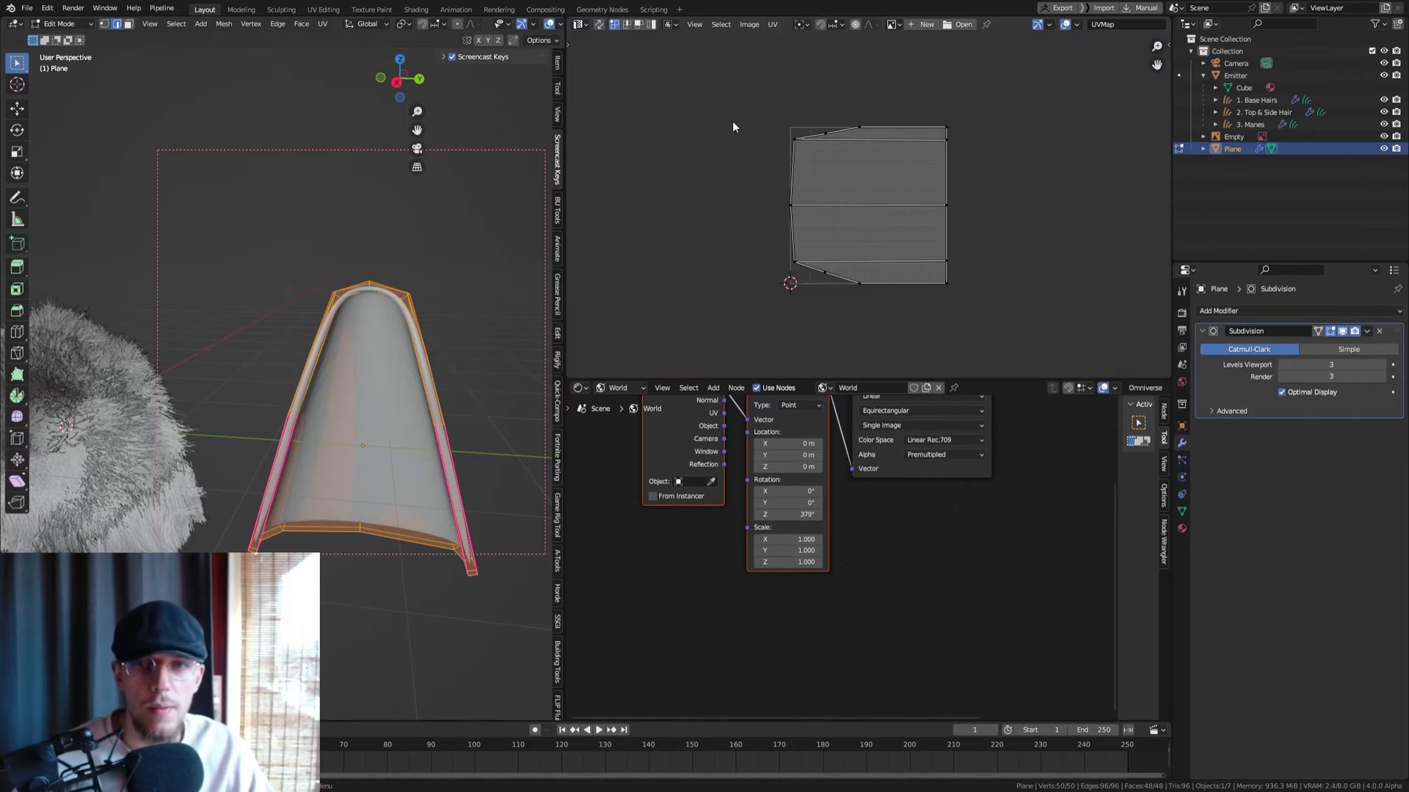
# Apply Shade Auto Smooth to the ear in Object Mode
pyautogui.press('Tab')
pyautogui.keyDown('shift'); pyautogui.moveTo(416, 395); pyautogui.dragTo(366, 309, button='middle'); pyautogui.keyUp('shift')
pyautogui.press('Tab')
pyautogui.moveTo(315, 348); pyautogui.dragTo(284, 328, button='middle')
pyautogui.press('Tab')
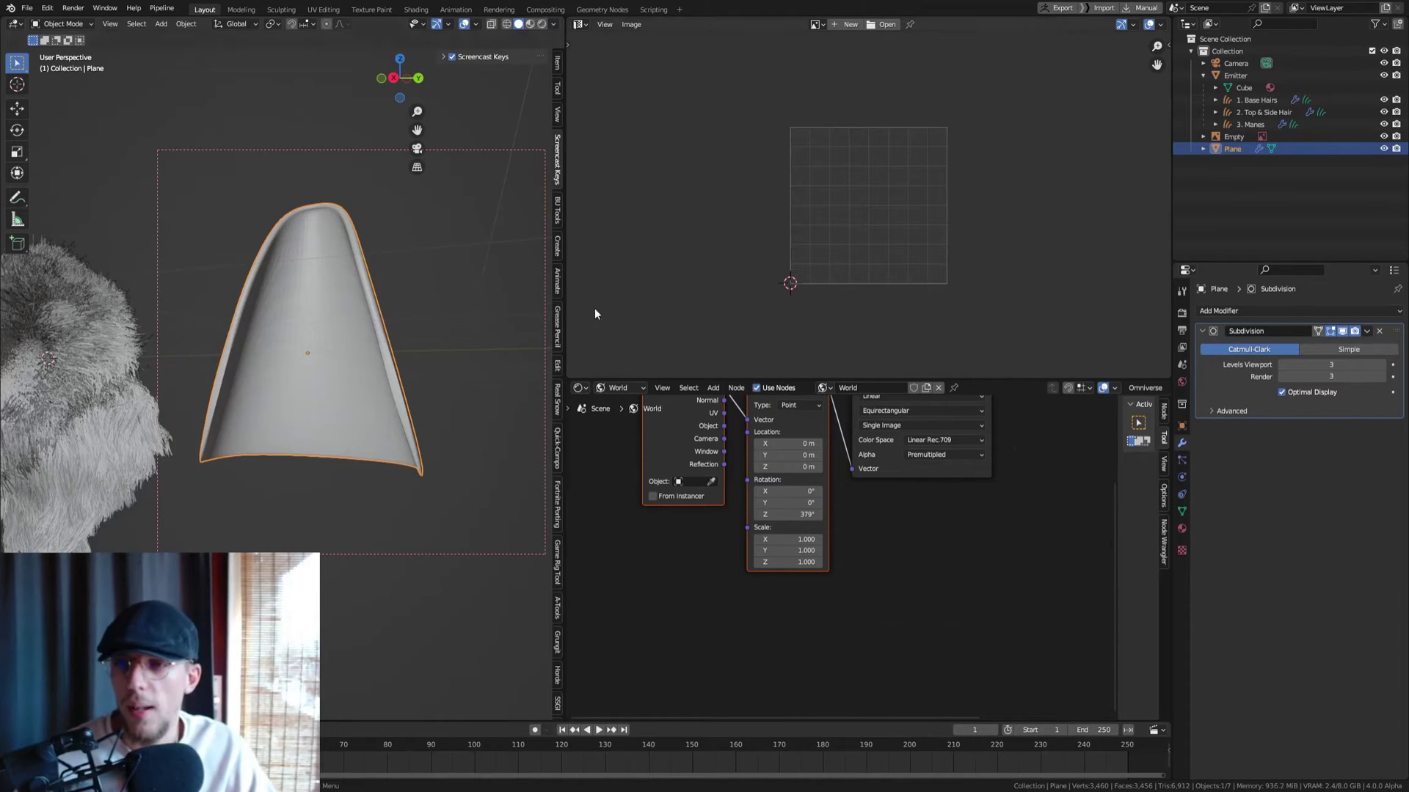
pyautogui.rightClick(287, 300)
pyautogui.click(286, 305)
# Turn off the Subdivision modifier's viewport display while editing the ear mesh
pyautogui.press('Tab')
pyautogui.moveTo(286, 305); pyautogui.dragTo(257, 304, button='middle')
pyautogui.click(1342, 332)
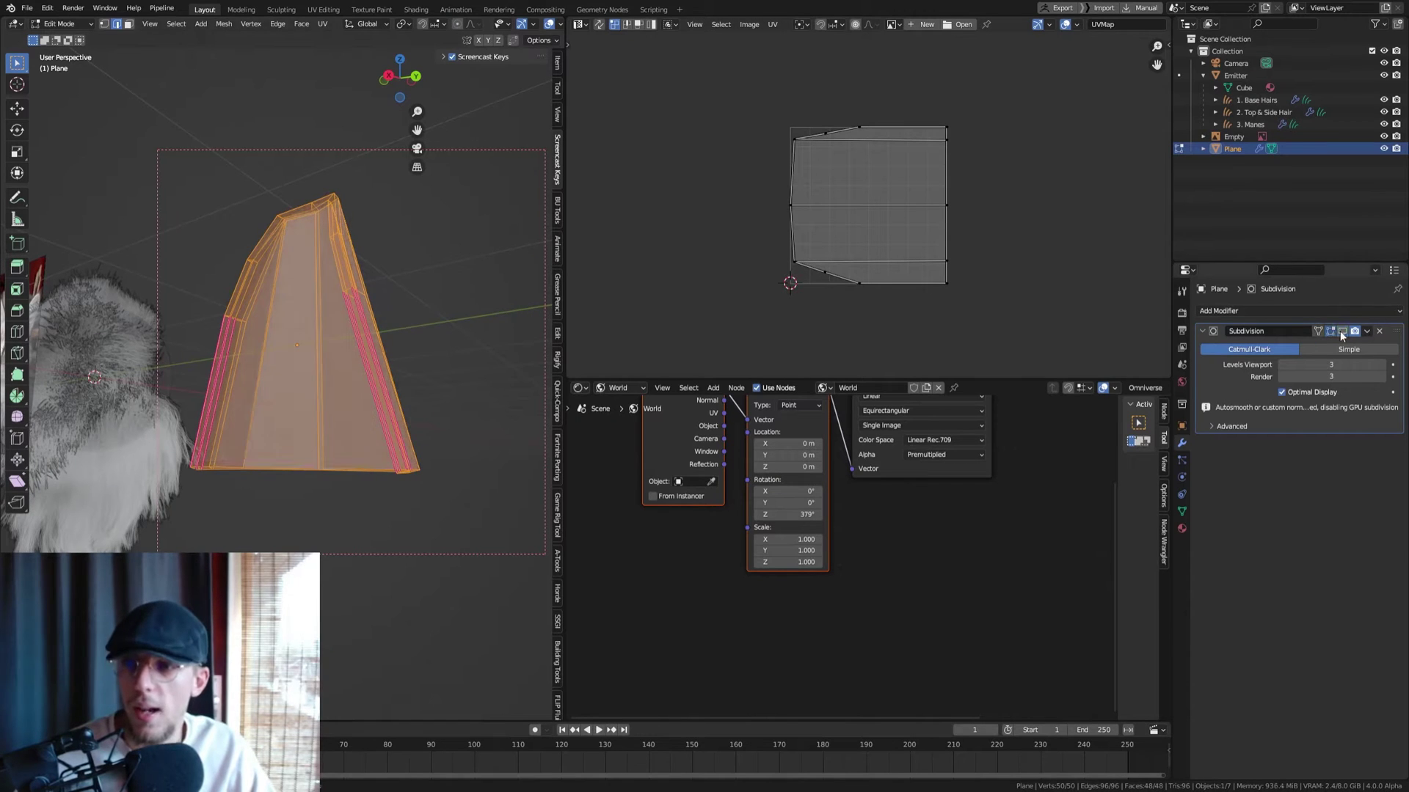
pyautogui.moveTo(327, 382); pyautogui.dragTo(318, 353, button='middle')
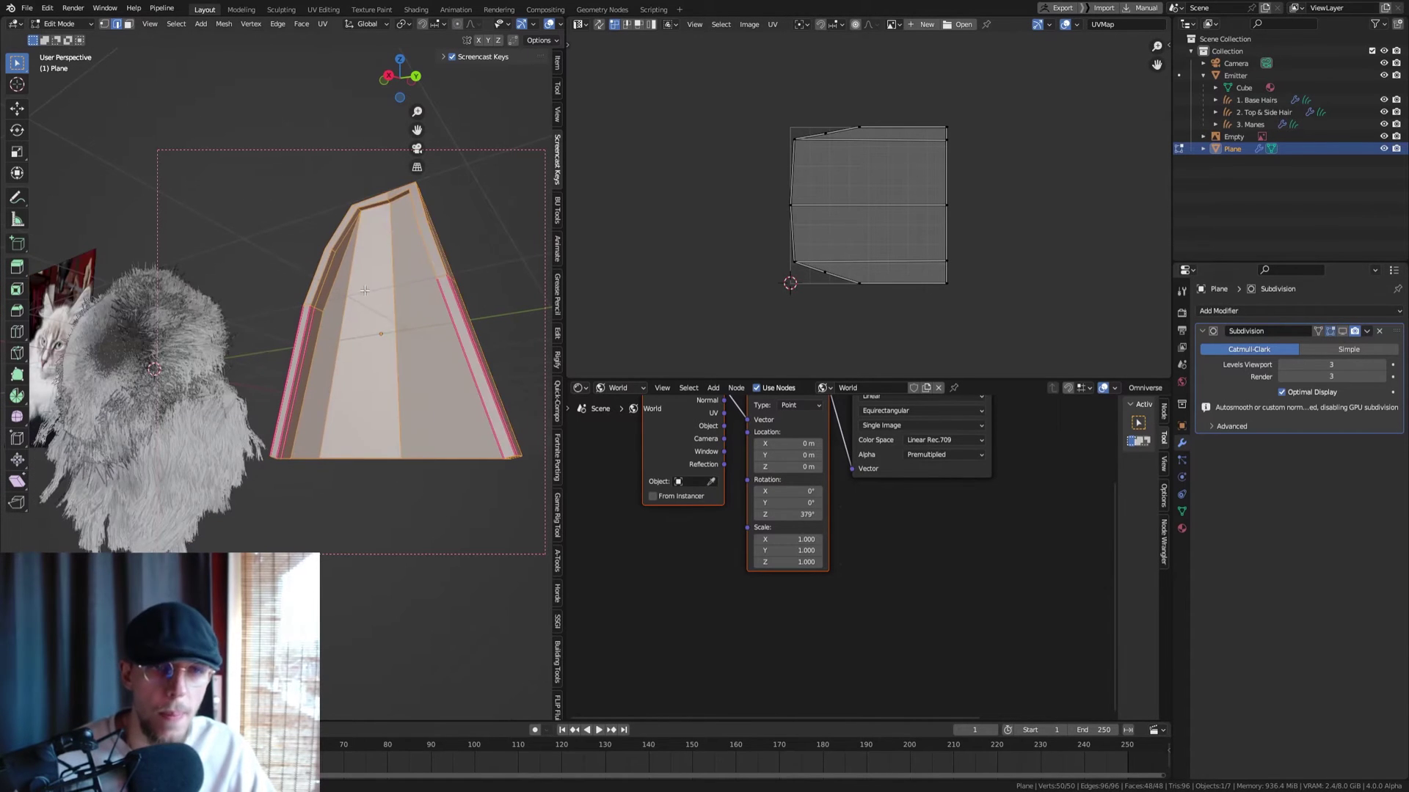
pyautogui.click(316, 351)
pyautogui.keyDown('shift'); pyautogui.click(371, 214); pyautogui.keyUp('shift')
pyautogui.moveTo(371, 215); pyautogui.dragTo(418, 224, button='middle')
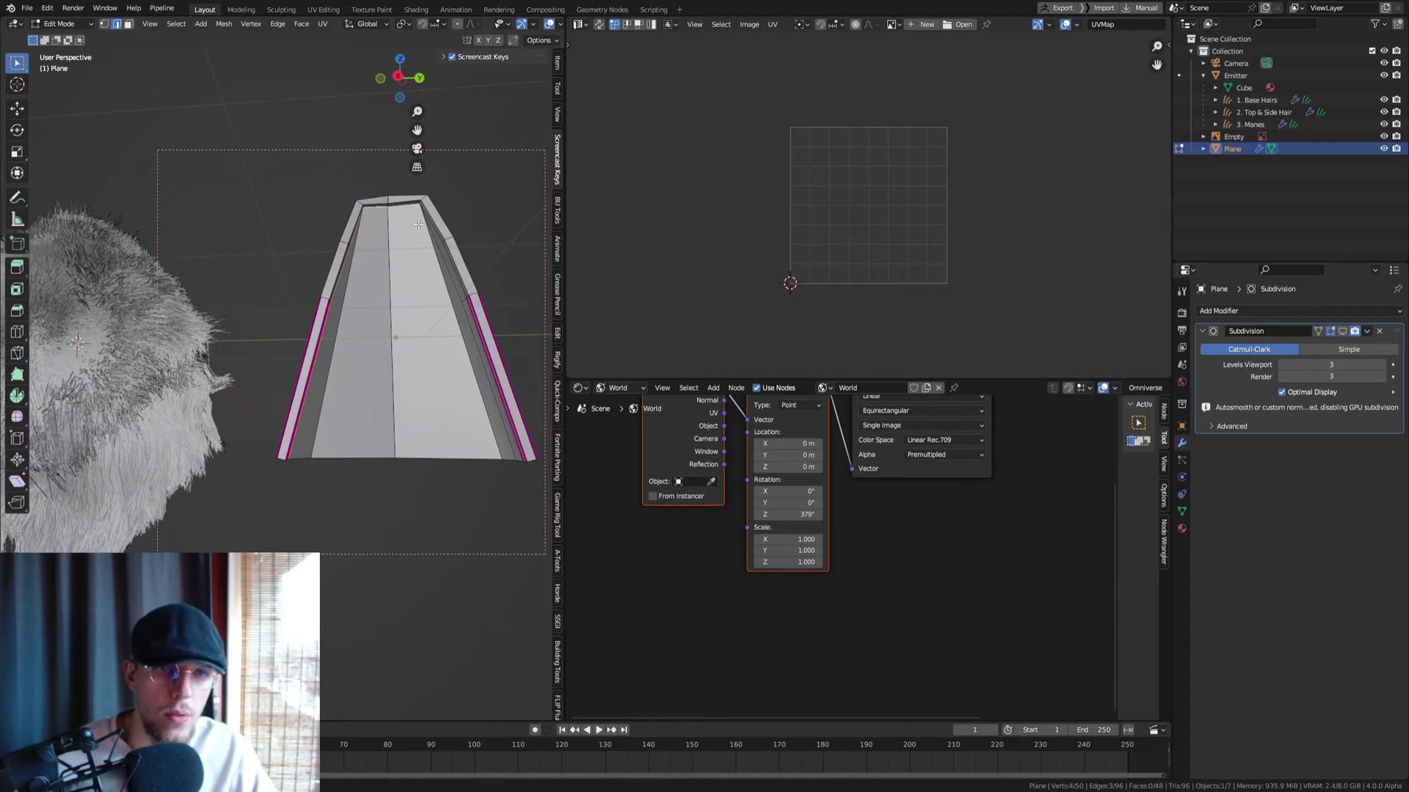
pyautogui.moveTo(468, 357); pyautogui.dragTo(455, 436, button='middle')
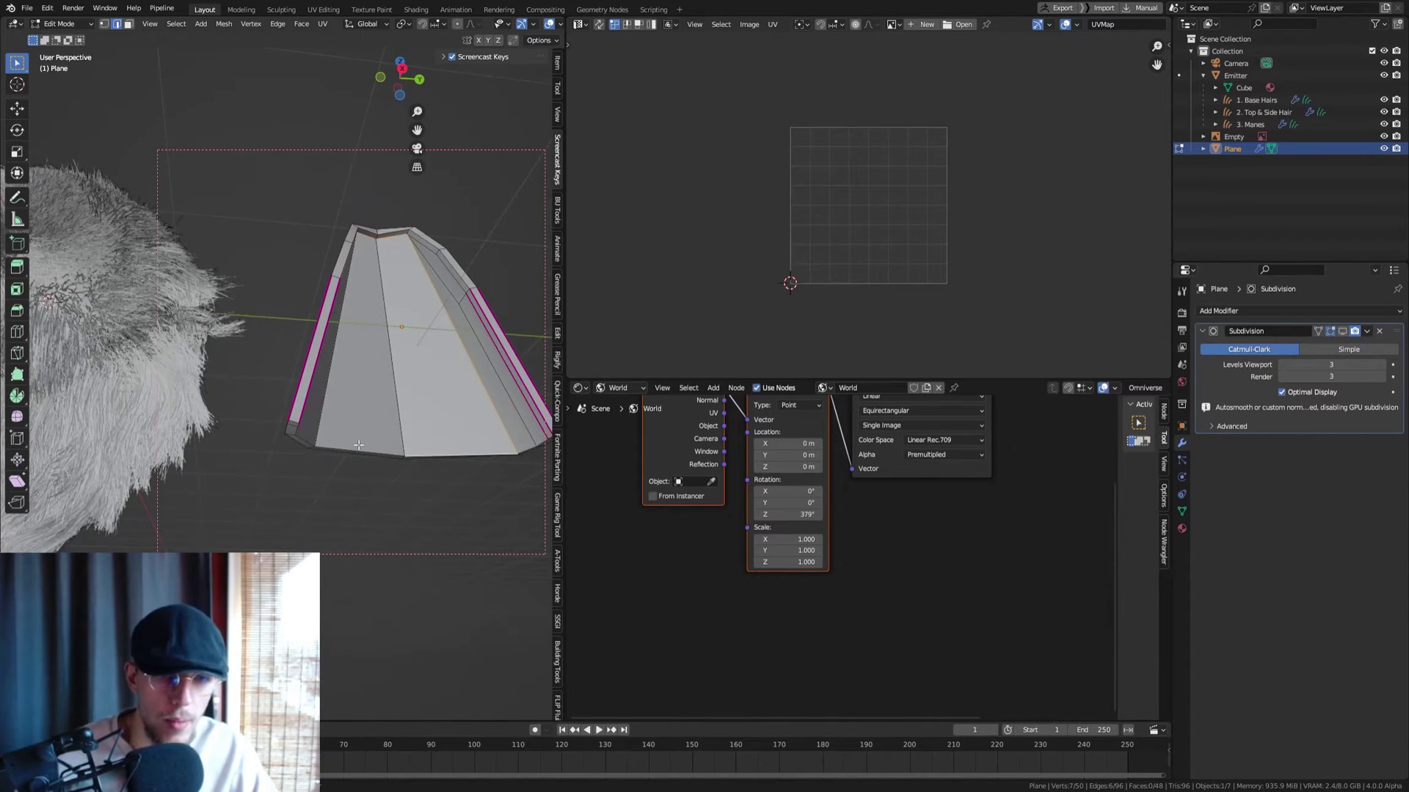
pyautogui.keyDown('shift'); pyautogui.click(358, 445); pyautogui.keyUp('shift')
pyautogui.moveTo(358, 445); pyautogui.dragTo(329, 442, button='middle')
pyautogui.moveTo(410, 323); pyautogui.dragTo(359, 258, button='middle')
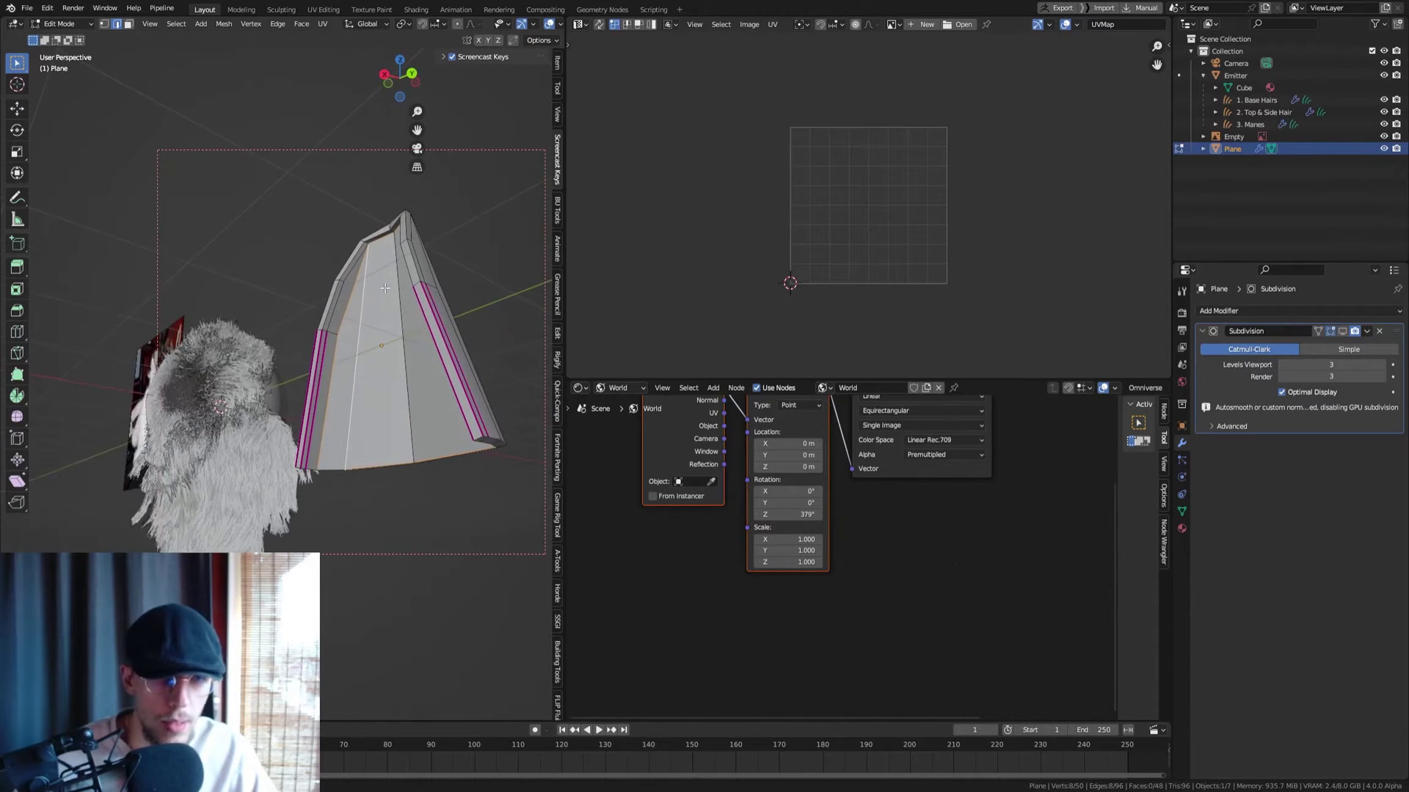
# Mark seams on the front and back border edges running around the ear's thick rim
pyautogui.click(359, 258)
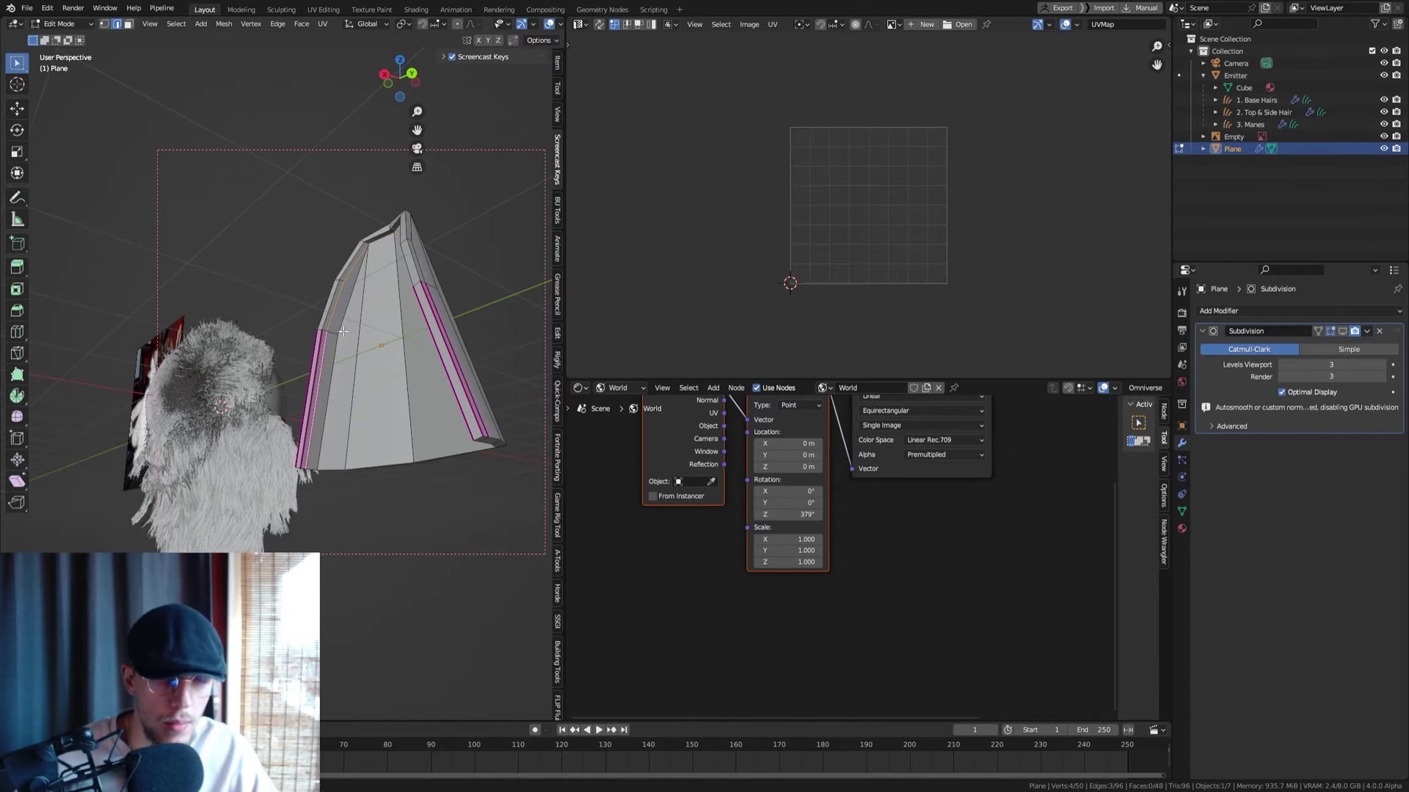
pyautogui.moveTo(343, 332); pyautogui.dragTo(338, 425, button='middle')
pyautogui.scroll(3, 389, 308)
pyautogui.keyDown('alt'); pyautogui.click(352, 252); pyautogui.keyUp('alt')
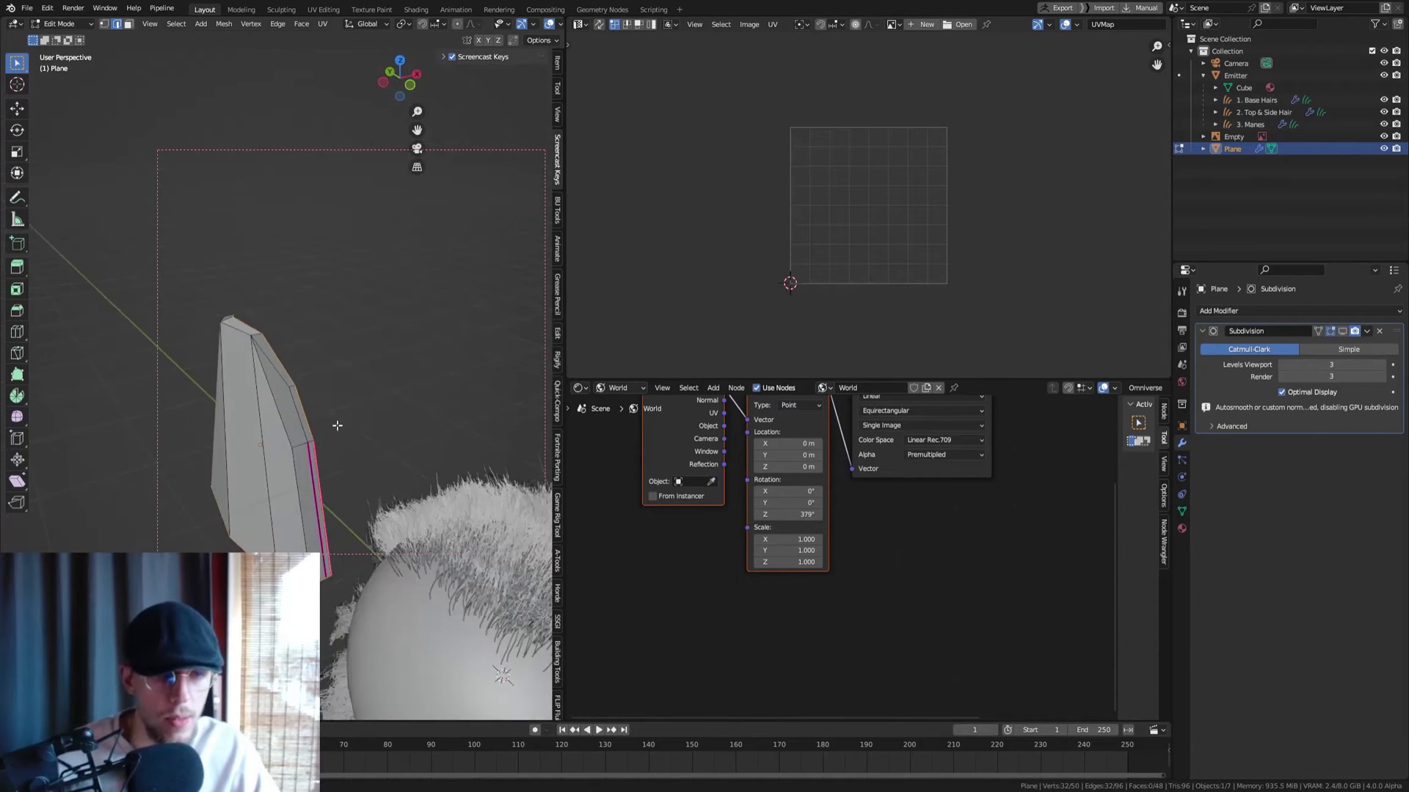
pyautogui.rightClick(338, 425)
pyautogui.click(315, 638)
pyautogui.moveTo(352, 587); pyautogui.dragTo(249, 499, button='middle')
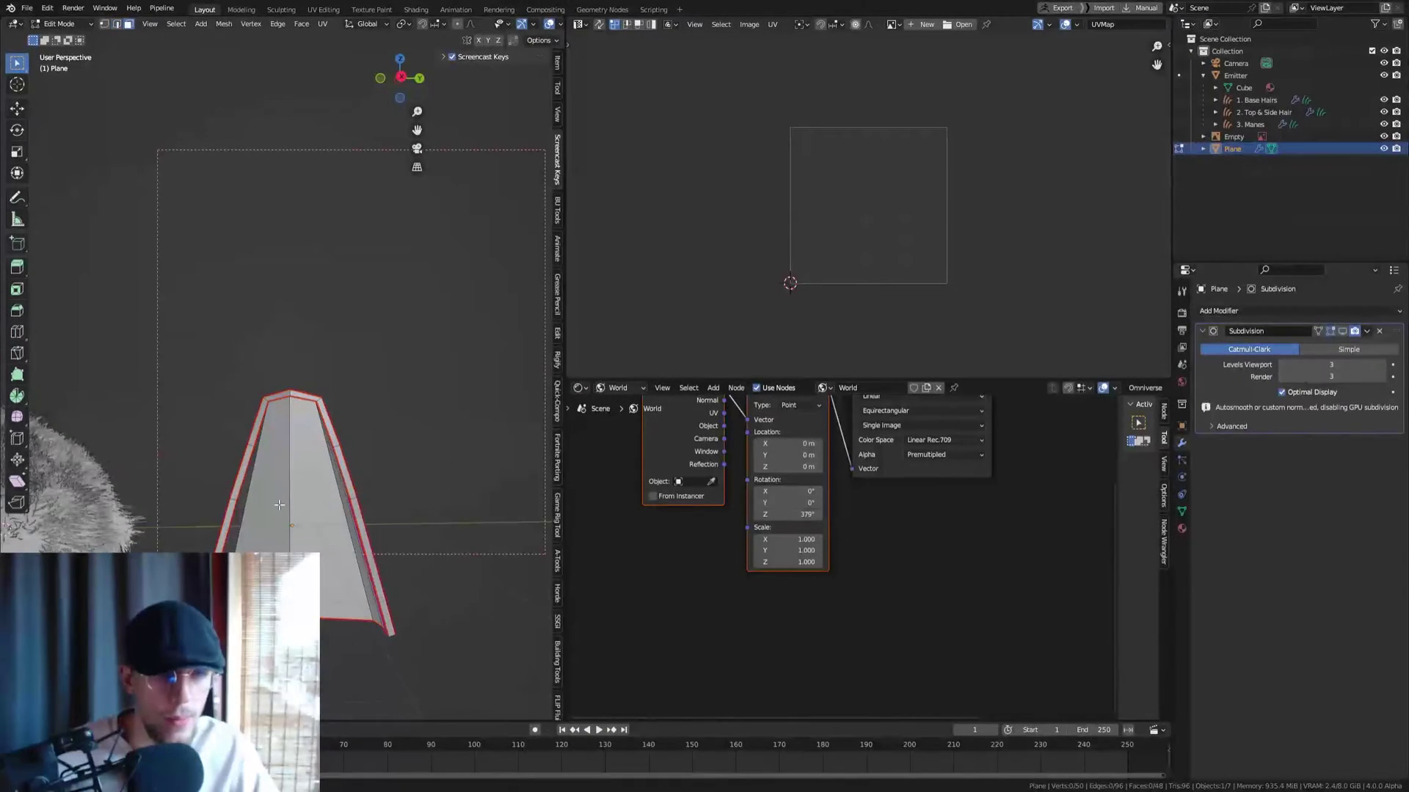
# Unwrap the whole ear mesh along its marked seams
pyautogui.press('a')
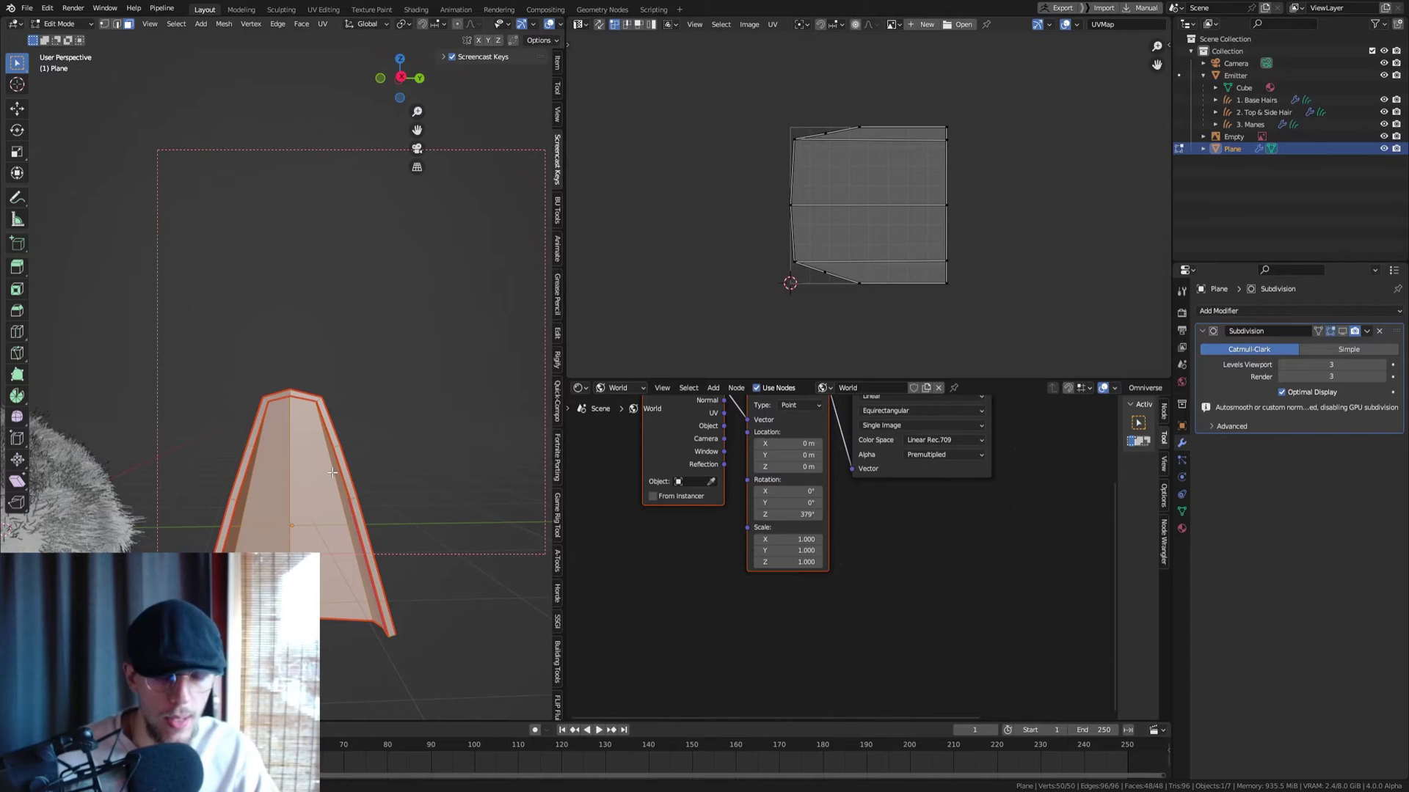
pyautogui.press('u')
pyautogui.click(333, 472)
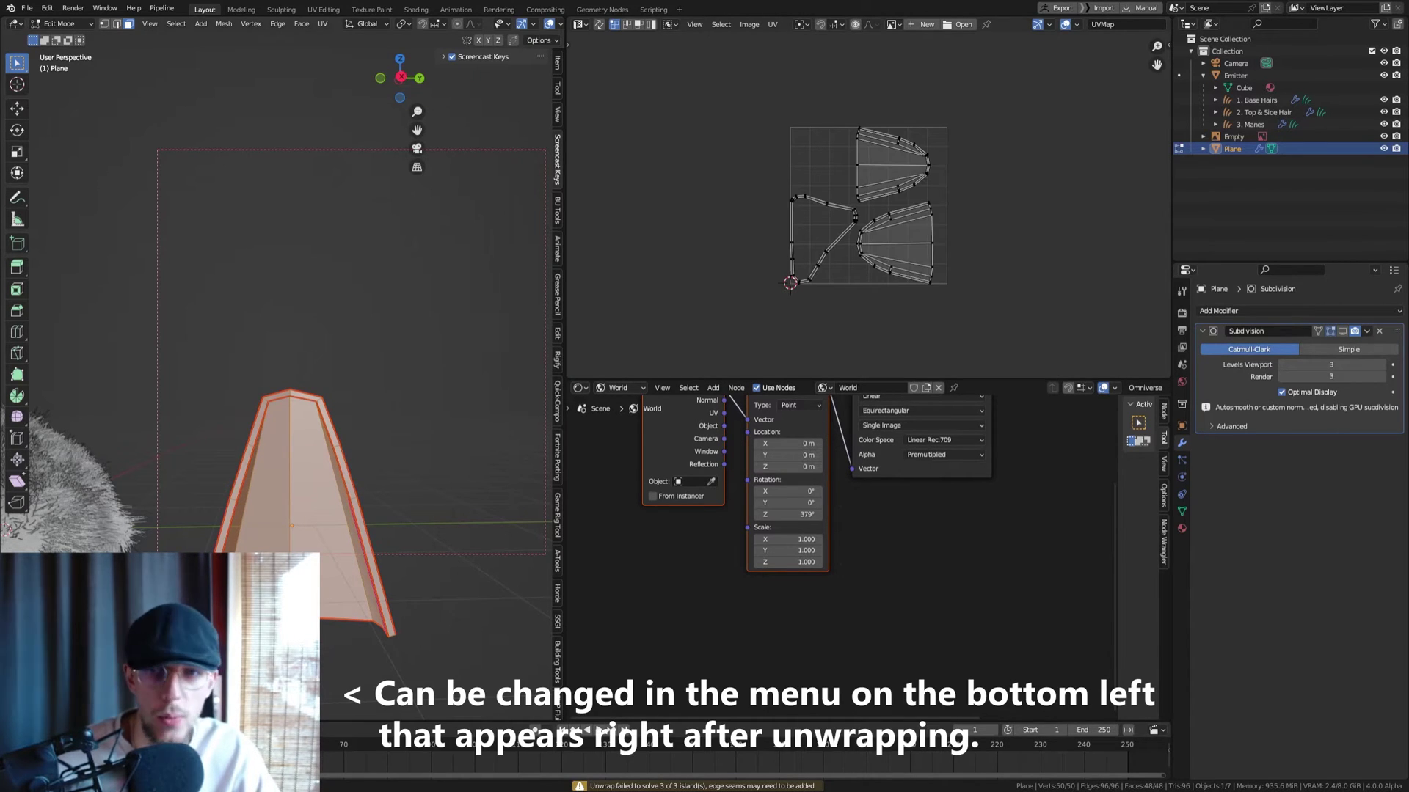
pyautogui.scroll(3, 909, 158)
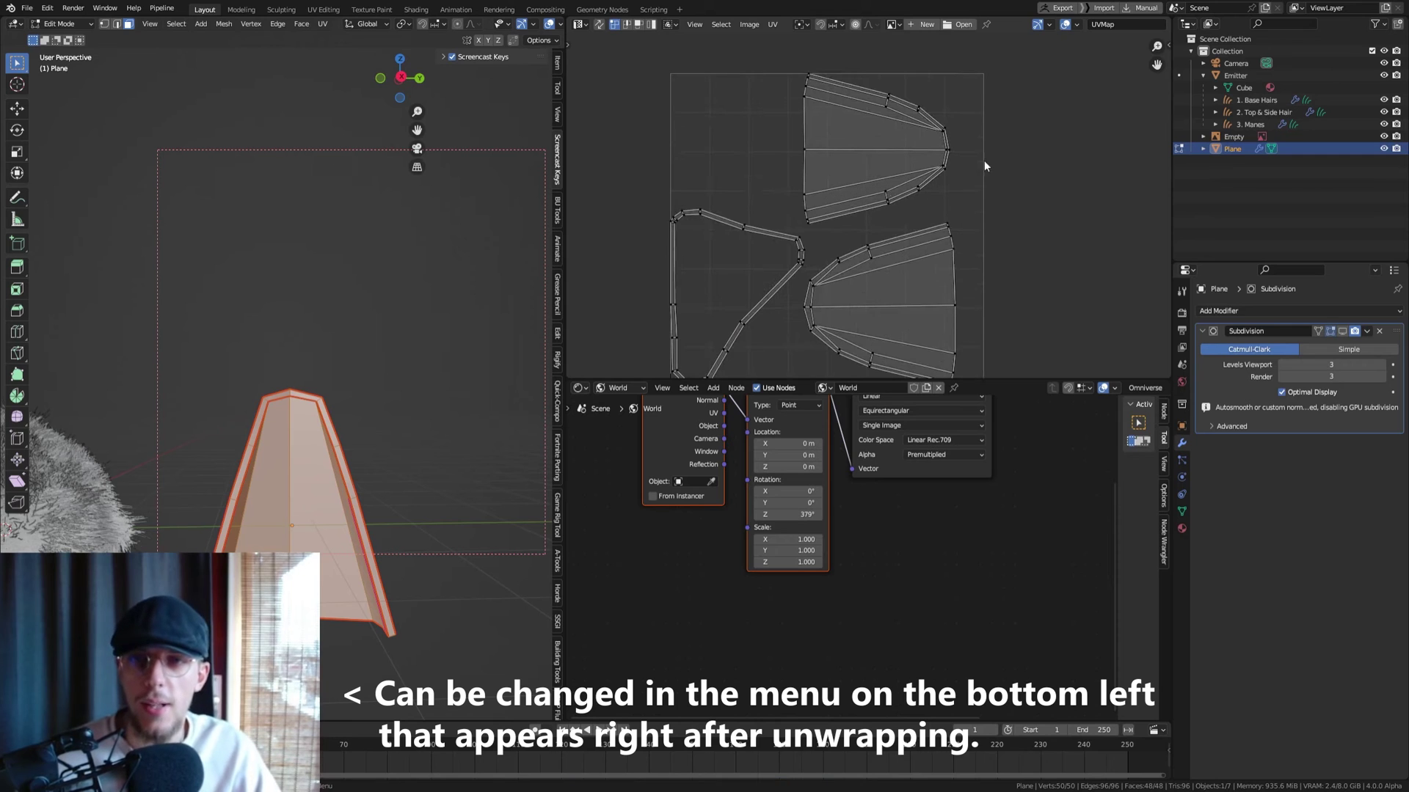
# Return the ear to Object Mode and turn the Subdivision modifier's viewport display back on
pyautogui.press('Tab')
pyautogui.moveTo(408, 454); pyautogui.dragTo(310, 386, button='middle')
pyautogui.scroll(3, 332, 372)
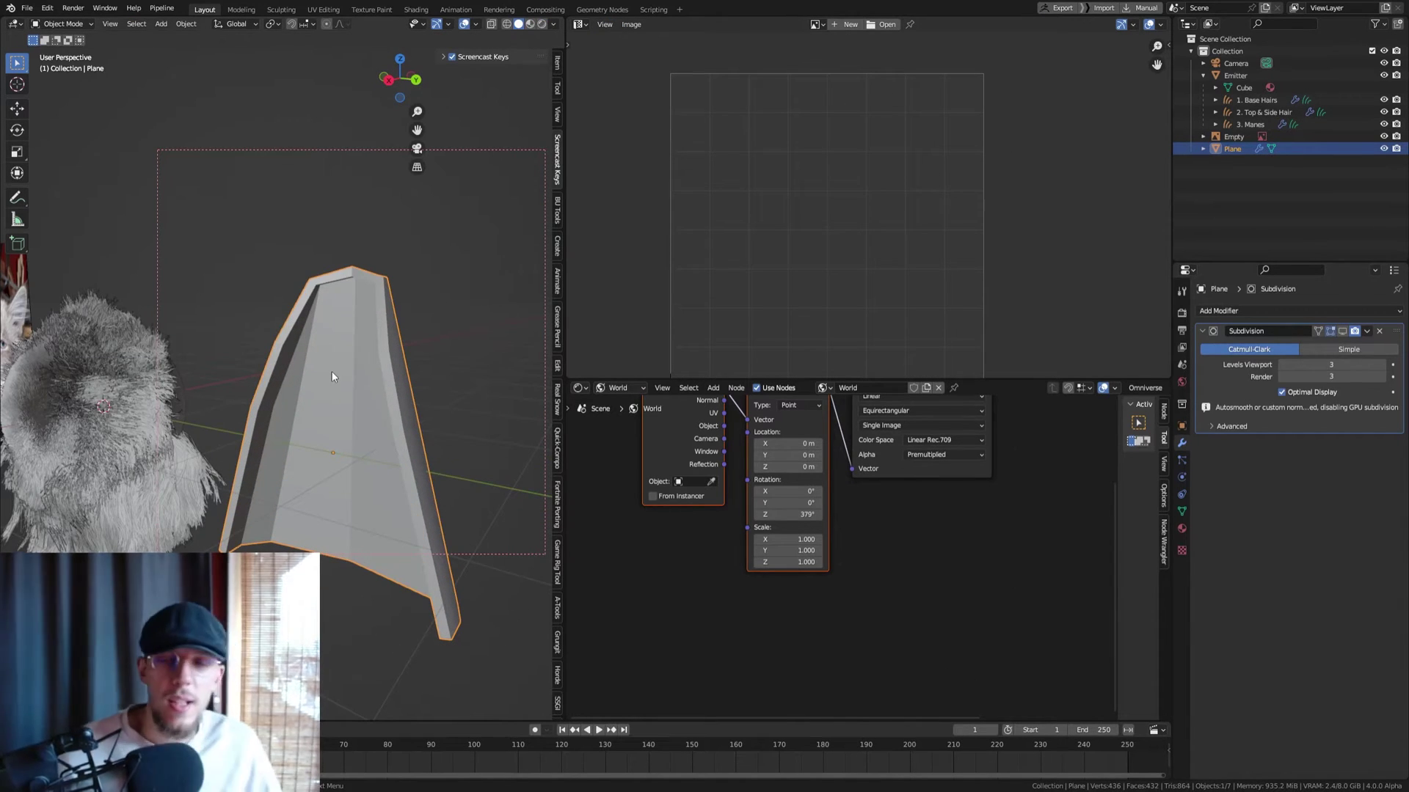
pyautogui.moveTo(343, 407); pyautogui.dragTo(313, 403, button='middle')
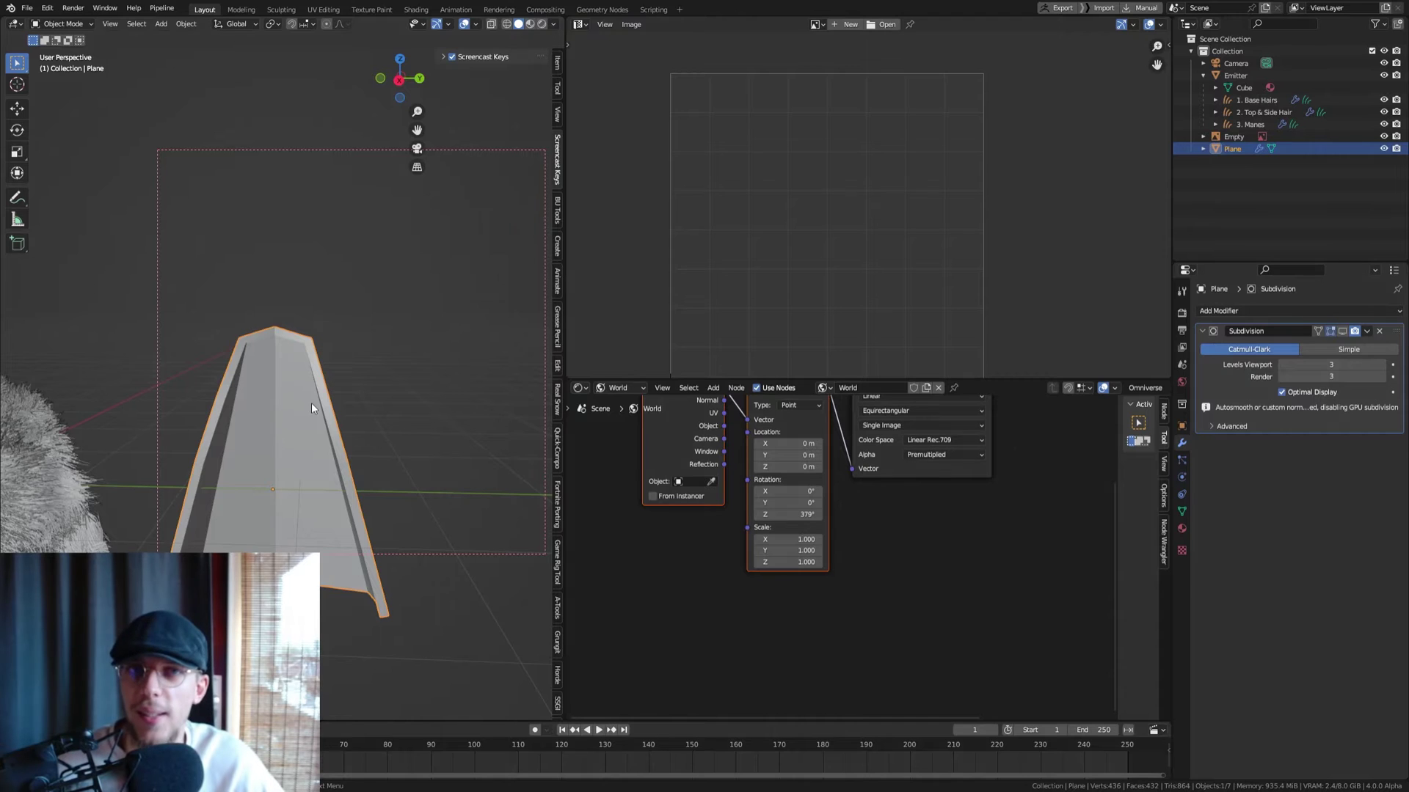
pyautogui.click(1343, 331)
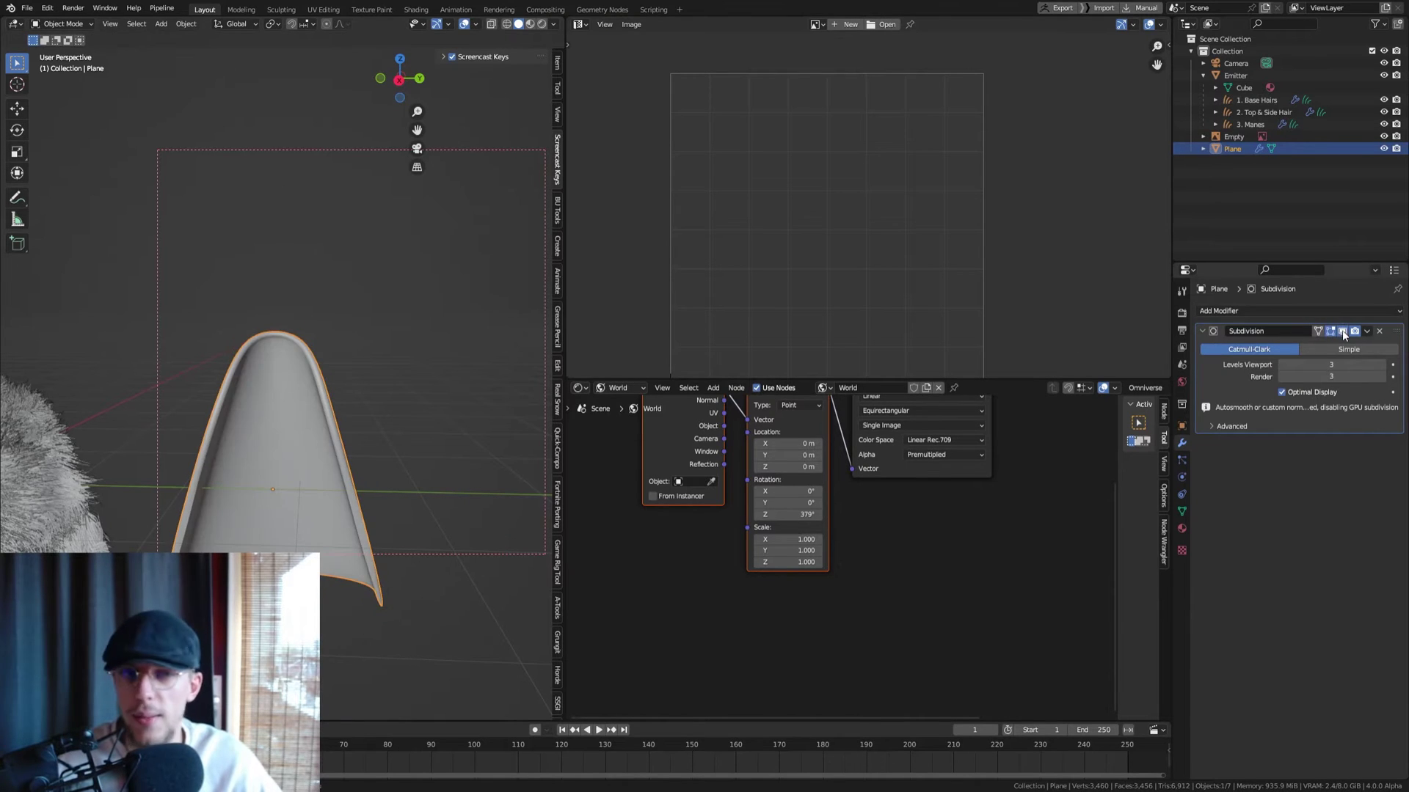
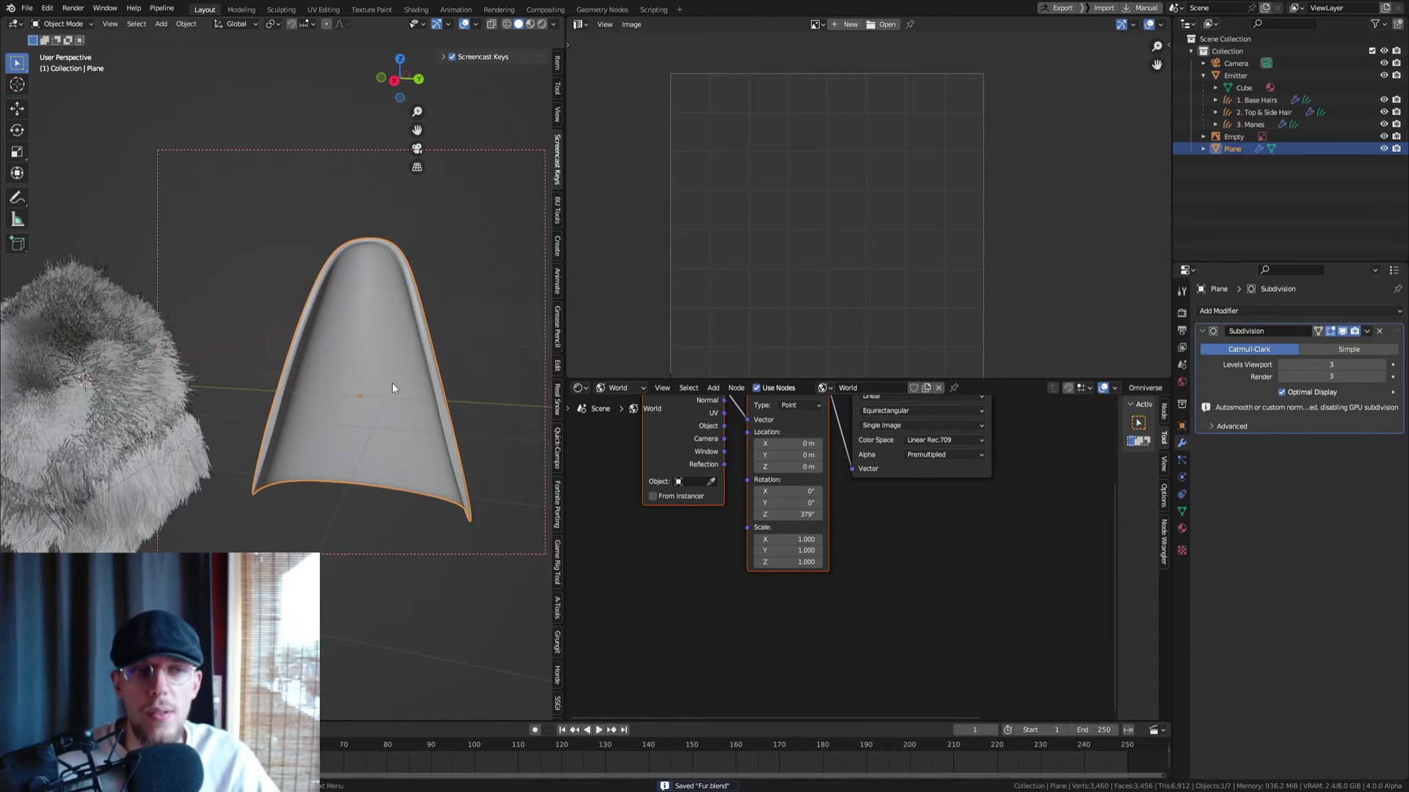
# In the right orthographic view, rotate the ear by about 32°, scale it down and place it at the upper edge of the furry head
pyautogui.press('KP_5')
pyautogui.press('KP_3')
pyautogui.press('r')
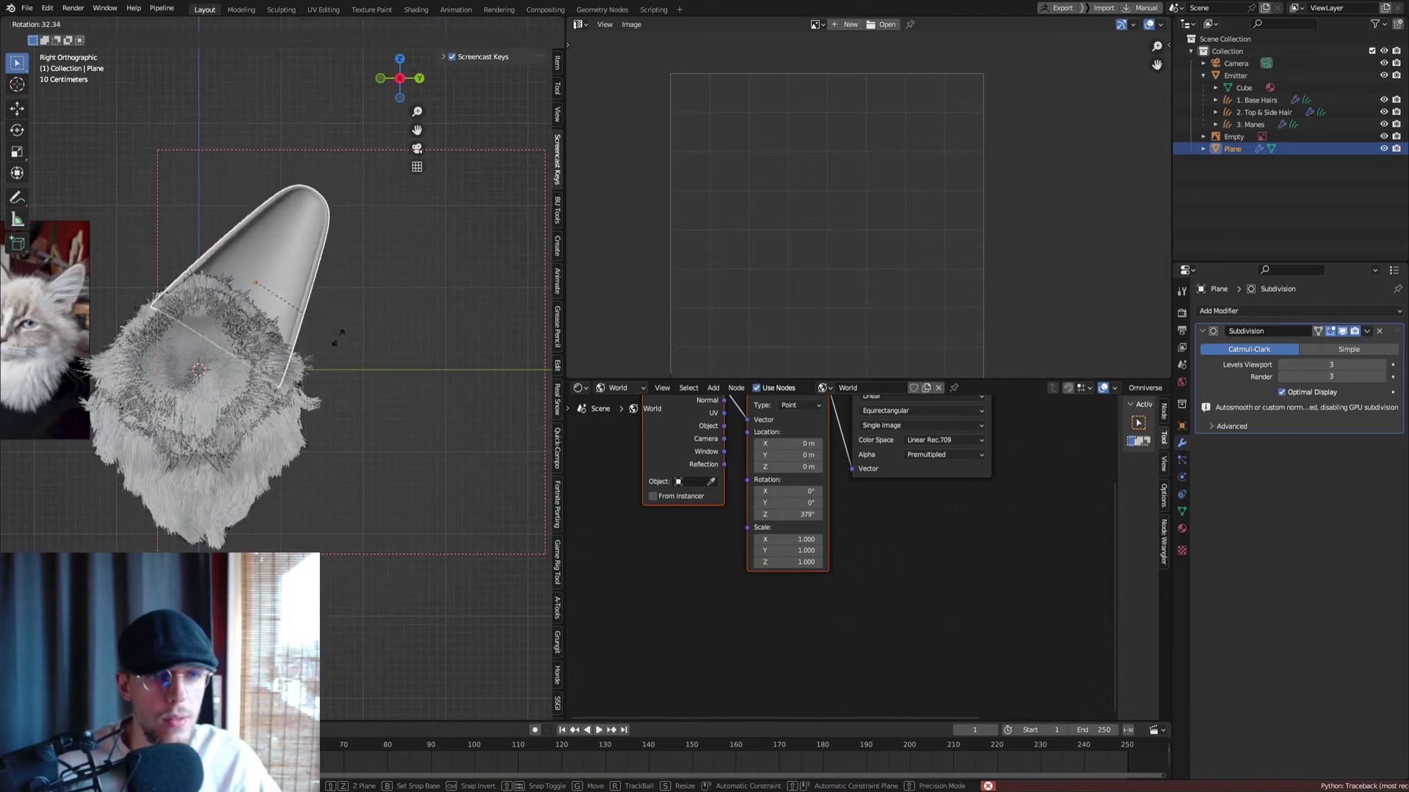
pyautogui.click(357, 315)
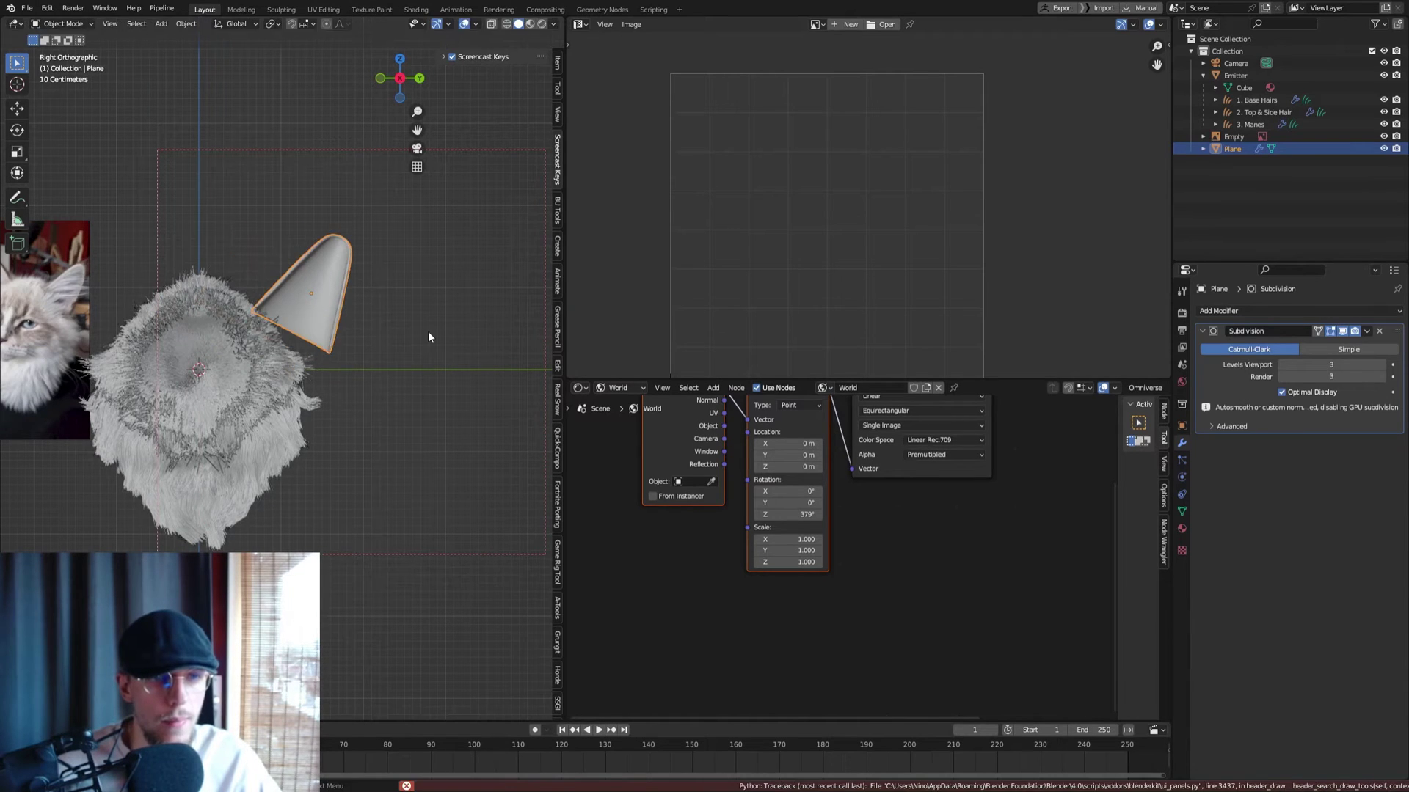
pyautogui.press('g')
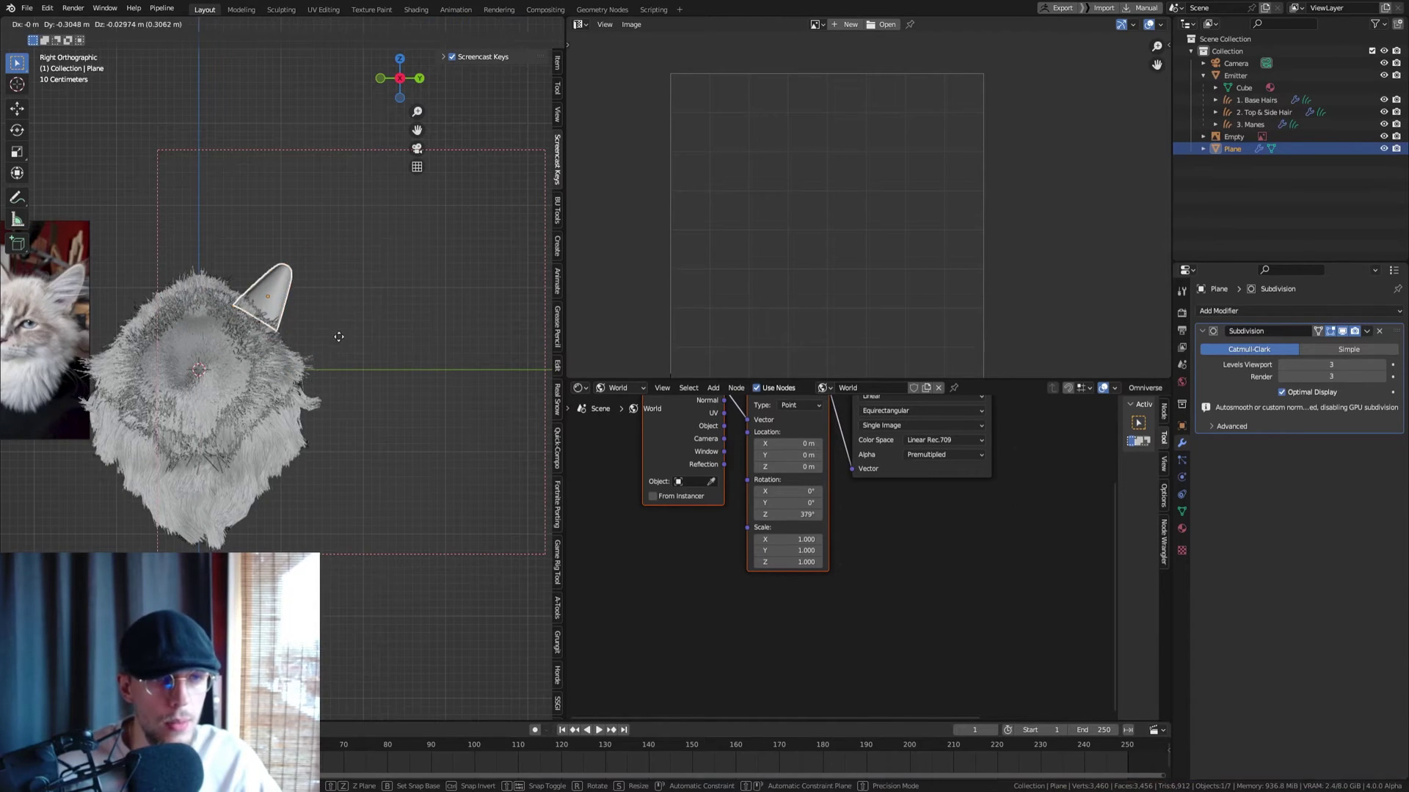
pyautogui.click(345, 337)
# Rotate the ear about -17° around its local X axis and shift it slightly along global X on the head
pyautogui.moveTo(283, 328); pyautogui.dragTo(352, 406, button='middle')
pyautogui.press('r')
pyautogui.press('y')
pyautogui.press('x')
pyautogui.press('x')
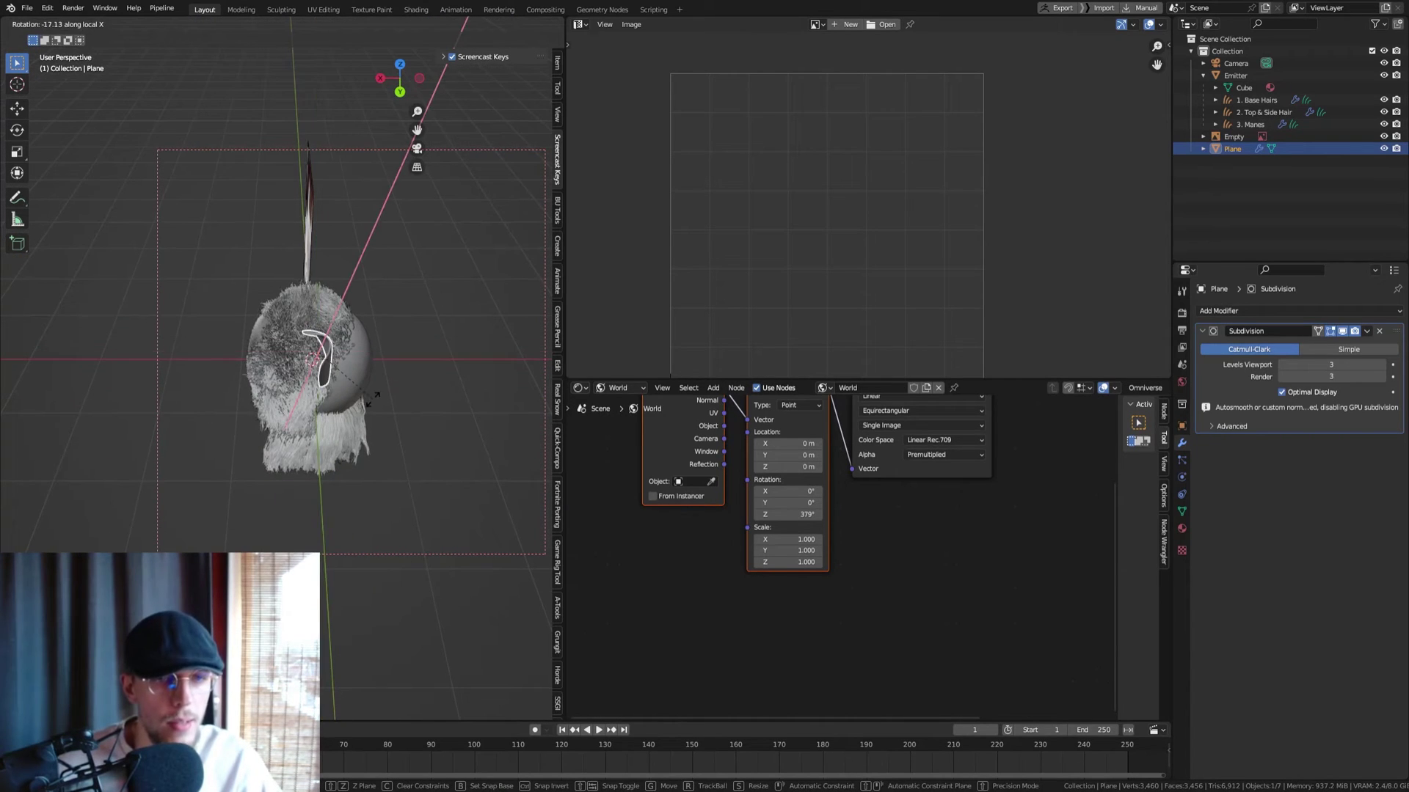
pyautogui.press('g')
pyautogui.press('x')
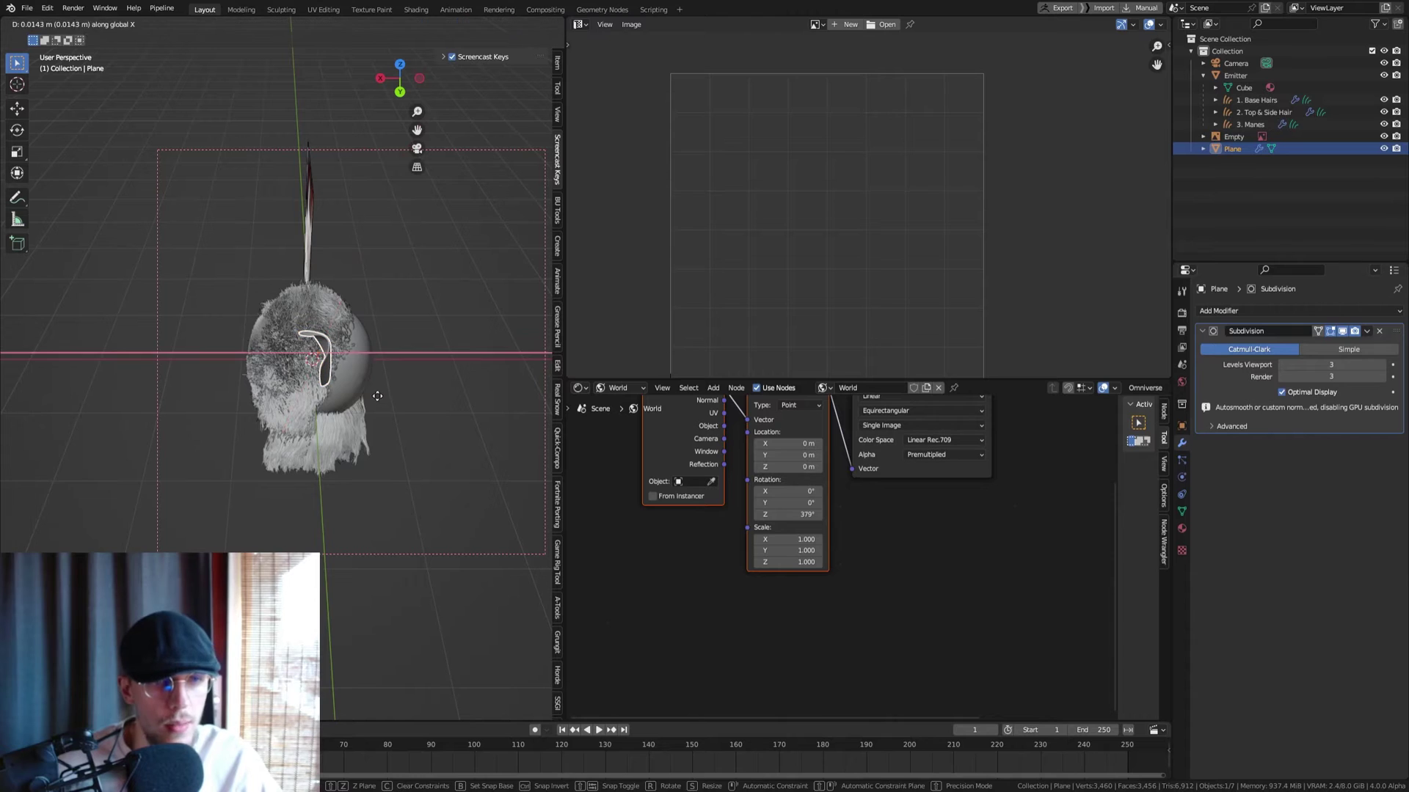
pyautogui.click(359, 390)
# Rotate the ear about -5° around its local X axis and save the file
pyautogui.press('KP_3')
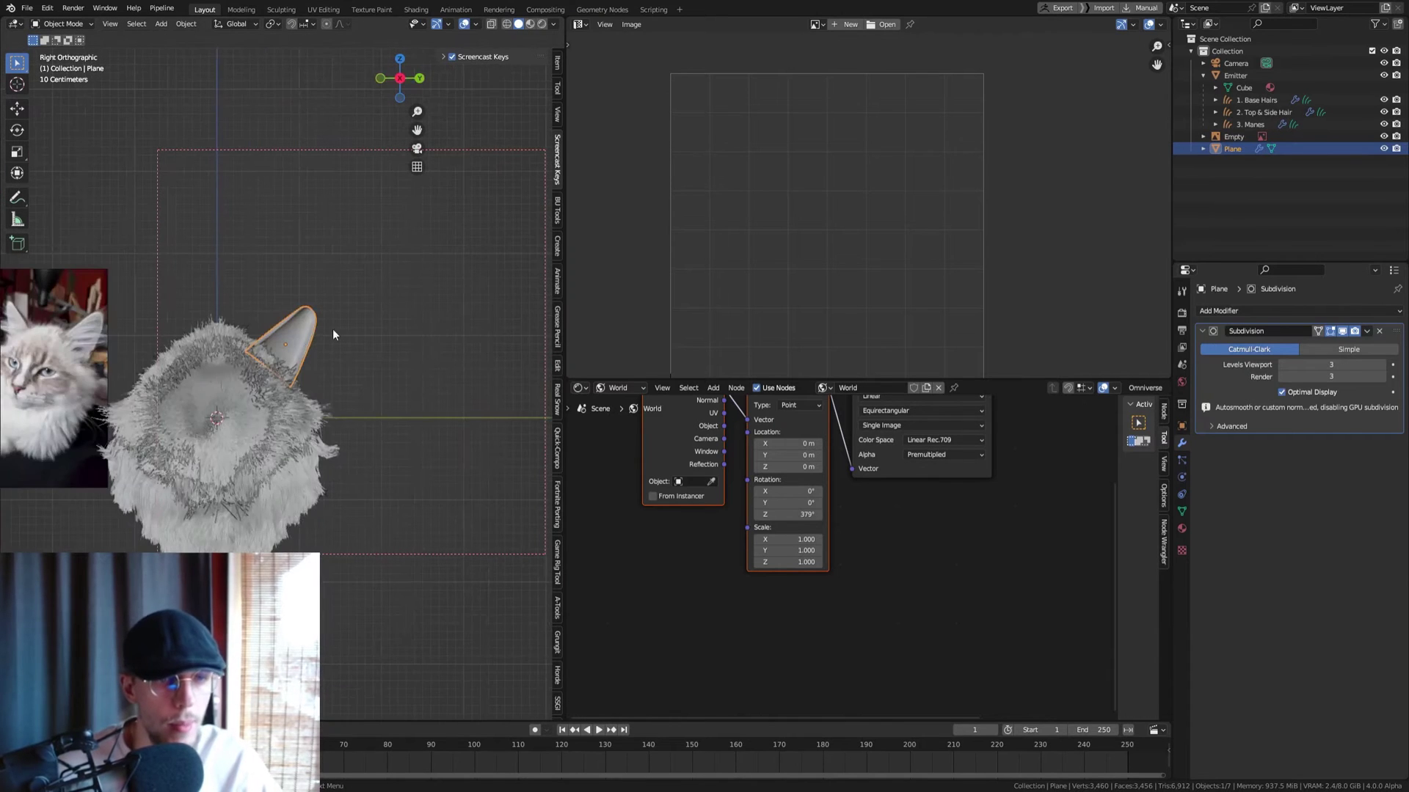
pyautogui.press('r')
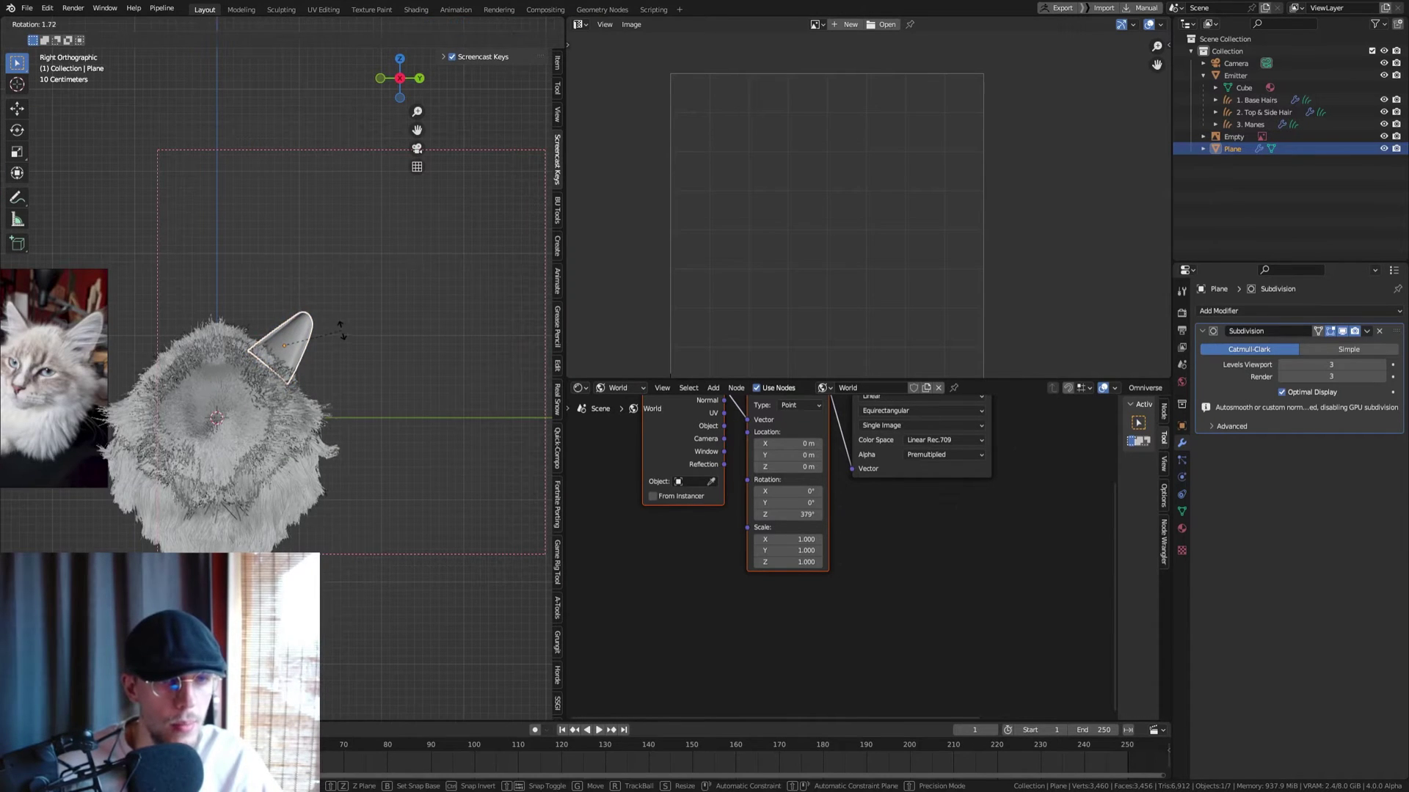
pyautogui.scroll(3, 337, 327)
pyautogui.press('y')
pyautogui.press('y')
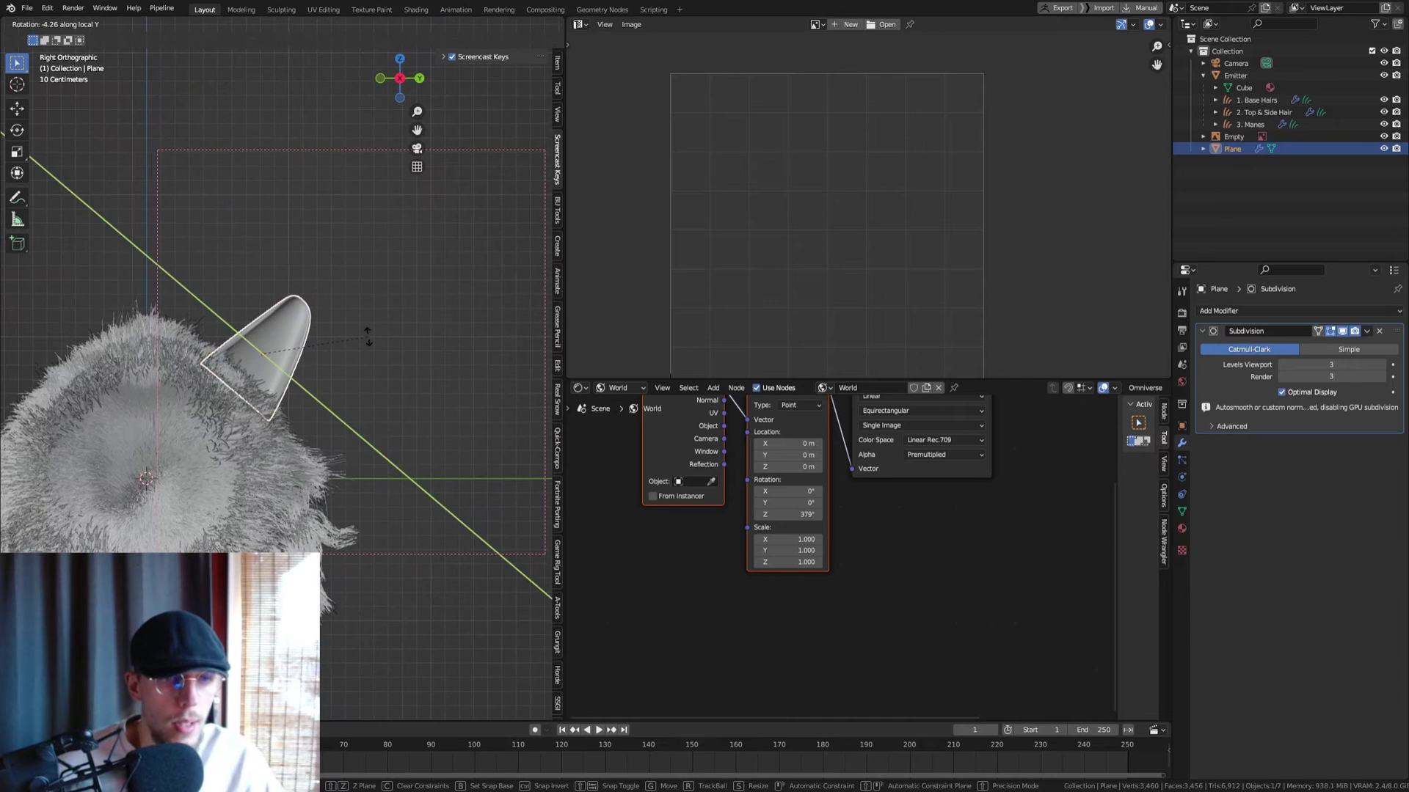
pyautogui.press('x')
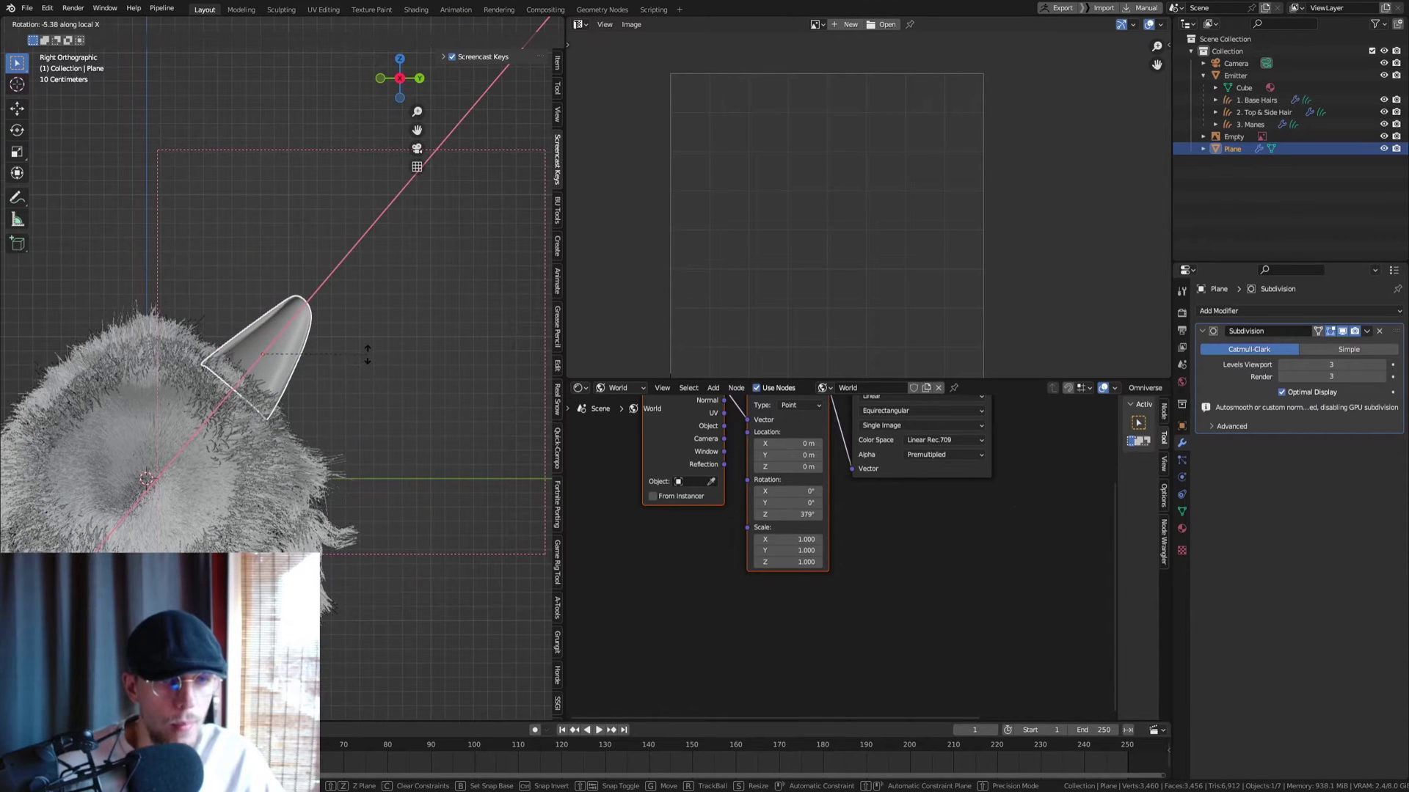
pyautogui.click(368, 357)
pyautogui.hotkey('ctrl', 's')
# Add an Empty Hair curves object to the ear and enter its Sculpt Mode with the Add brush
pyautogui.scroll(3, 316, 354)
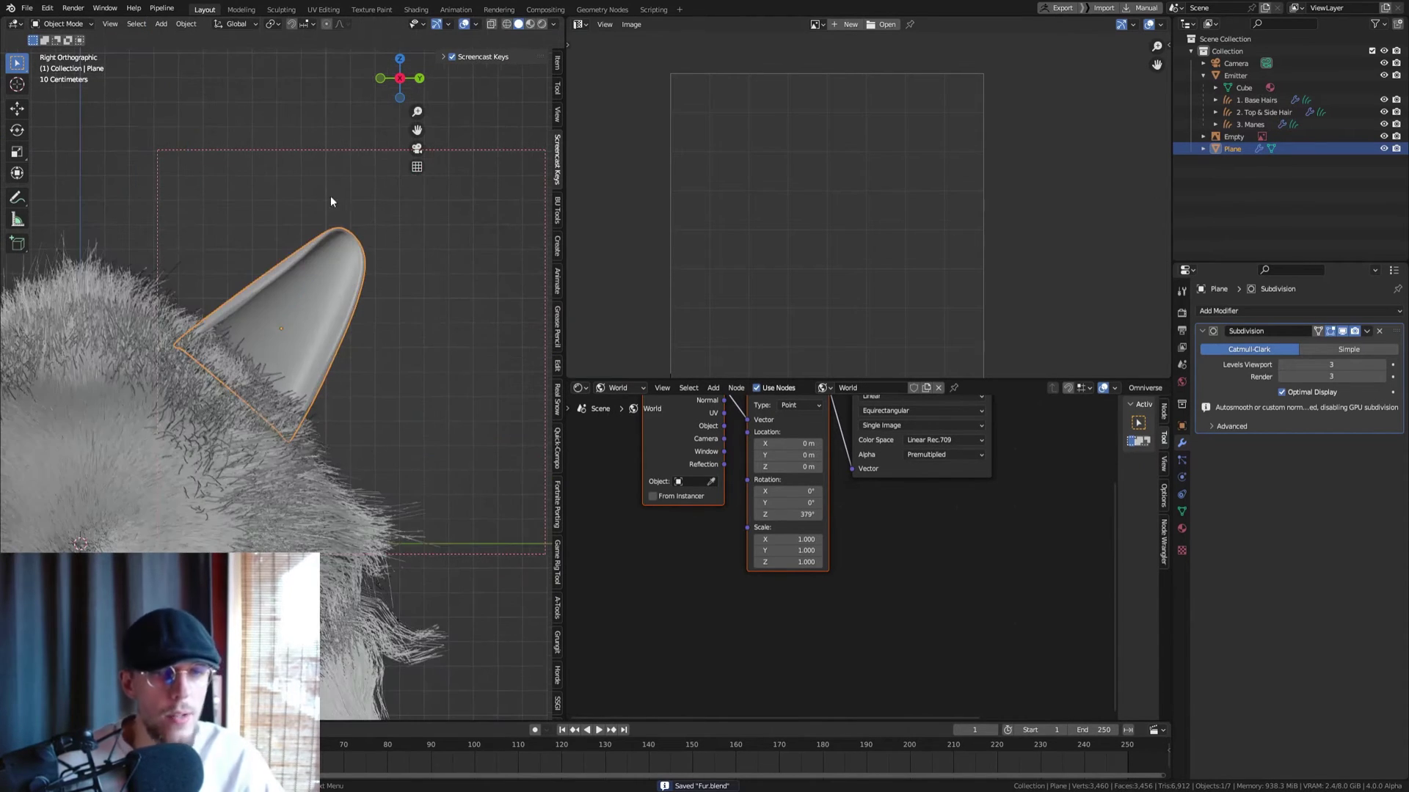
pyautogui.hotkey('shift', 'a')
pyautogui.moveTo(138, 467)
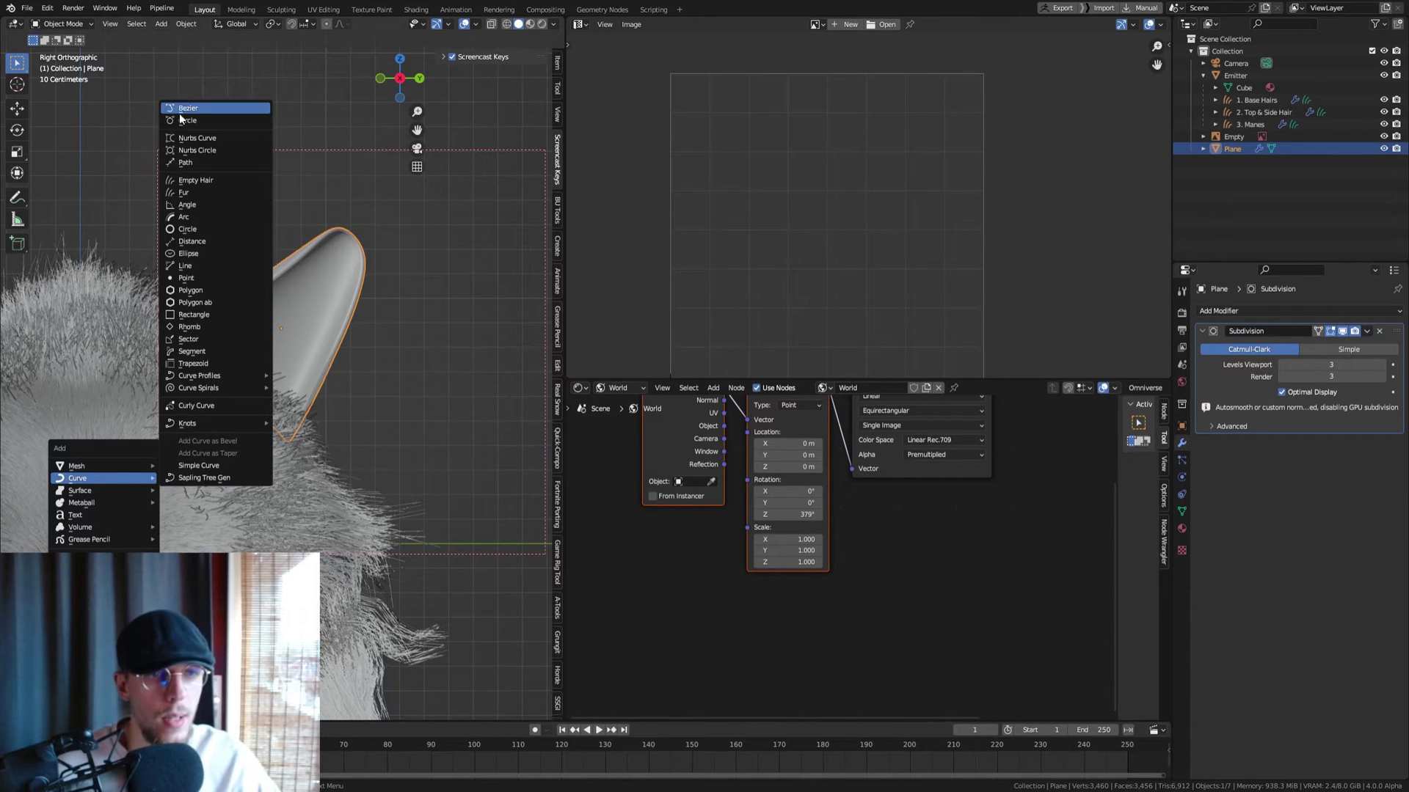
pyautogui.click(197, 181)
pyautogui.scroll(-2, 214, 213)
pyautogui.click(60, 23)
pyautogui.click(57, 65)
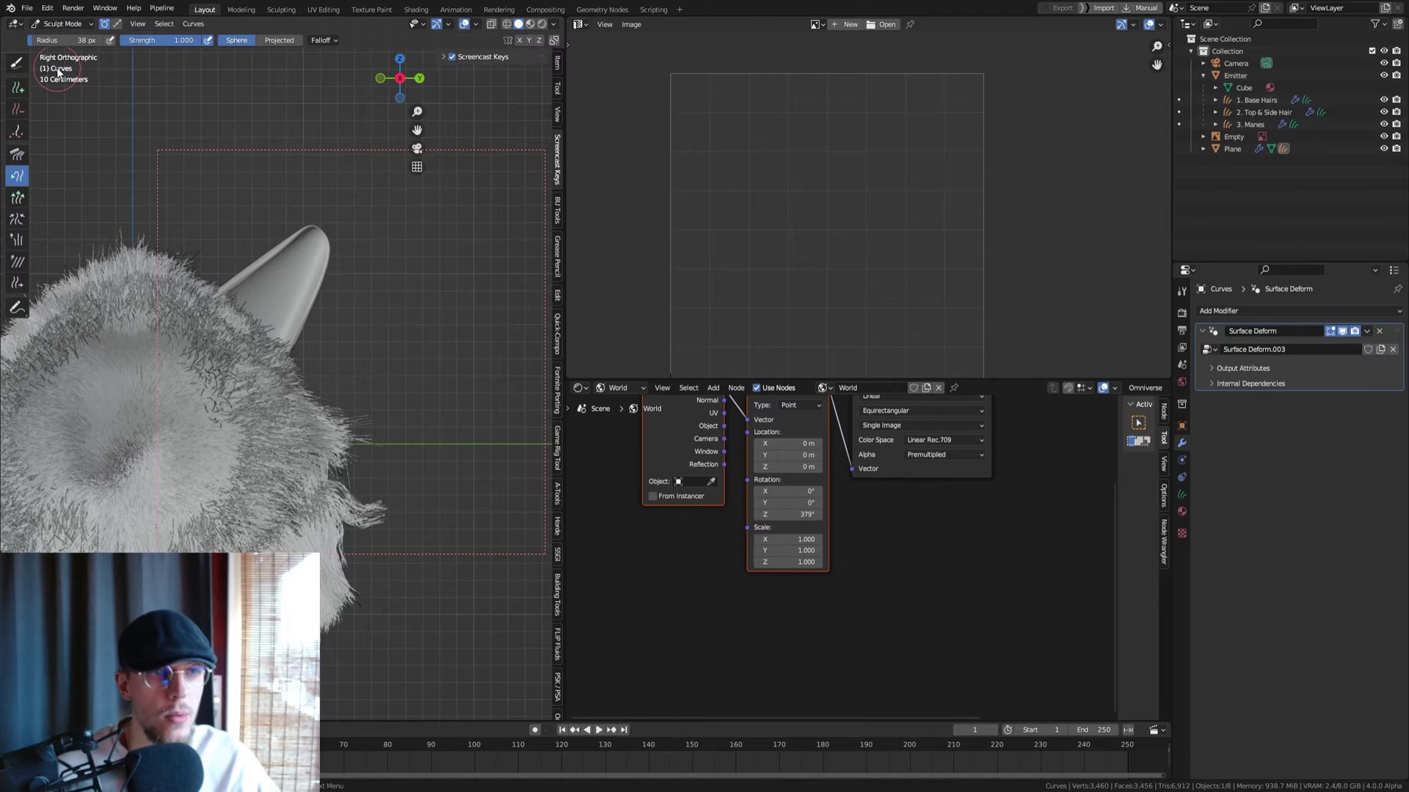
pyautogui.click(18, 88)
pyautogui.moveTo(250, 376)
pyautogui.mouseDown(button='middle')
pyautogui.moveTo(227, 289)
pyautogui.moveTo(349, 310)
pyautogui.moveTo(205, 209)
pyautogui.moveTo(314, 308)
pyautogui.moveTo(296, 284)
pyautogui.moveTo(325, 332)
pyautogui.mouseUp(button='middle')
pyautogui.press('Tab')
pyautogui.click(62, 23)
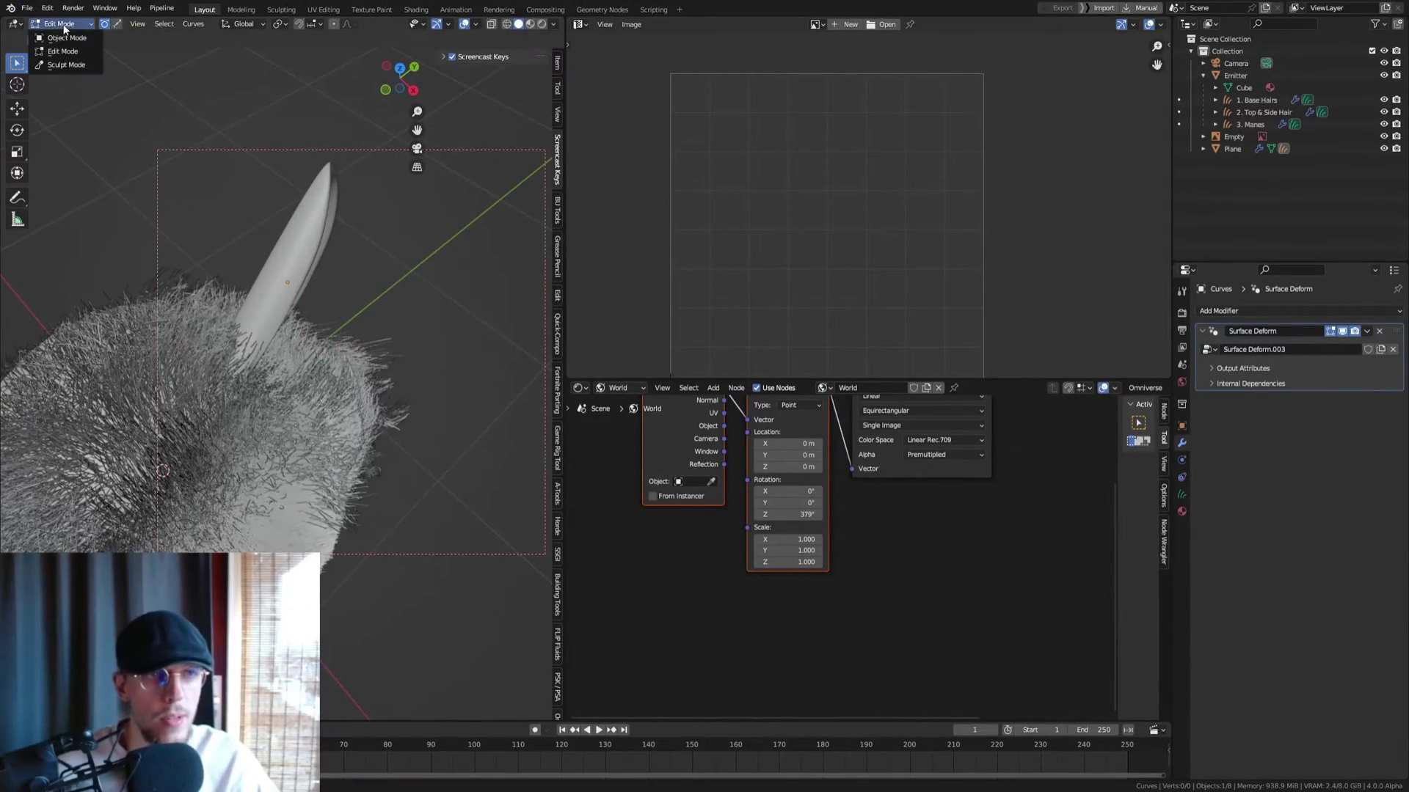
pyautogui.click(59, 36)
pyautogui.click(315, 224)
pyautogui.press('Tab')
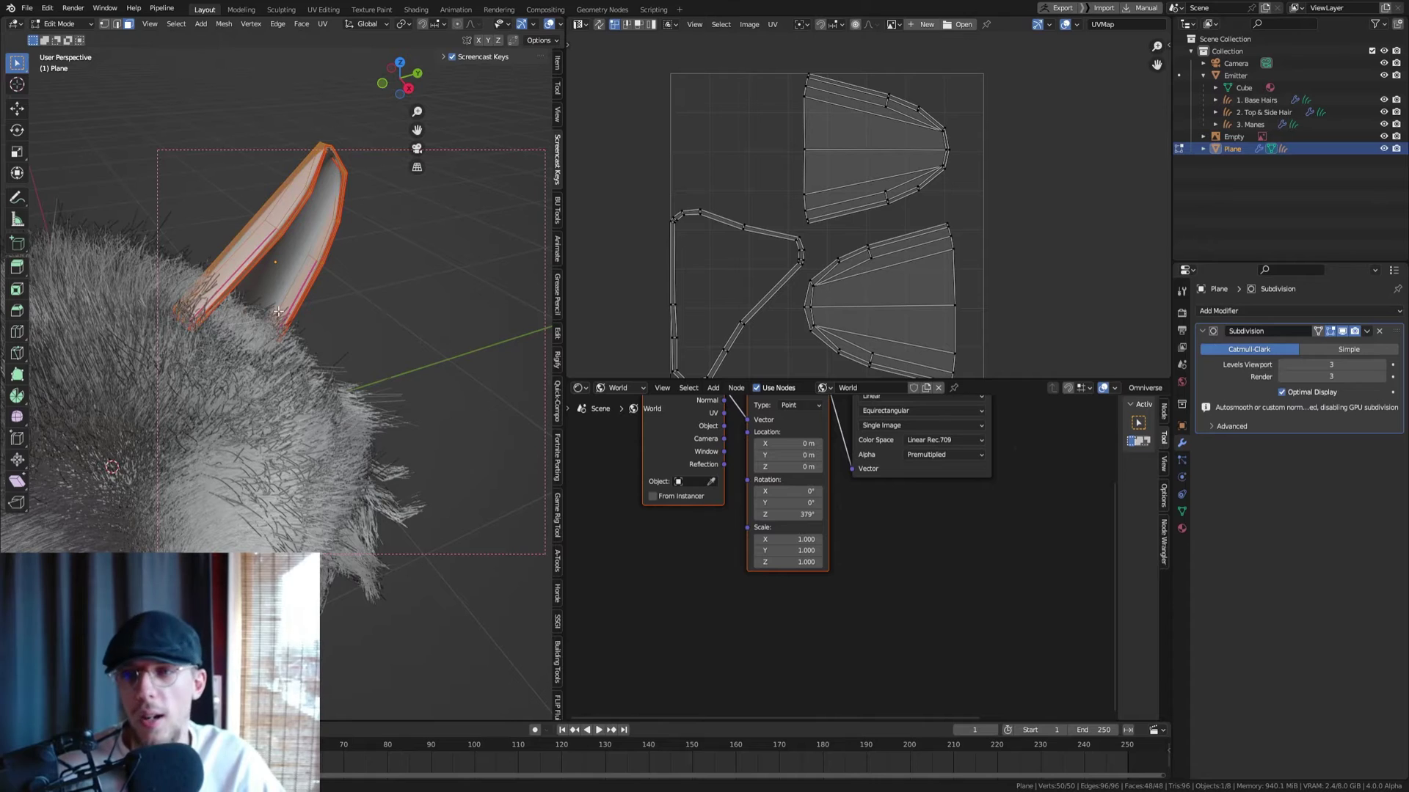
pyautogui.press('Tab')
pyautogui.moveTo(274, 320); pyautogui.dragTo(258, 261, button='middle')
pyautogui.click(66, 24)
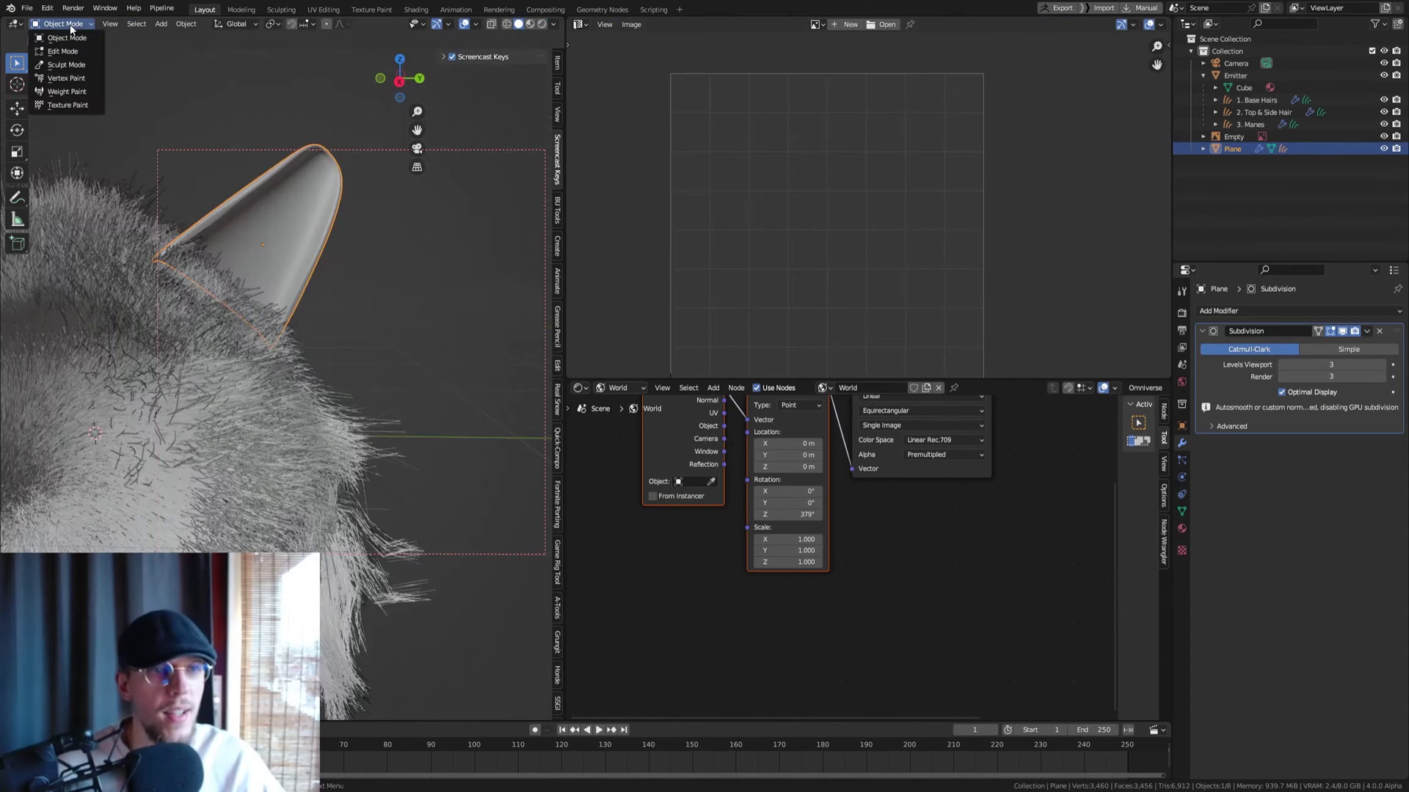
# Select the ear's Curves object under Plane and switch it to Sculpt Mode
pyautogui.click(1203, 149)
pyautogui.click(1246, 185)
pyautogui.click(65, 25)
pyautogui.click(66, 65)
# Restrict the Add brush to front faces with a count of 10 and a 39 px radius, and try a stroke on the ear
pyautogui.click(350, 39)
pyautogui.click(266, 41)
pyautogui.write('10')
pyautogui.press('Return')
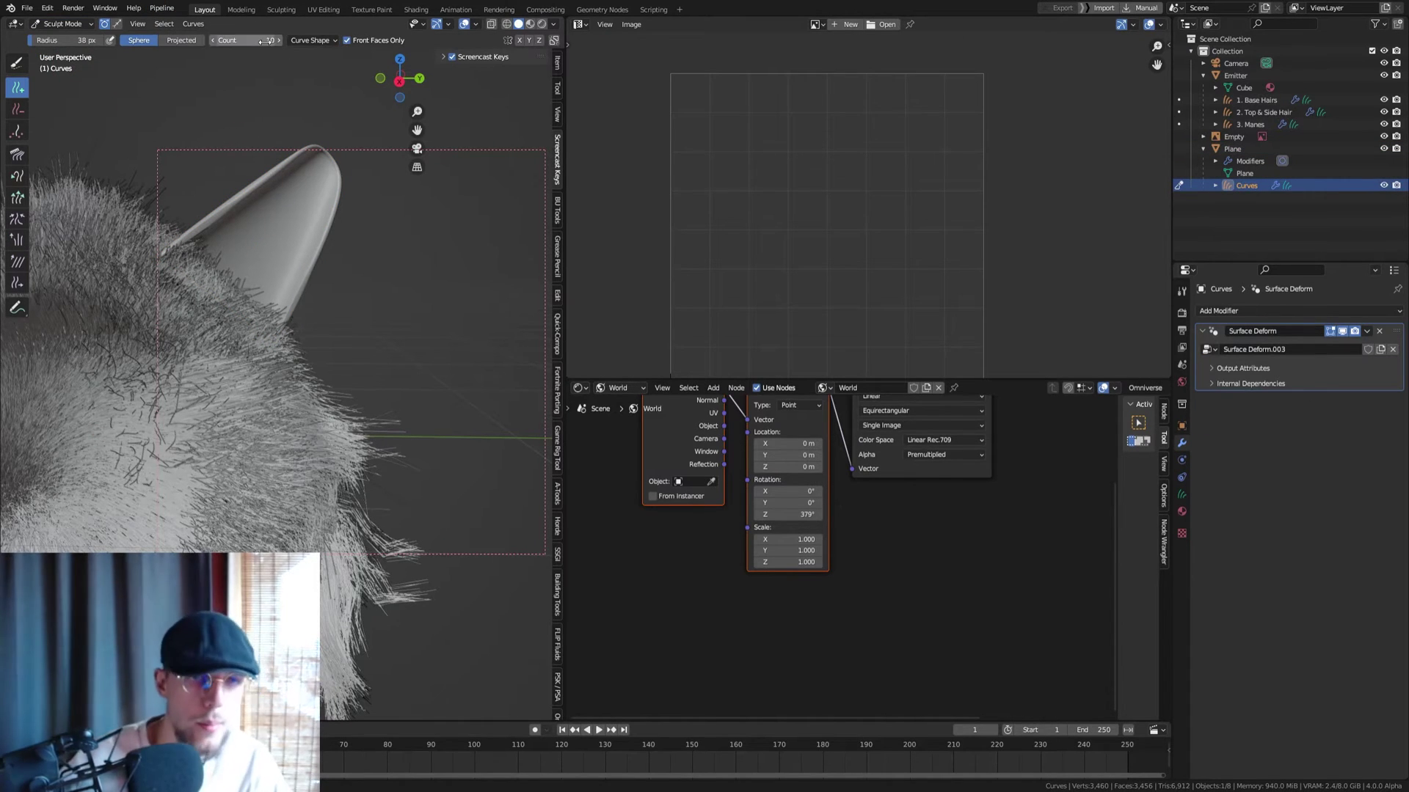
pyautogui.press('f')
pyautogui.click(284, 199)
pyautogui.moveTo(285, 200); pyautogui.dragTo(251, 231, button='middle')
pyautogui.moveTo(268, 220); pyautogui.dragTo(264, 213)
# Compare the ear with the cat reference photo, then reduce the Add brush radius to 23 px and its count to 4
pyautogui.moveTo(264, 213)
pyautogui.mouseDown(button='middle')
pyautogui.moveTo(147, 235)
pyautogui.moveTo(264, 207)
pyautogui.moveTo(266, 269)
pyautogui.mouseUp(button='middle')
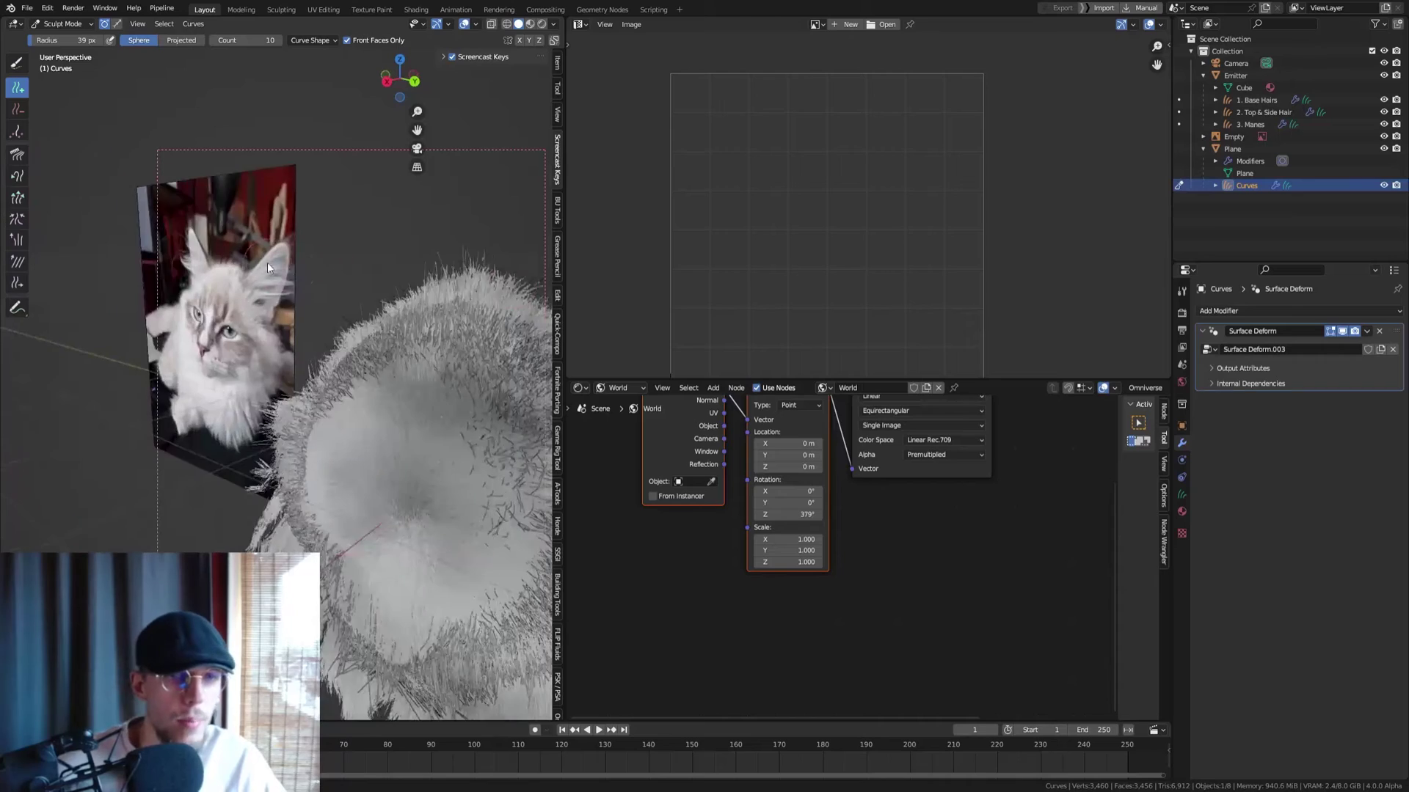
pyautogui.scroll(5, 266, 257)
pyautogui.scroll(-3, 324, 348)
pyautogui.moveTo(324, 348)
pyautogui.mouseDown(button='middle')
pyautogui.moveTo(223, 239)
pyautogui.moveTo(288, 293)
pyautogui.moveTo(228, 320)
pyautogui.moveTo(314, 340)
pyautogui.mouseUp(button='middle')
pyautogui.scroll(-5, 323, 313)
pyautogui.press('f')
pyautogui.click(320, 316)
pyautogui.scroll(5, 302, 326)
pyautogui.click(250, 40)
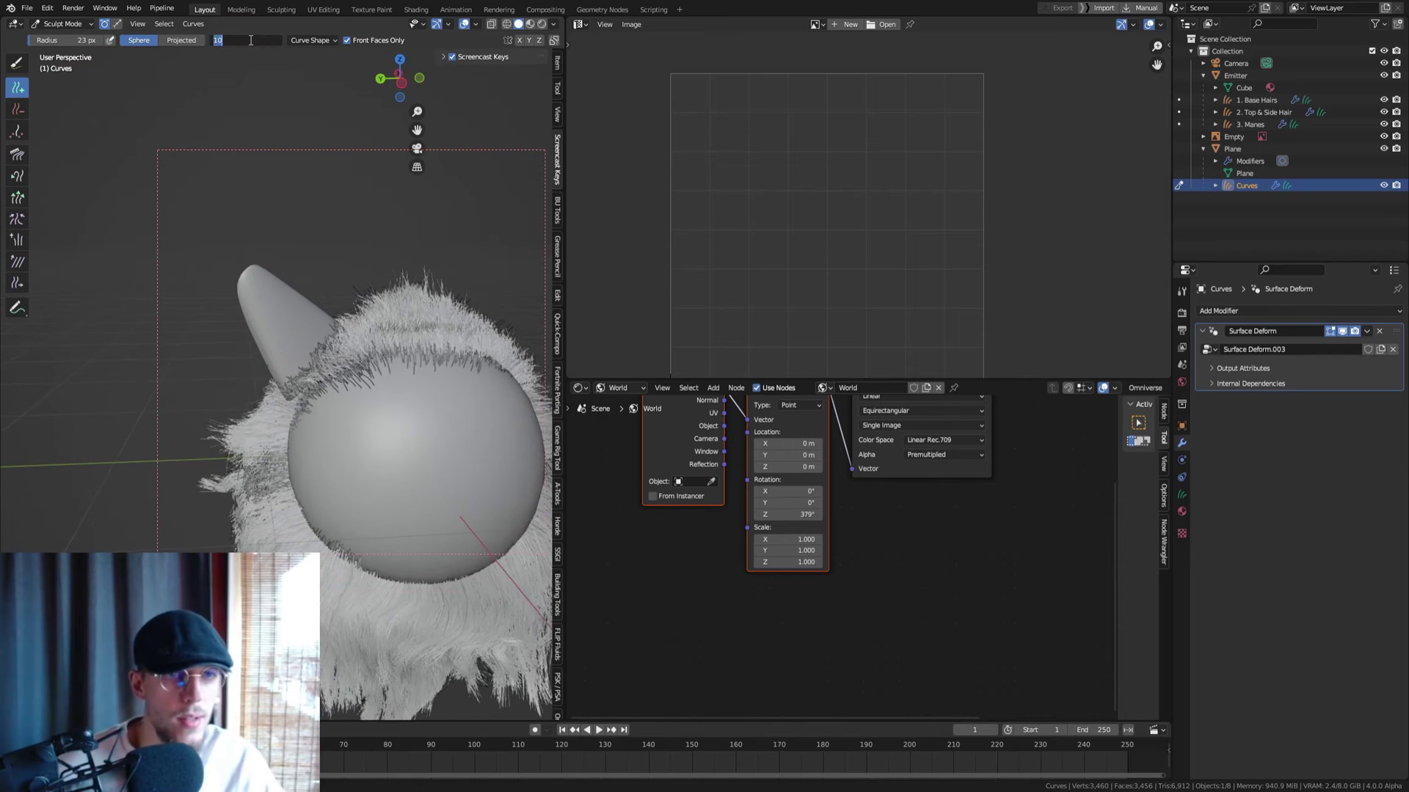
pyautogui.press('Return')
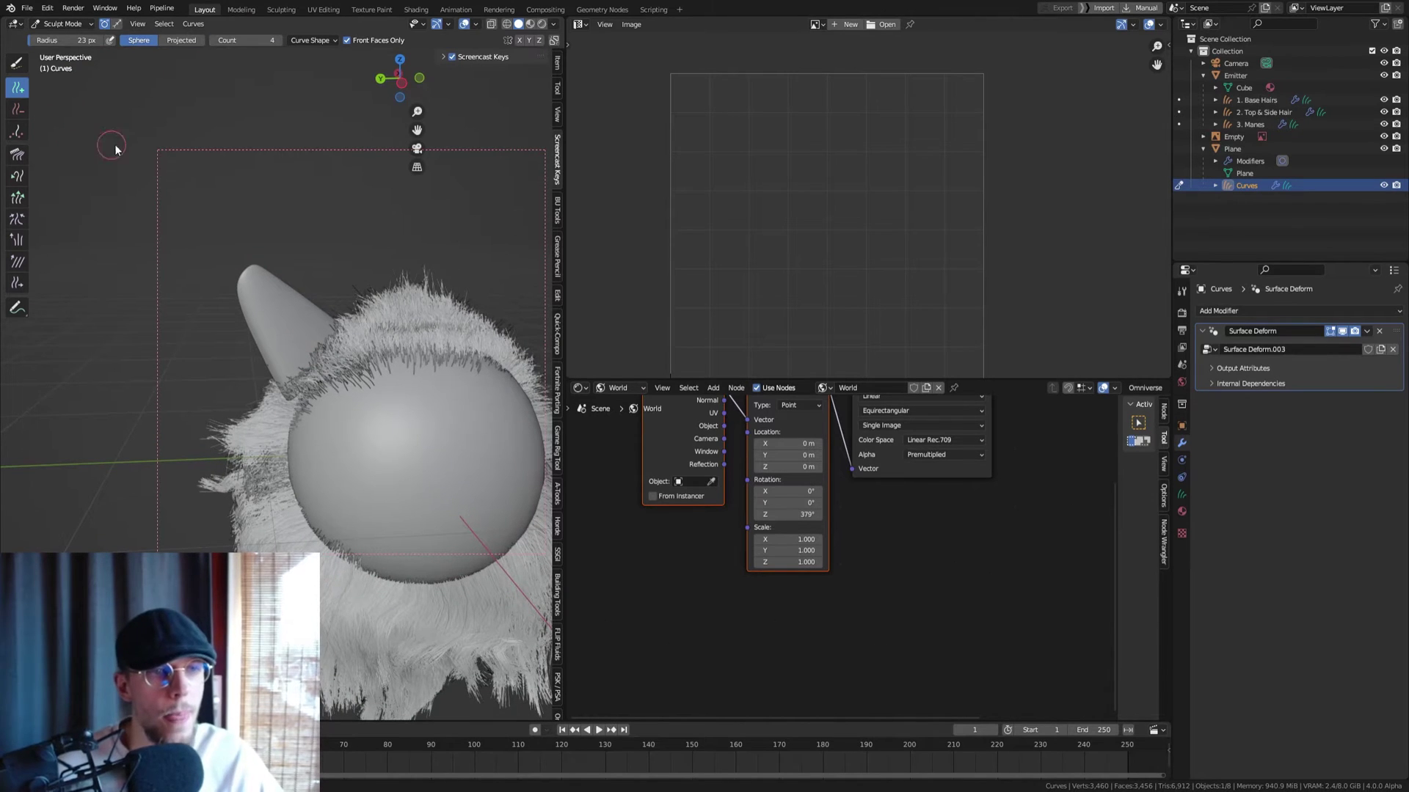
# Enlarge the Add brush radius to 42 px and cover the back of the ear with hairs up to its tip
pyautogui.scroll(1, 290, 344)
pyautogui.press('f')
pyautogui.click(293, 363)
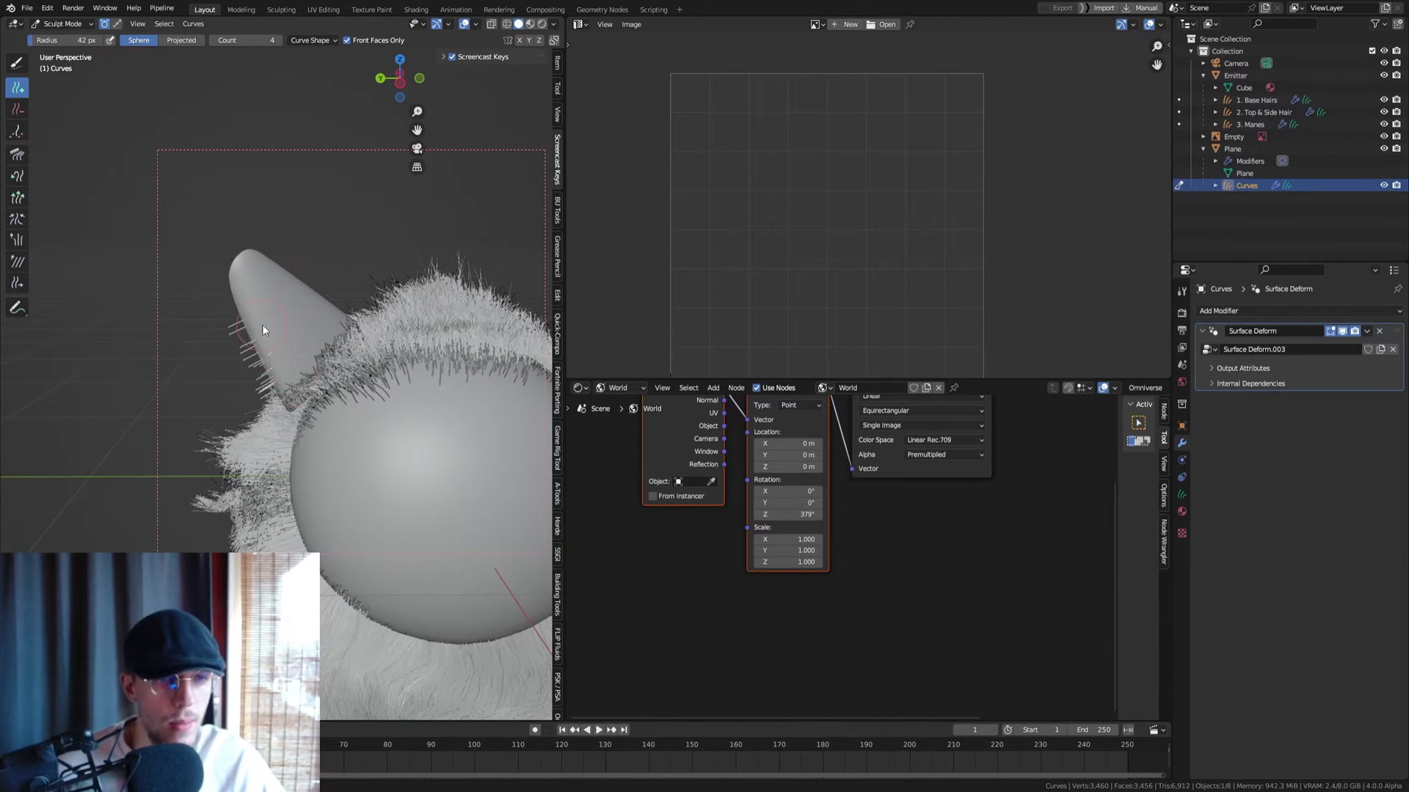
pyautogui.moveTo(324, 323); pyautogui.dragTo(303, 355, button='middle')
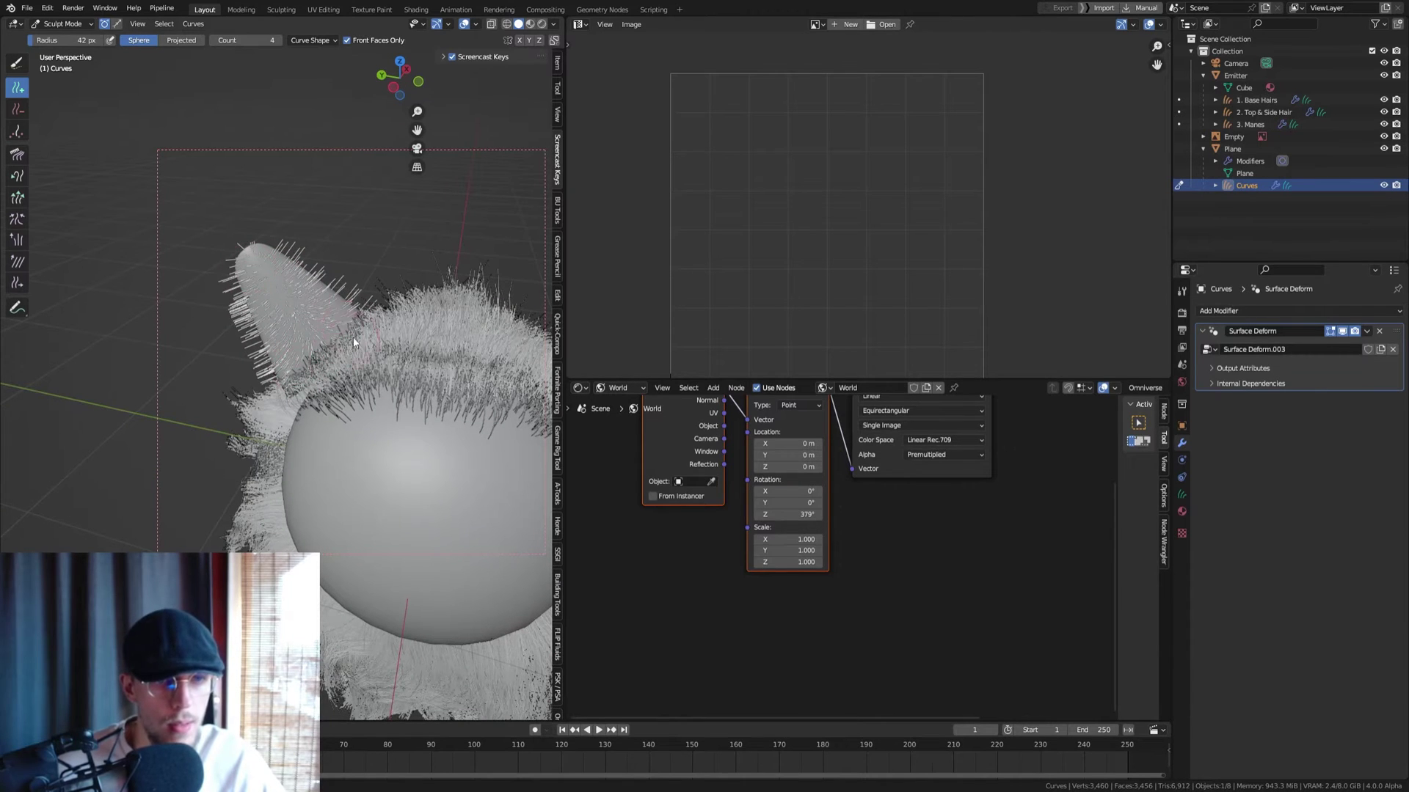
pyautogui.click(251, 267)
# Try adding hairs on the ear's inner edge with the Add brush at 19 px and 11 px radius, and undo the strokes
pyautogui.moveTo(306, 306)
pyautogui.mouseDown(button='middle')
pyautogui.moveTo(177, 314)
pyautogui.moveTo(342, 305)
pyautogui.moveTo(329, 321)
pyautogui.mouseUp(button='middle')
pyautogui.press('f')
pyautogui.click(329, 300)
pyautogui.click(325, 310)
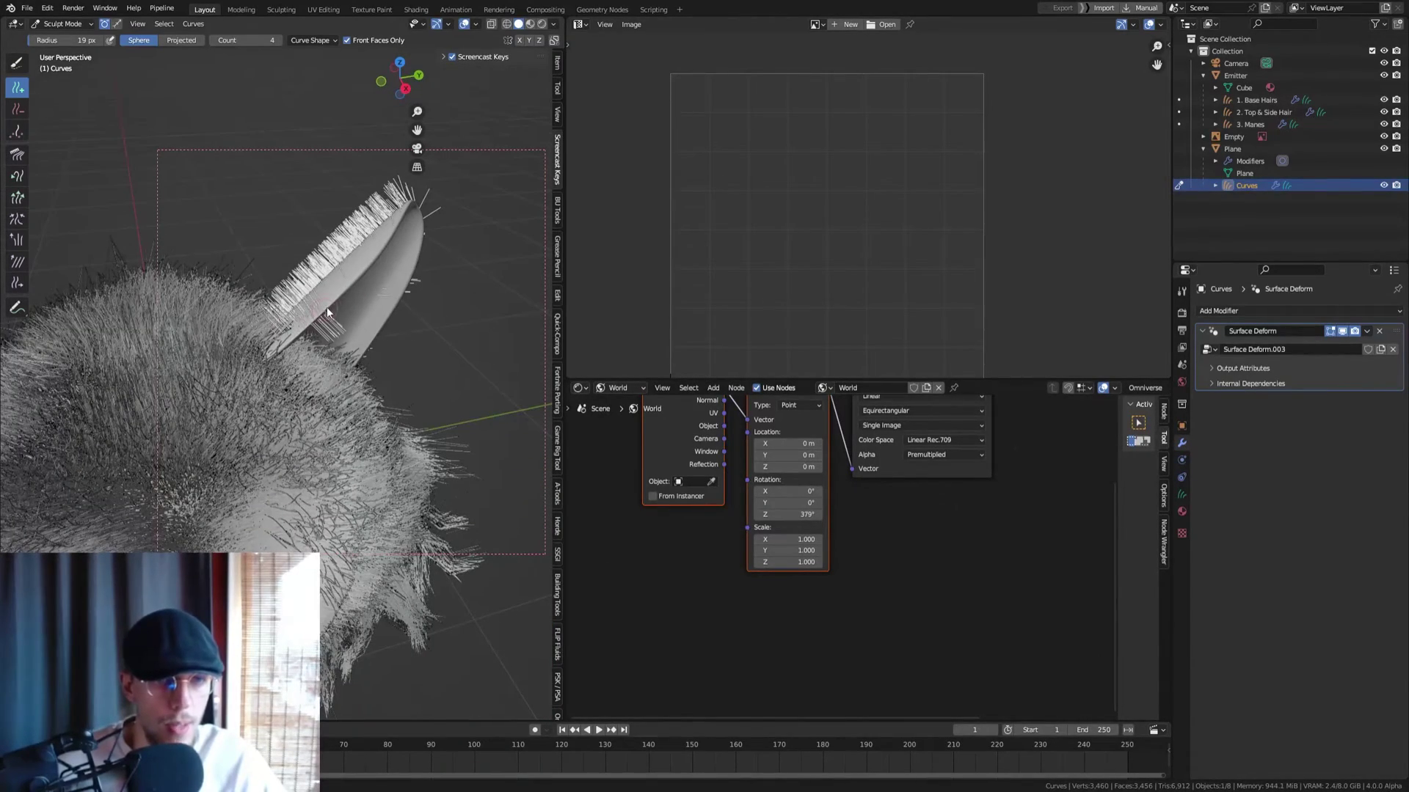
pyautogui.press('f')
pyautogui.click(322, 313)
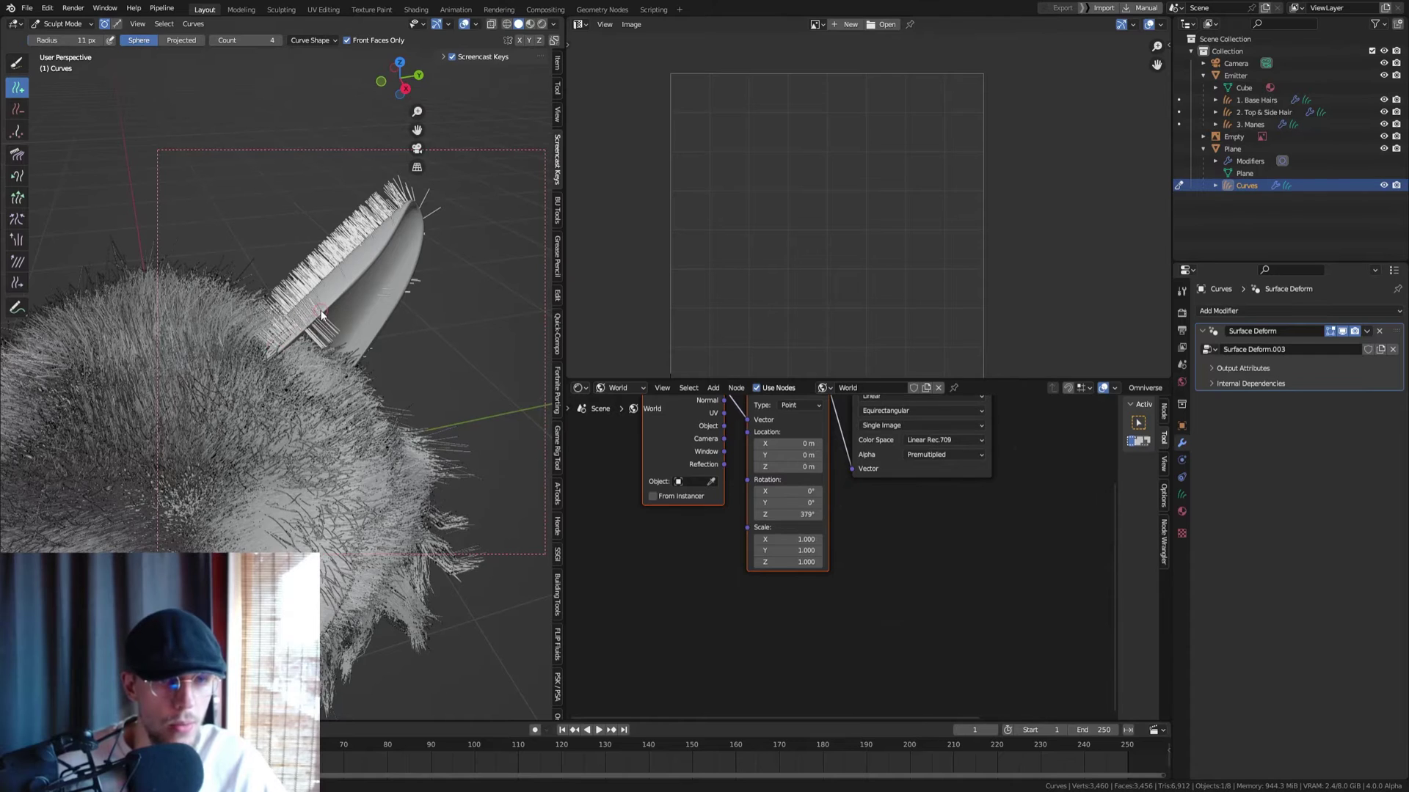
pyautogui.hotkey('ctrl', 'z')
pyautogui.hotkey('ctrl', 'z')
pyautogui.hotkey('ctrl', 'z')
# Set the Add brush to a count of 2 and a 17 px radius, and add hairs along the ear's inner rim
pyautogui.press('Return')
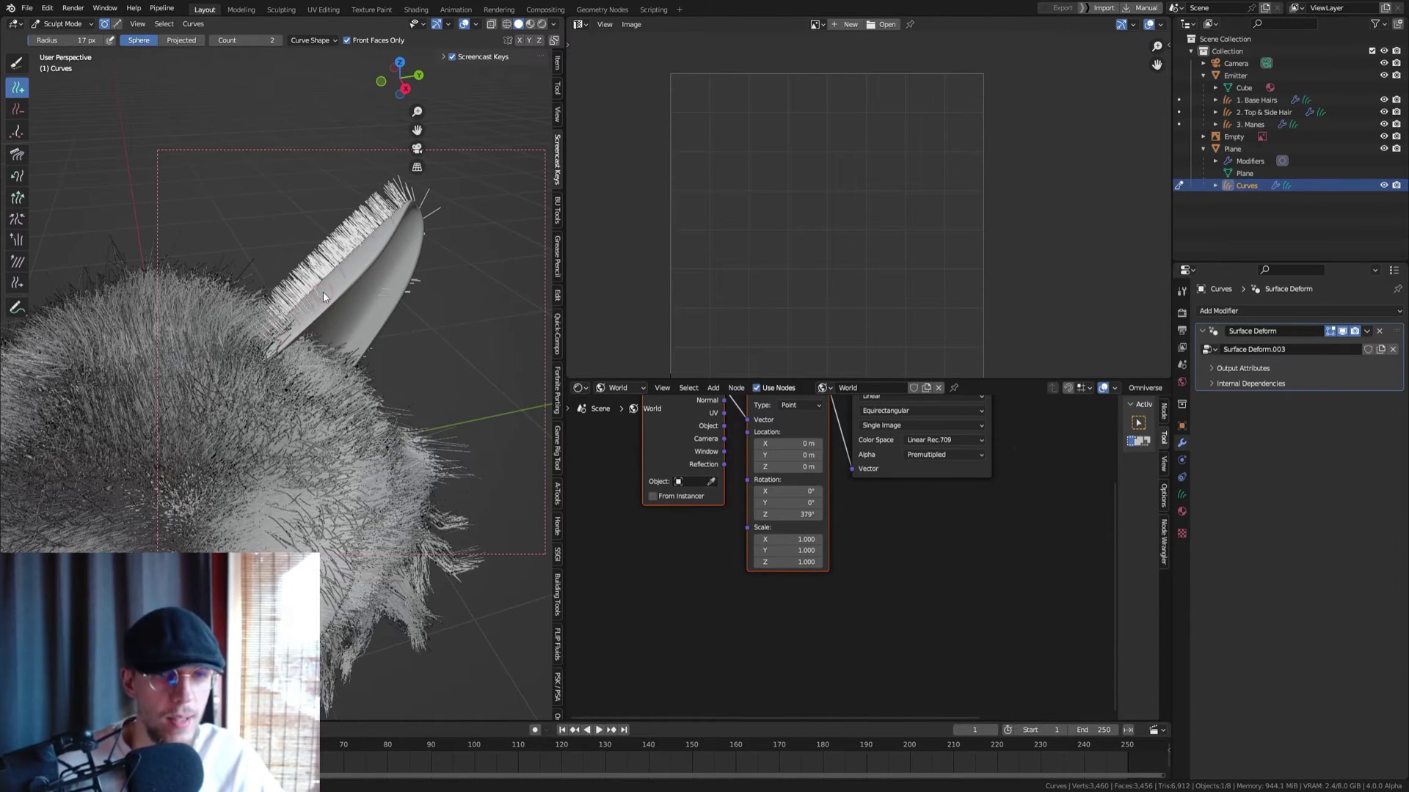
pyautogui.moveTo(405, 212); pyautogui.dragTo(270, 156, button='middle')
pyautogui.click(432, 199)
pyautogui.moveTo(366, 248); pyautogui.dragTo(330, 292)
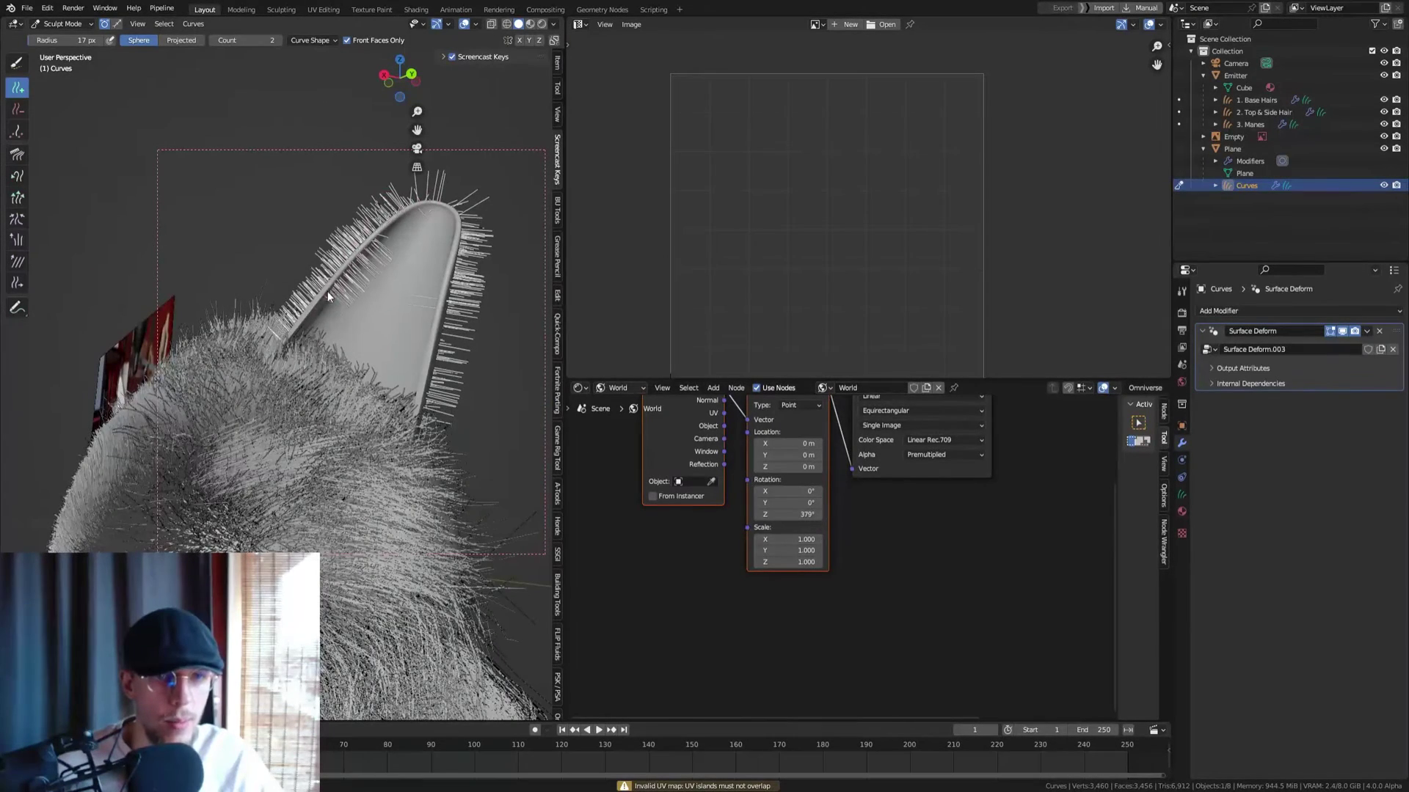
pyautogui.moveTo(382, 224)
pyautogui.mouseDown()
pyautogui.moveTo(445, 207)
pyautogui.moveTo(440, 310)
pyautogui.mouseUp()
# Enlarge the Add brush radius to 53 px, lower its count to 1, and add sparse hairs on the ear's inner surface
pyautogui.press('f')
pyautogui.click(421, 429)
pyautogui.moveTo(421, 430)
pyautogui.mouseDown(button='middle')
pyautogui.moveTo(340, 416)
pyautogui.moveTo(337, 430)
pyautogui.mouseUp(button='middle')
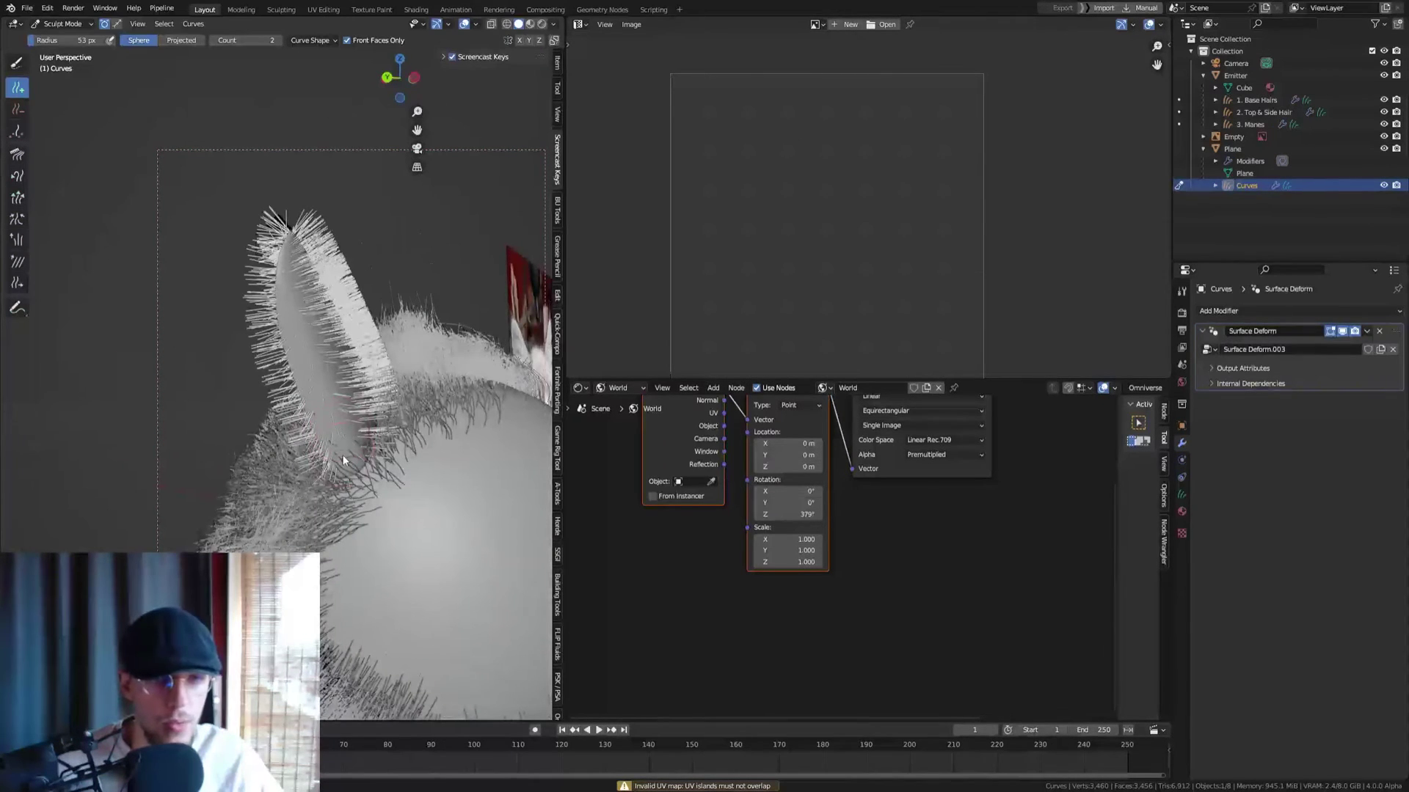
pyautogui.moveTo(311, 316); pyautogui.dragTo(327, 289, button='middle')
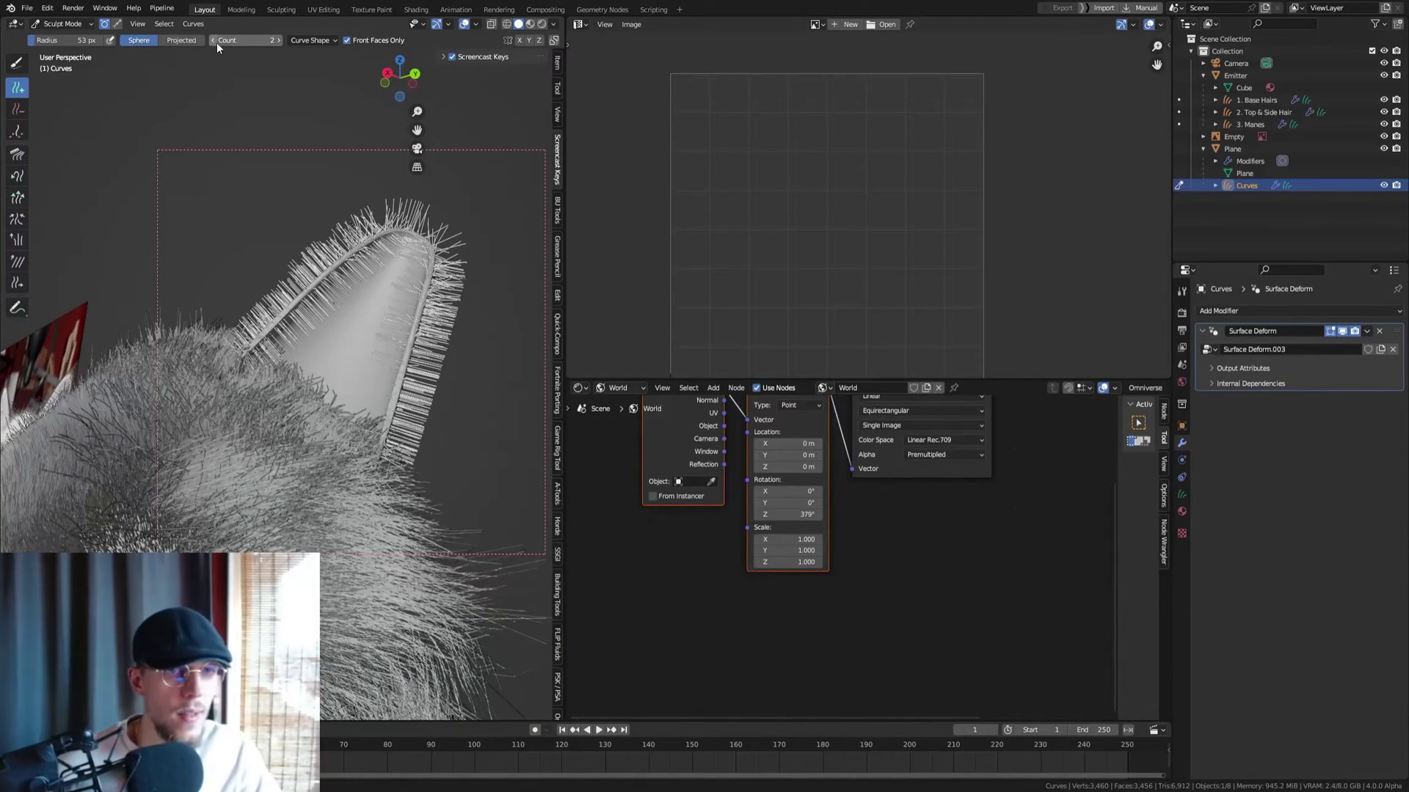
pyautogui.click(213, 41)
pyautogui.moveTo(288, 370)
pyautogui.mouseDown()
pyautogui.moveTo(280, 347)
pyautogui.moveTo(308, 323)
pyautogui.mouseUp()
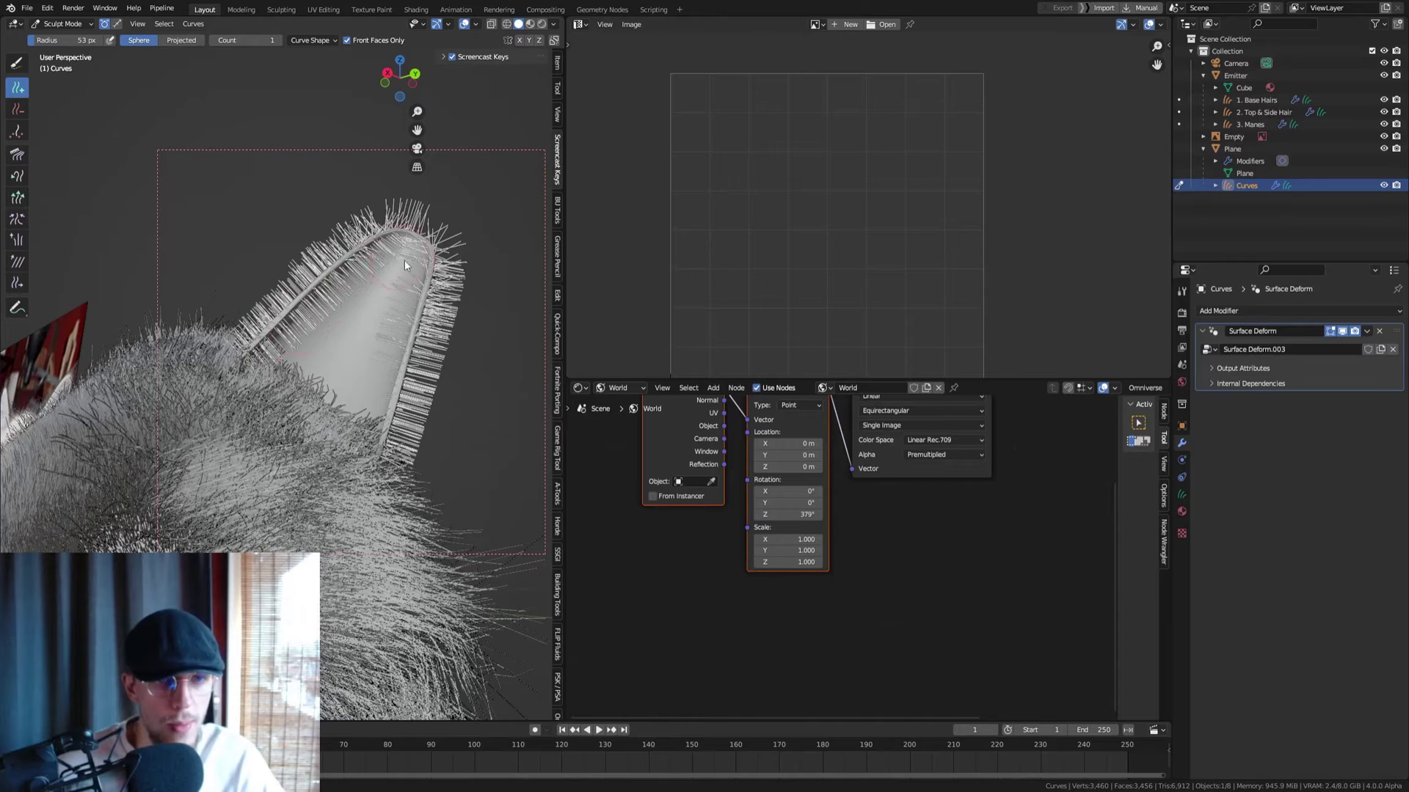
pyautogui.moveTo(380, 391); pyautogui.dragTo(367, 400)
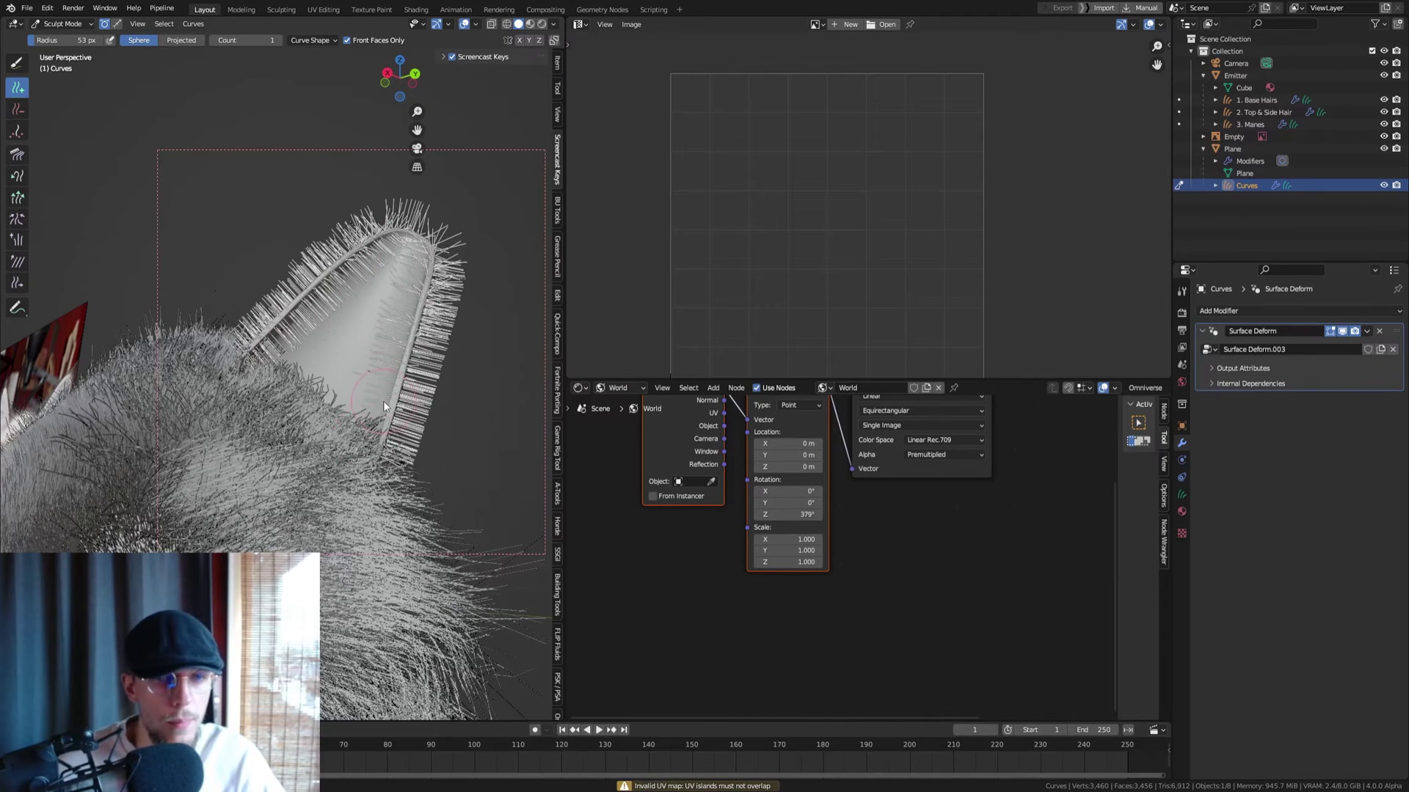
pyautogui.moveTo(383, 406); pyautogui.dragTo(373, 382, button='middle')
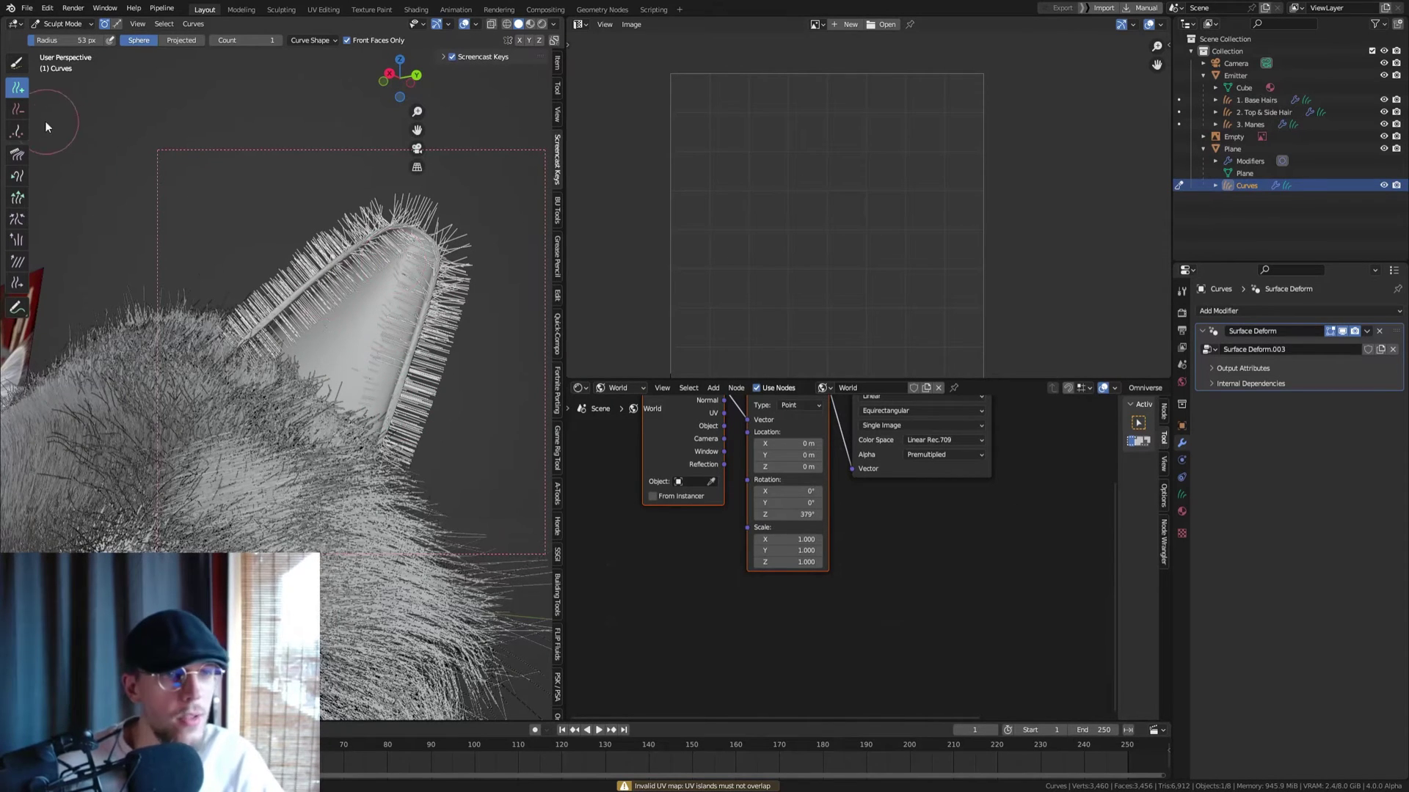
# Switch to the Comb brush with a 112 px radius and face the ear in the right orthographic view
pyautogui.click(17, 155)
pyautogui.press('f')
pyautogui.click(265, 256)
pyautogui.keyDown('shift'); pyautogui.moveTo(317, 279); pyautogui.dragTo(331, 313, button='middle'); pyautogui.keyUp('shift')
pyautogui.scroll(-2, 325, 328)
pyautogui.scroll(-2, 325, 333)
pyautogui.keyDown('shift'); pyautogui.moveTo(213, 359); pyautogui.dragTo(67, 323, button='middle'); pyautogui.keyUp('shift')
pyautogui.scroll(5, 304, 321)
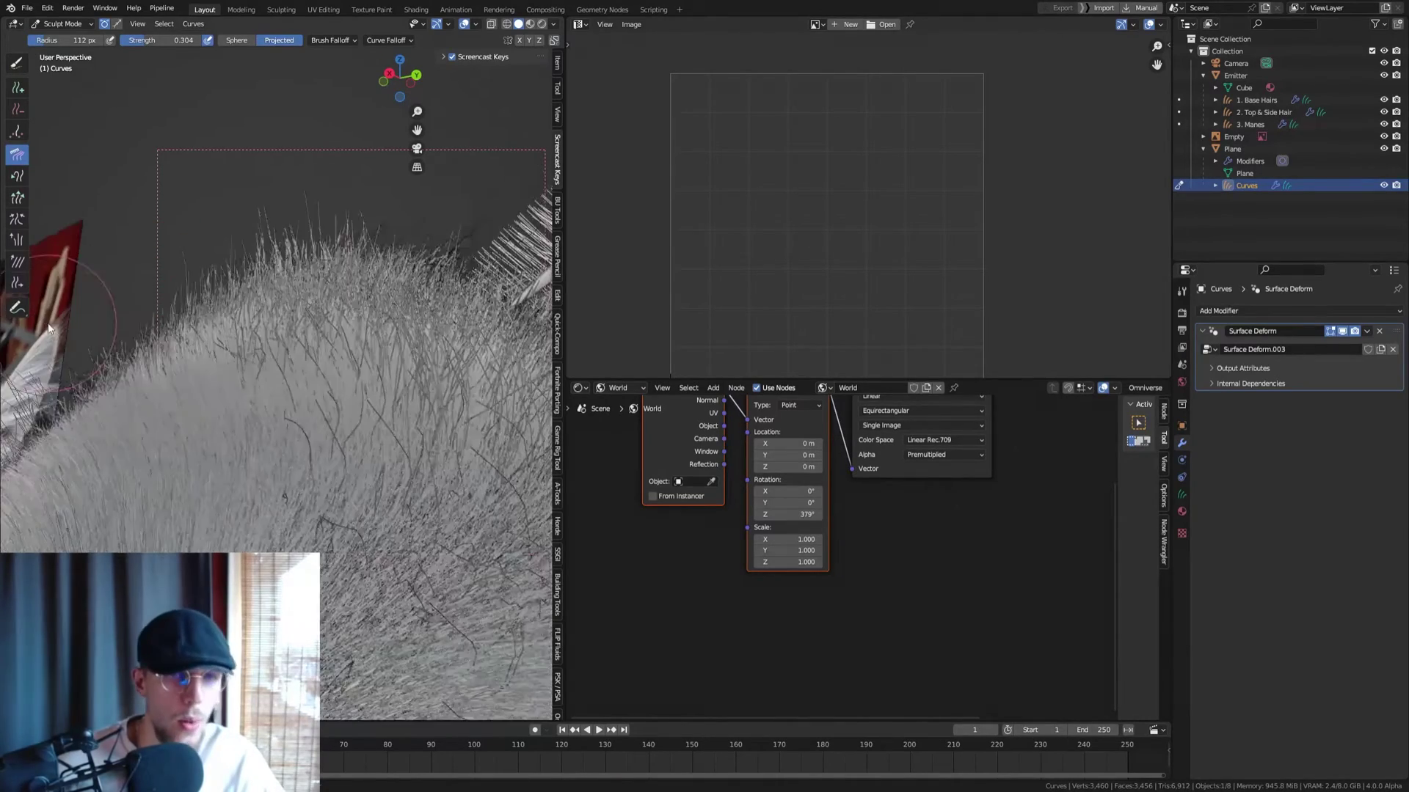
pyautogui.scroll(-1, 233, 351)
pyautogui.press('KP_3')
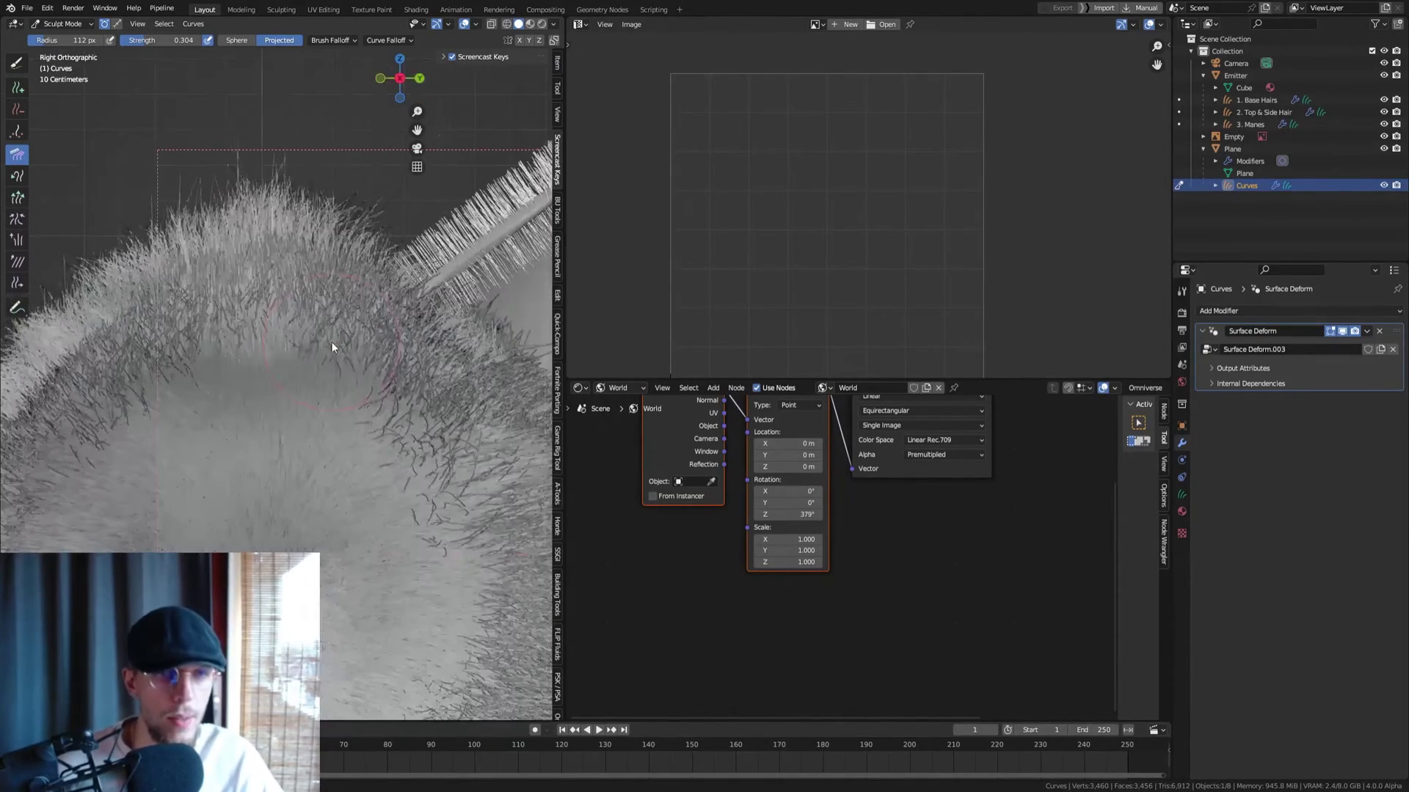
pyautogui.scroll(1, 331, 294)
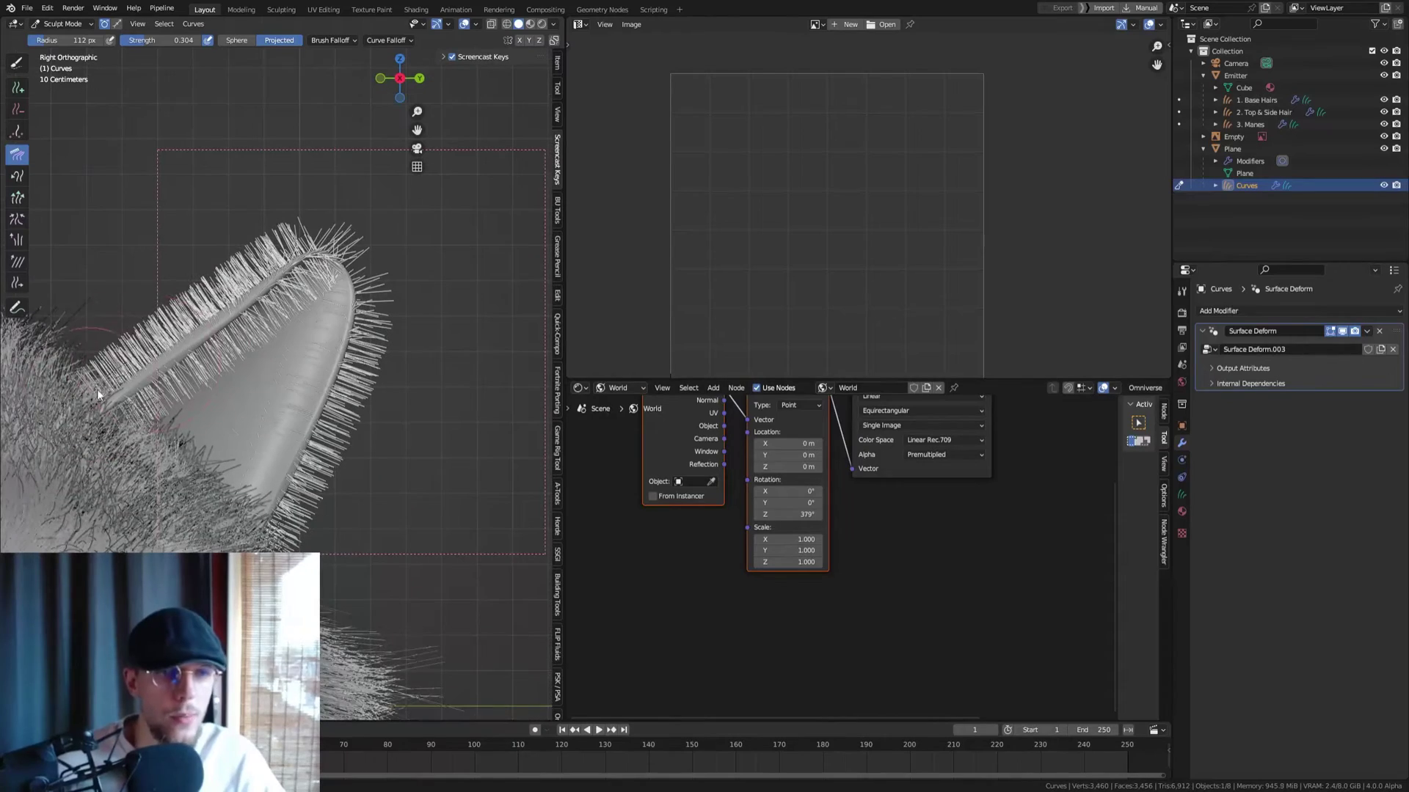
# Try combing the ear's edge hairs toward the tip, enlarging the Comb brush radius to 193 px
pyautogui.moveTo(97, 389); pyautogui.dragTo(367, 264)
pyautogui.moveTo(178, 380)
pyautogui.mouseDown()
pyautogui.moveTo(231, 324)
pyautogui.moveTo(345, 411)
pyautogui.moveTo(397, 275)
pyautogui.moveTo(285, 518)
pyautogui.moveTo(352, 426)
pyautogui.moveTo(333, 483)
pyautogui.mouseUp()
pyautogui.press('f')
pyautogui.click(320, 470)
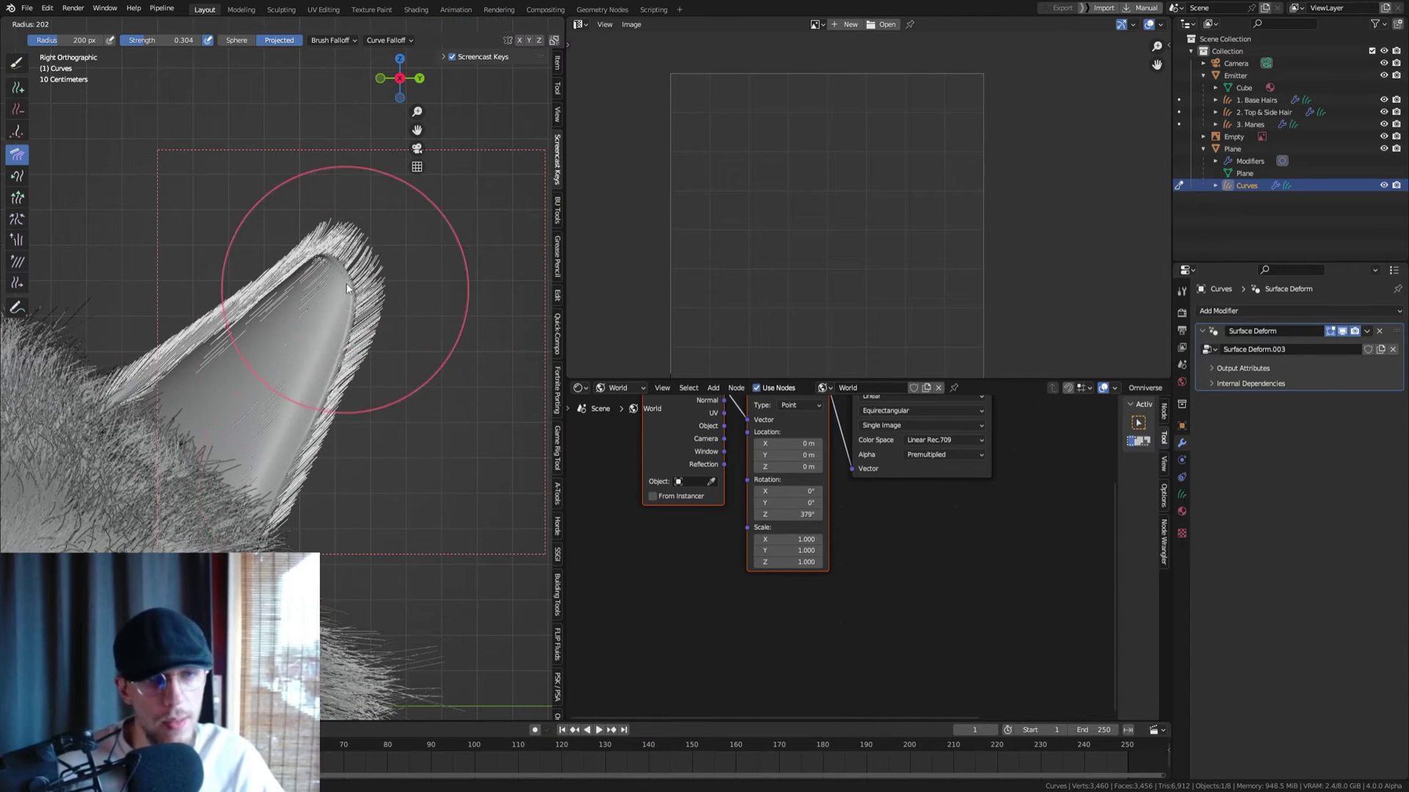
pyautogui.moveTo(380, 266); pyautogui.dragTo(364, 318)
# Undo the comb strokes on the ear hairs
pyautogui.hotkey('ctrl', 'z')
pyautogui.hotkey('ctrl', 'z')
pyautogui.hotkey('ctrl', 'z')
pyautogui.hotkey('ctrl', 'z')
pyautogui.hotkey('ctrl', 'z')
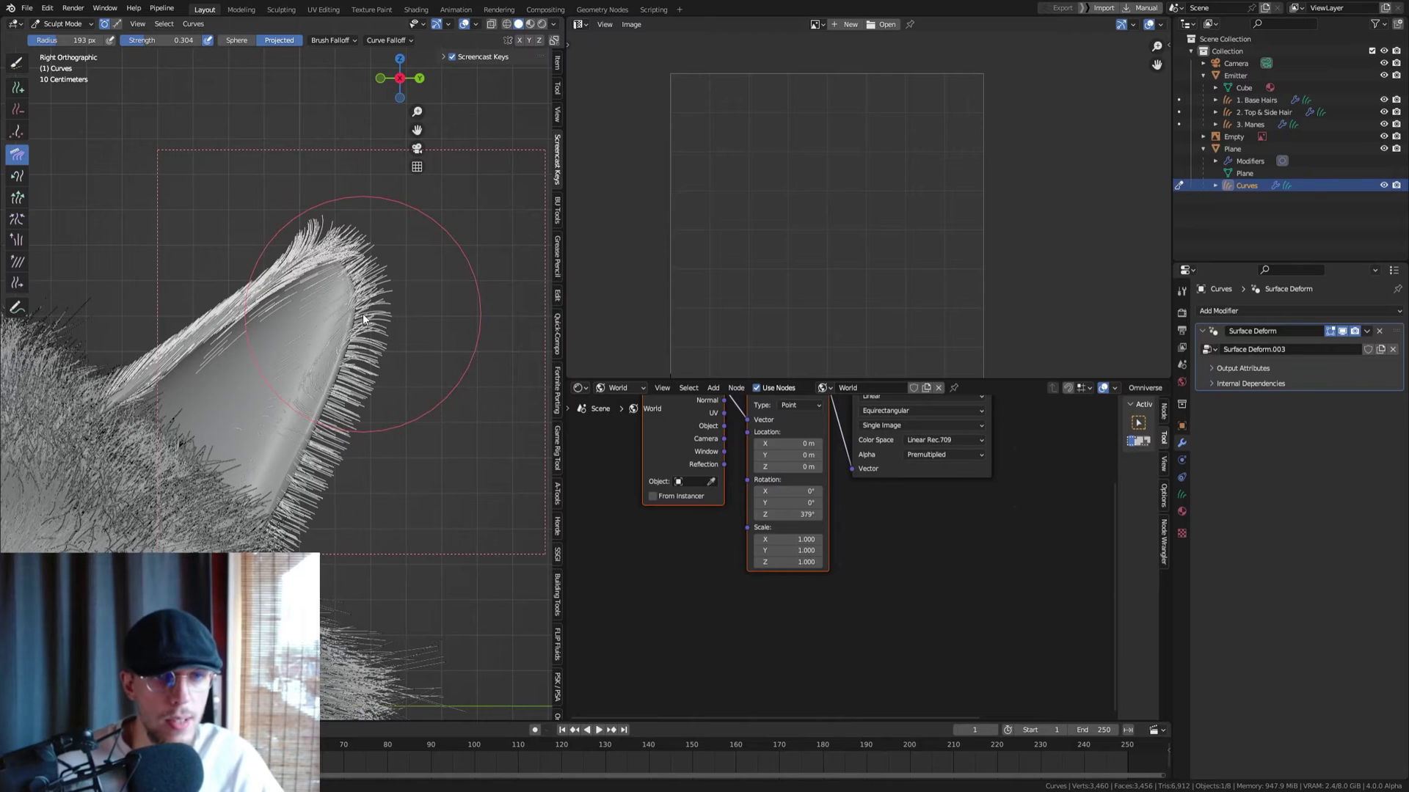
pyautogui.hotkey('ctrl', 'z')
pyautogui.hotkey('ctrl', 'z')
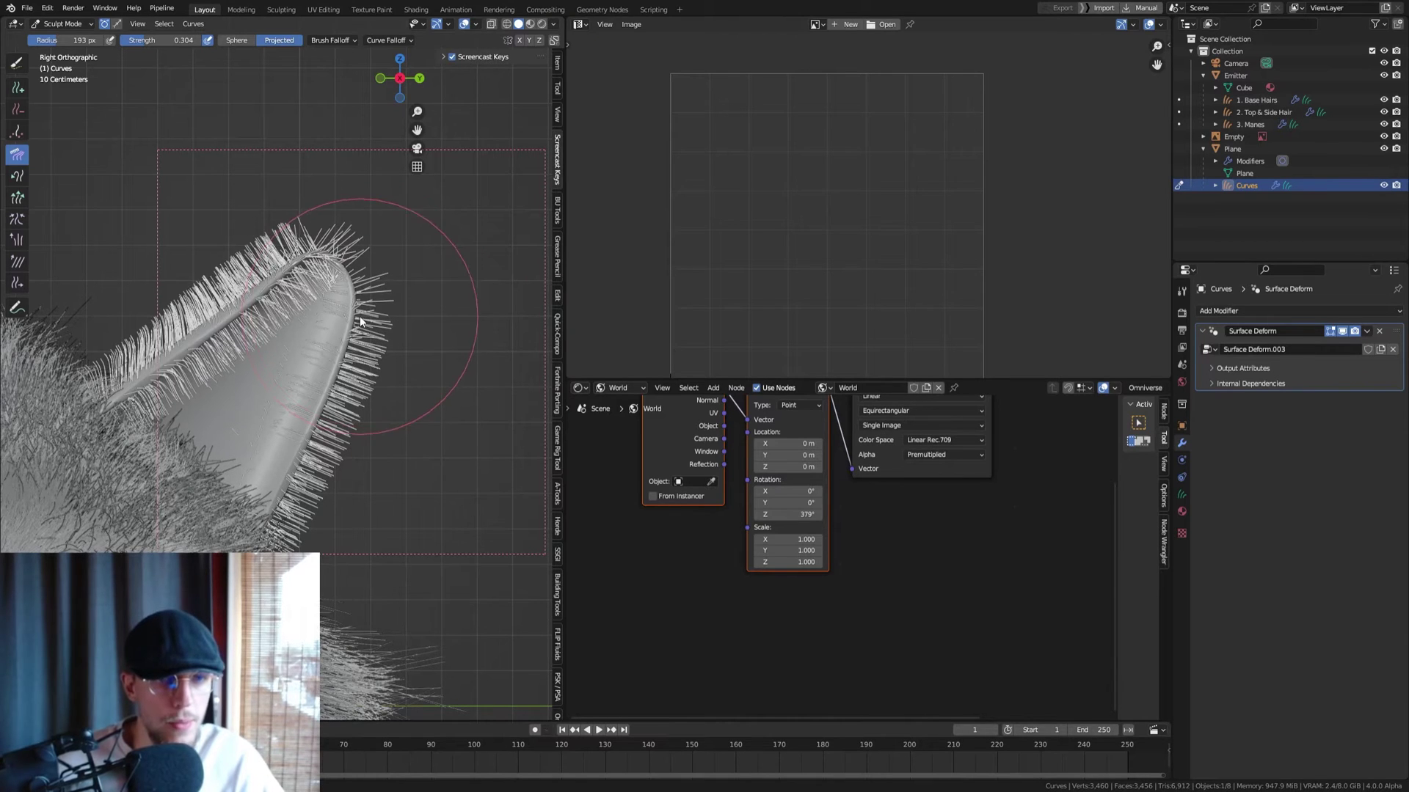
# Comb the hairs along both ear edges and the back toward the tip, reducing the Comb brush radius to 107 px
pyautogui.moveTo(80, 372)
pyautogui.mouseDown()
pyautogui.moveTo(220, 294)
pyautogui.moveTo(299, 283)
pyautogui.moveTo(378, 298)
pyautogui.mouseUp()
pyautogui.moveTo(380, 385)
pyautogui.mouseDown()
pyautogui.moveTo(296, 430)
pyautogui.moveTo(388, 289)
pyautogui.moveTo(376, 262)
pyautogui.mouseUp()
pyautogui.moveTo(376, 268)
pyautogui.mouseDown(button='middle')
pyautogui.moveTo(258, 342)
pyautogui.moveTo(352, 302)
pyautogui.moveTo(320, 350)
pyautogui.moveTo(354, 391)
pyautogui.moveTo(169, 362)
pyautogui.moveTo(253, 358)
pyautogui.mouseUp(button='middle')
pyautogui.moveTo(368, 417); pyautogui.dragTo(284, 360, button='middle')
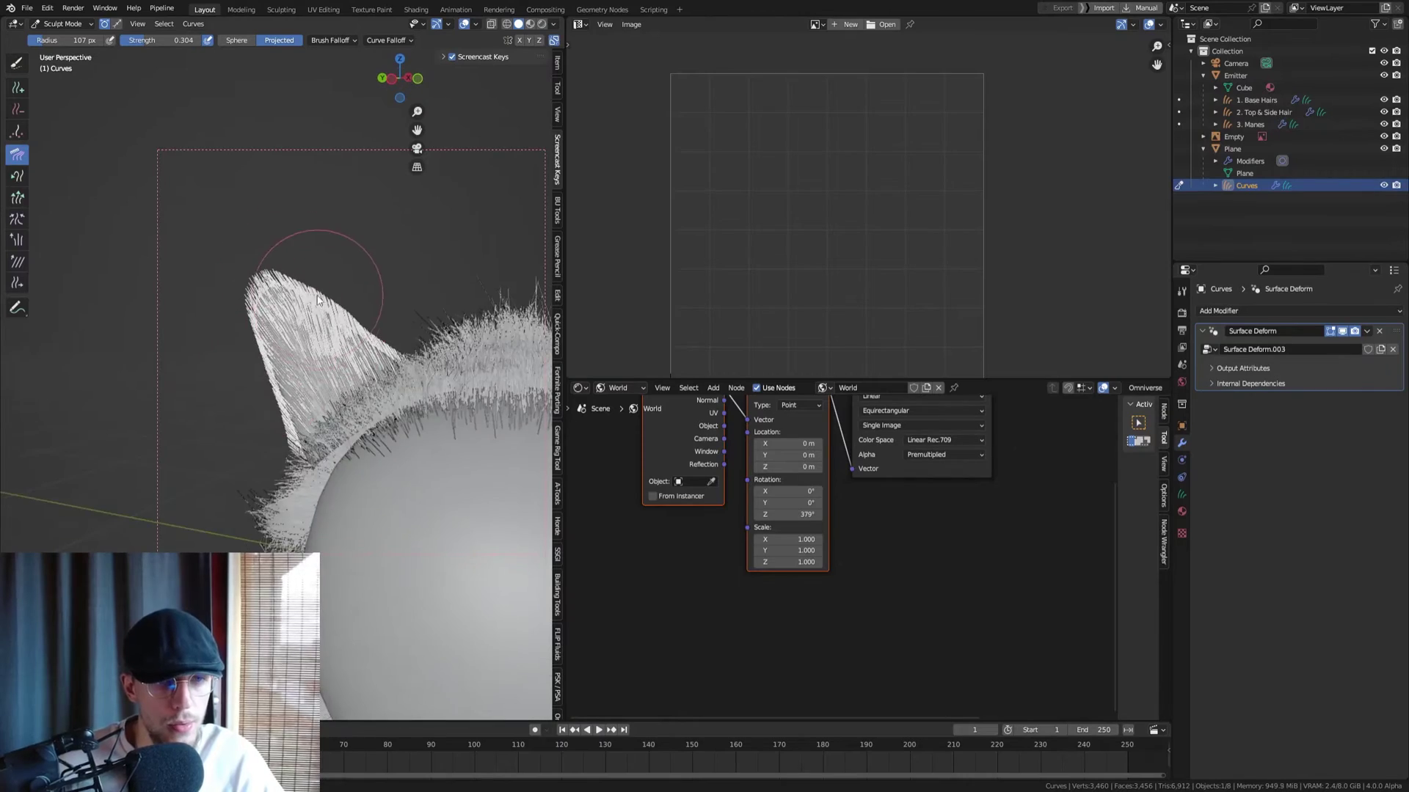
pyautogui.moveTo(300, 271); pyautogui.dragTo(290, 274, button='middle')
pyautogui.press('KP_1')
pyautogui.press('KP_3')
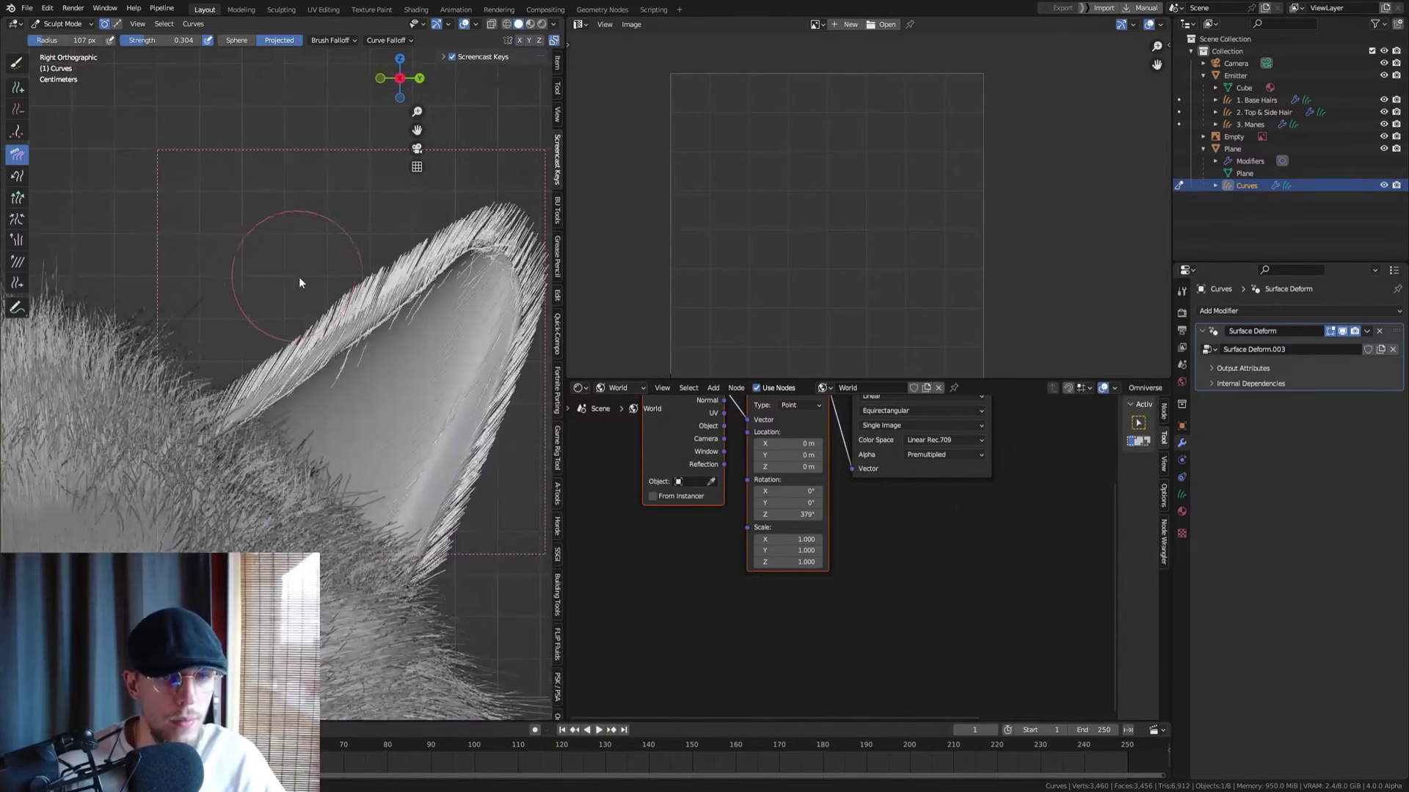
# Pull the hairs at the ear tip outward into a longer tuft using the Snake Hook brush at 72 px radius and strength 1.000
pyautogui.scroll(-6, 342, 306)
pyautogui.scroll(4, 342, 297)
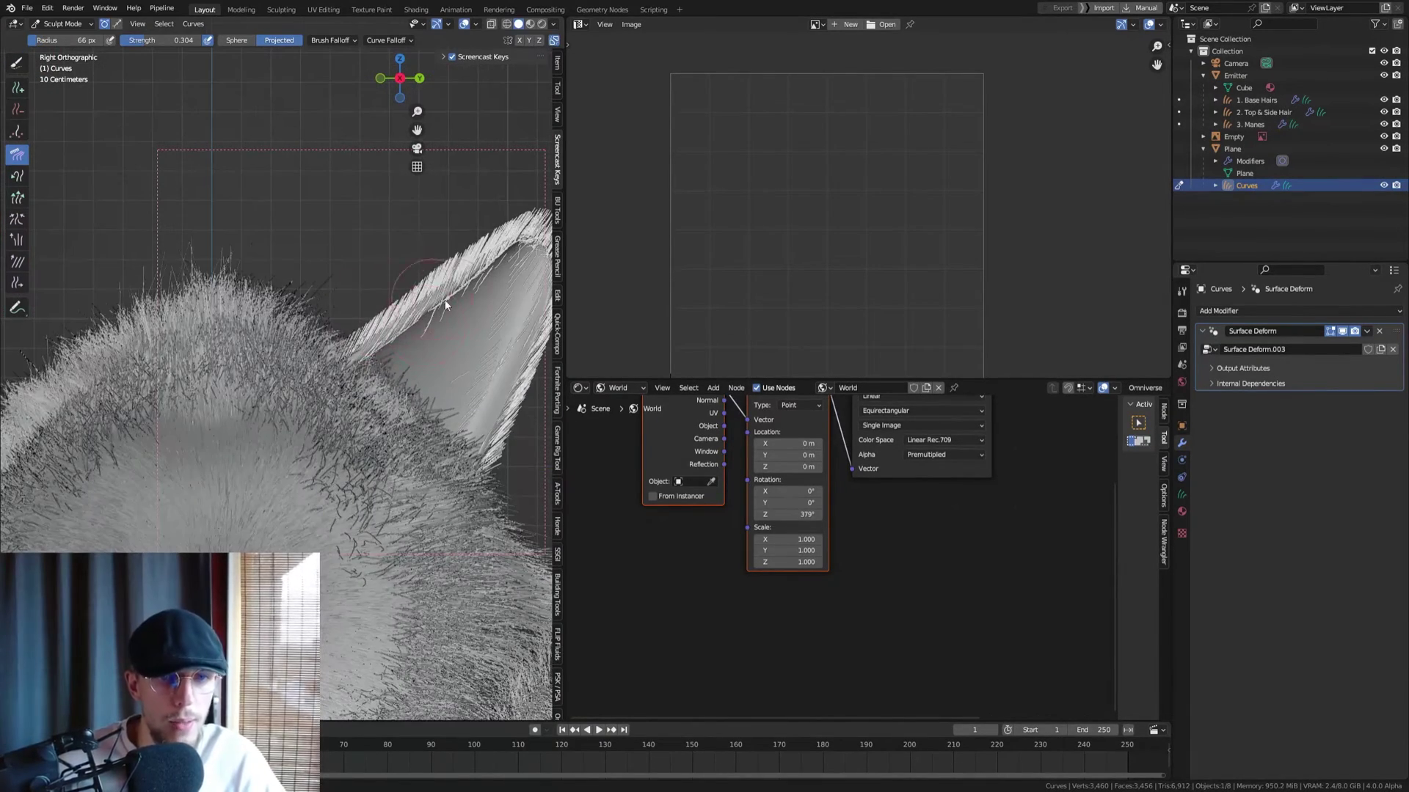
pyautogui.keyDown('shift'); pyautogui.moveTo(429, 303); pyautogui.dragTo(277, 317, button='middle'); pyautogui.keyUp('shift')
pyautogui.click(18, 198)
pyautogui.scroll(2, 354, 237)
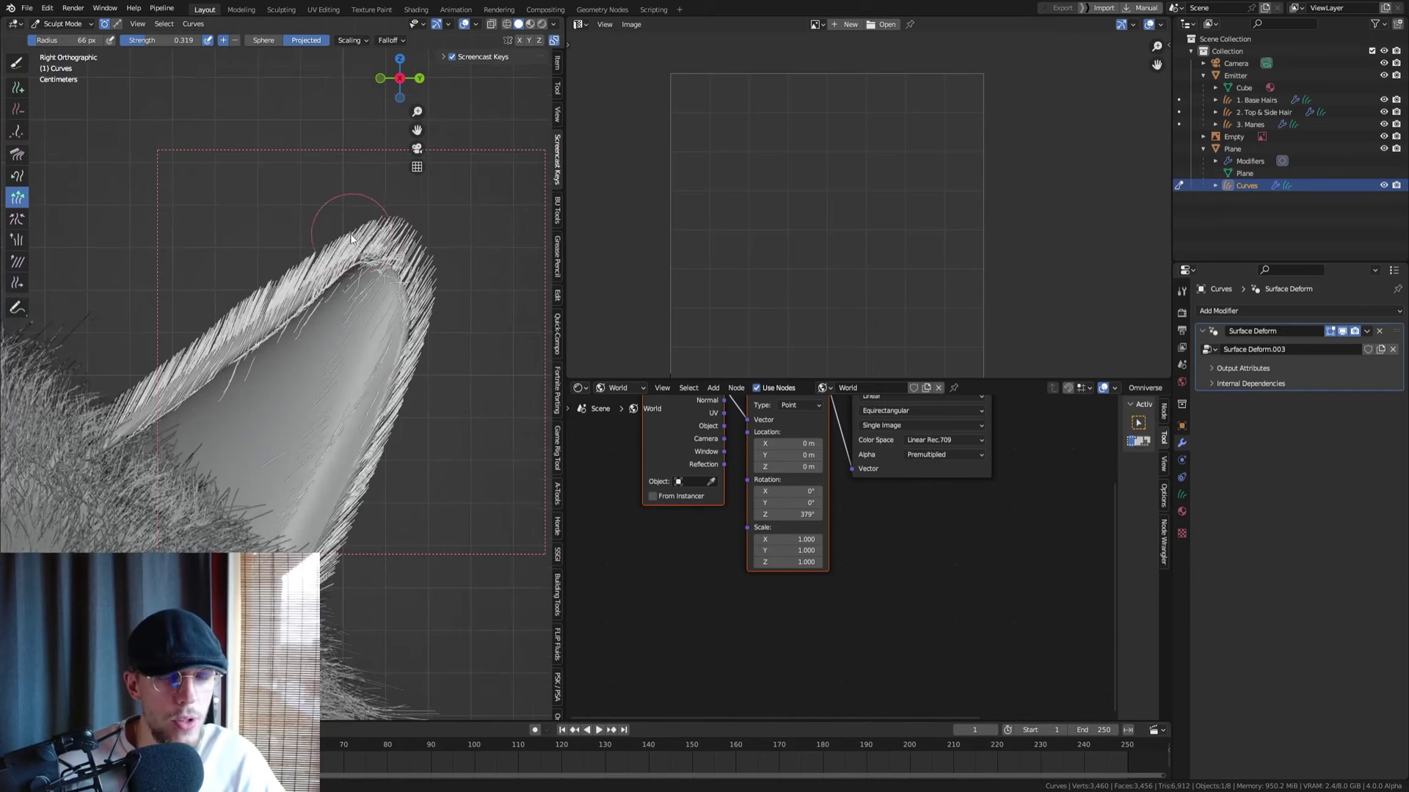
pyautogui.click(17, 177)
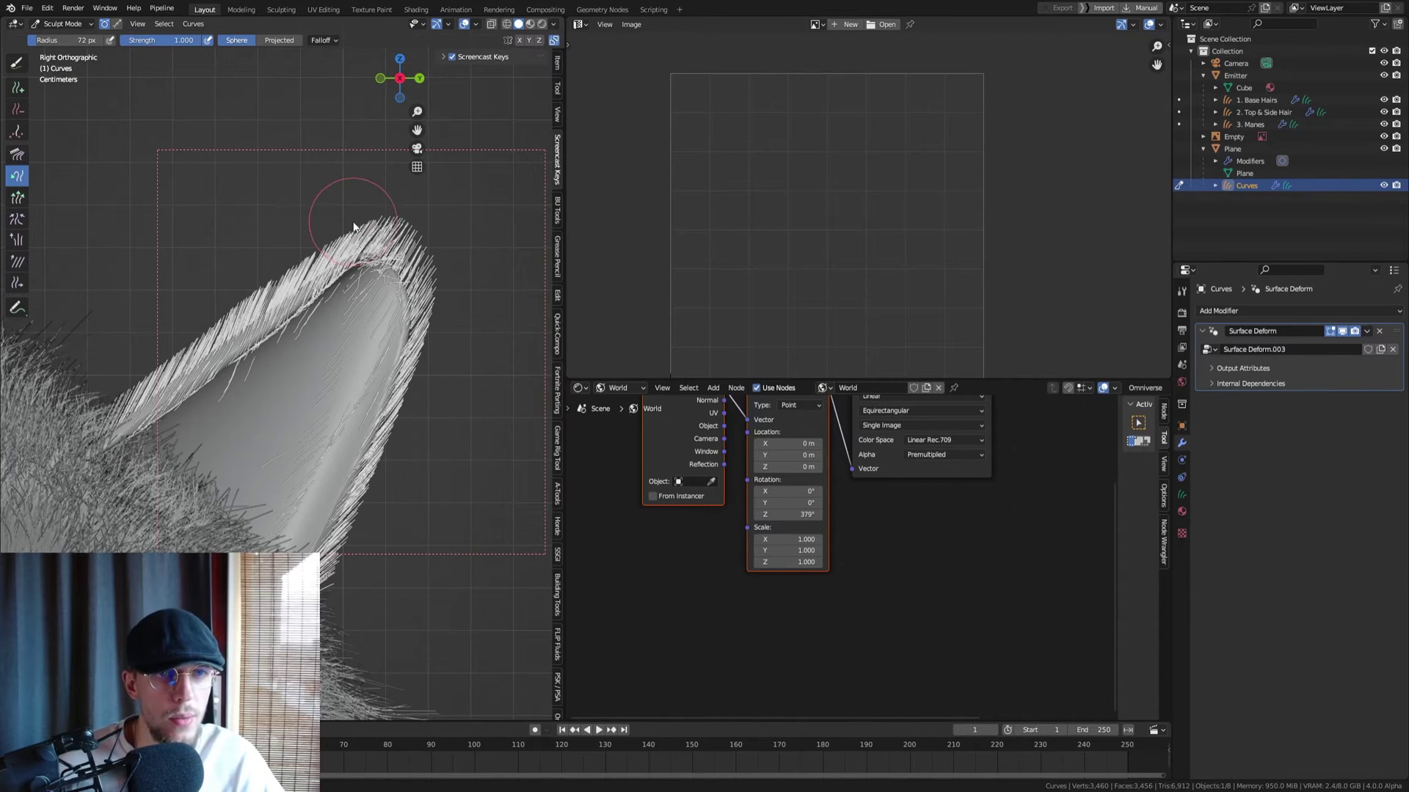
pyautogui.moveTo(434, 213); pyautogui.dragTo(455, 259)
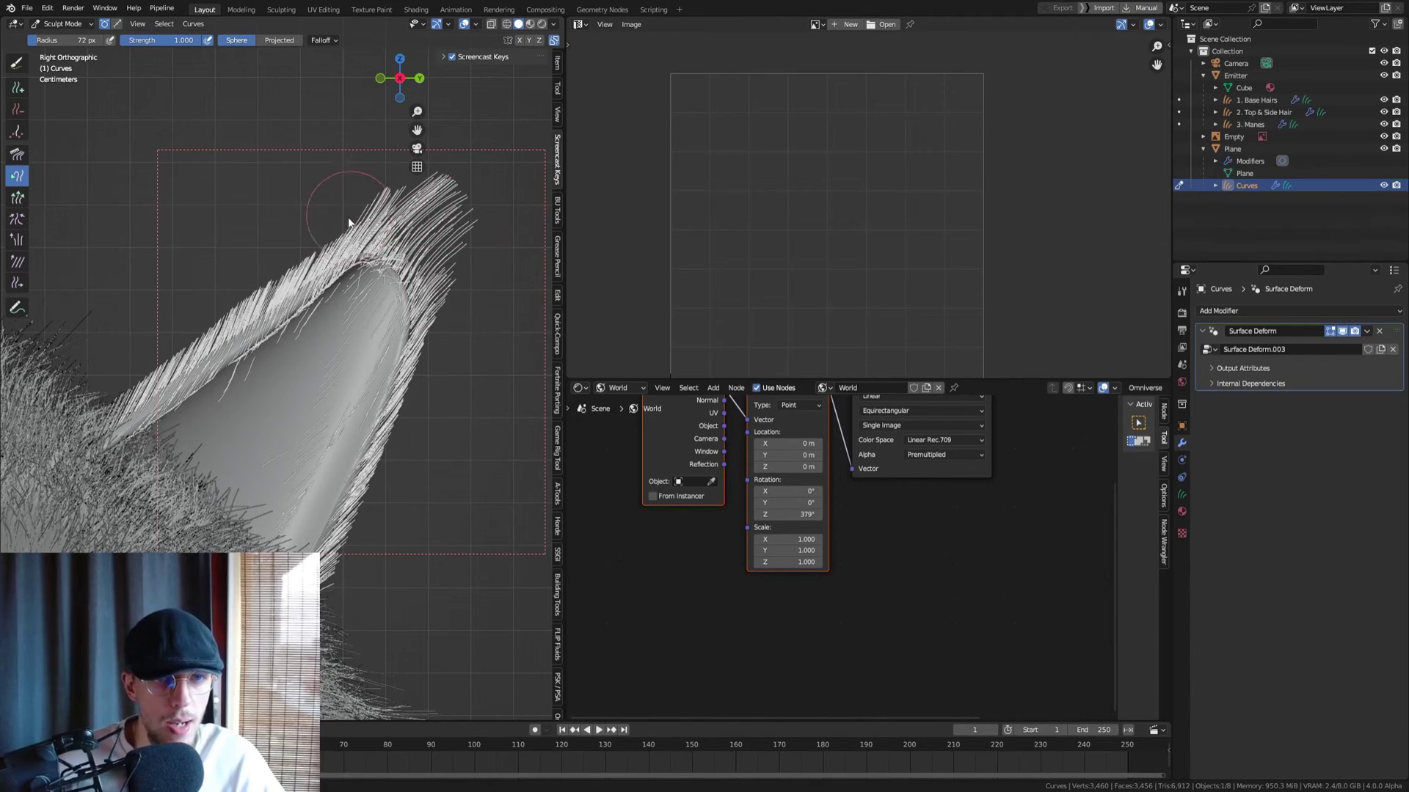
# Compare the tuft with the cat reference photo, then reduce the Snake Hook radius to 53 px and reshape the tip hairs
pyautogui.scroll(-3, 394, 252)
pyautogui.scroll(-3, 394, 251)
pyautogui.scroll(5, 315, 285)
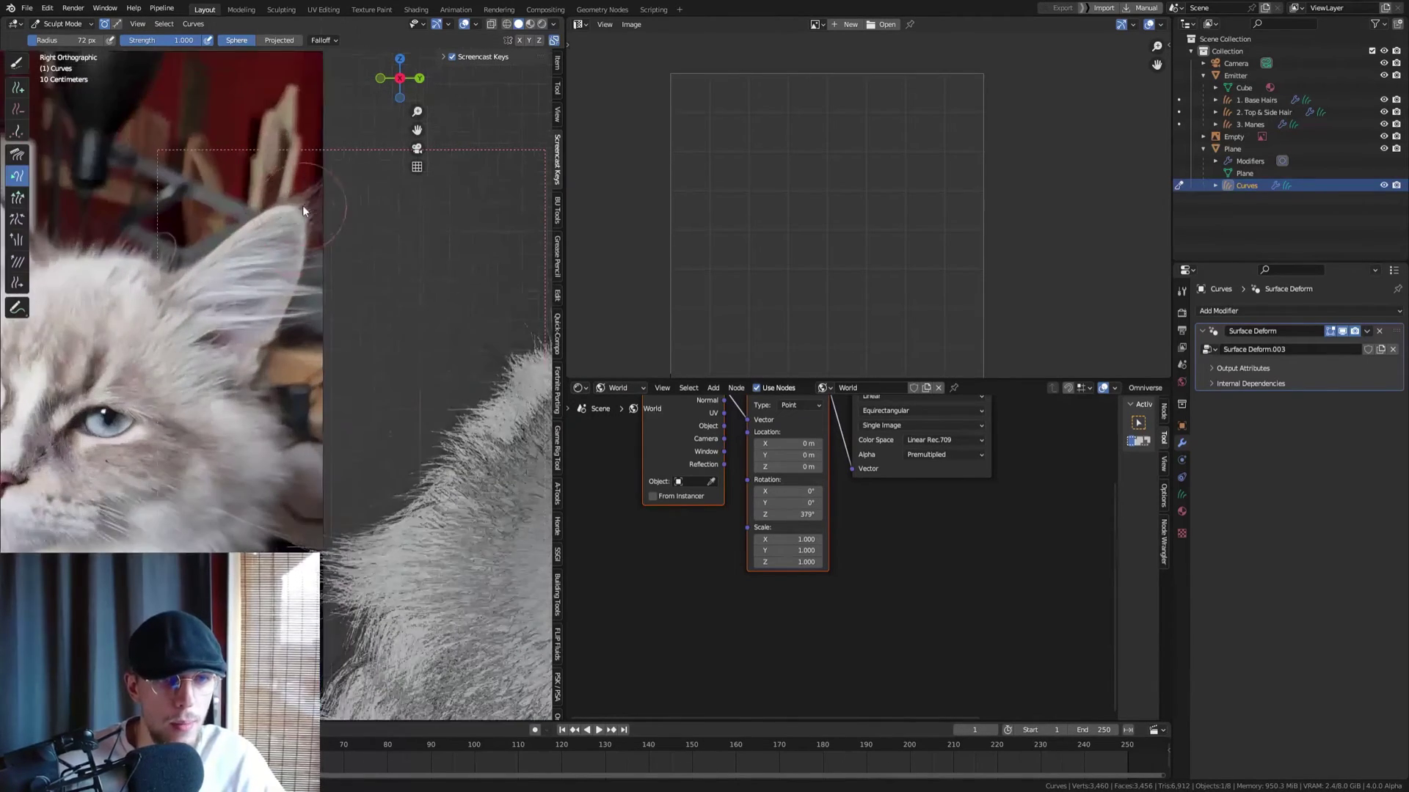
pyautogui.keyDown('shift'); pyautogui.moveTo(472, 239); pyautogui.dragTo(162, 337, button='middle'); pyautogui.keyUp('shift')
pyautogui.scroll(1, 161, 336)
pyautogui.press('f')
pyautogui.click(290, 332)
pyautogui.scroll(2, 365, 307)
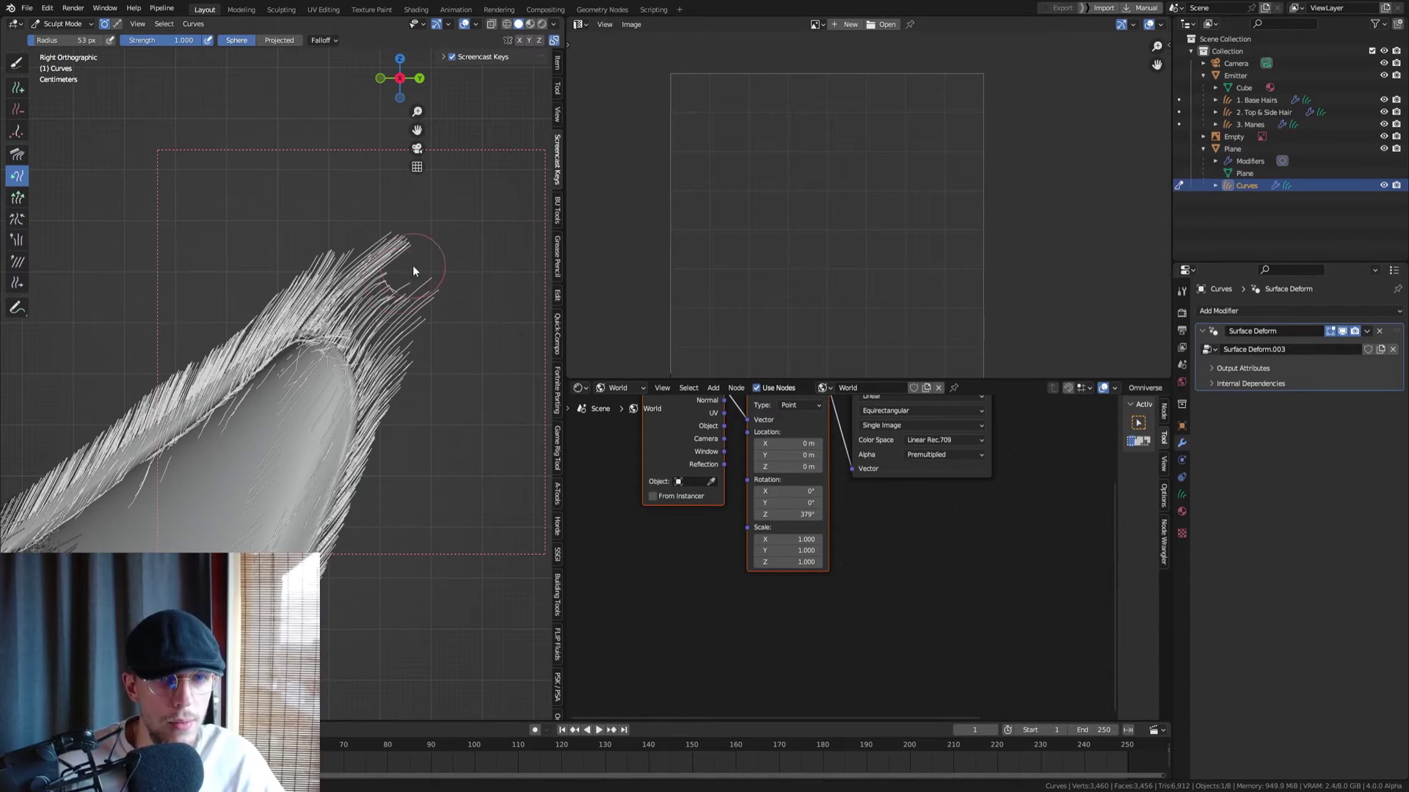
# Shorten the ear tip tuft with the Grow/Shrink brush at 84 px radius and check its proportions against the reference photo
pyautogui.click(17, 198)
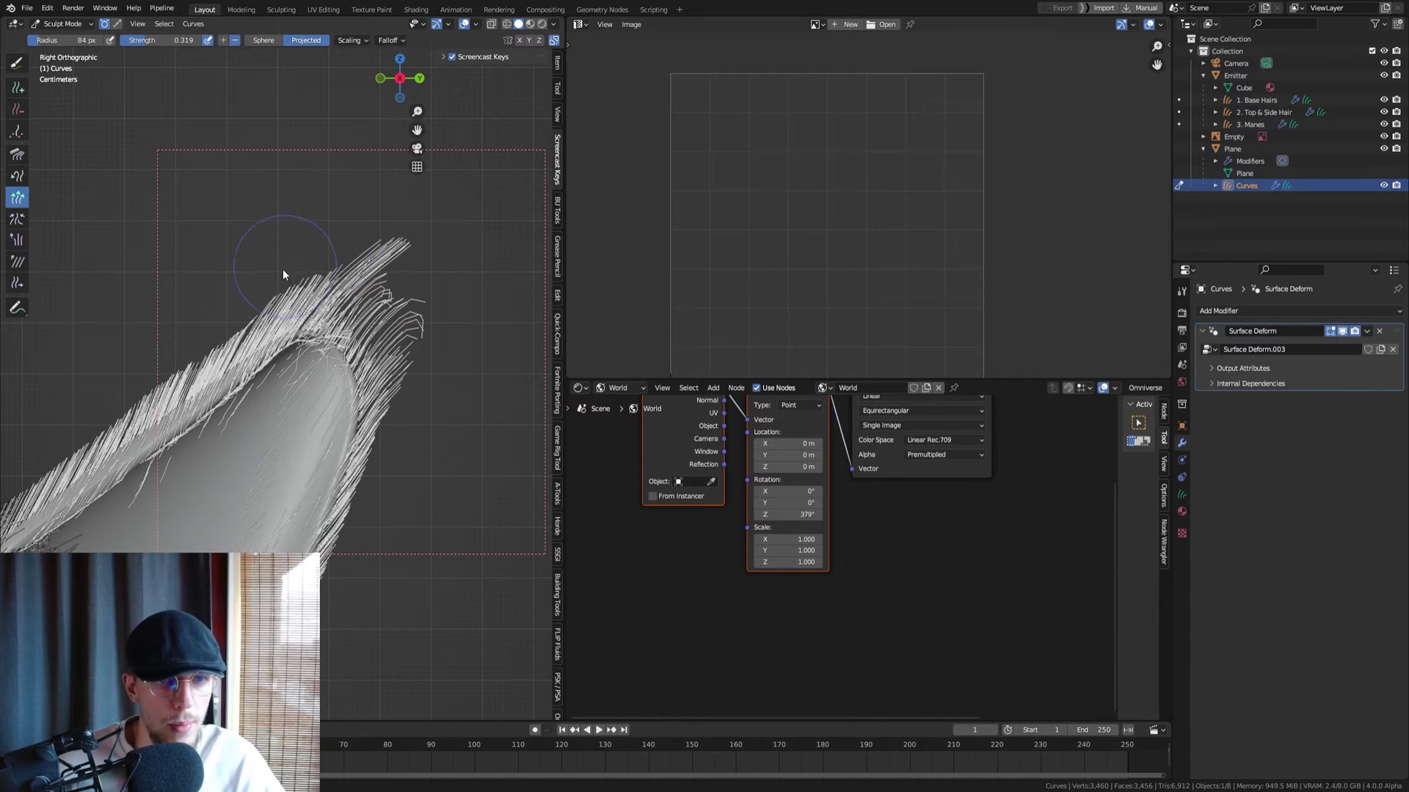
pyautogui.scroll(-6, 415, 372)
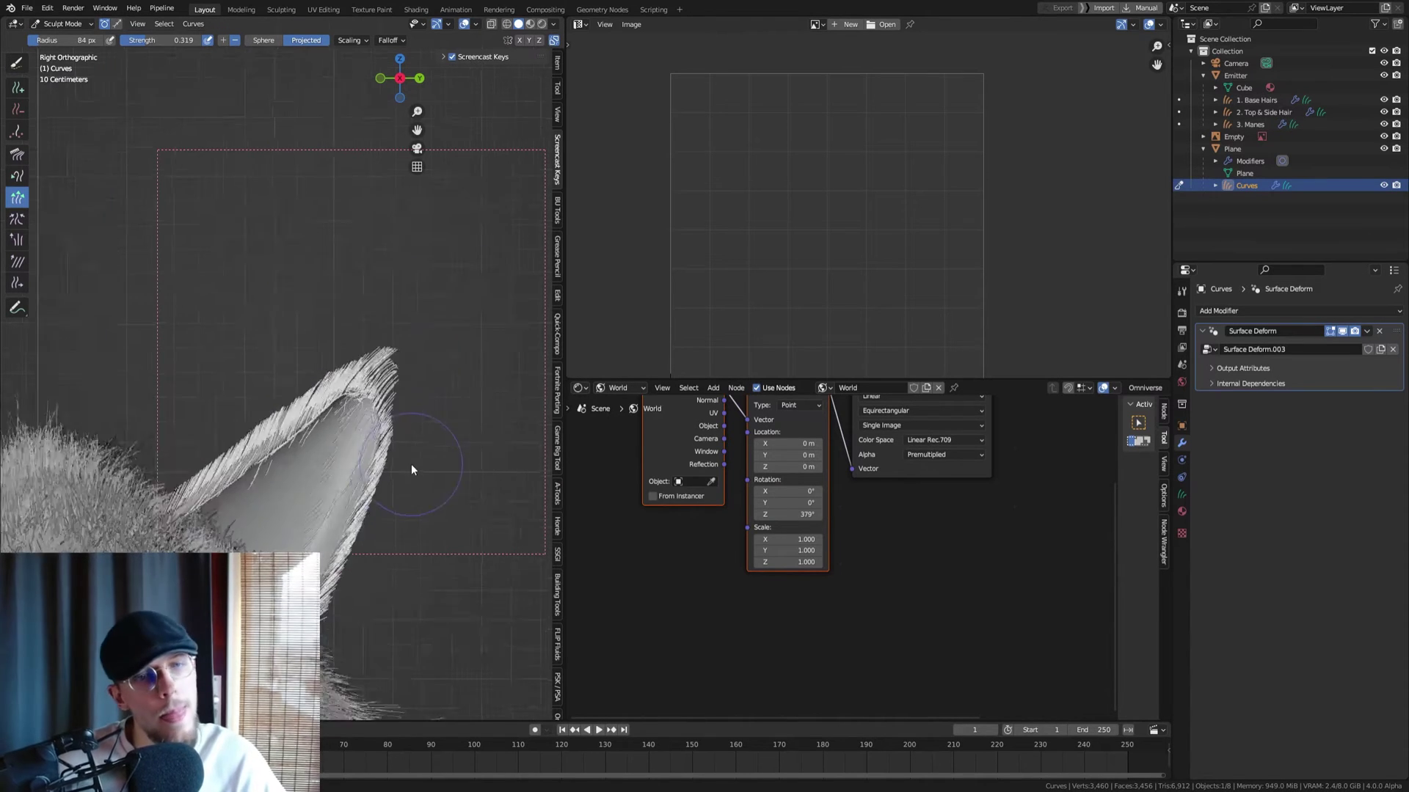
pyautogui.scroll(-4, 430, 330)
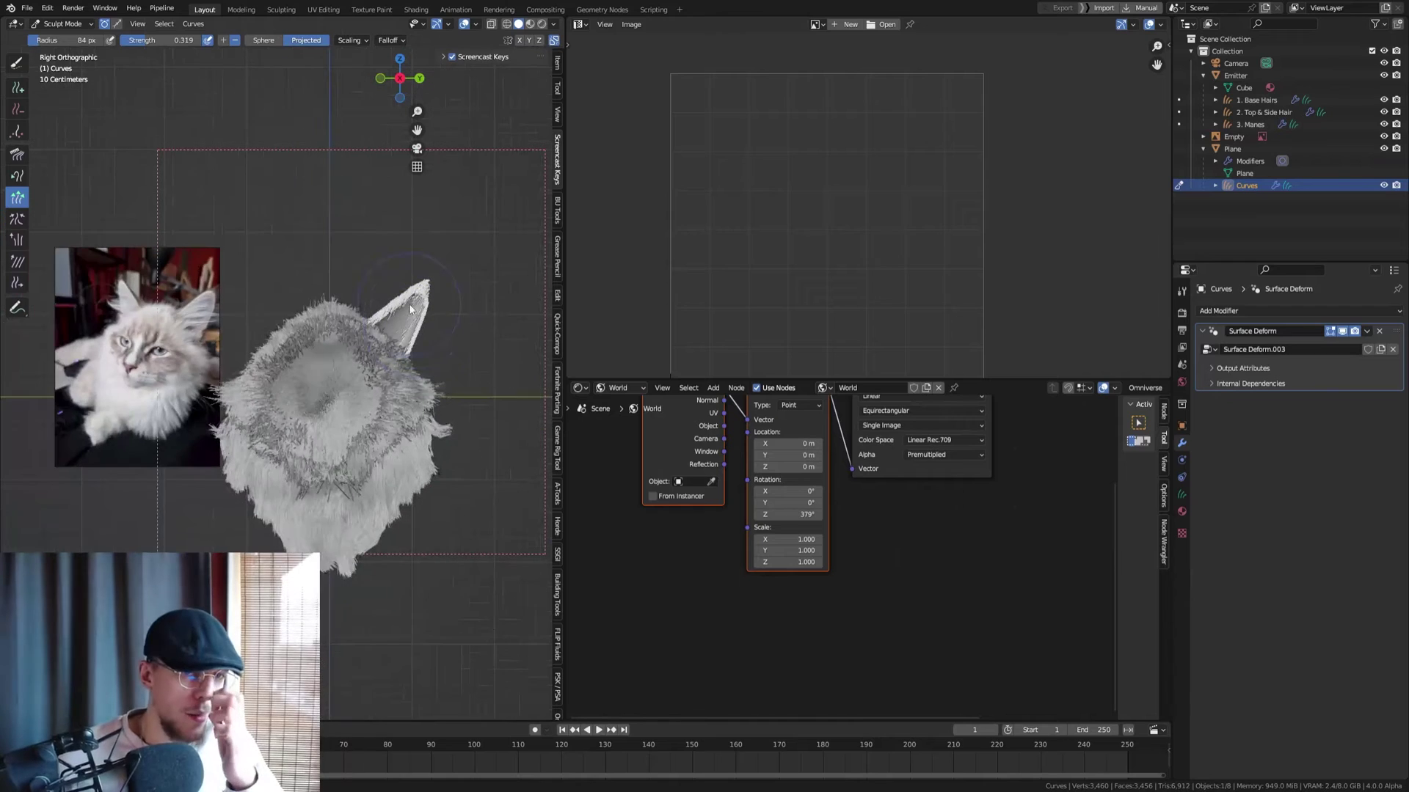
pyautogui.scroll(4, 395, 311)
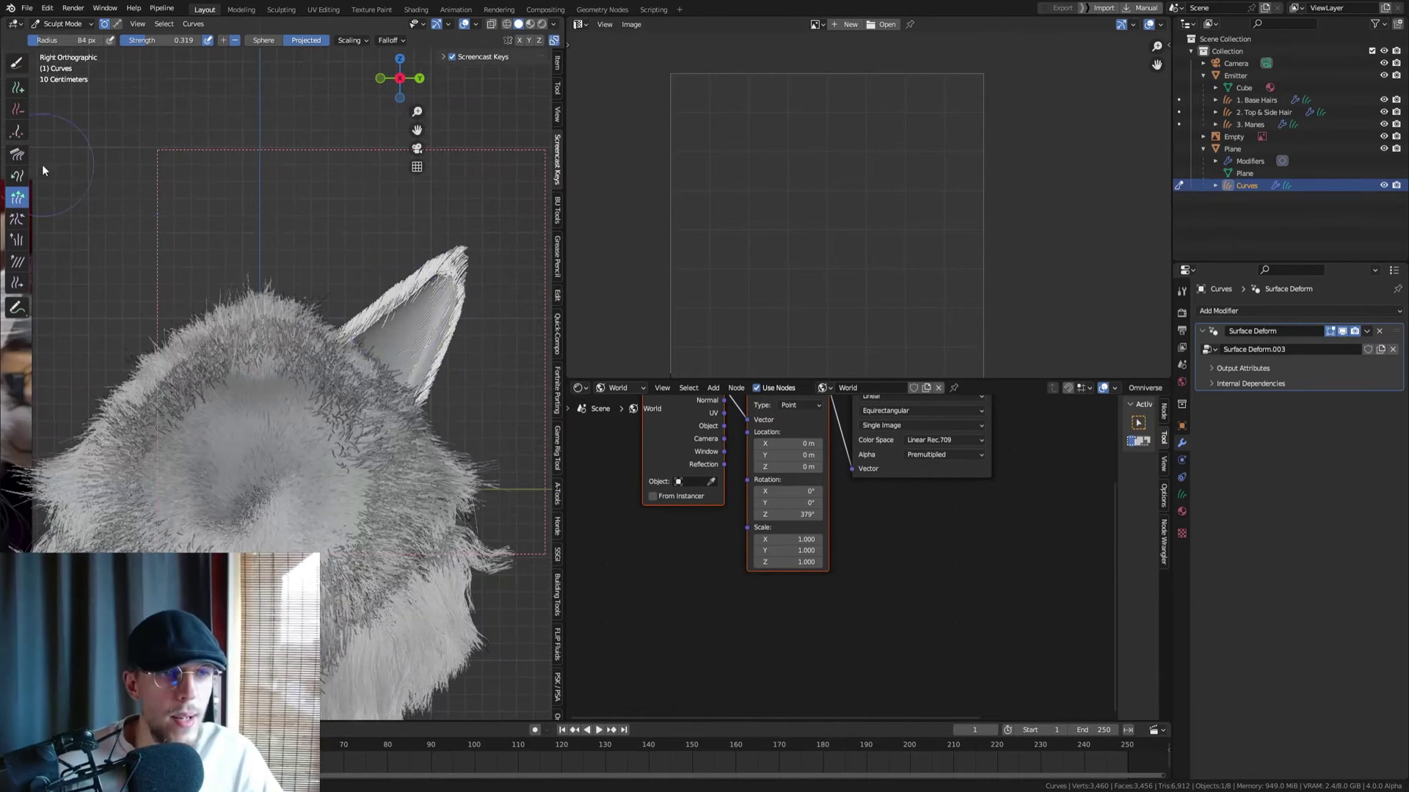
# Comb the hairs along the ear's upper edge toward the tip with the Comb brush at 24 px radius
pyautogui.click(17, 154)
pyautogui.scroll(1, 367, 314)
pyautogui.moveTo(355, 316); pyautogui.dragTo(442, 267)
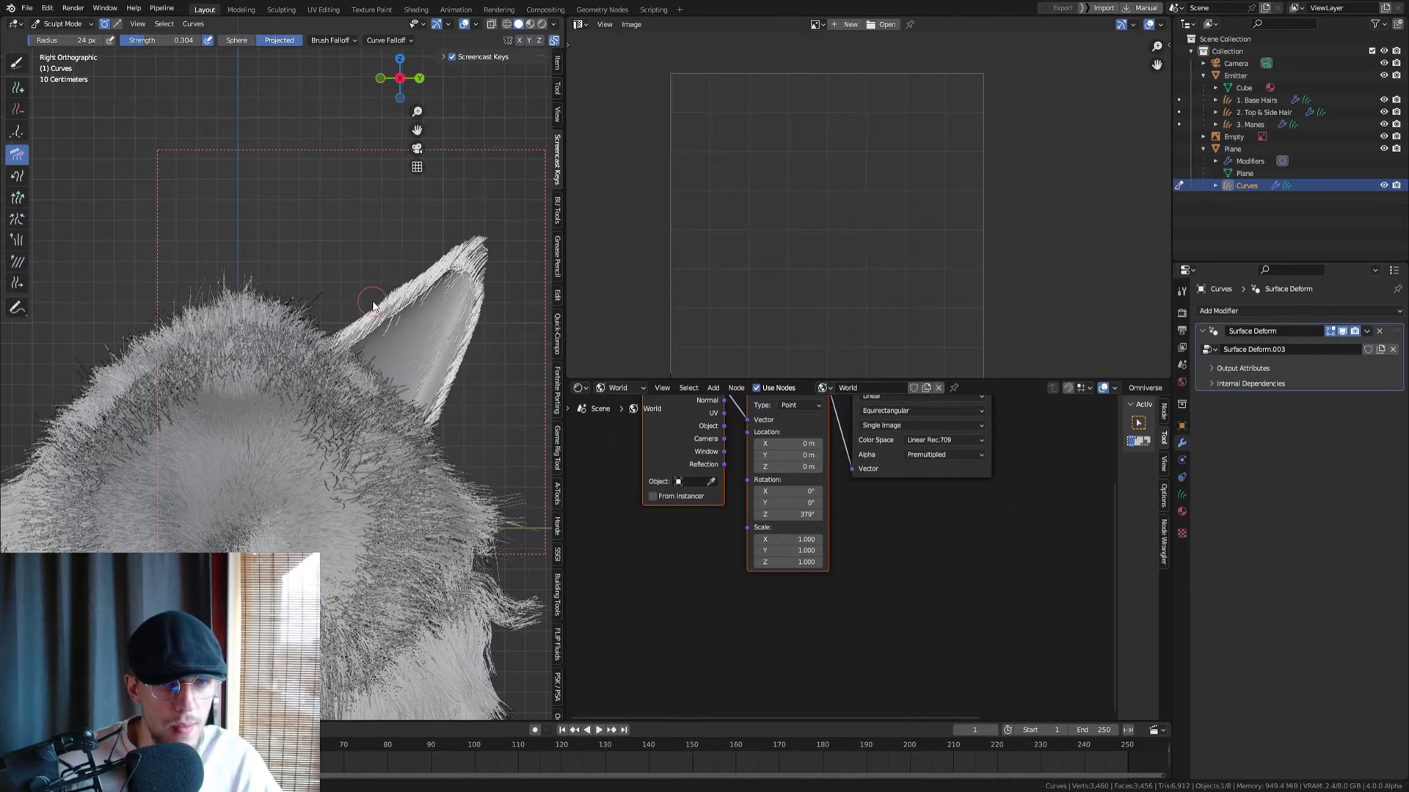
# Inspect the ear fur in Object Mode with the curves deselected, and return to Sculpt Mode
pyautogui.click(63, 25)
pyautogui.click(74, 39)
pyautogui.click(300, 215)
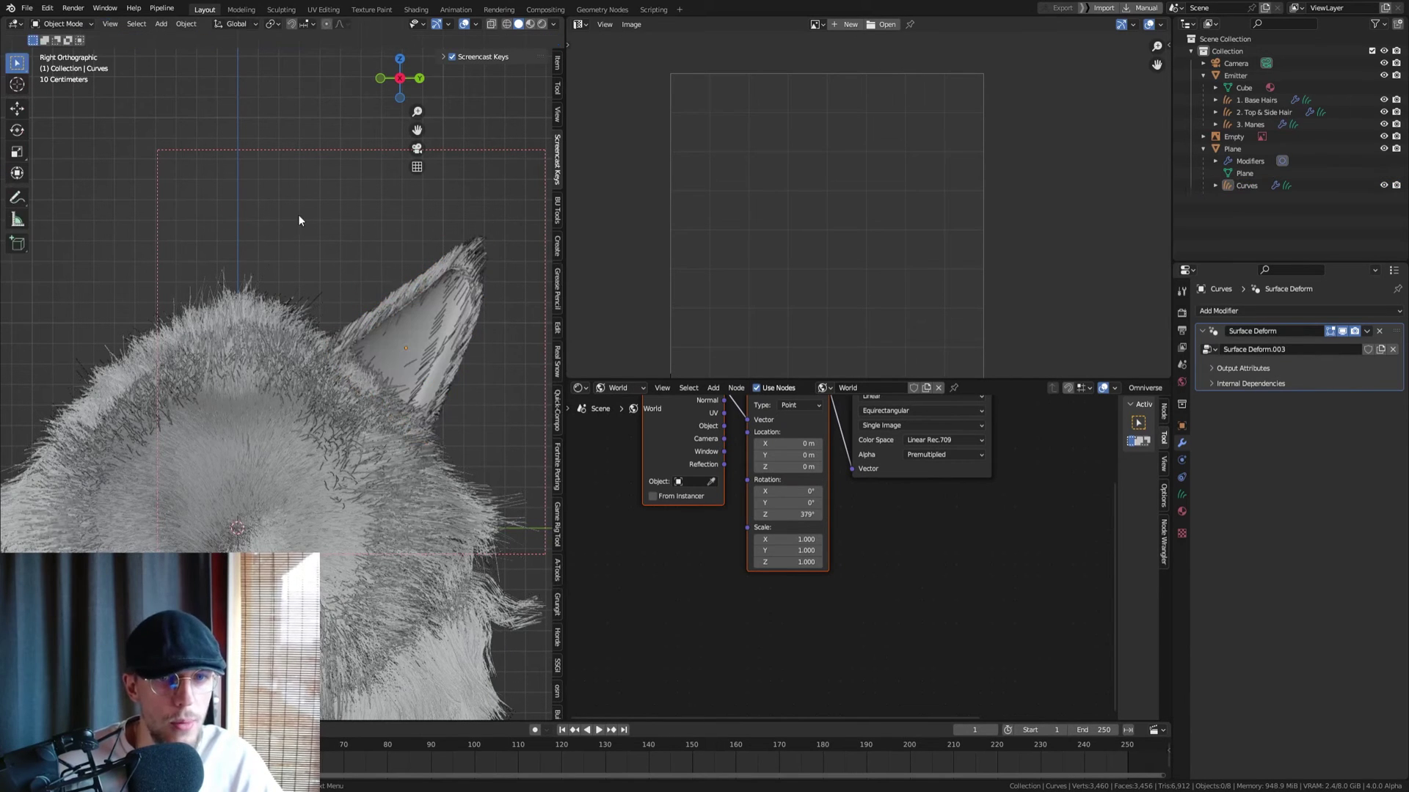
pyautogui.keyDown('shift'); pyautogui.moveTo(419, 286); pyautogui.dragTo(284, 216, button='middle'); pyautogui.keyUp('shift')
pyautogui.click(62, 24)
pyautogui.click(59, 66)
pyautogui.scroll(3, 287, 272)
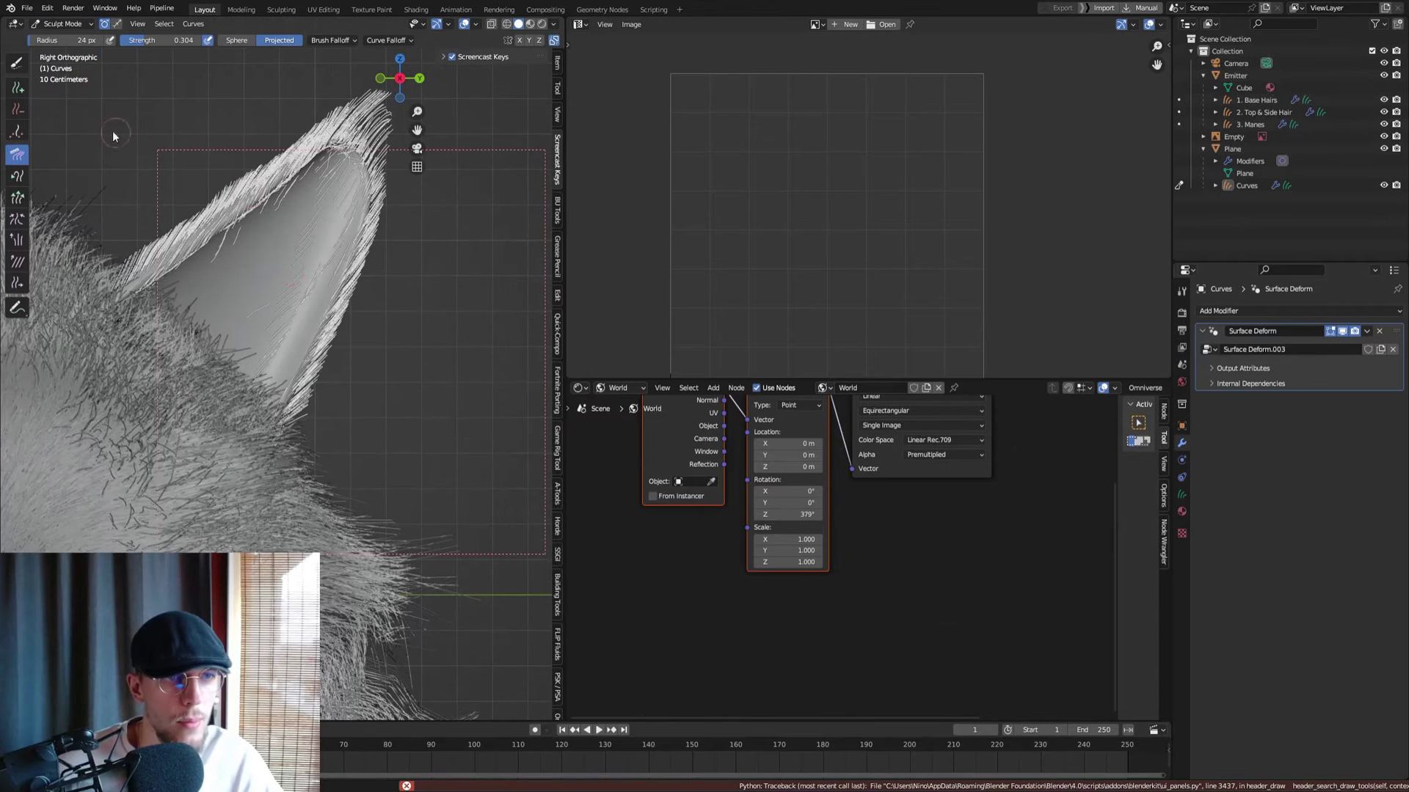
# Remove the stray hairs from the ear's inner surface with the Delete brush at 33 px radius
pyautogui.click(16, 110)
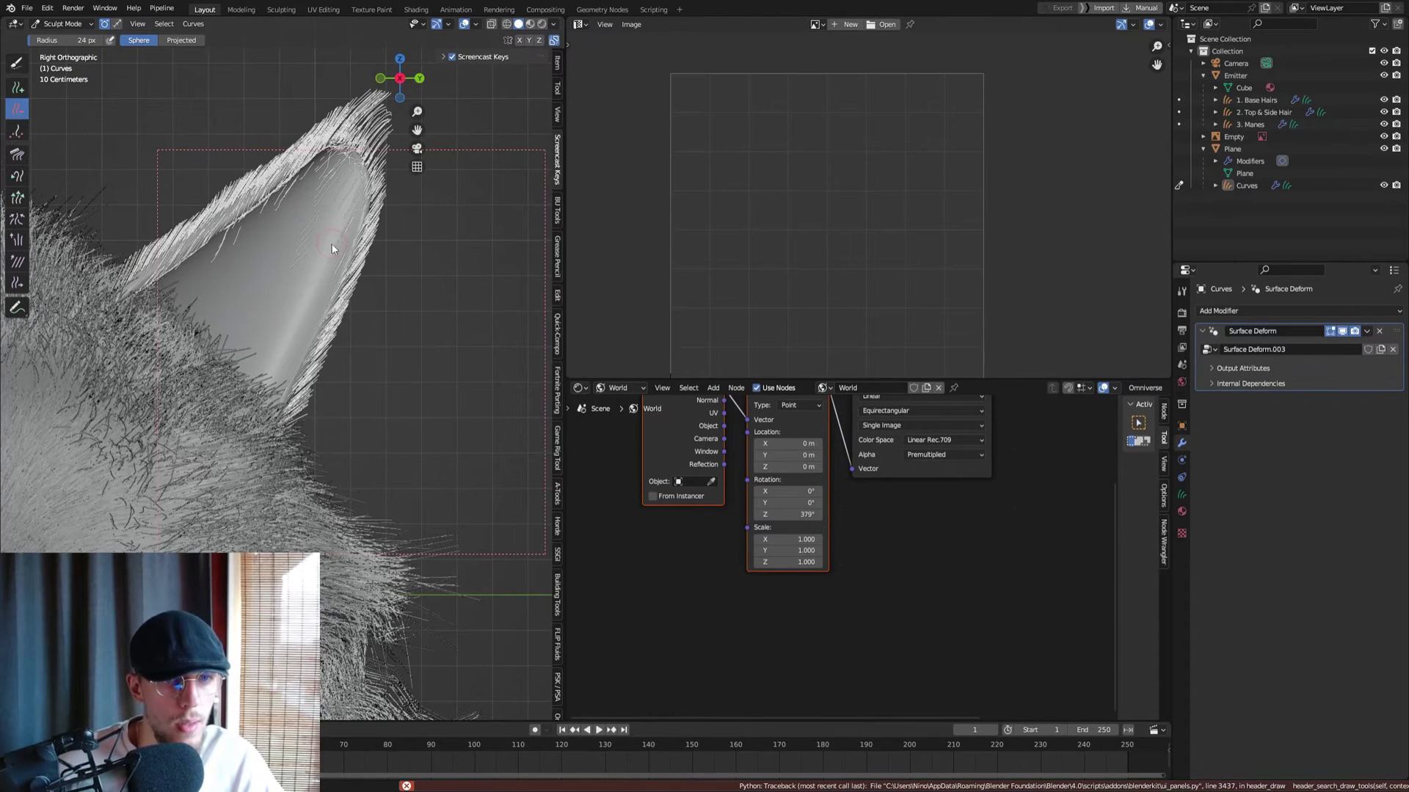
pyautogui.moveTo(331, 244); pyautogui.dragTo(346, 257, button='middle')
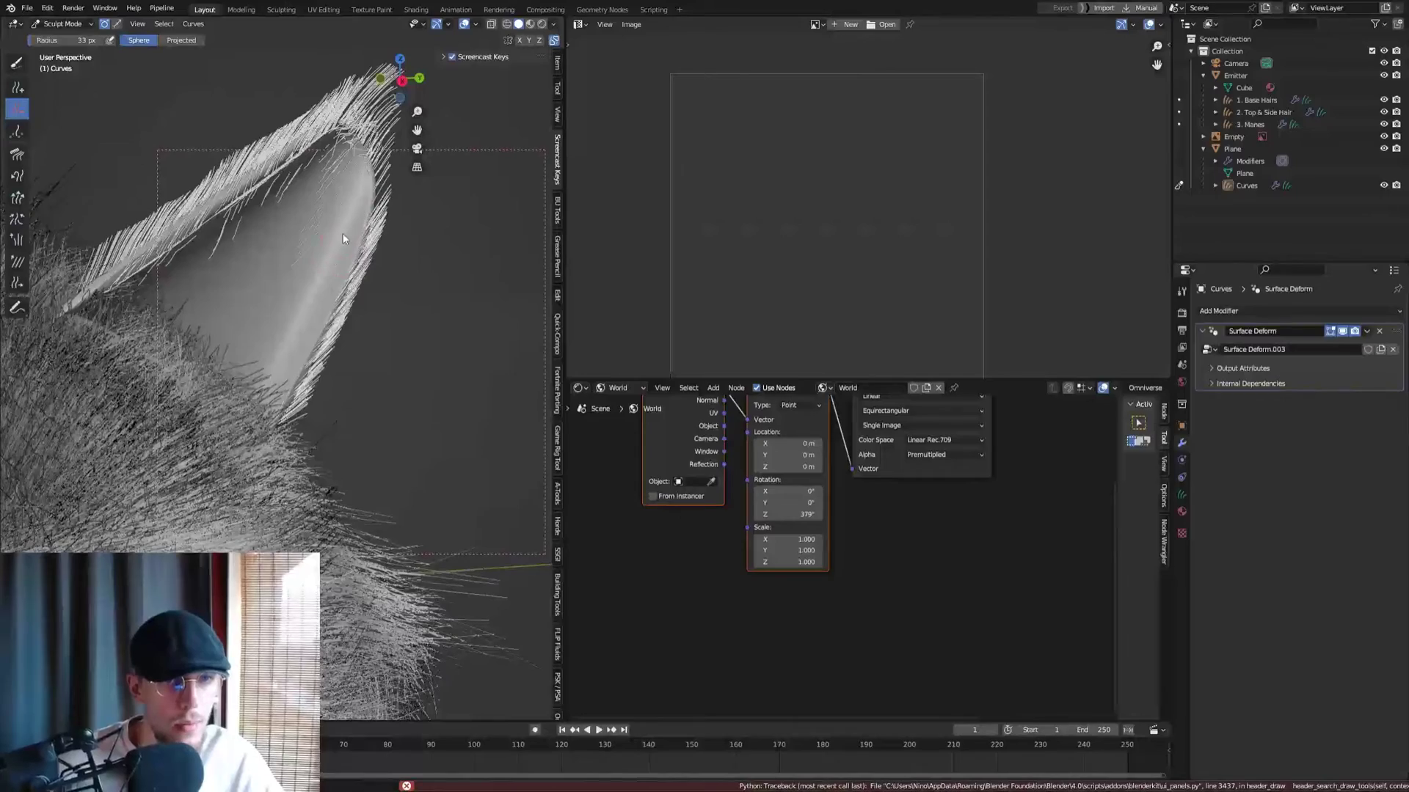
pyautogui.moveTo(314, 195); pyautogui.dragTo(316, 165, button='middle')
pyautogui.moveTo(233, 222); pyautogui.dragTo(310, 216, button='middle')
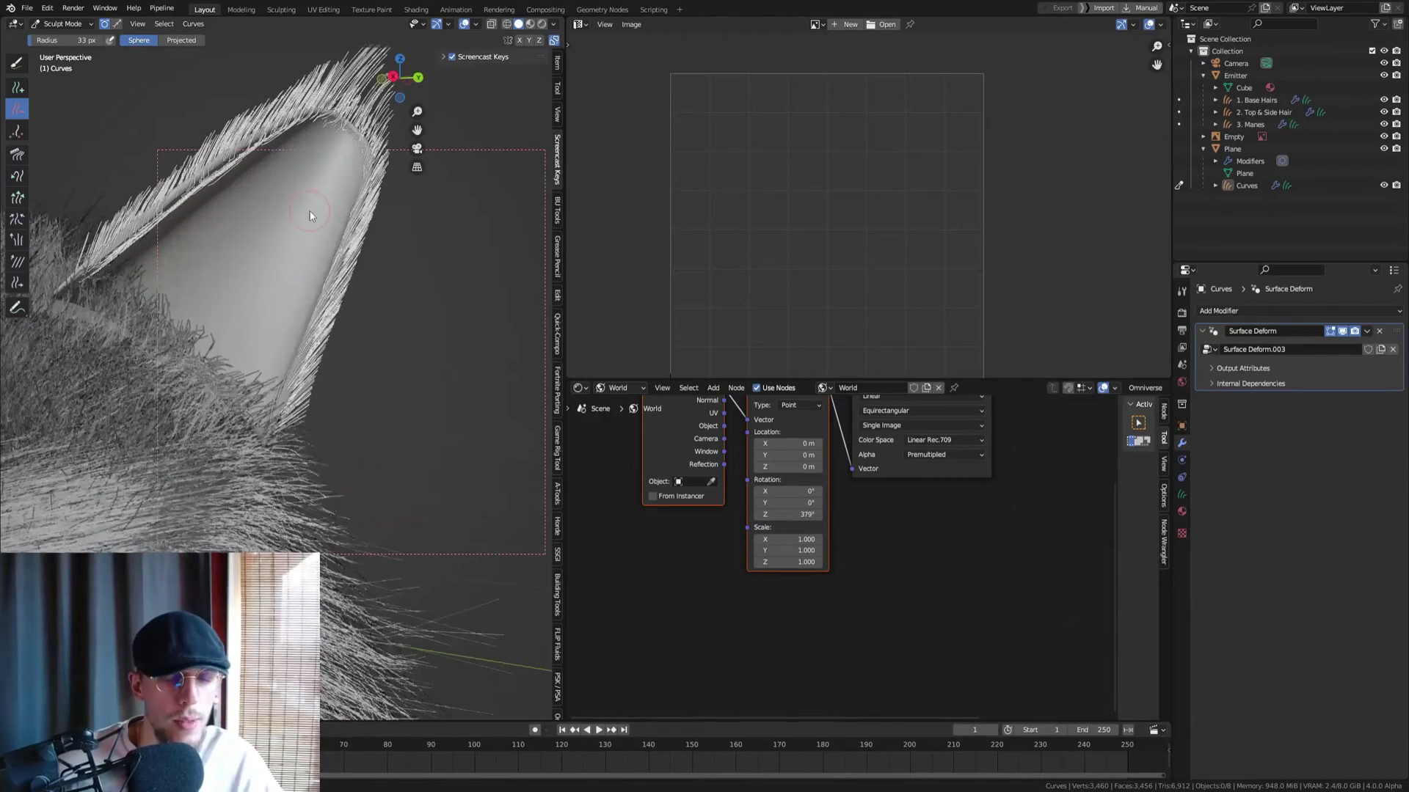
# Return to Object Mode in the right orthographic view, save the file, and compare the ear with the cat reference photo
pyautogui.press('KP_3')
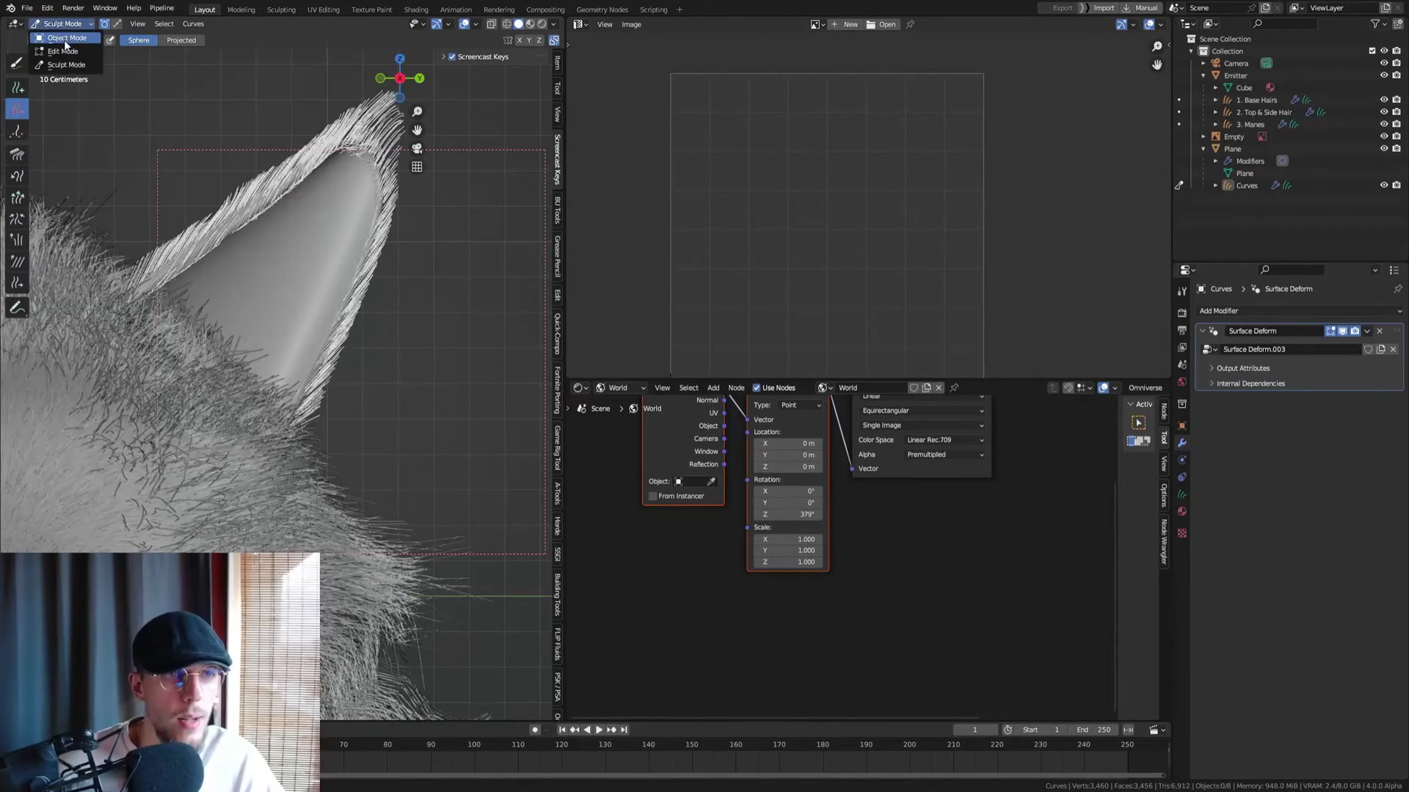
pyautogui.click(65, 41)
pyautogui.scroll(-5, 256, 148)
pyautogui.keyDown('shift'); pyautogui.moveTo(263, 181); pyautogui.dragTo(266, 229, button='middle'); pyautogui.keyUp('shift')
pyautogui.hotkey('ctrl', 's')
pyautogui.scroll(-3, 264, 233)
pyautogui.keyDown('shift'); pyautogui.moveTo(59, 259); pyautogui.dragTo(202, 241, button='middle'); pyautogui.keyUp('shift')
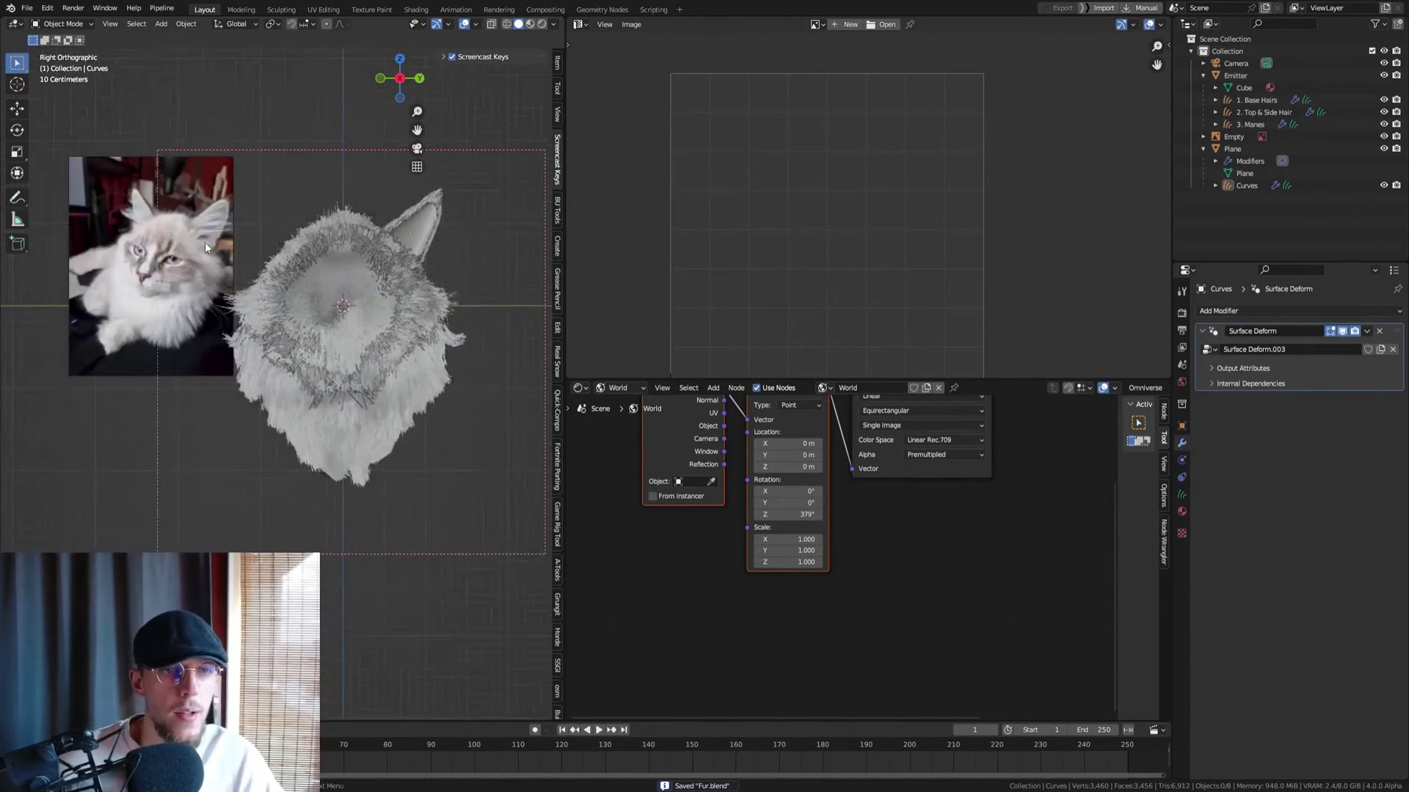
# Select the ear mesh and add a second Empty Hair curves object to it for the inner-ear fur
pyautogui.scroll(6, 201, 240)
pyautogui.scroll(-5, 175, 187)
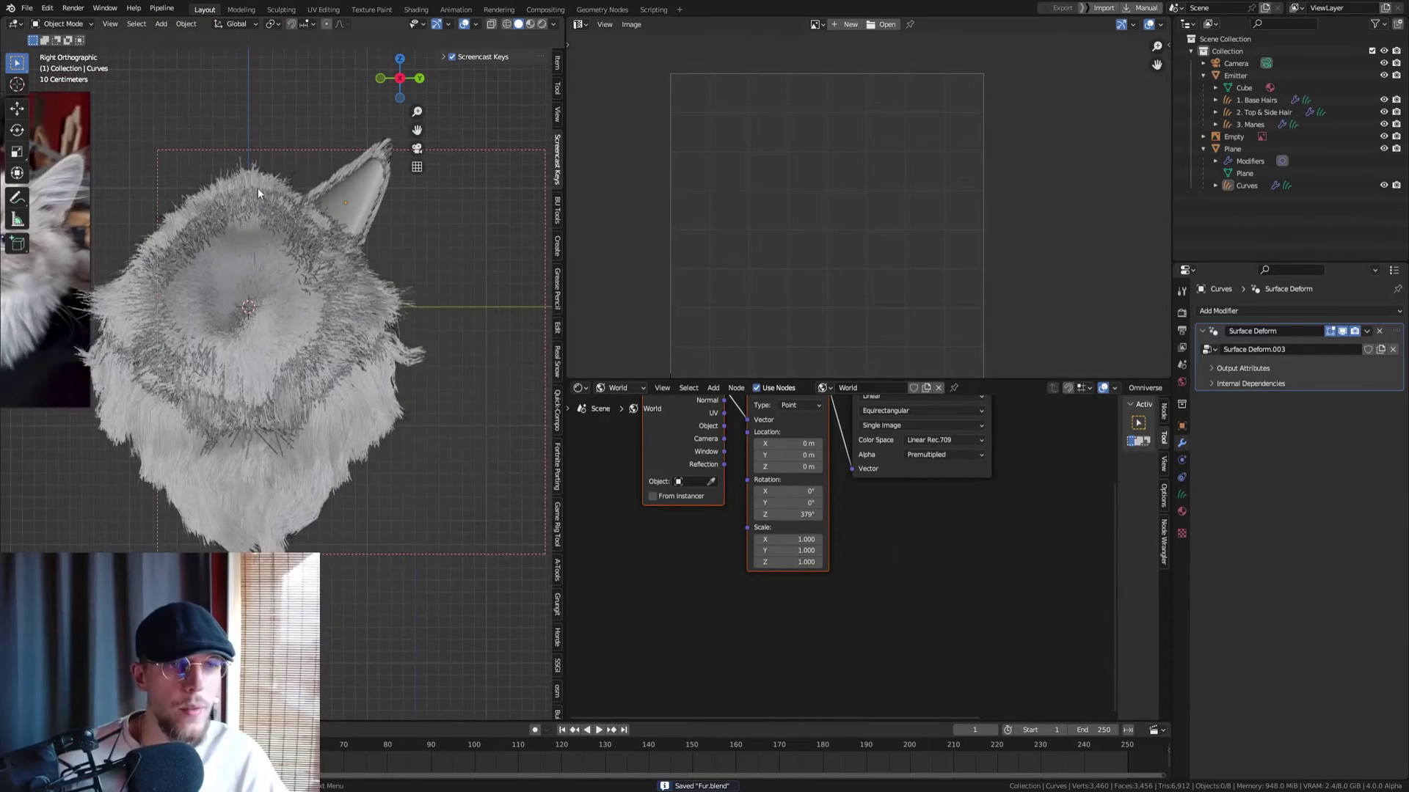
pyautogui.click(346, 213)
pyautogui.scroll(5, 347, 212)
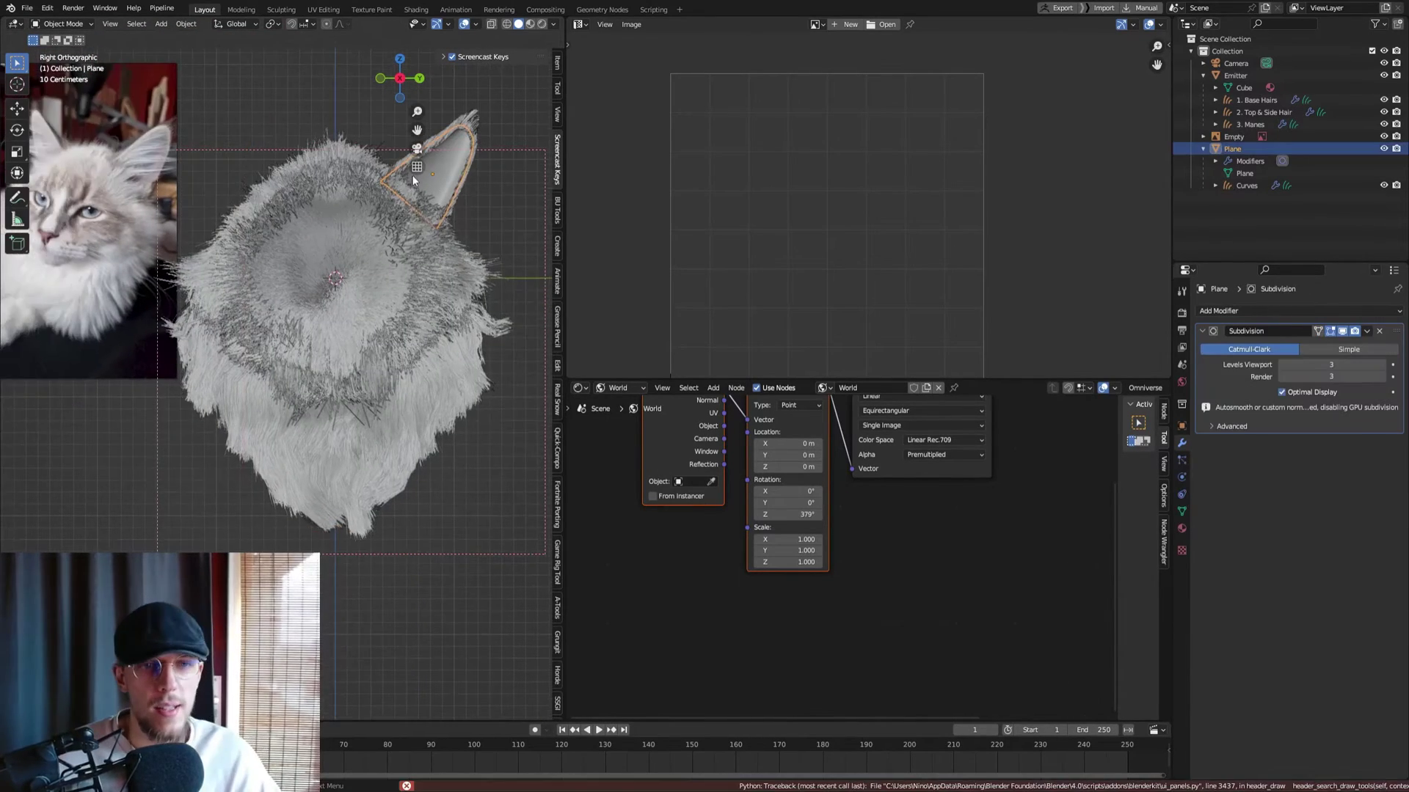
pyautogui.hotkey('shift', 'a')
pyautogui.moveTo(332, 239)
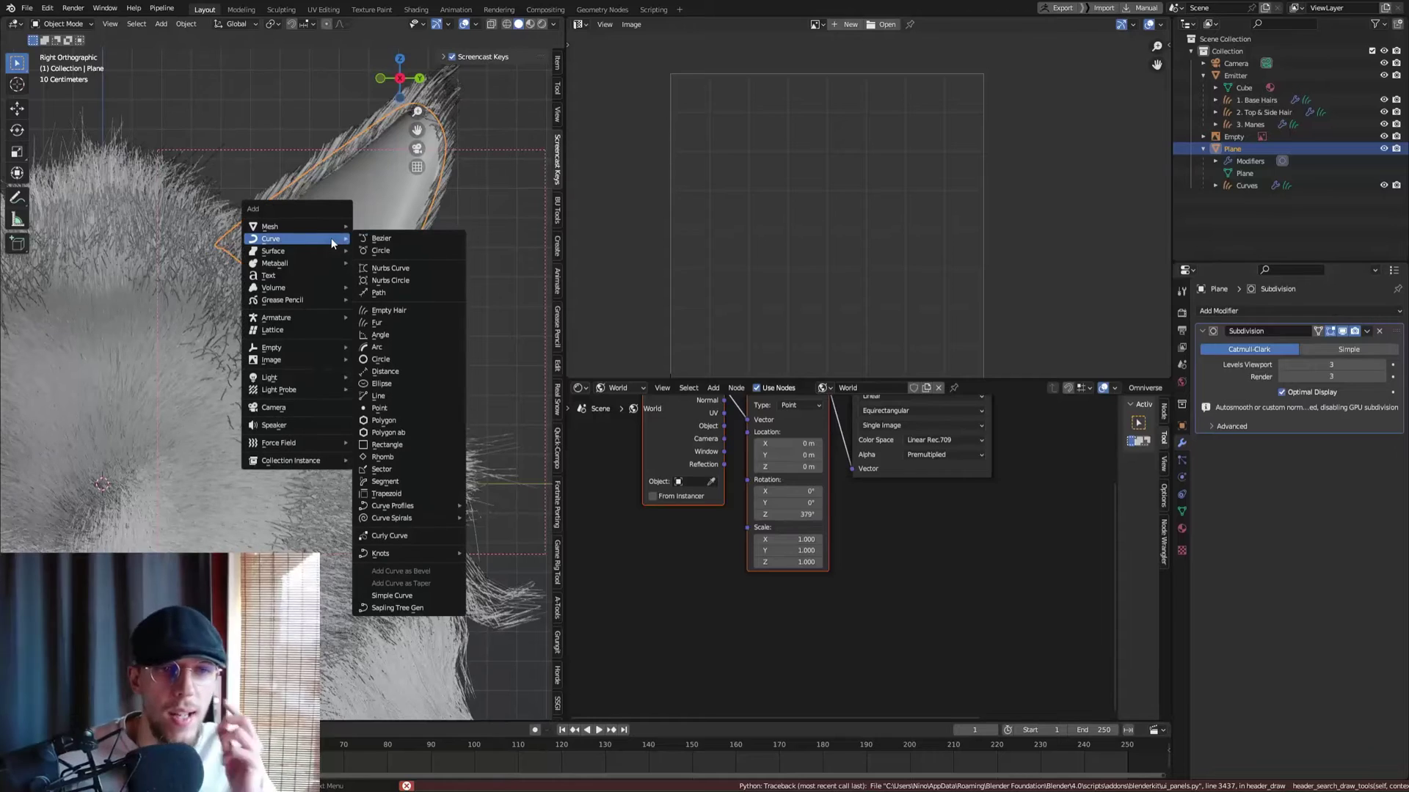
pyautogui.click(389, 309)
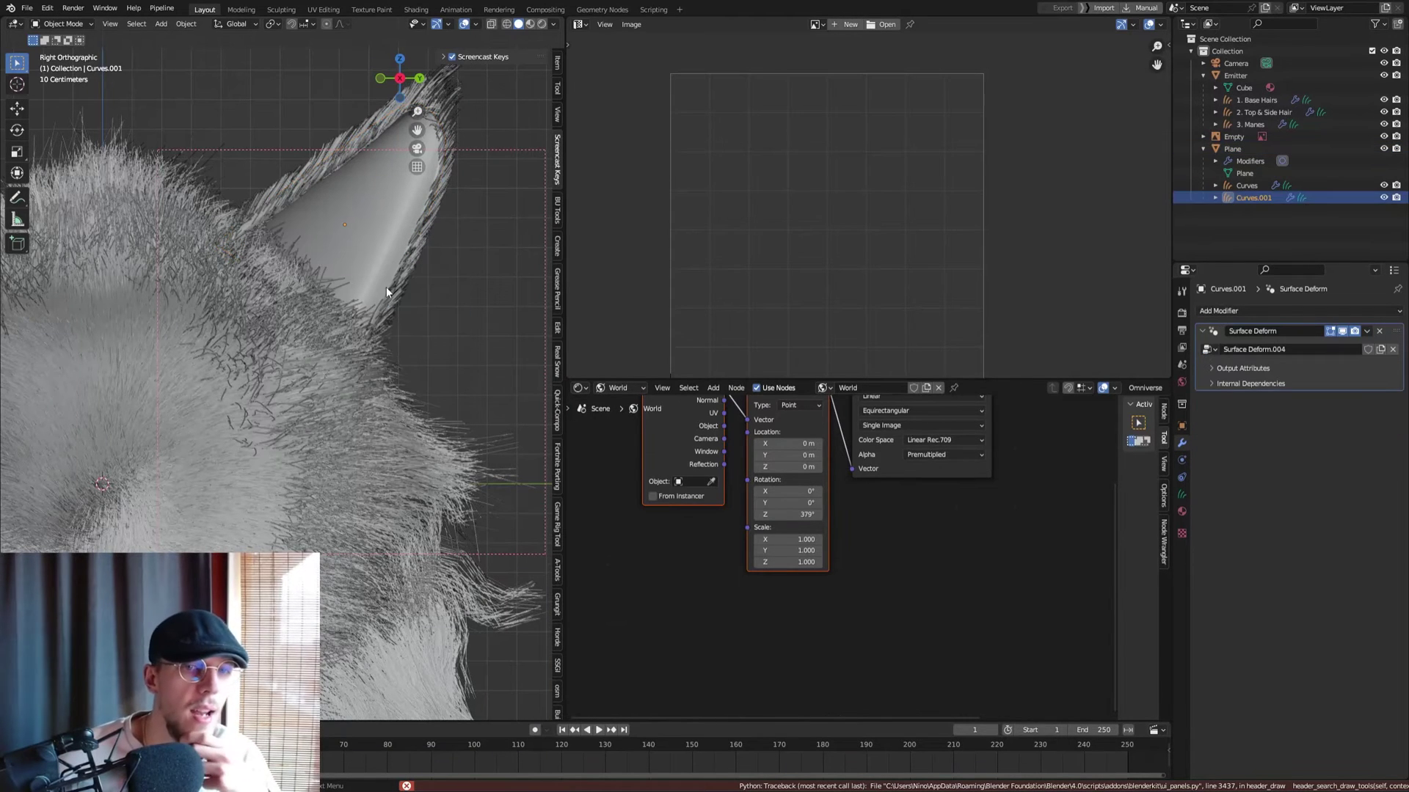
pyautogui.hotkey('shift', 'a')
pyautogui.moveTo(360, 290)
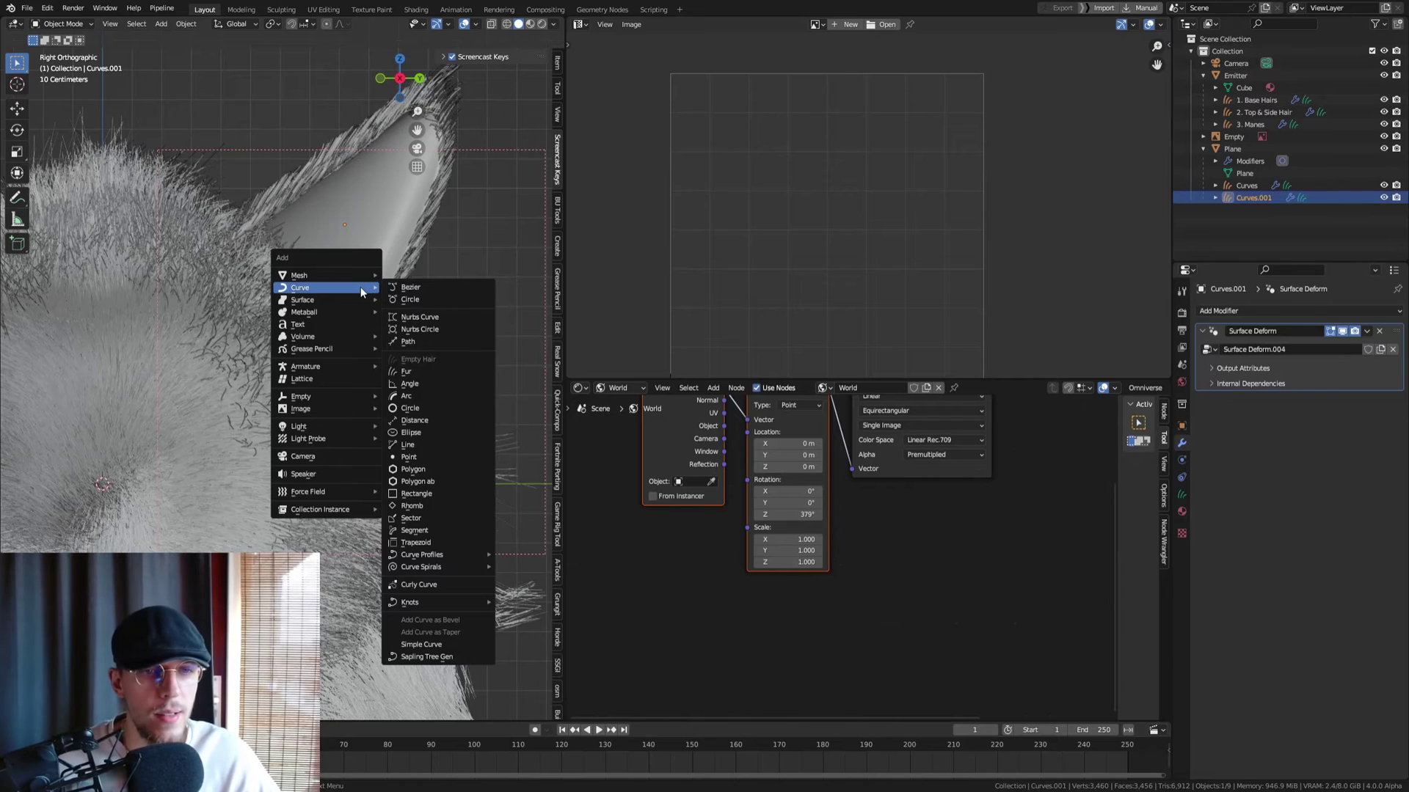
pyautogui.press('Escape')
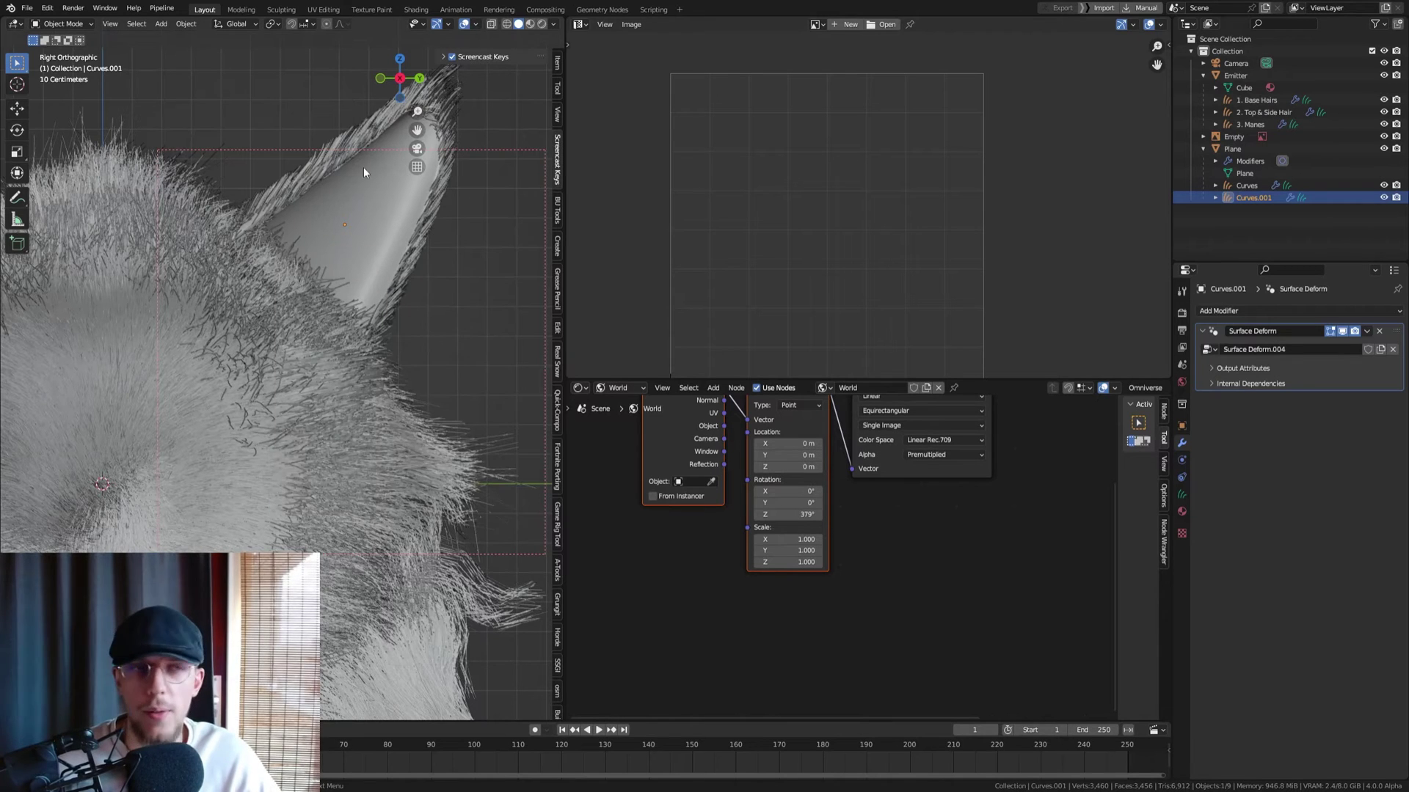
# Enter Sculpt Mode on the new curves and set the Add brush's curve length to 0.5 m
pyautogui.click(63, 24)
pyautogui.click(53, 70)
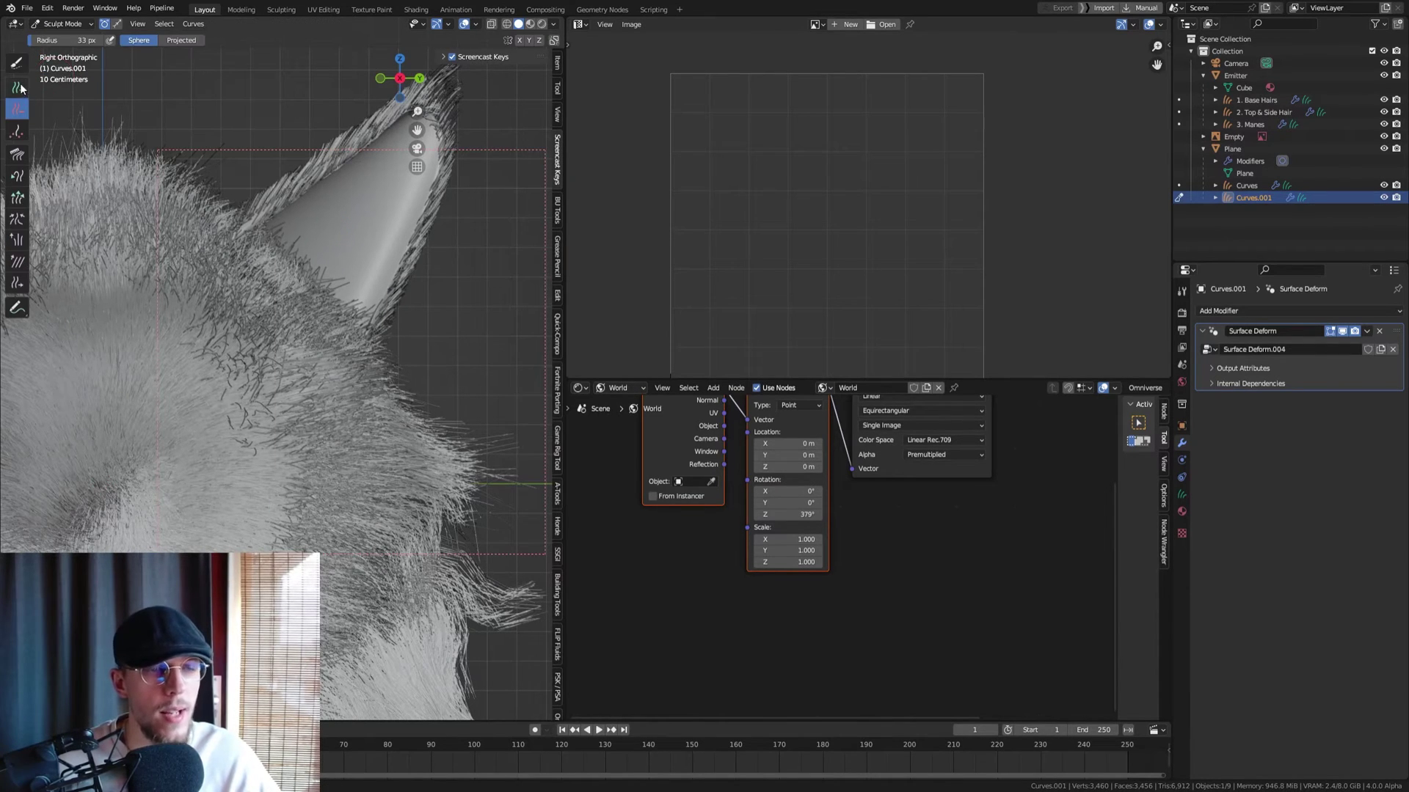
pyautogui.click(18, 88)
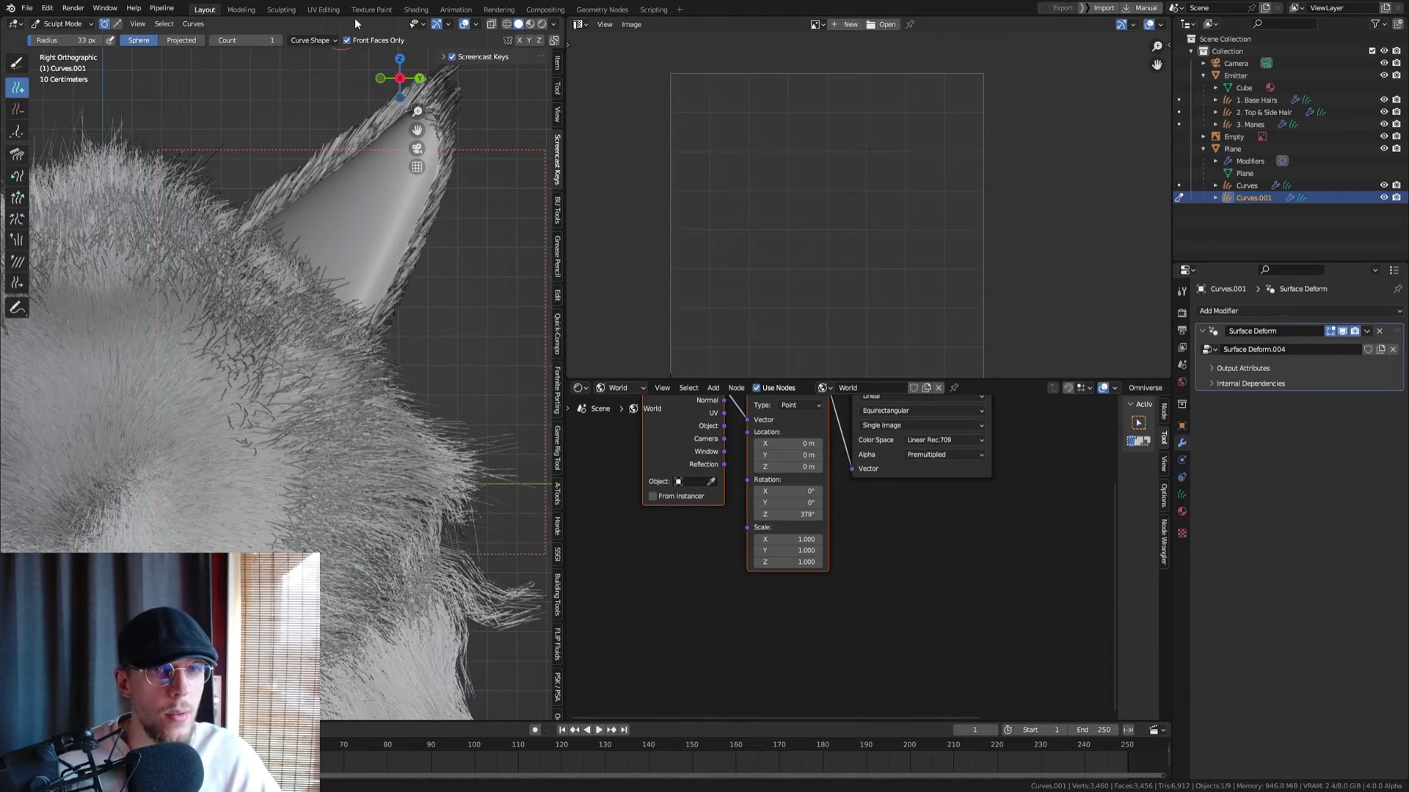
pyautogui.click(307, 42)
pyautogui.click(332, 103)
pyautogui.write('.5')
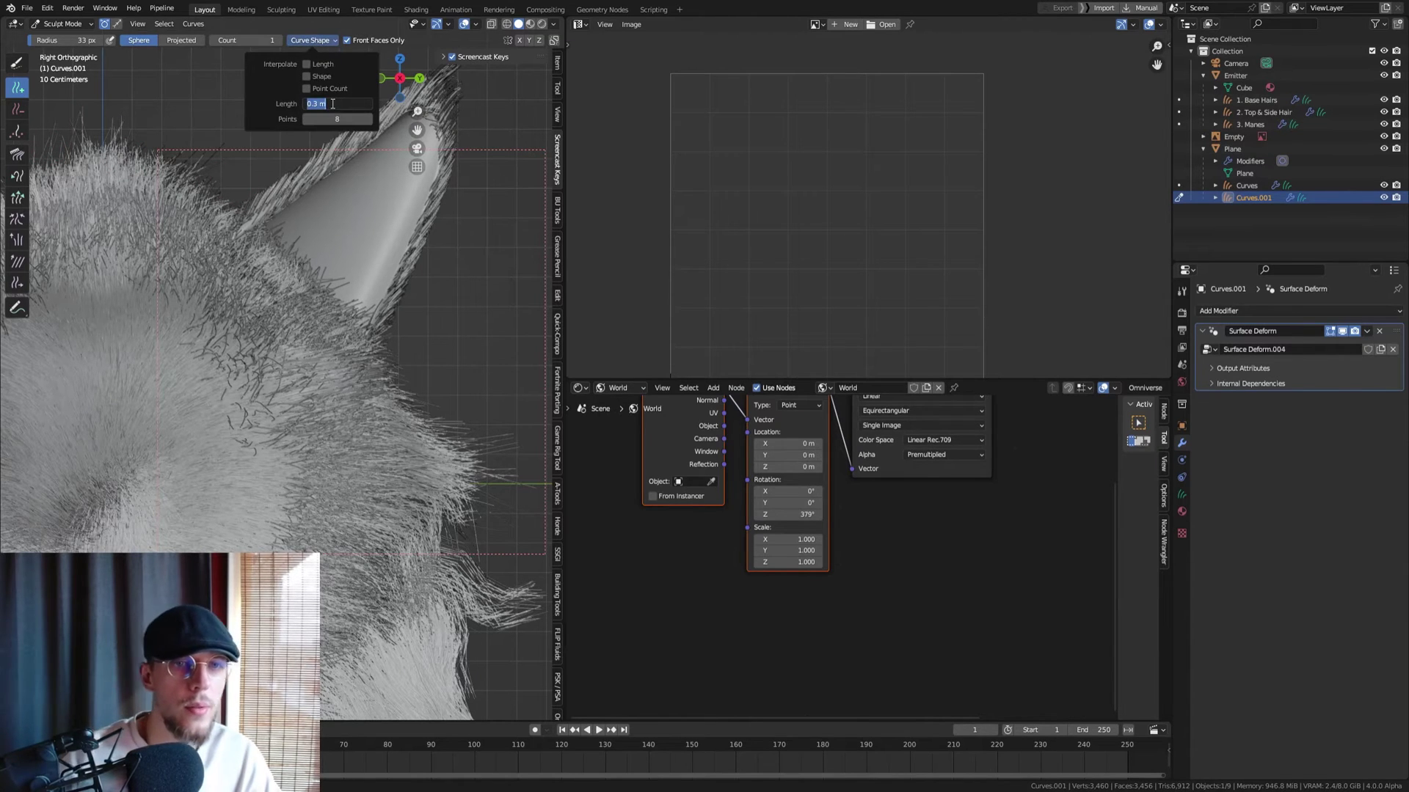
pyautogui.press('Return')
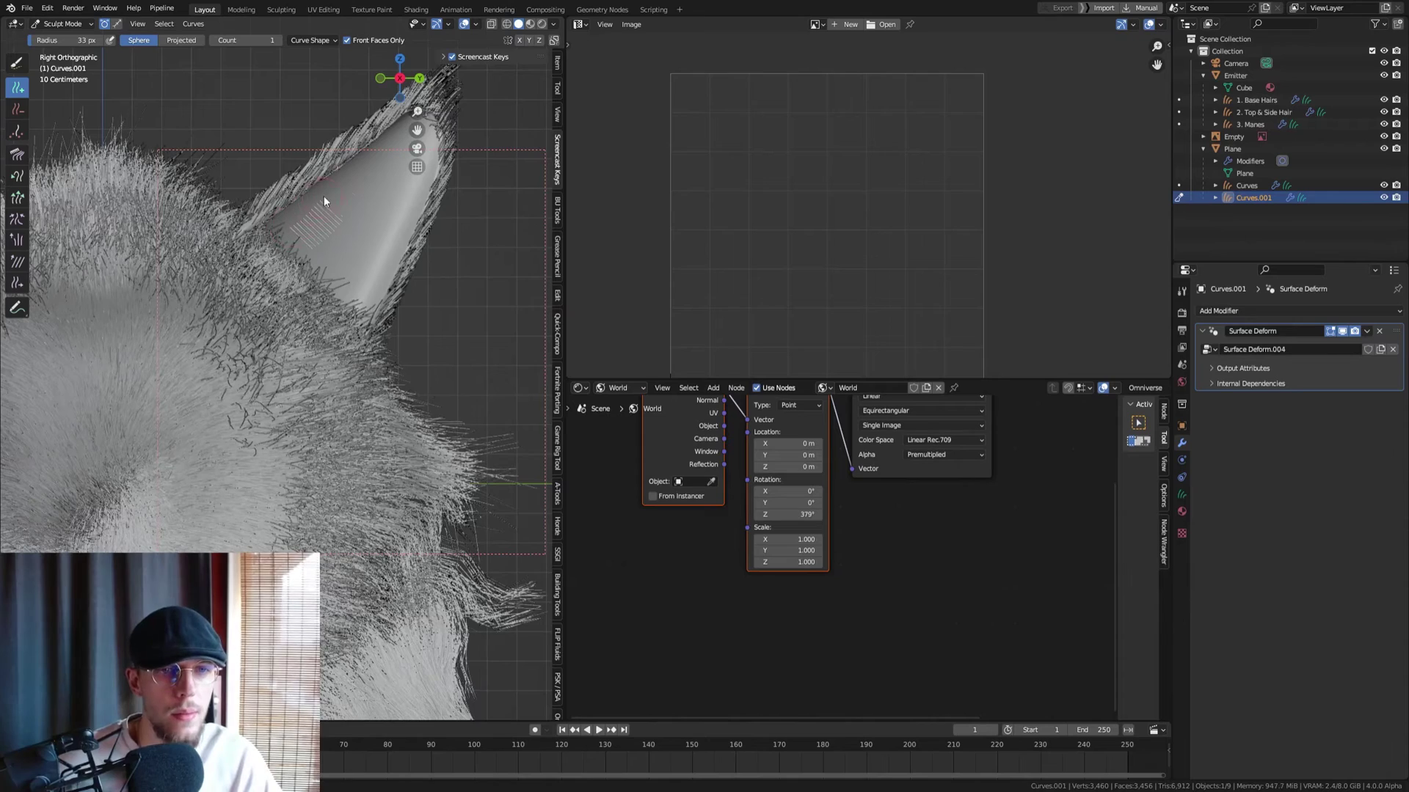
# Compare the inner ear with the cat reference photo and set the Add brush to count 5 and radius 65 px
pyautogui.keyDown('shift'); pyautogui.moveTo(319, 200); pyautogui.dragTo(302, 237, button='middle'); pyautogui.keyUp('shift')
pyautogui.scroll(-4, 302, 237)
pyautogui.keyDown('shift'); pyautogui.moveTo(76, 249); pyautogui.dragTo(299, 228, button='middle'); pyautogui.keyUp('shift')
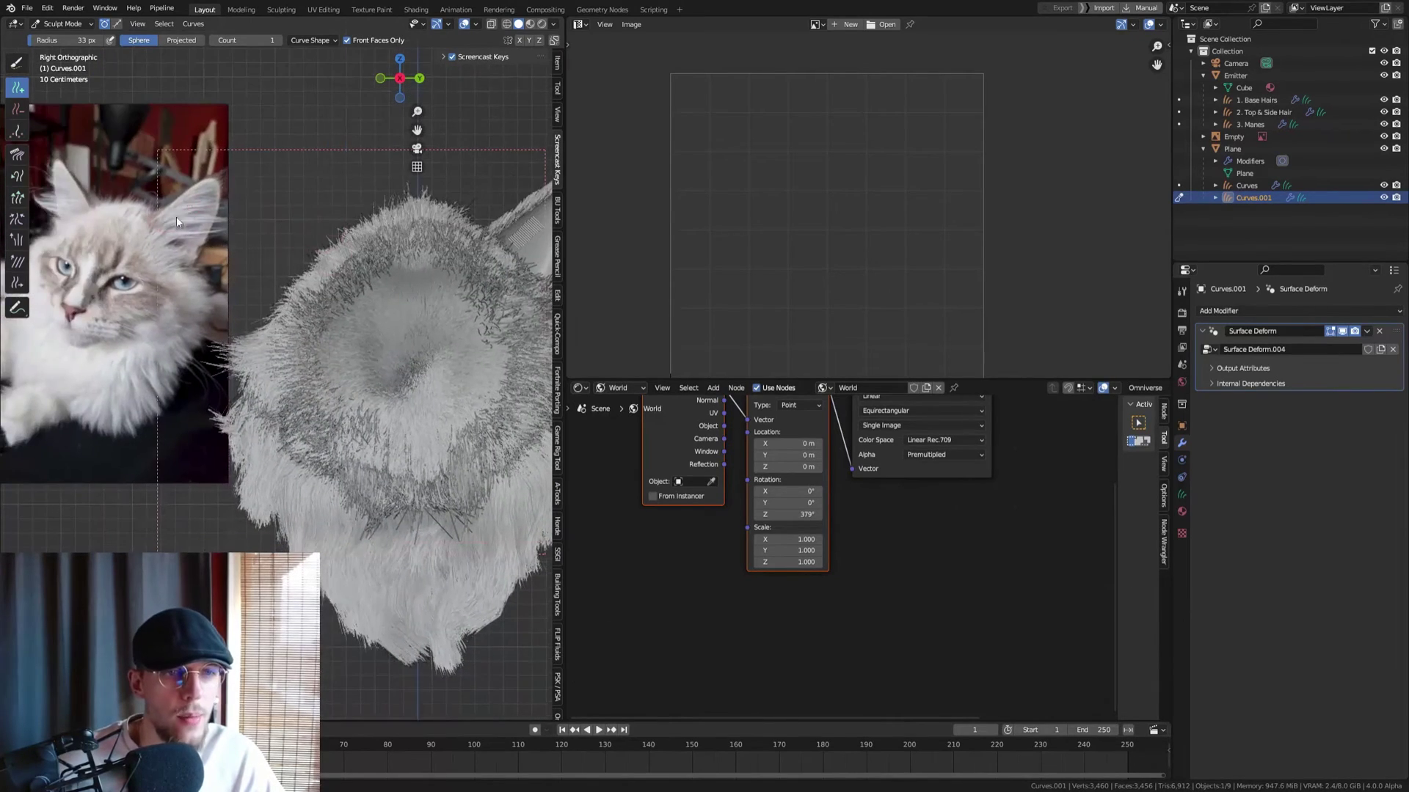
pyautogui.keyDown('shift'); pyautogui.moveTo(525, 246); pyautogui.dragTo(249, 284, button='middle'); pyautogui.keyUp('shift')
pyautogui.scroll(2, 250, 283)
pyautogui.press('f')
pyautogui.click(221, 263)
pyautogui.scroll(2, 222, 267)
pyautogui.press('f')
pyautogui.click(230, 272)
pyautogui.press('Return')
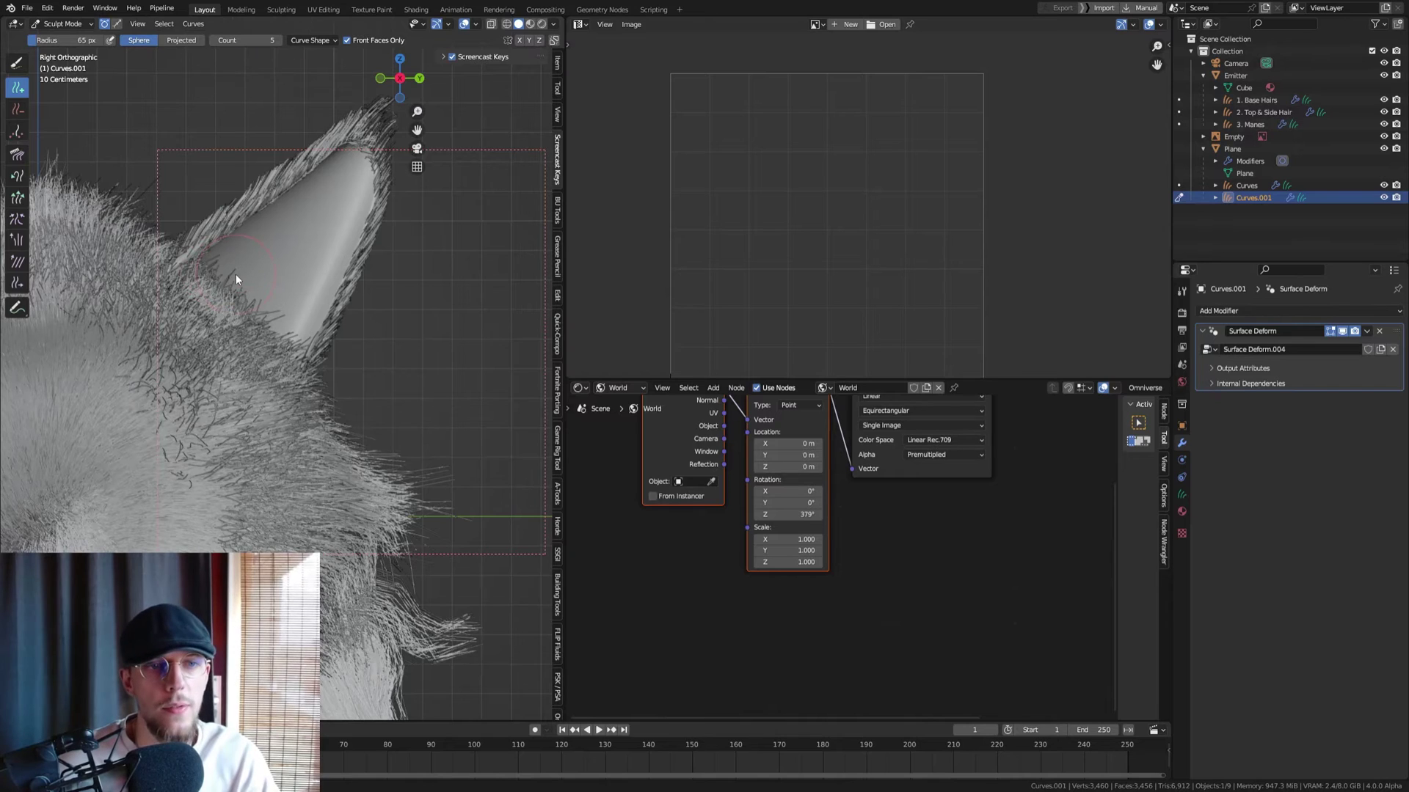
# Reduce the Add brush radius to 35 px and add hairs along the inner ear's upper edge
pyautogui.moveTo(219, 283); pyautogui.dragTo(257, 239)
pyautogui.press('f')
pyautogui.click(239, 282)
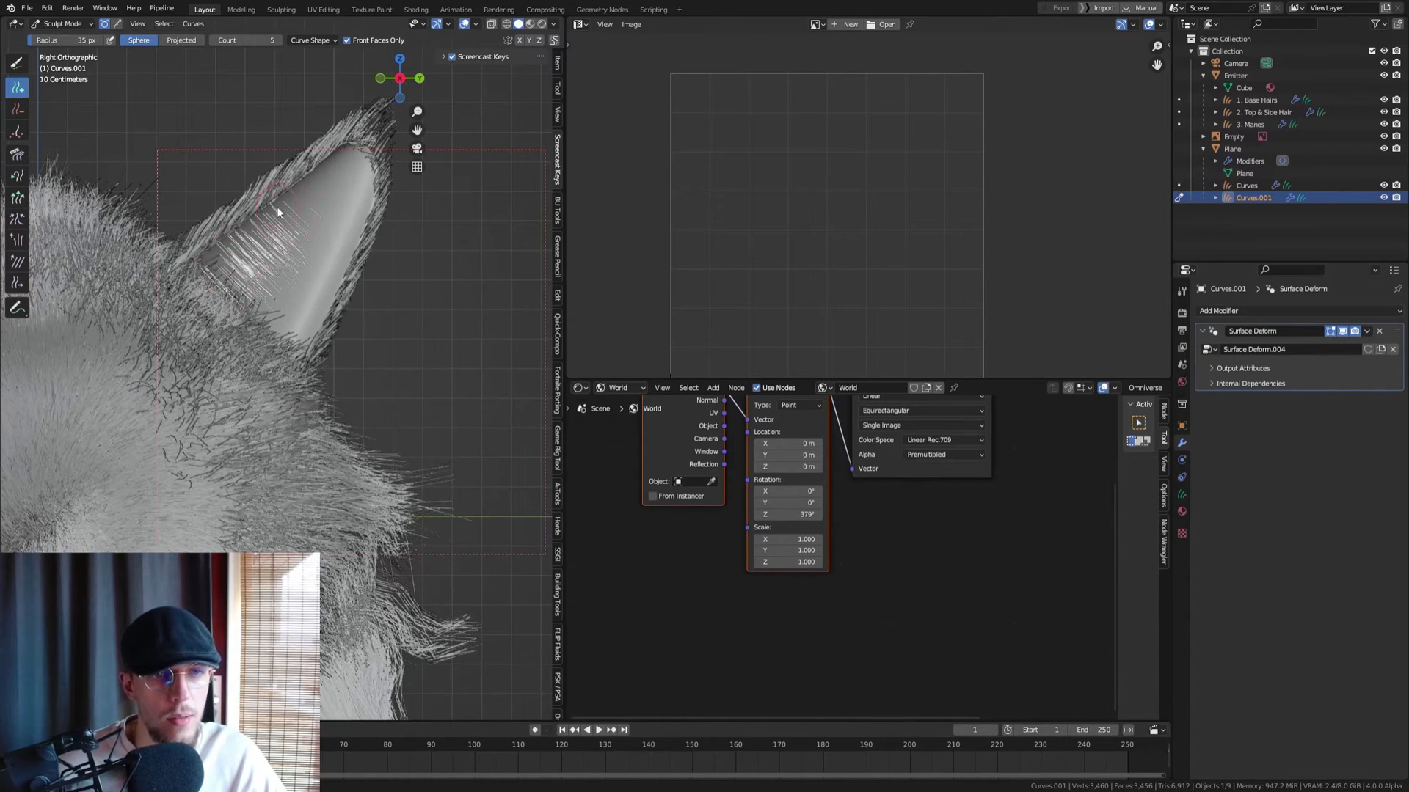
pyautogui.scroll(-4, 333, 181)
pyautogui.moveTo(220, 225)
pyautogui.keyDown('shift'); pyautogui.mouseDown(button='middle')
pyautogui.moveTo(463, 248)
pyautogui.moveTo(206, 235)
pyautogui.mouseUp(button='middle'); pyautogui.keyUp('shift')
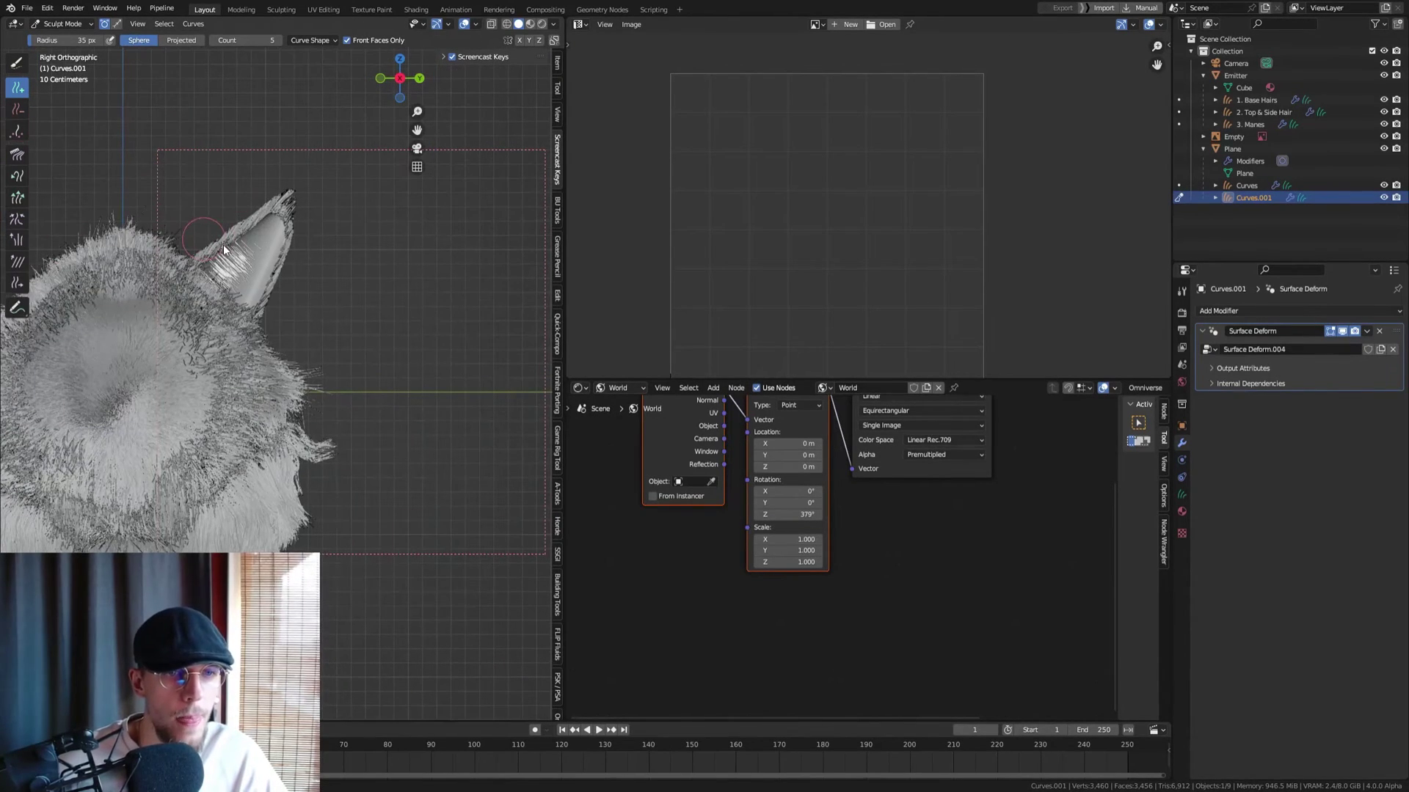
# Try a stroke of hairs at count 5 from the ear's base toward its tip, and undo it
pyautogui.scroll(4, 223, 255)
pyautogui.scroll(-3, 151, 246)
pyautogui.scroll(3, 204, 319)
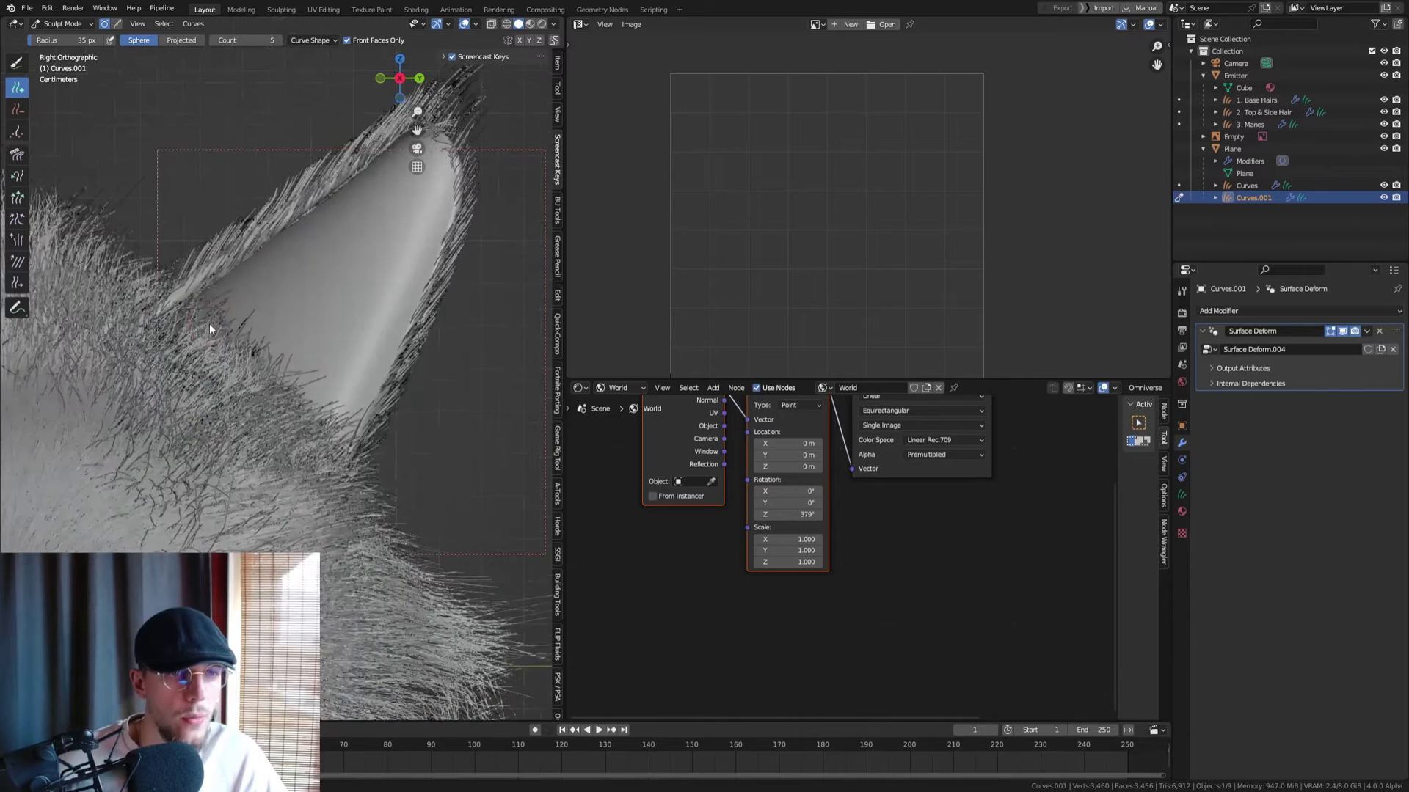
pyautogui.moveTo(211, 364)
pyautogui.mouseDown()
pyautogui.moveTo(242, 276)
pyautogui.moveTo(324, 235)
pyautogui.mouseUp()
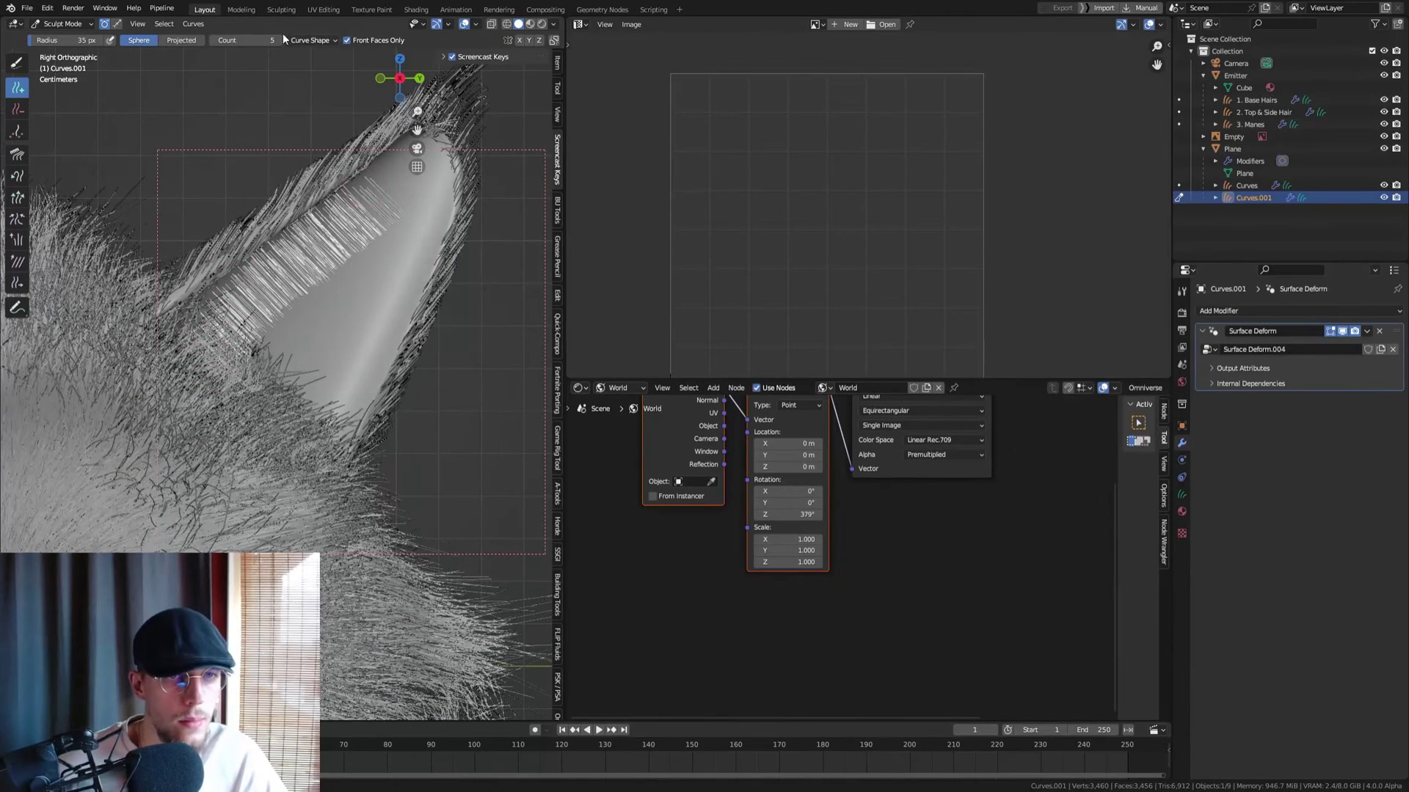
pyautogui.hotkey('ctrl', 'z')
# Set the Add brush count to 2 and add sparser hairs along the inner ear's upper edge and base
pyautogui.doubleClick(246, 41)
pyautogui.write('2')
pyautogui.press('Return')
pyautogui.moveTo(198, 319); pyautogui.dragTo(301, 217)
pyautogui.hotkey('ctrl', 'z')
pyautogui.moveTo(226, 299)
pyautogui.mouseDown()
pyautogui.moveTo(214, 376)
pyautogui.moveTo(268, 377)
pyautogui.mouseUp()
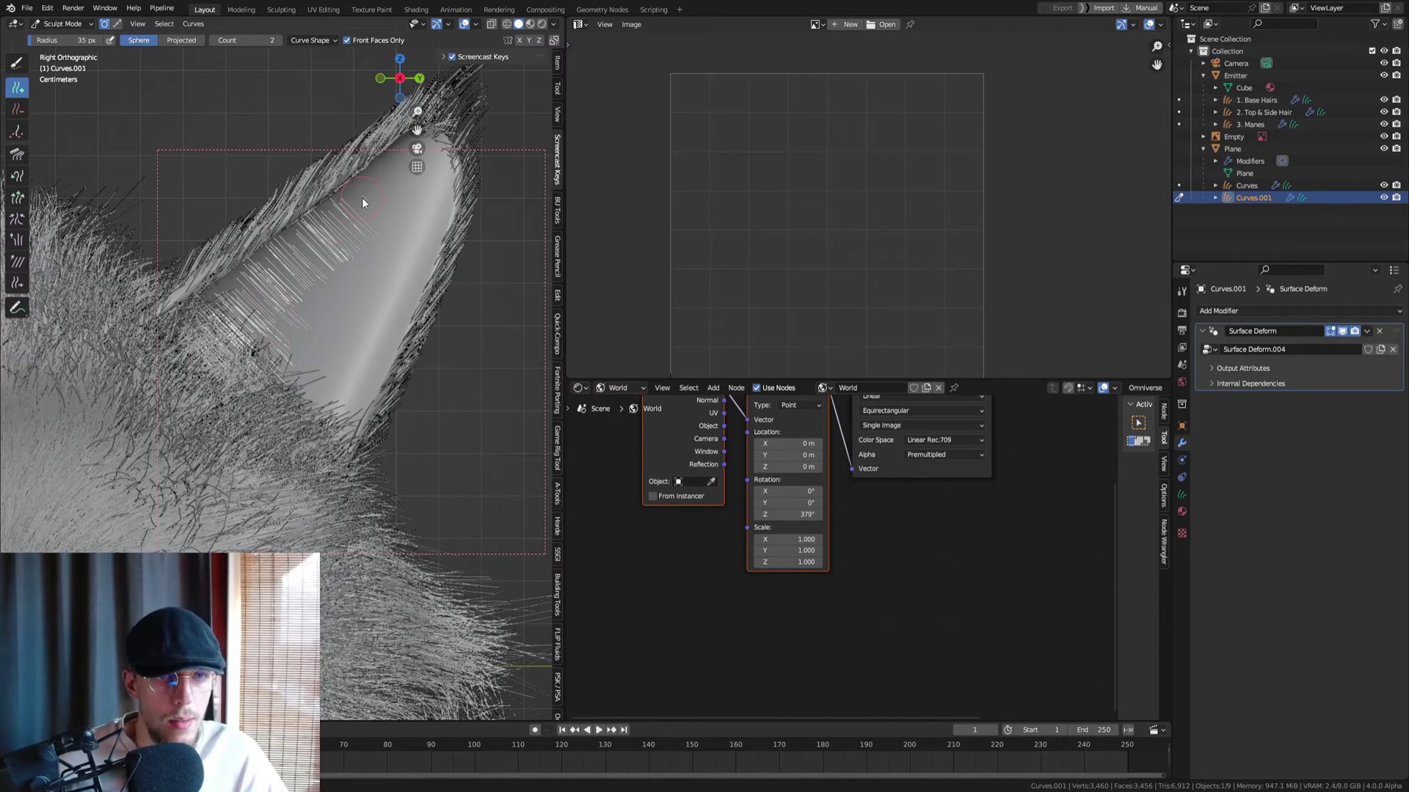
# Pull the lower inner-ear hairs outward past the ear's outer edge with the Snake Hook brush at 56 px radius
pyautogui.scroll(-3, 345, 217)
pyautogui.scroll(2, 345, 223)
pyautogui.scroll(-3, 336, 261)
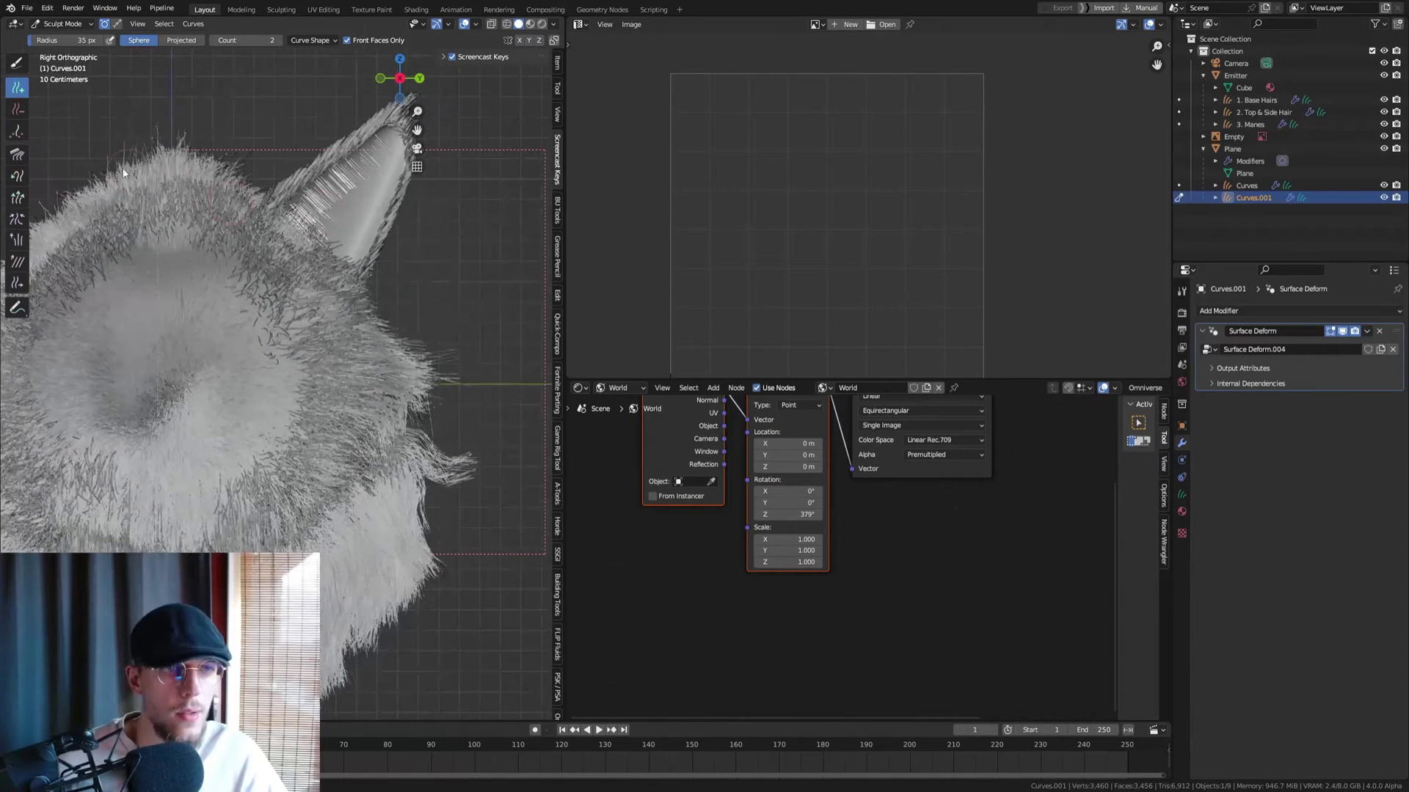
pyautogui.click(17, 175)
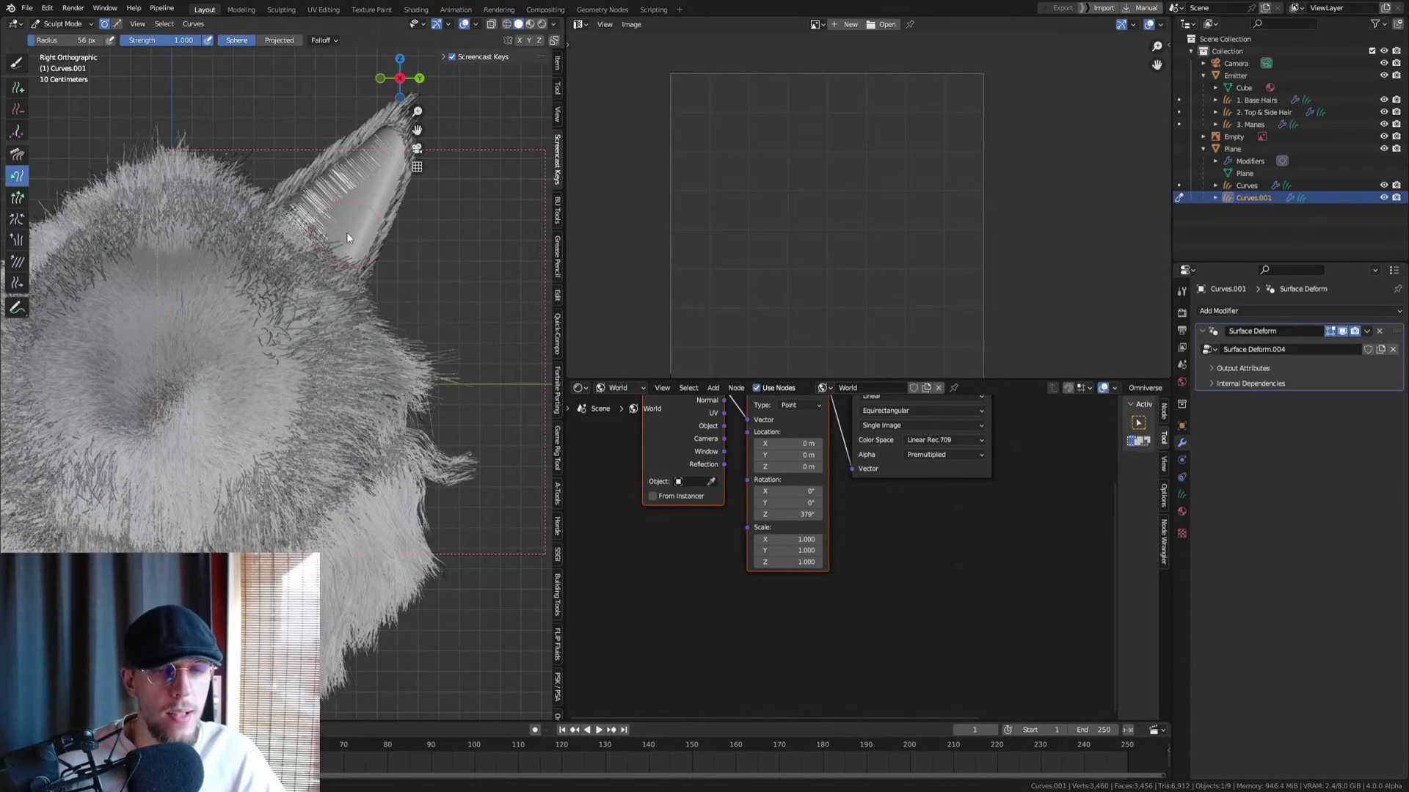
pyautogui.keyDown('shift'); pyautogui.moveTo(346, 232); pyautogui.dragTo(293, 332, button='middle'); pyautogui.keyUp('shift')
pyautogui.moveTo(311, 354); pyautogui.dragTo(427, 299)
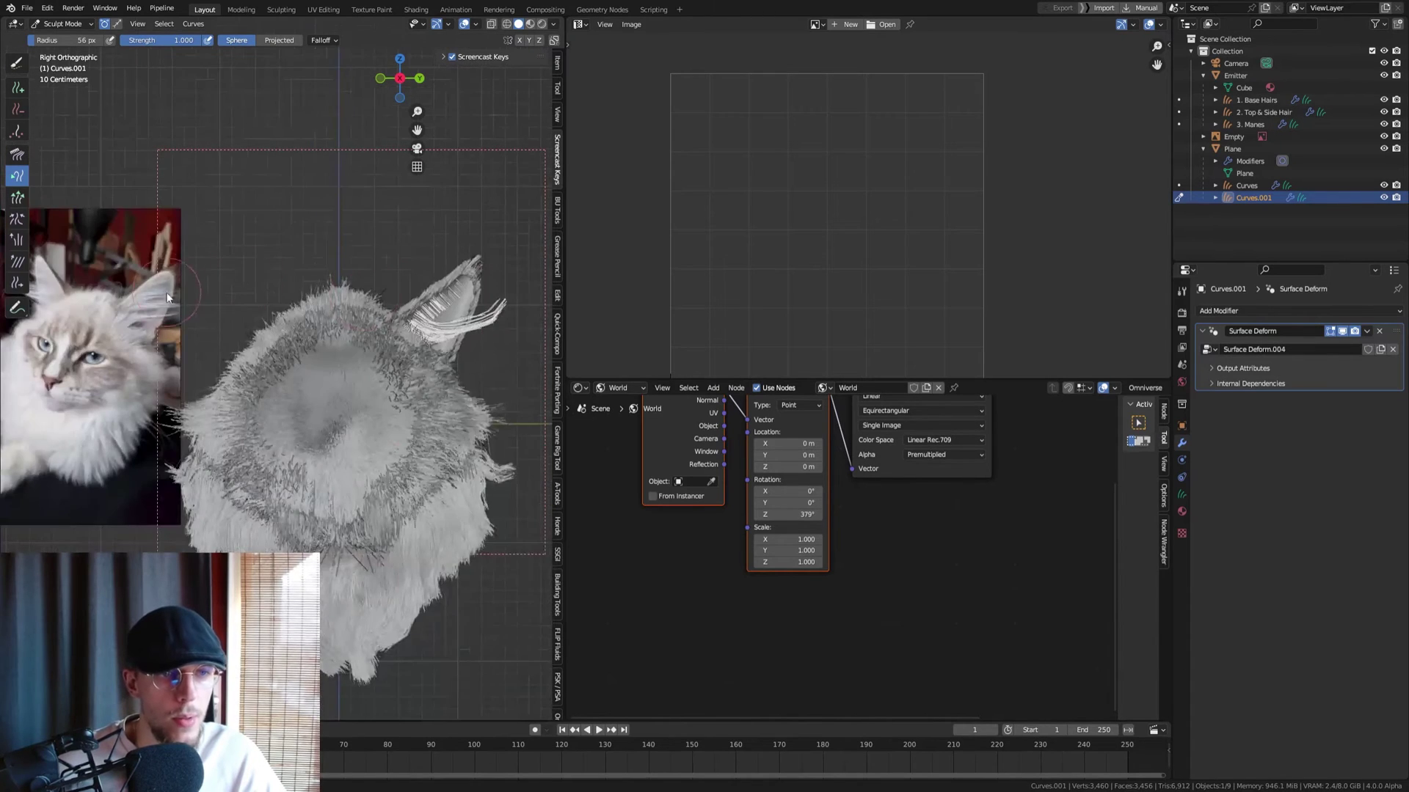
# Pull out the middle and upper inner-ear hairs with Snake Hook at 54 px radius, and the lowest hairs at 84 px
pyautogui.keyDown('shift'); pyautogui.moveTo(431, 260); pyautogui.dragTo(325, 342, button='middle'); pyautogui.keyUp('shift')
pyautogui.scroll(7, 356, 286)
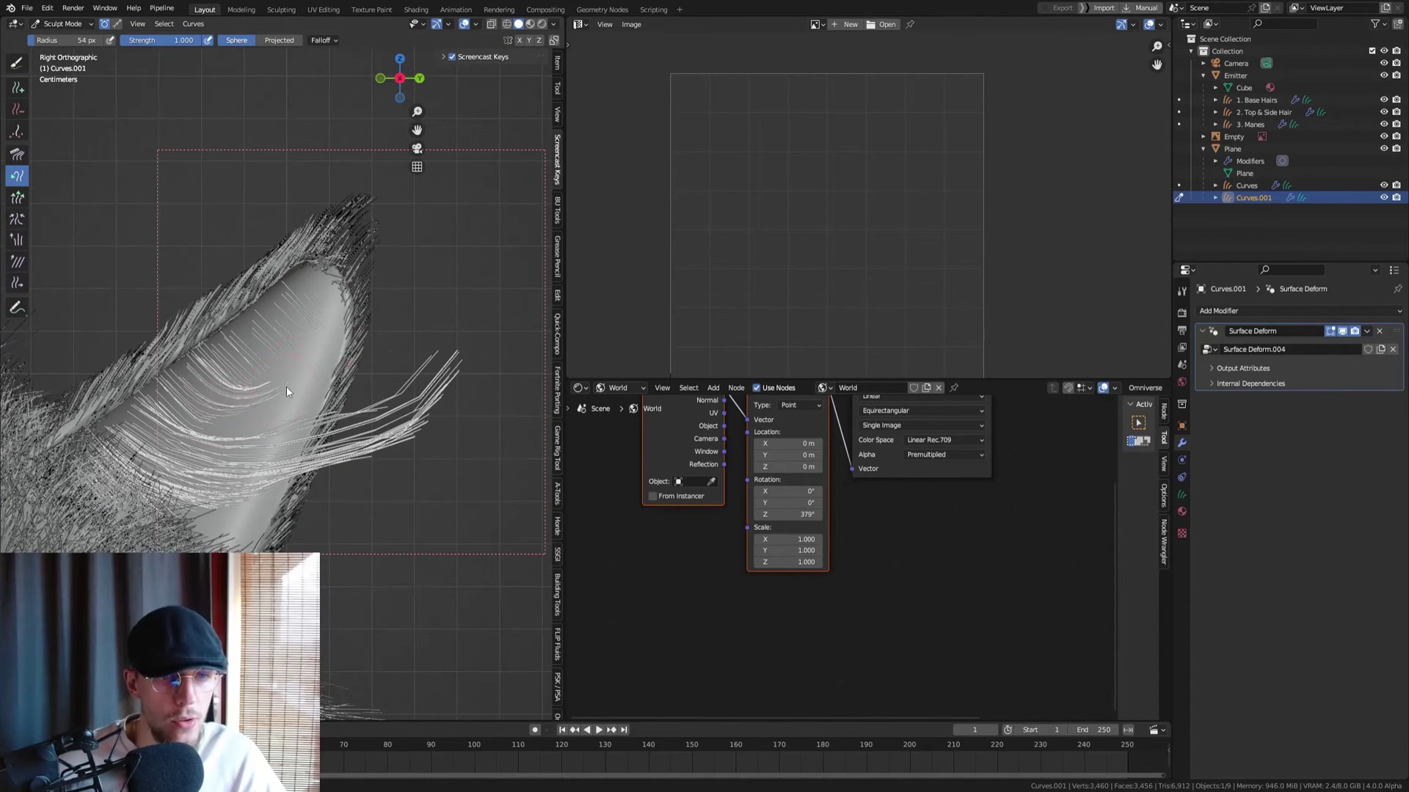
pyautogui.moveTo(281, 396); pyautogui.dragTo(311, 372)
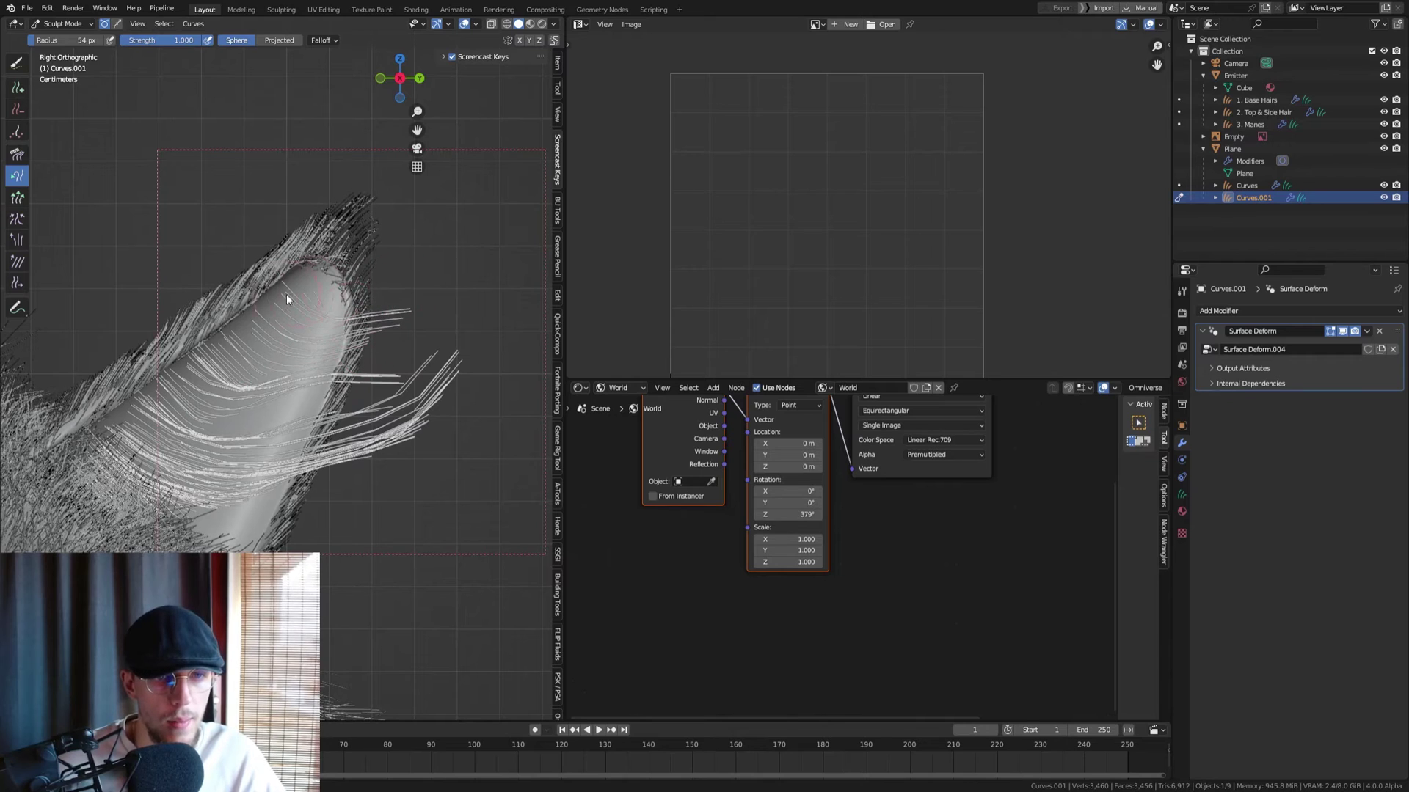
pyautogui.scroll(-3, 303, 393)
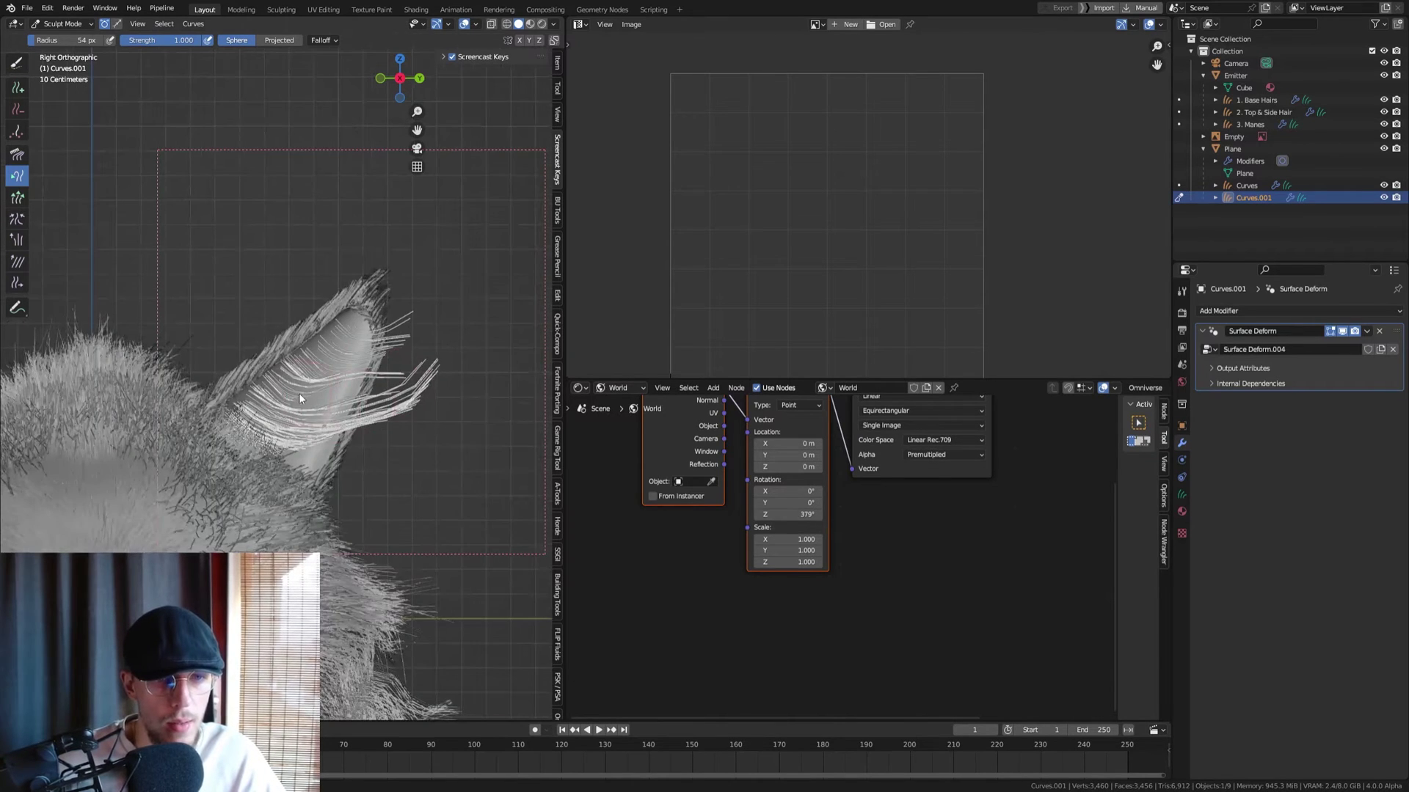
pyautogui.moveTo(283, 468)
pyautogui.mouseDown()
pyautogui.moveTo(315, 487)
pyautogui.moveTo(394, 485)
pyautogui.moveTo(385, 461)
pyautogui.mouseUp()
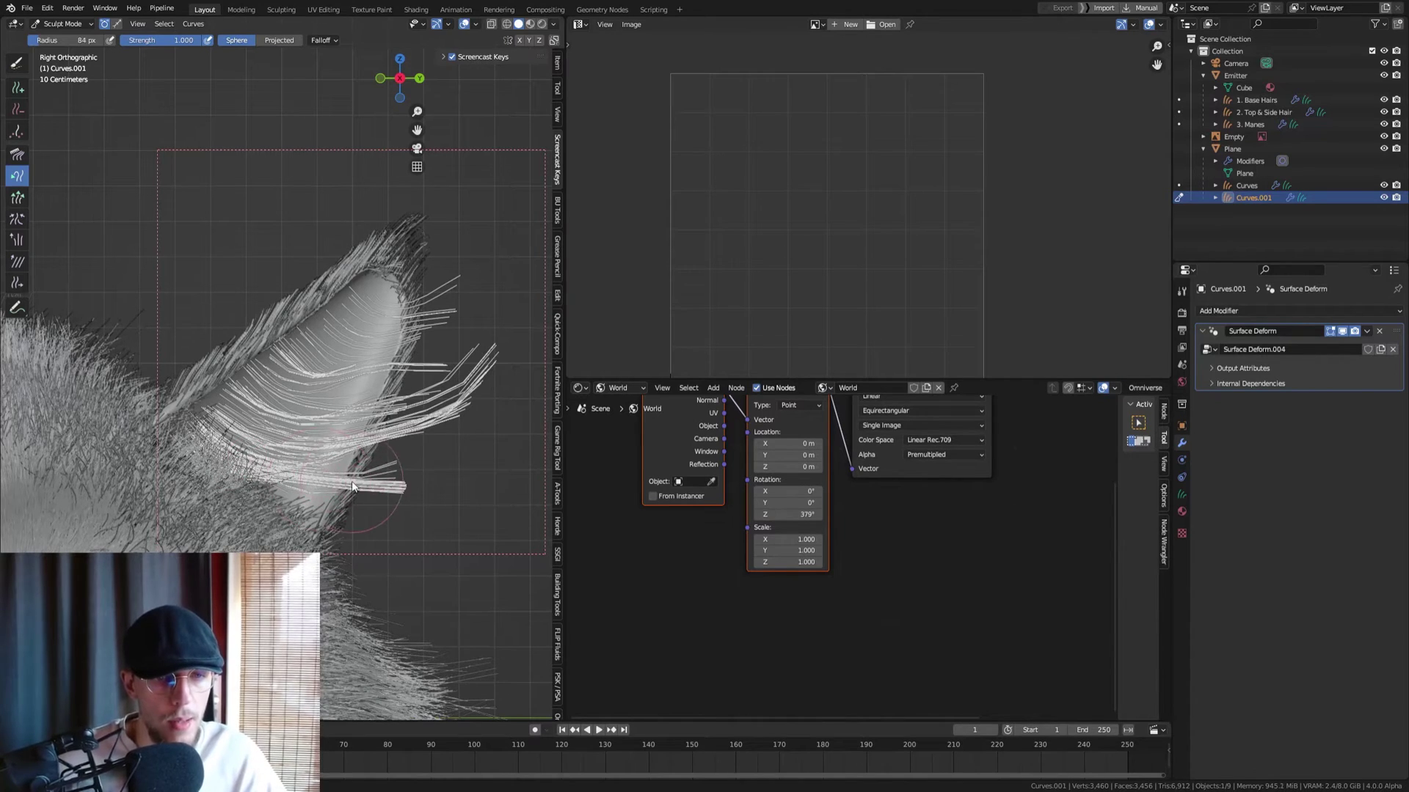
# Comb the long strands beyond the ear's outer edge with the Comb brush at 0.304 strength, reducing its radius to 57 px
pyautogui.scroll(-5, 402, 455)
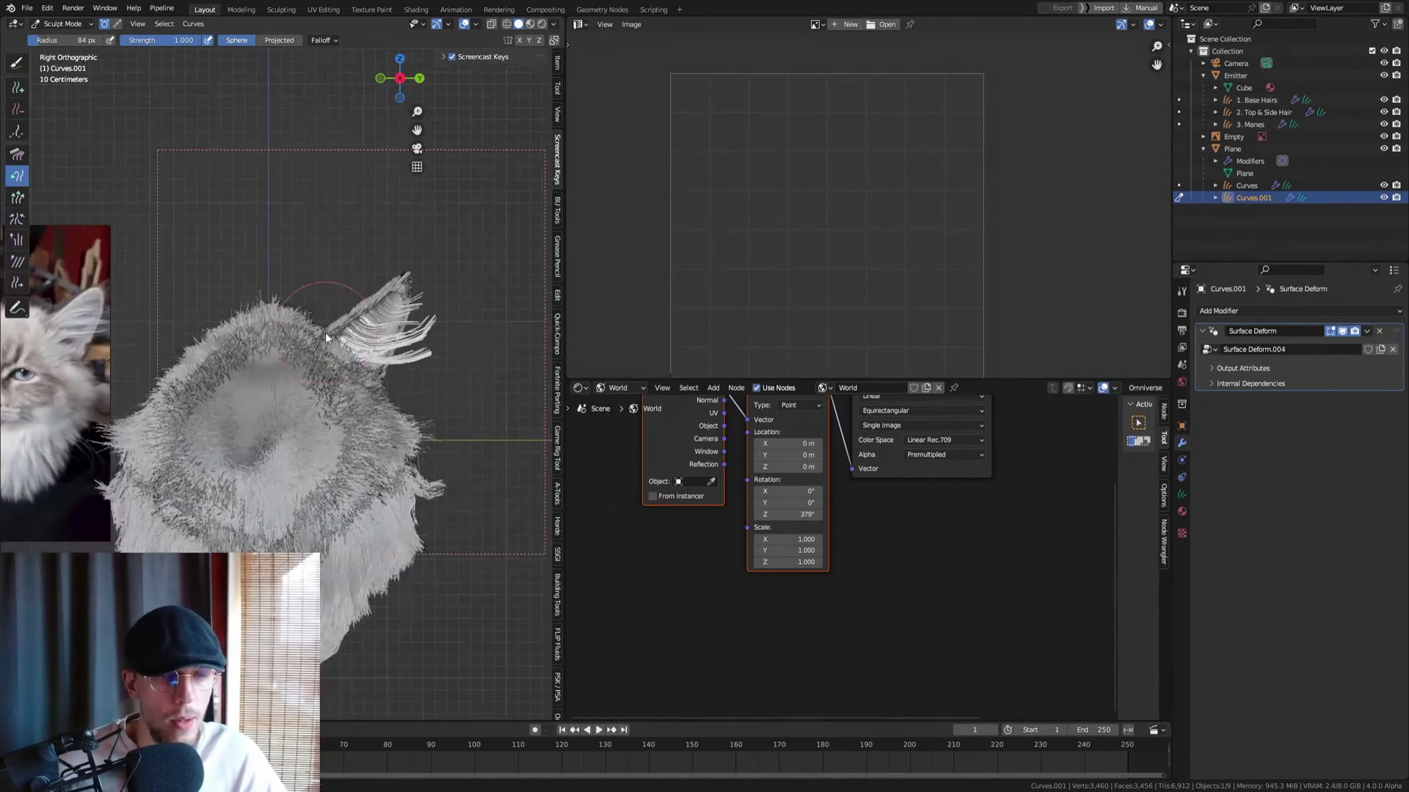
pyautogui.scroll(3, 383, 364)
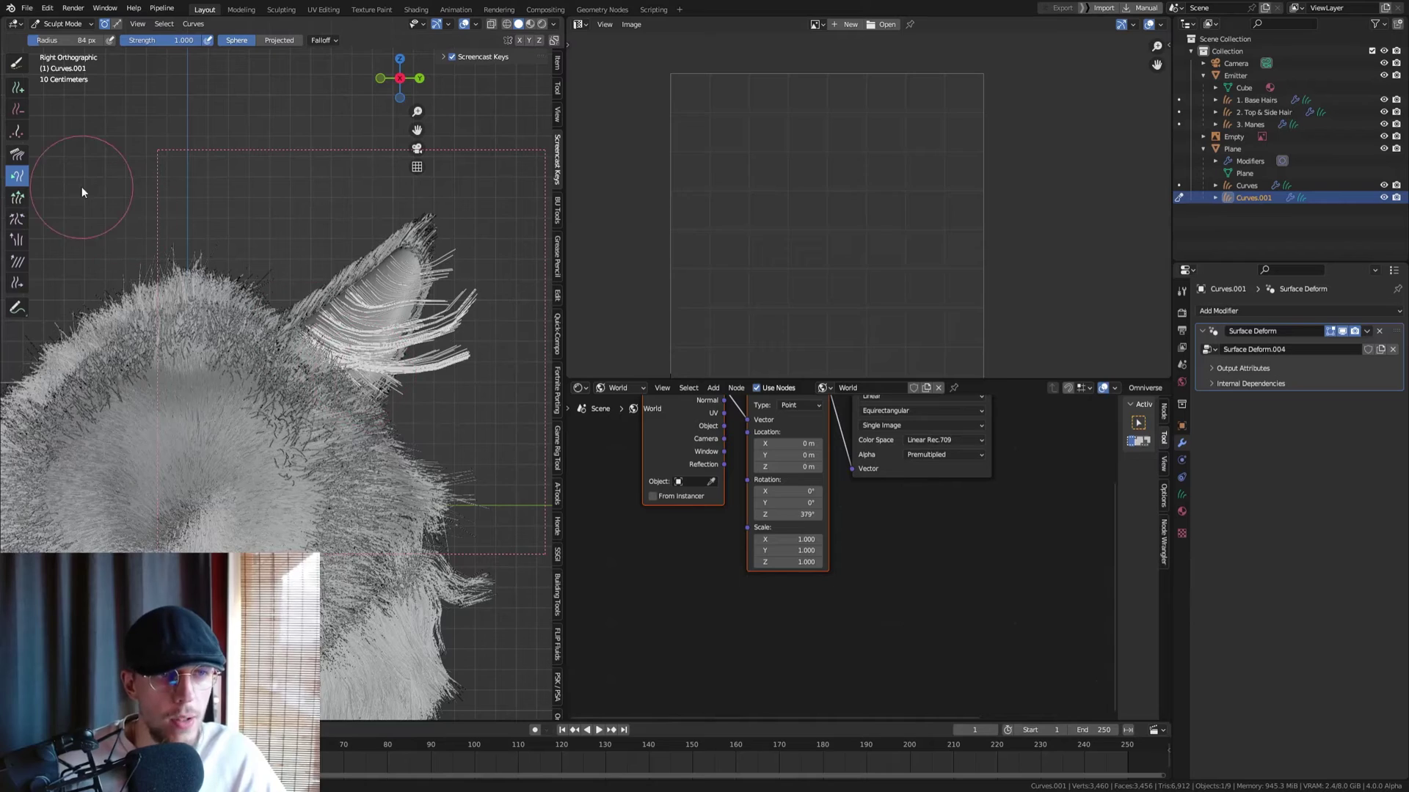
pyautogui.click(17, 154)
pyautogui.scroll(2, 433, 371)
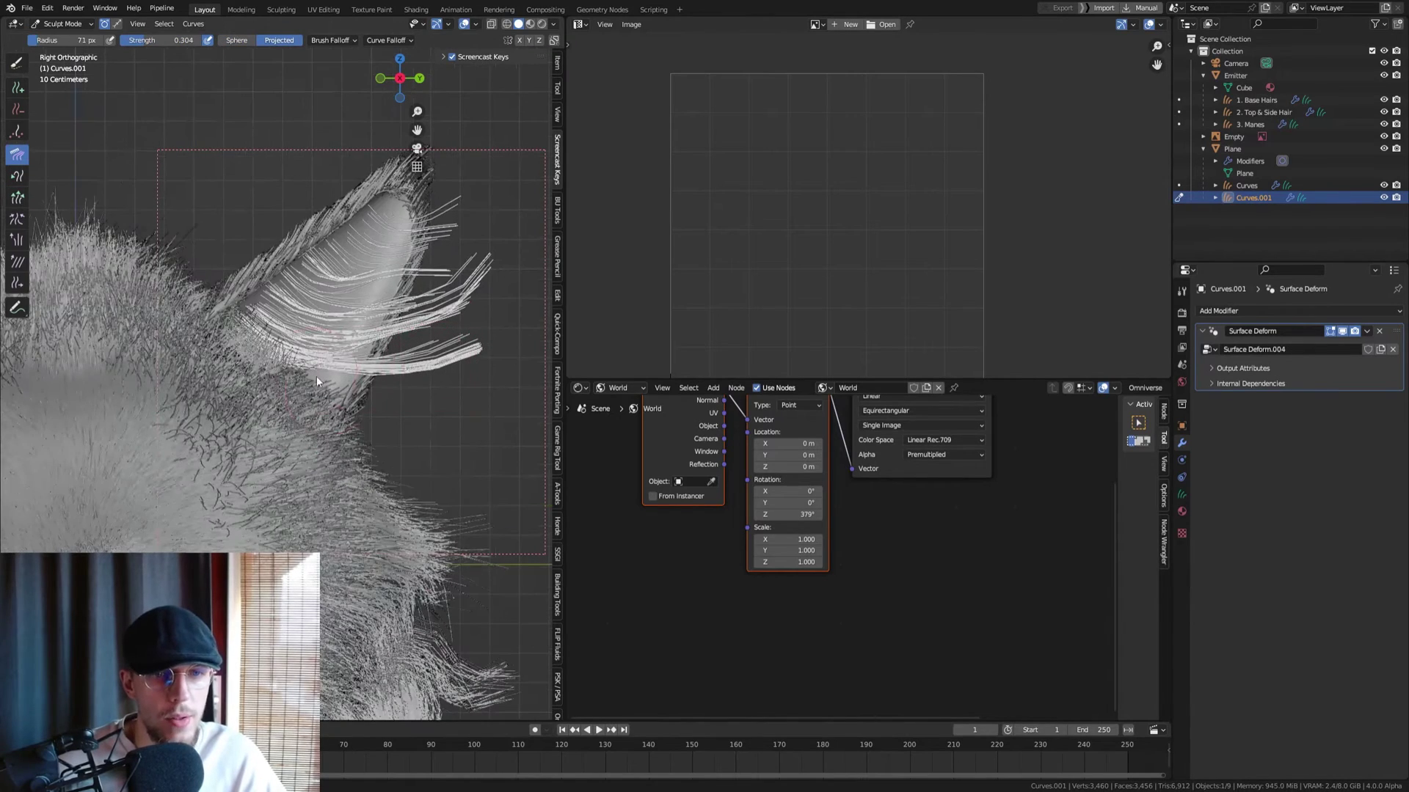
pyautogui.moveTo(369, 389)
pyautogui.mouseDown()
pyautogui.moveTo(380, 416)
pyautogui.moveTo(437, 341)
pyautogui.moveTo(470, 412)
pyautogui.moveTo(506, 367)
pyautogui.moveTo(361, 412)
pyautogui.moveTo(451, 370)
pyautogui.moveTo(431, 315)
pyautogui.moveTo(468, 304)
pyautogui.mouseUp()
pyautogui.press('f')
pyautogui.click(434, 367)
pyautogui.press('f')
pyautogui.click(404, 297)
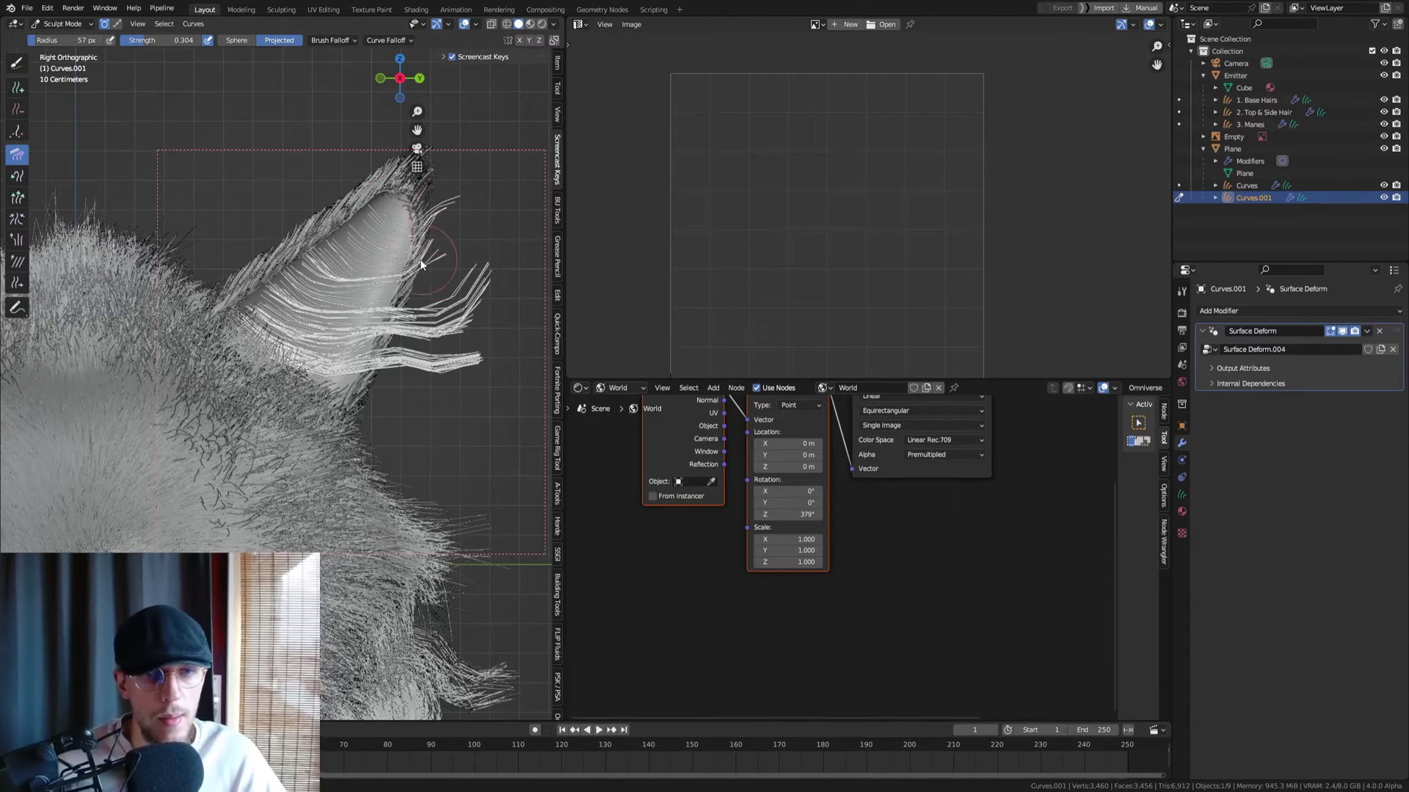
# Thin out the long strands protruding beyond the ear's outer edge with the Delete brush at 28 px radius
pyautogui.scroll(-5, 430, 256)
pyautogui.scroll(5, 273, 248)
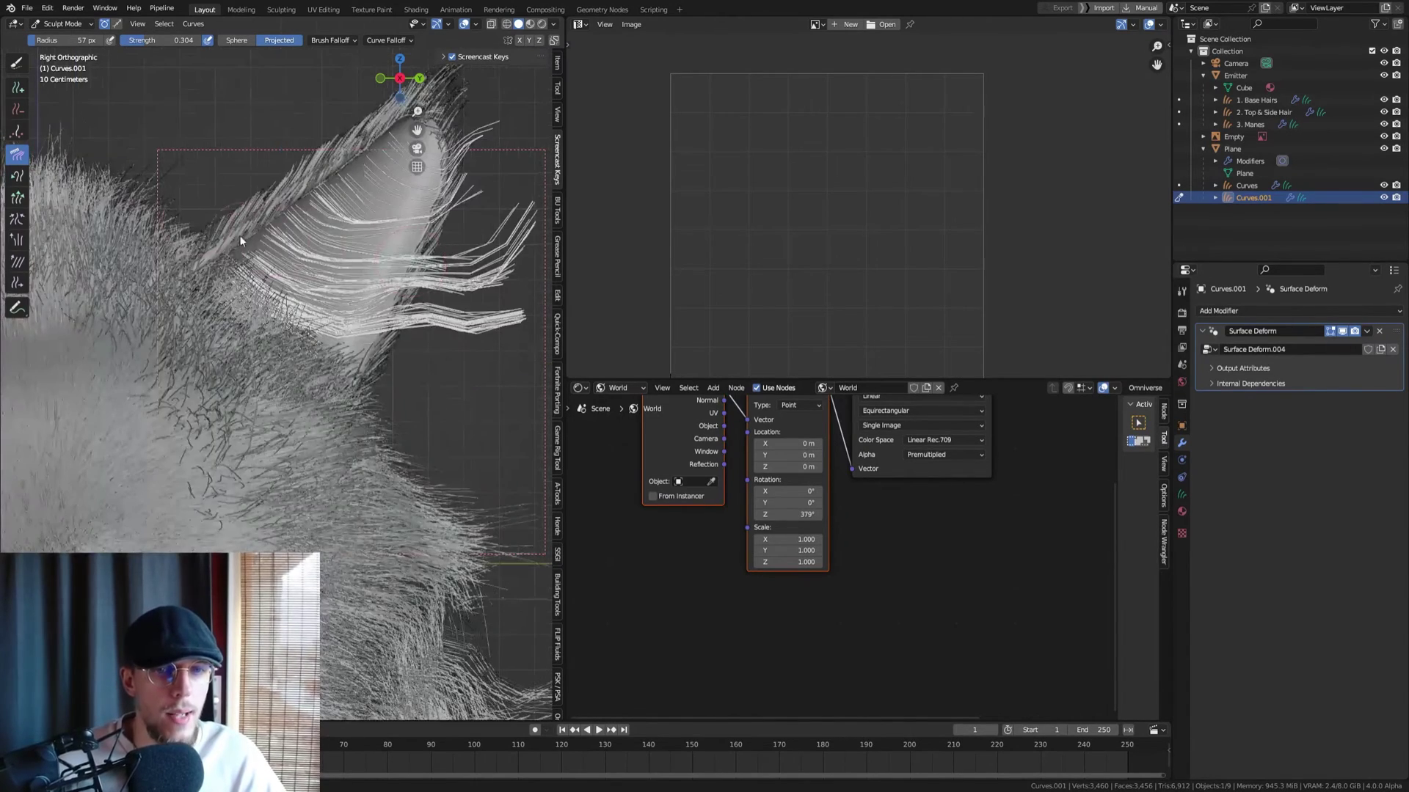
pyautogui.click(17, 108)
pyautogui.scroll(4, 376, 363)
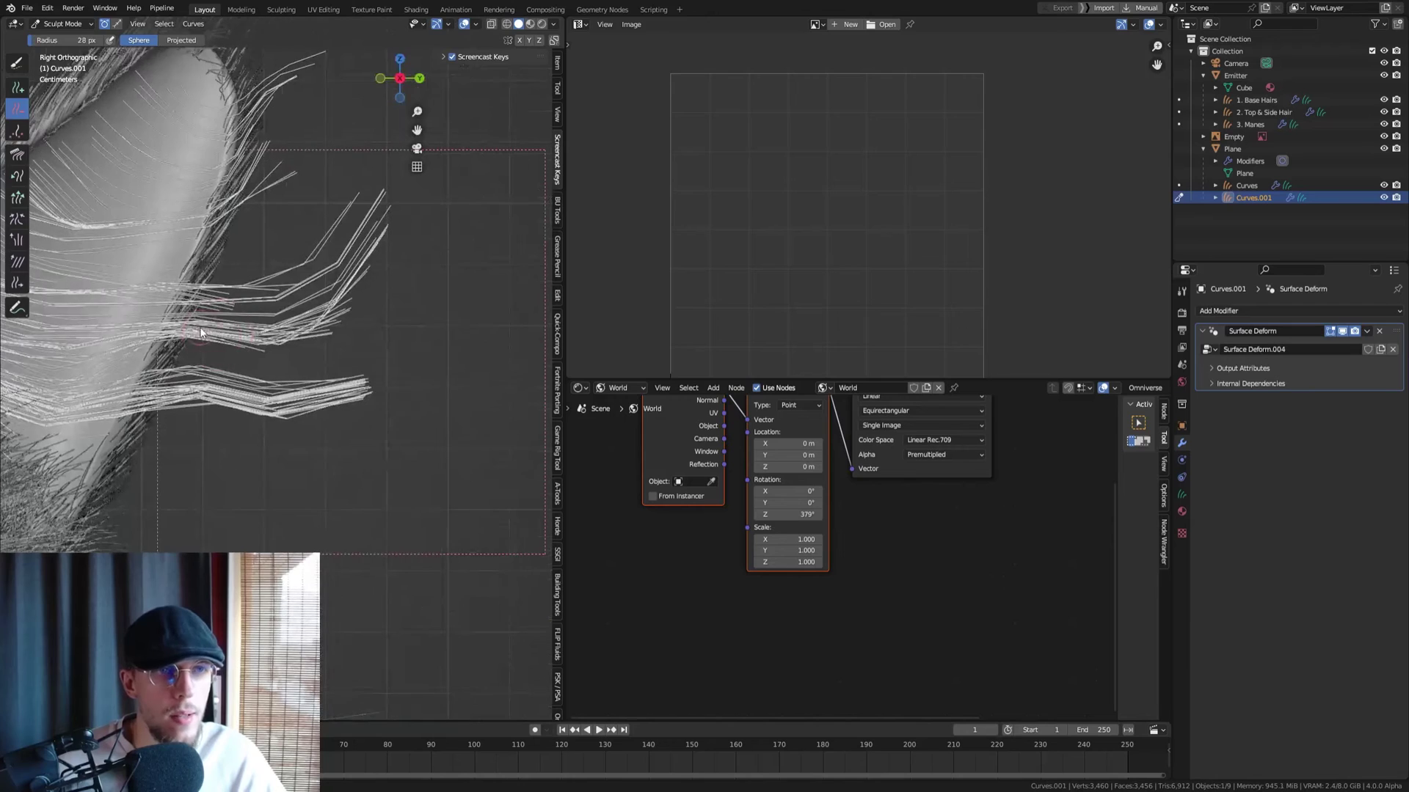
pyautogui.moveTo(353, 405); pyautogui.dragTo(353, 395)
pyautogui.moveTo(349, 292)
pyautogui.mouseDown()
pyautogui.moveTo(353, 318)
pyautogui.moveTo(324, 315)
pyautogui.mouseUp()
pyautogui.scroll(-8, 349, 293)
pyautogui.scroll(2, 349, 279)
# Gather the tips of the protruding strands with the Pinch brush at 90 px radius
pyautogui.click(17, 219)
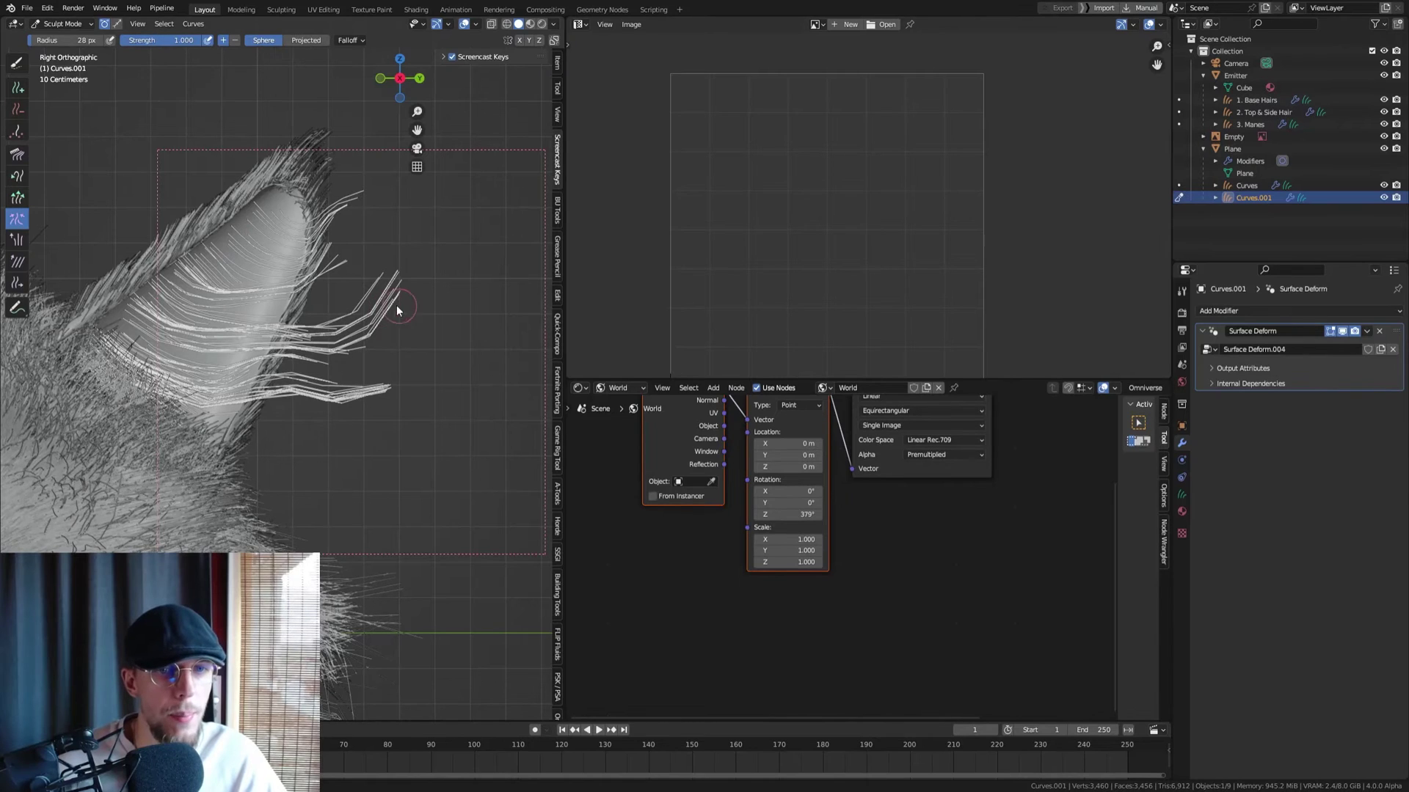
pyautogui.press('f')
pyautogui.click(404, 321)
pyautogui.moveTo(372, 323); pyautogui.dragTo(395, 301)
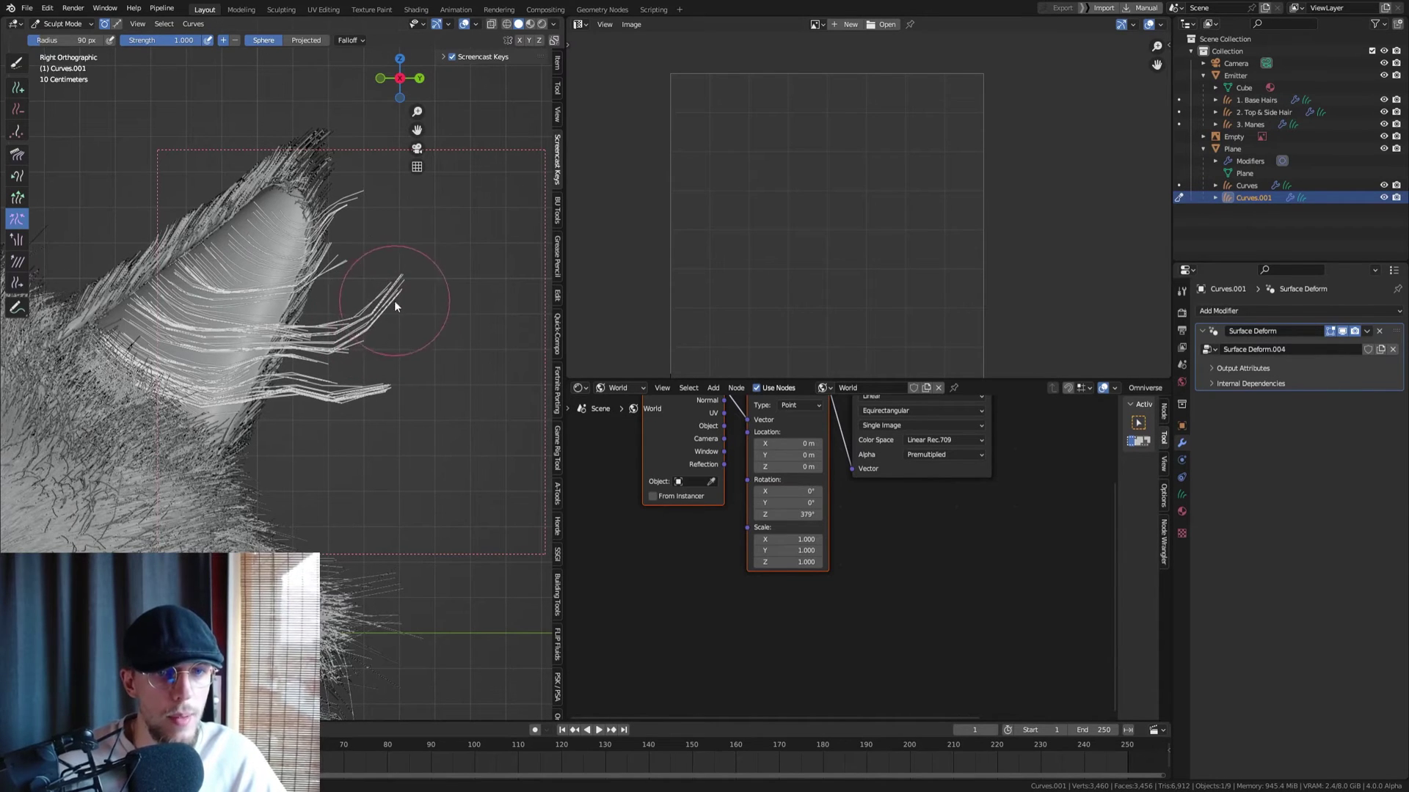
pyautogui.scroll(-4, 430, 309)
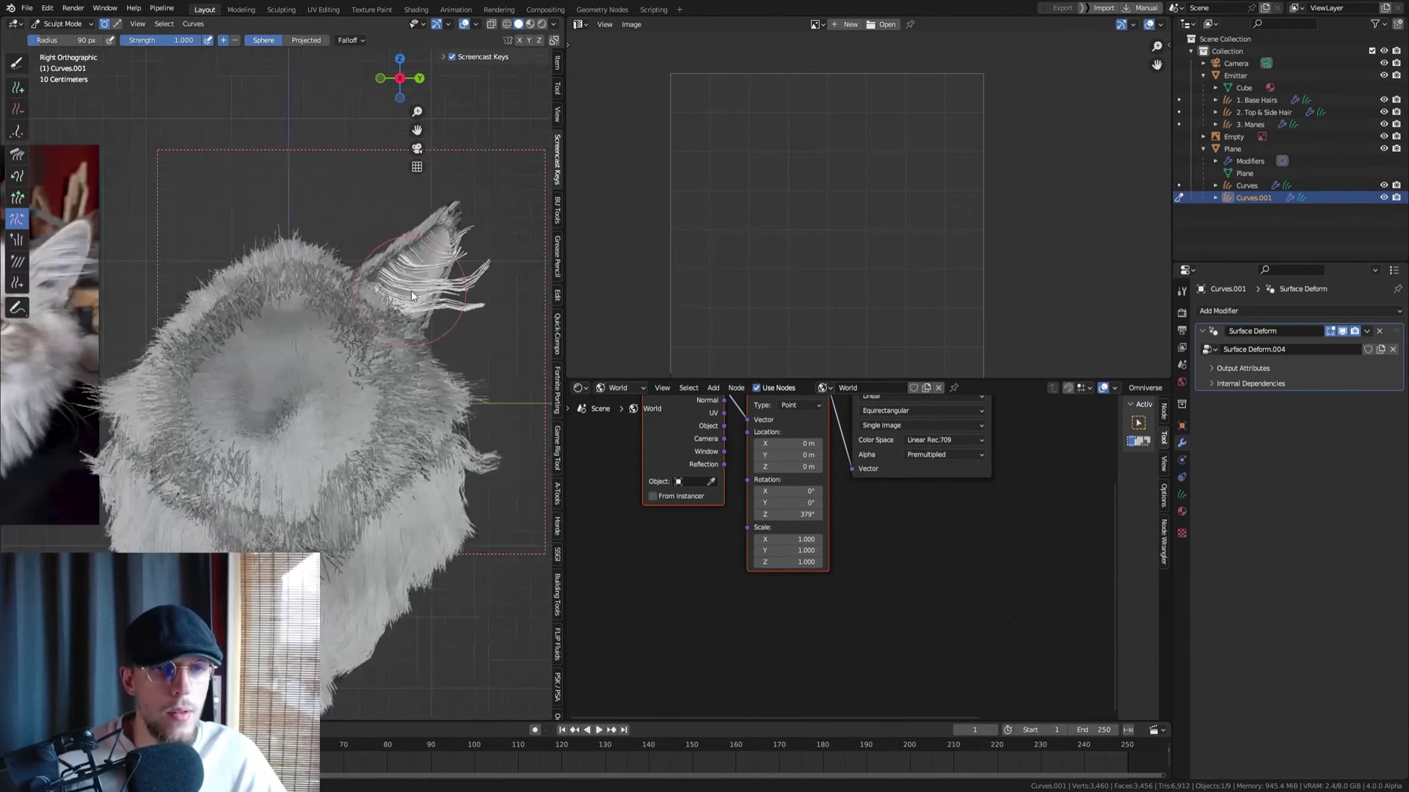
# Comb the gathered strands beyond the ear's outer edge into softer curves with the Comb brush at 90 px radius
pyautogui.scroll(4, 410, 293)
pyautogui.keyDown('shift'); pyautogui.moveTo(330, 174); pyautogui.dragTo(139, 215, button='middle'); pyautogui.keyUp('shift')
pyautogui.click(19, 156)
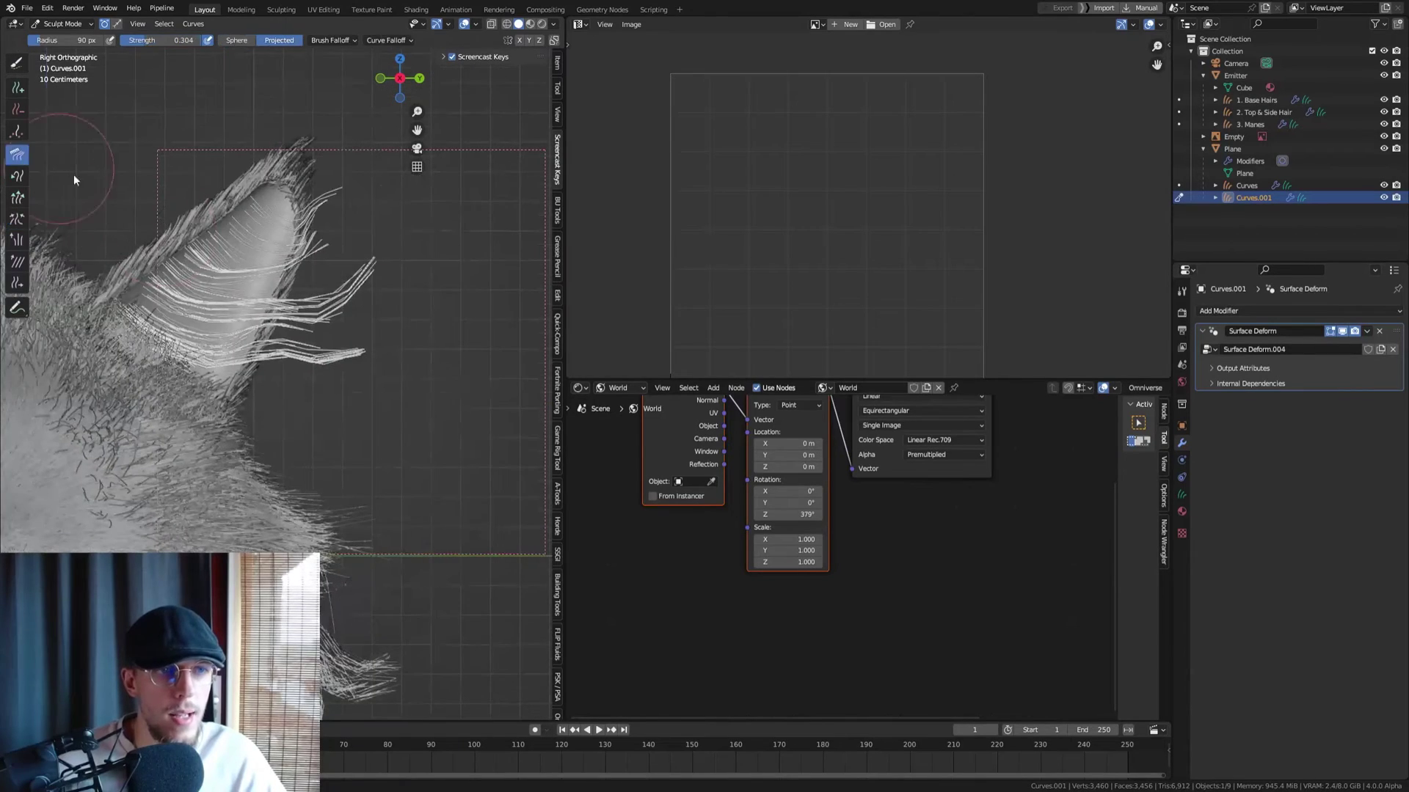
pyautogui.scroll(4, 235, 247)
pyautogui.moveTo(484, 336)
pyautogui.mouseDown()
pyautogui.moveTo(428, 357)
pyautogui.moveTo(416, 305)
pyautogui.moveTo(462, 450)
pyautogui.moveTo(472, 408)
pyautogui.moveTo(462, 442)
pyautogui.mouseUp()
pyautogui.scroll(-5, 352, 344)
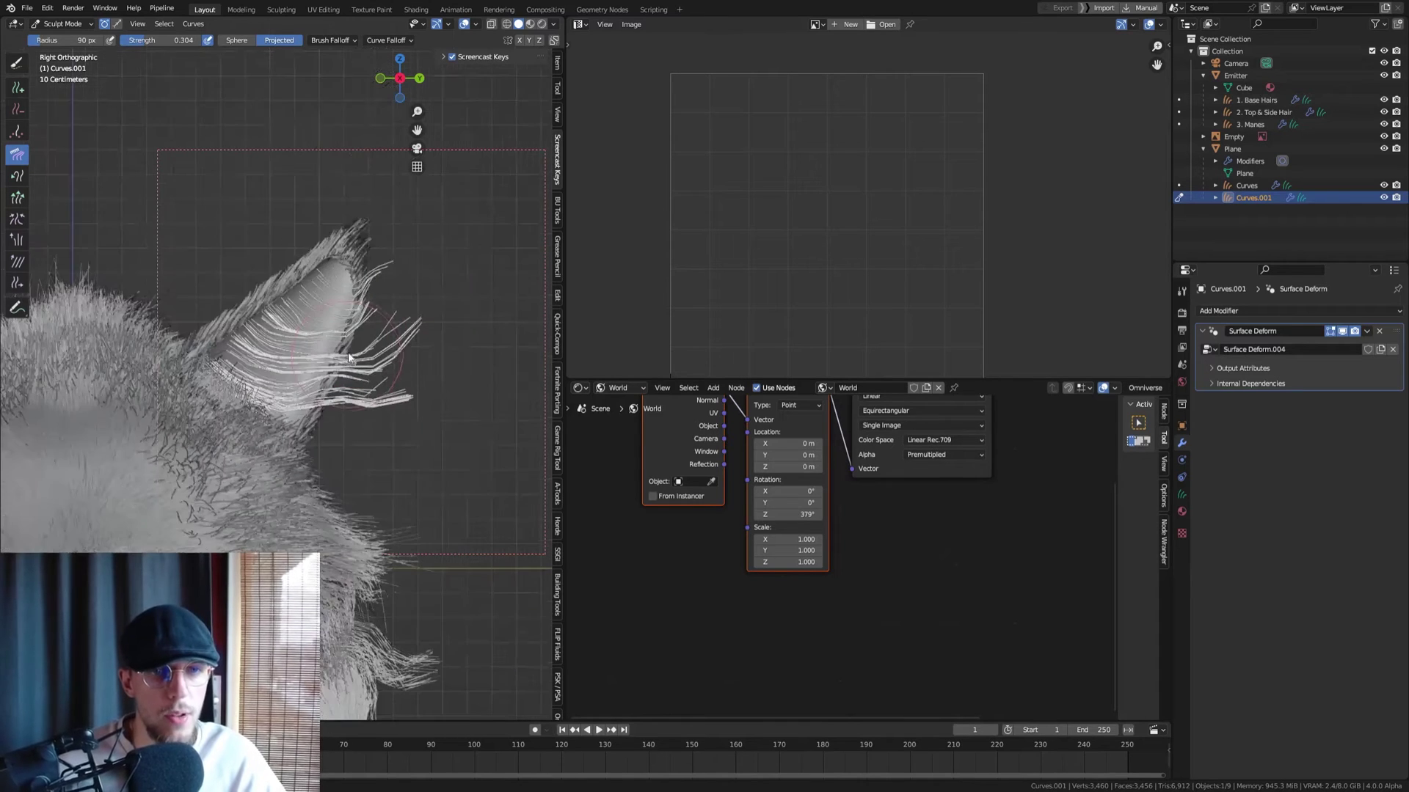
# In top view, bend the tips of the protruding inner-ear strands sideways with the Comb brush at 245 px radius and 0.304 strength
pyautogui.click(66, 38)
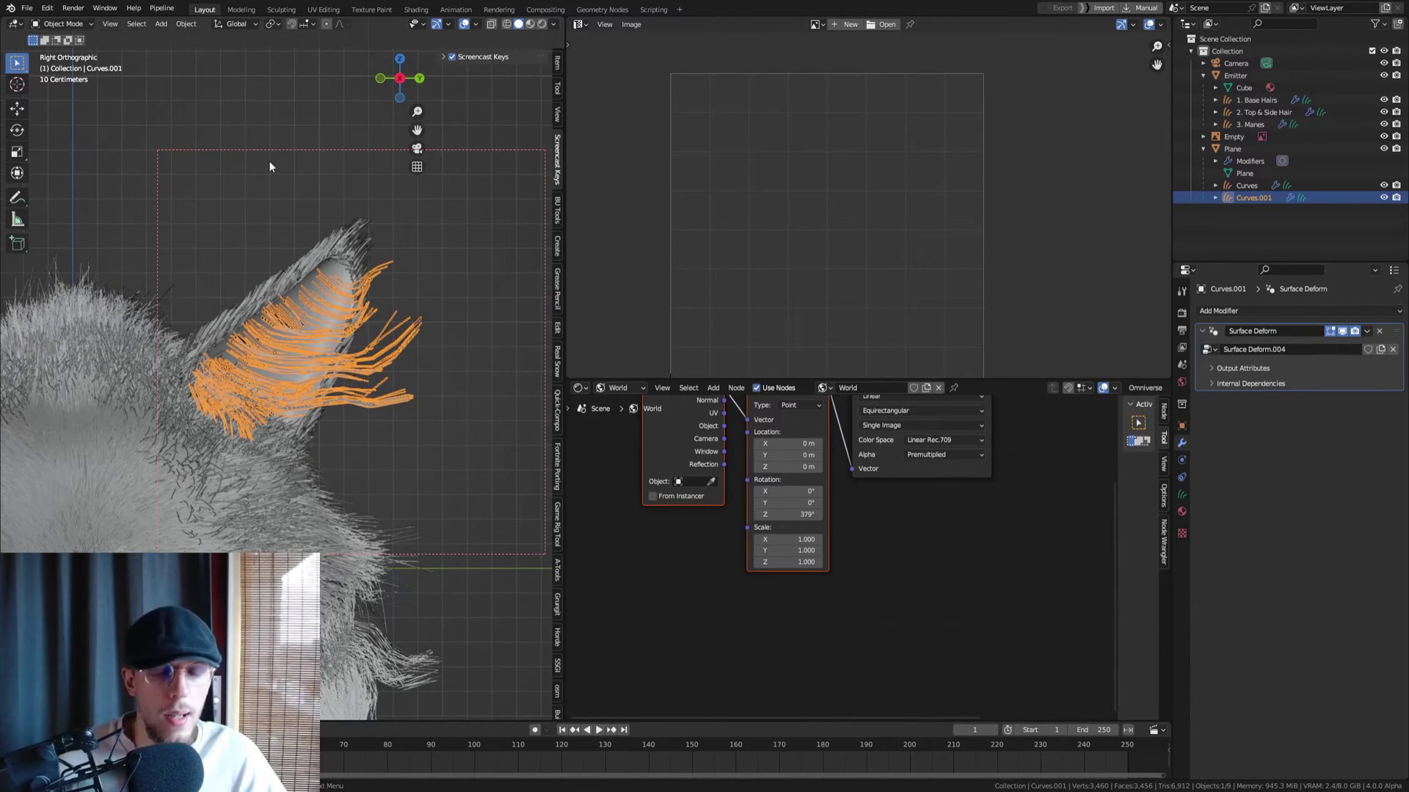
pyautogui.press('KP_7')
pyautogui.click(62, 23)
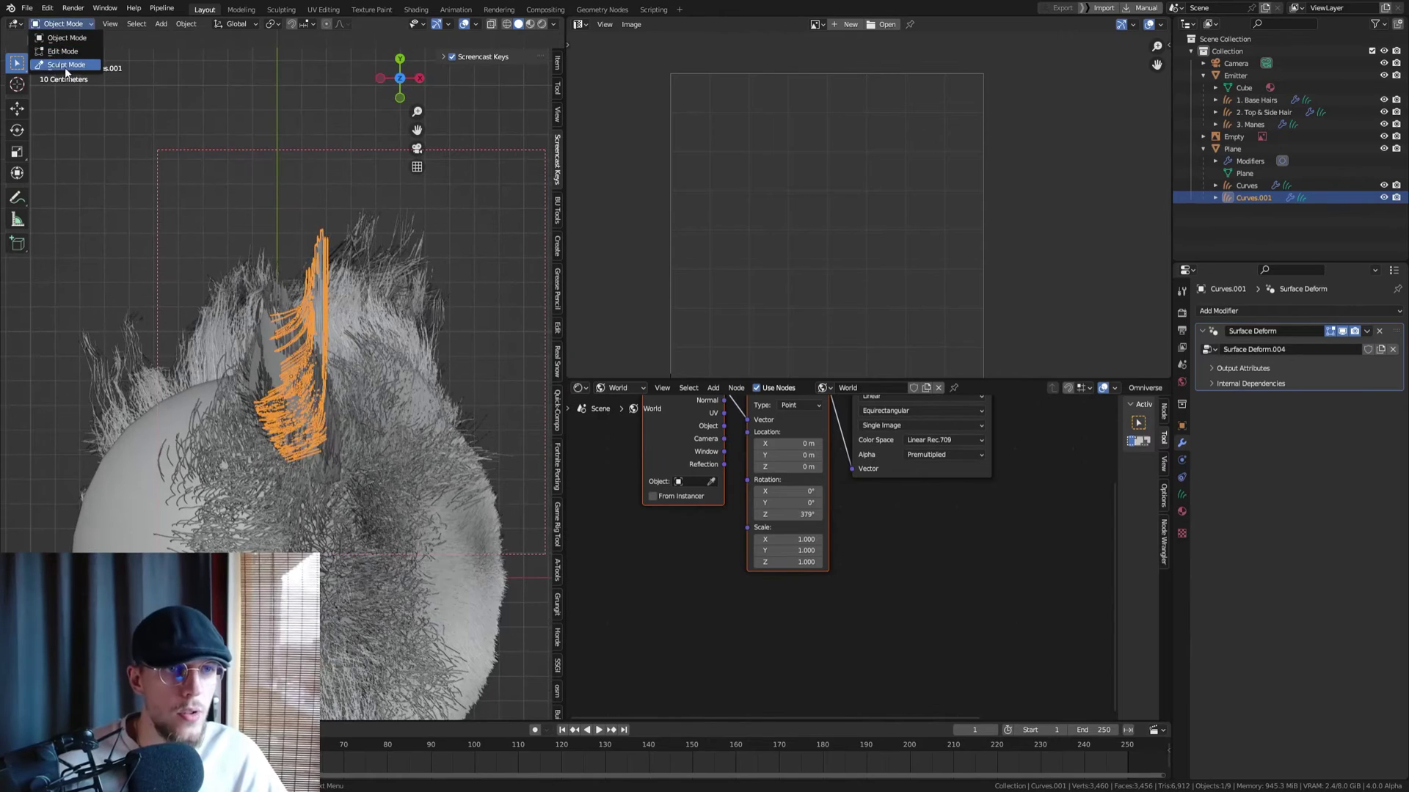
pyautogui.click(65, 64)
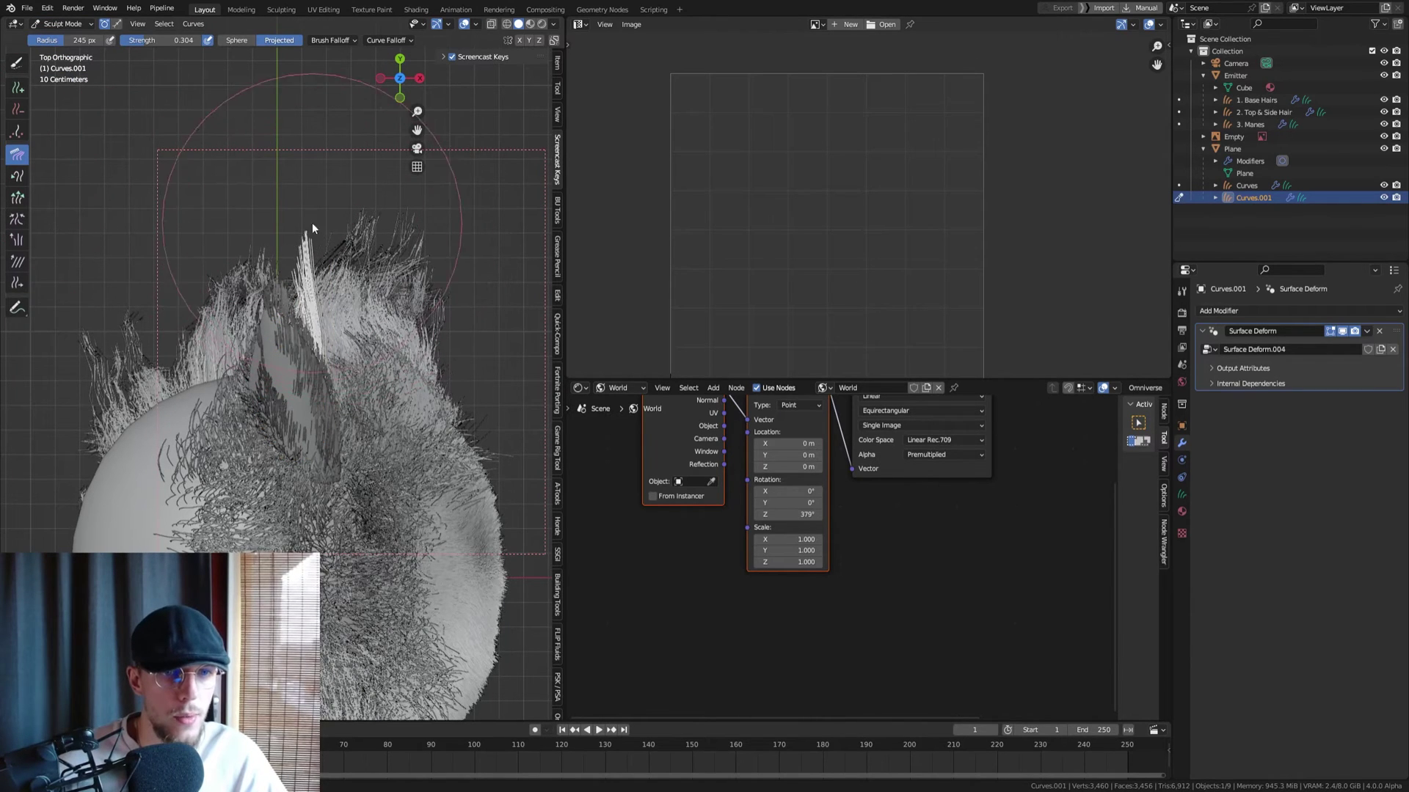
pyautogui.click(62, 23)
pyautogui.click(65, 38)
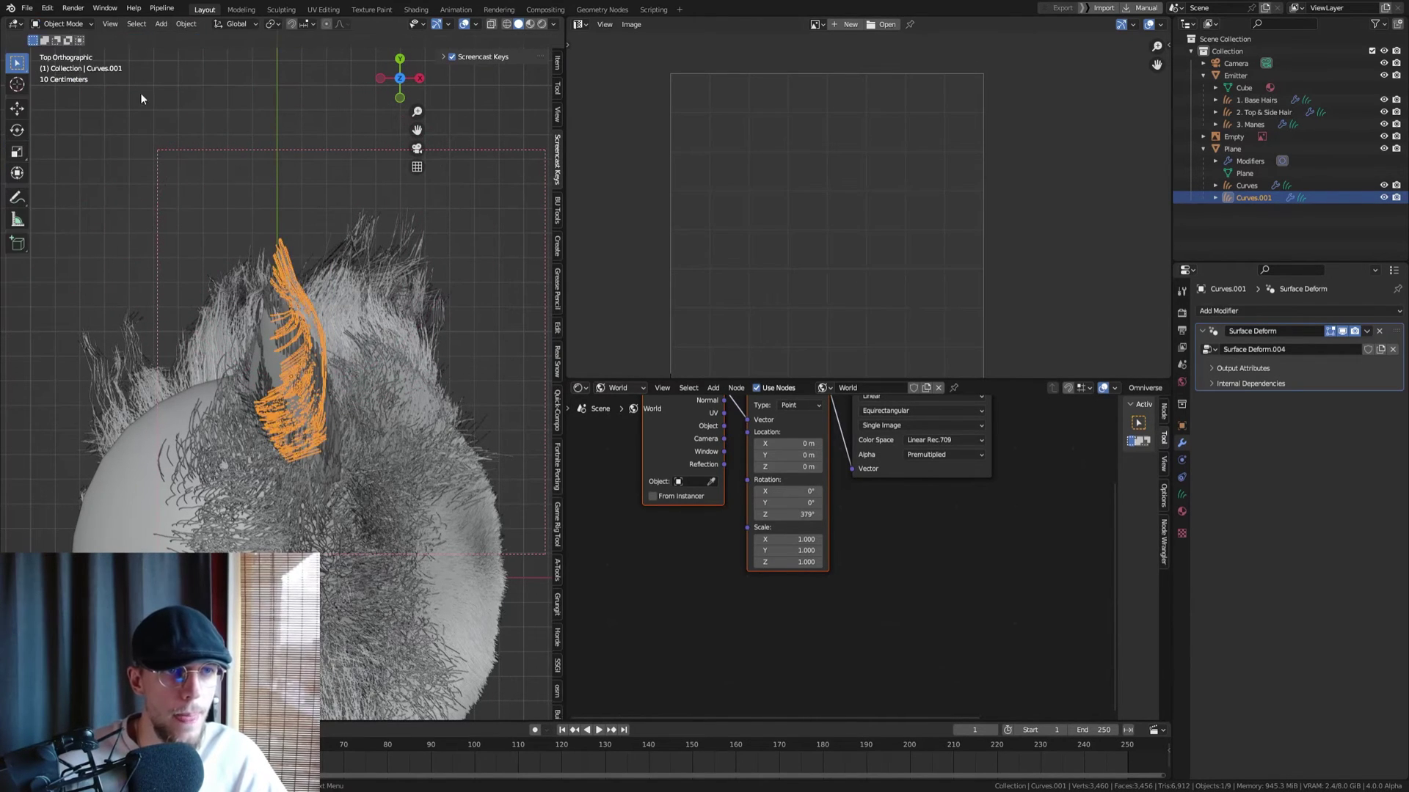
pyautogui.press('KP_3')
pyautogui.click(236, 169)
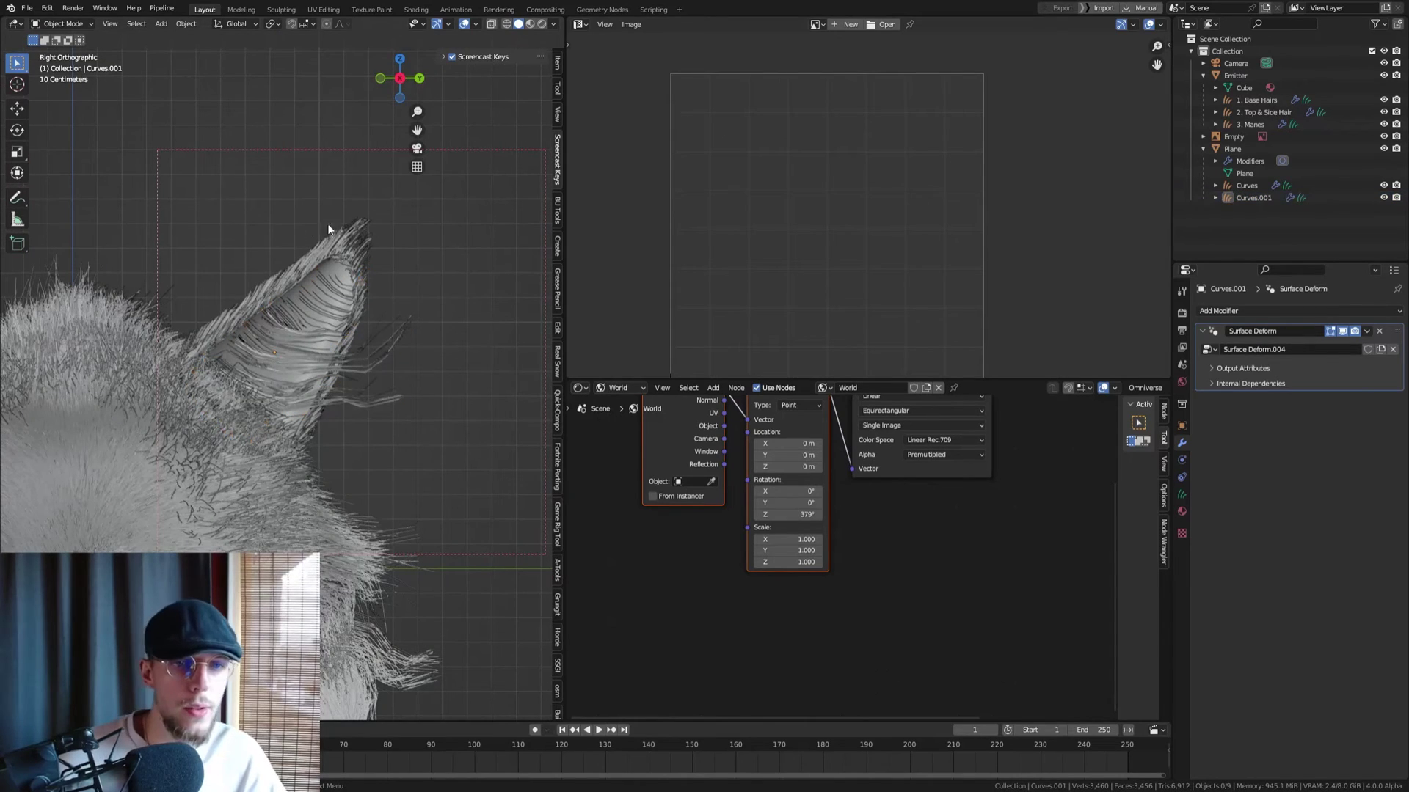
# Comb the long inner-ear strands farther outward past the ear's outer edge in side view, using the Comb brush at 245 px radius
pyautogui.scroll(-5, 365, 250)
pyautogui.scroll(4, 378, 226)
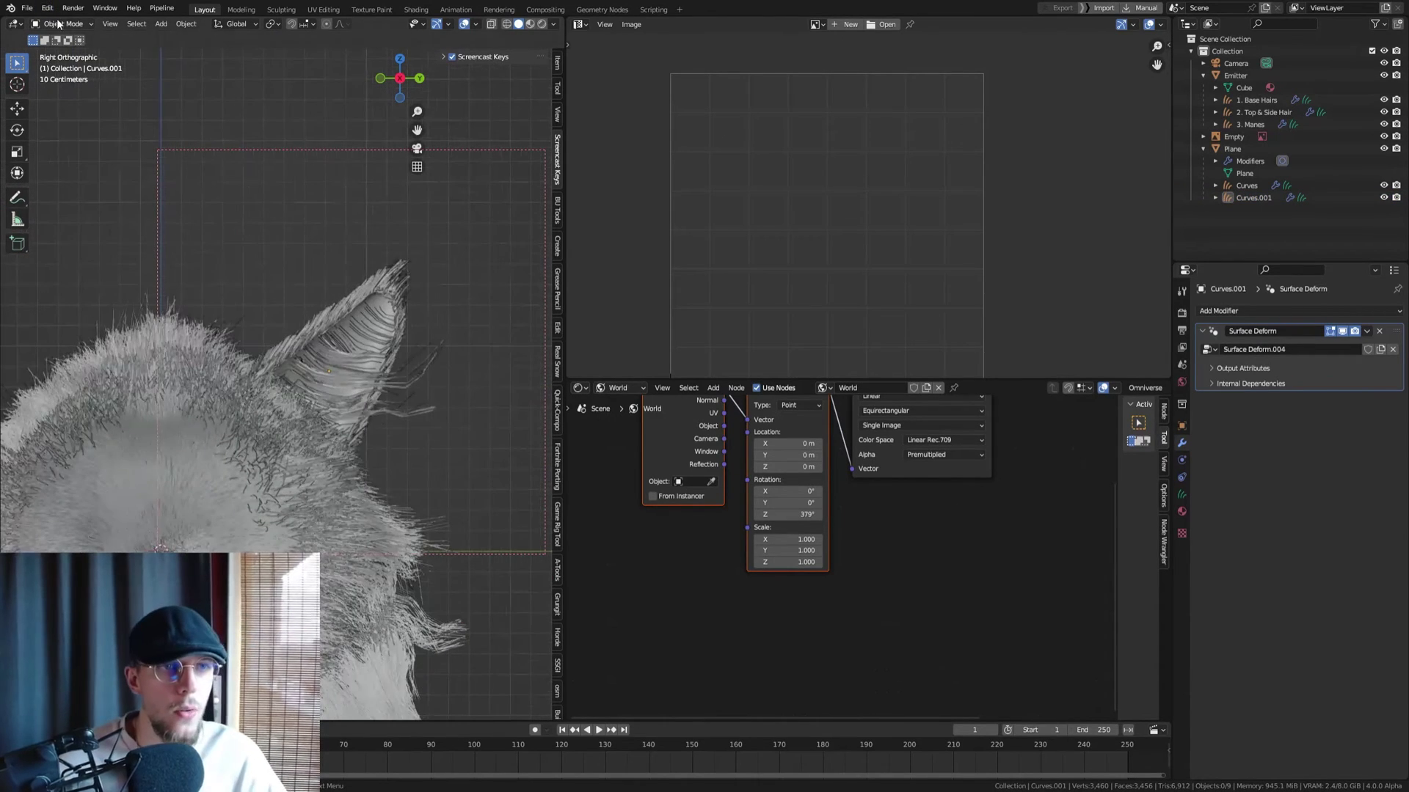
pyautogui.click(367, 328)
pyautogui.click(62, 23)
pyautogui.click(62, 64)
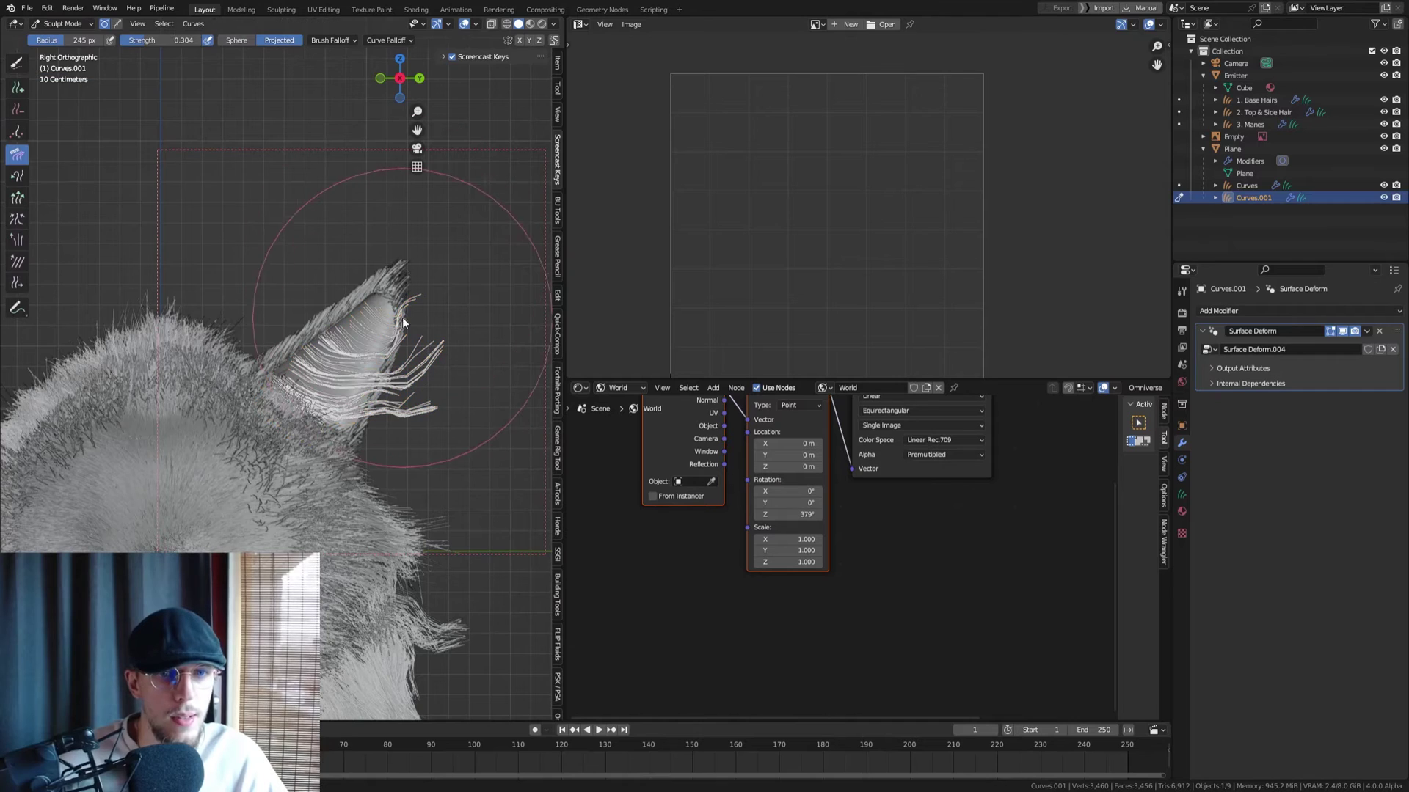
pyautogui.moveTo(411, 326); pyautogui.dragTo(445, 321)
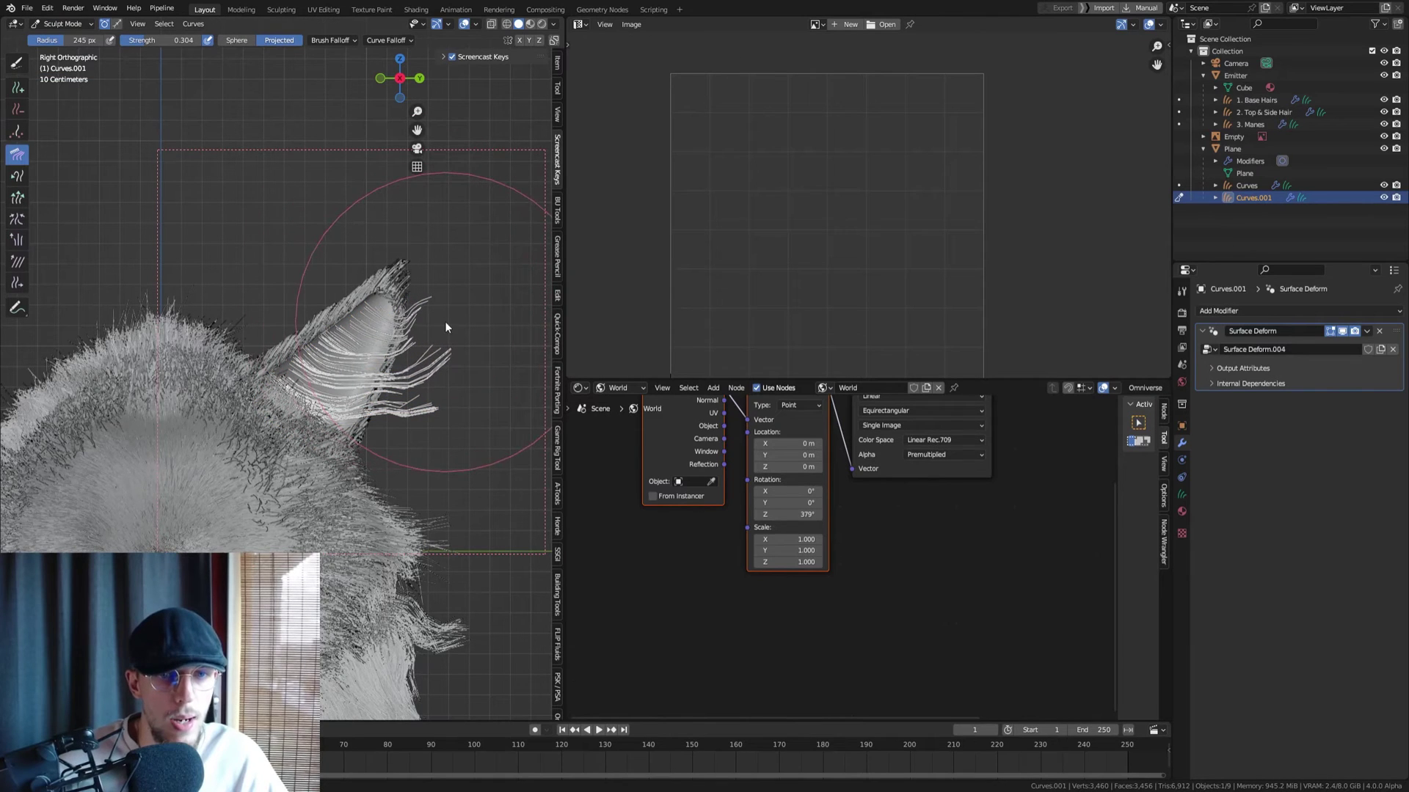
pyautogui.click(68, 38)
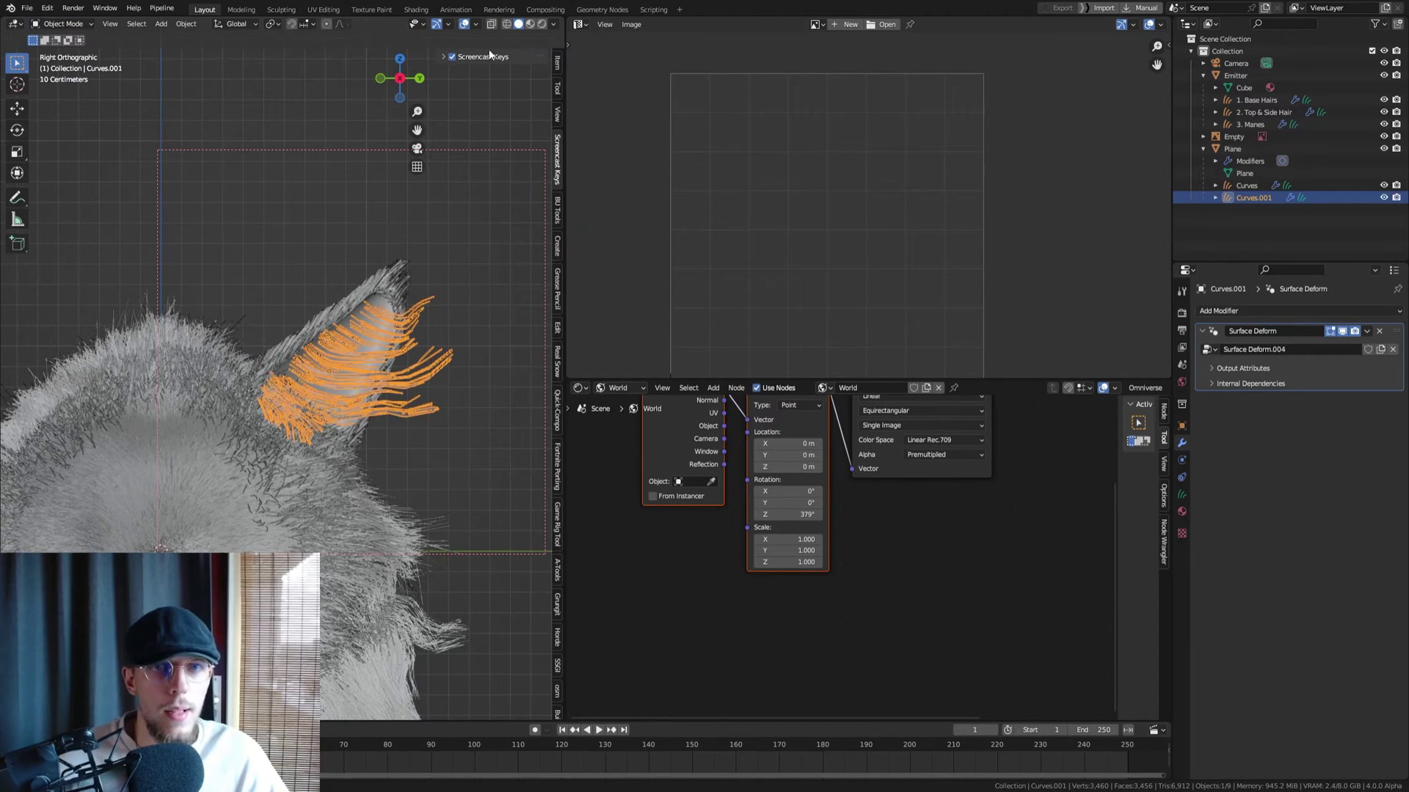
# Display the viewport in rendered shading, select the outer-ear hair and show the Essentials hair assets in place of the image editor
pyautogui.click(542, 25)
pyautogui.click(324, 188)
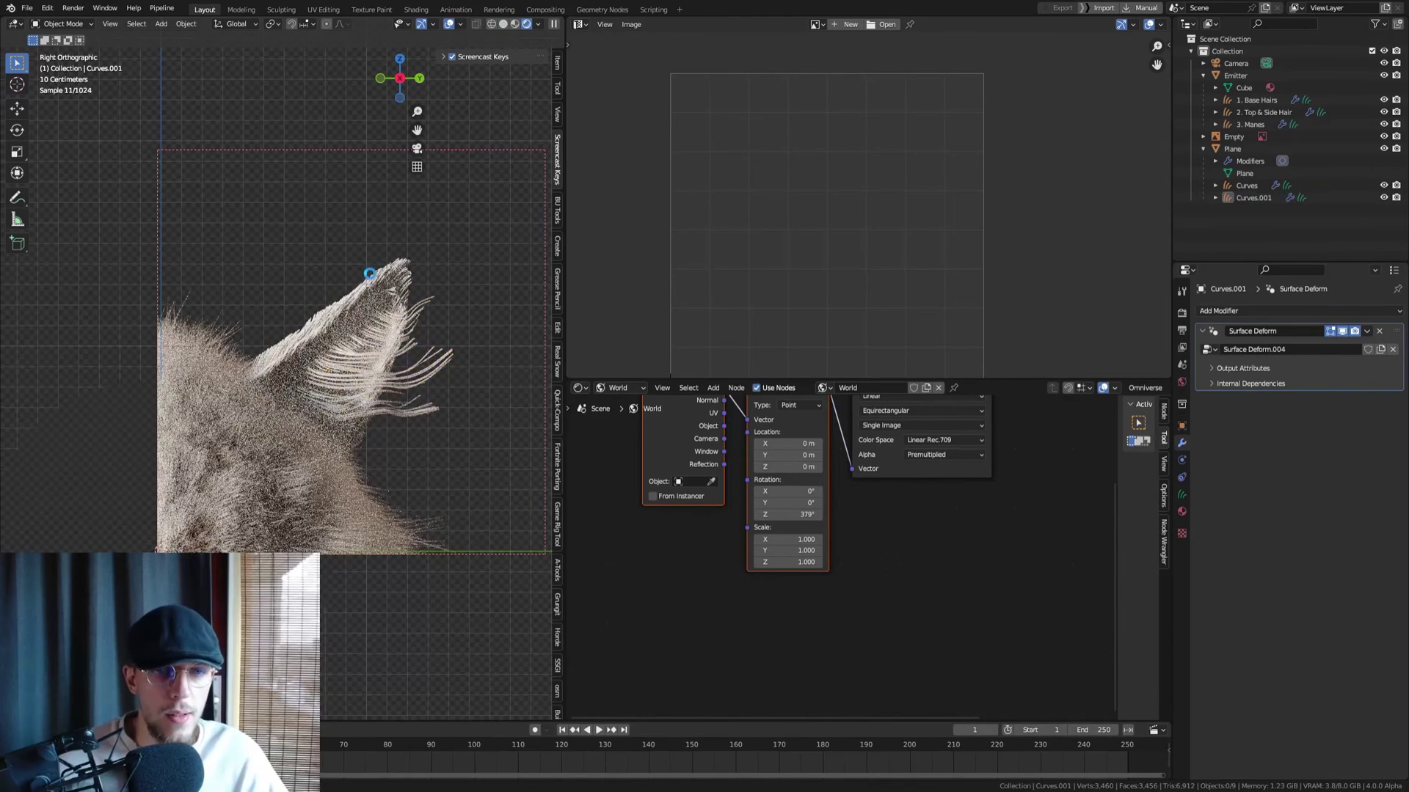
pyautogui.click(379, 288)
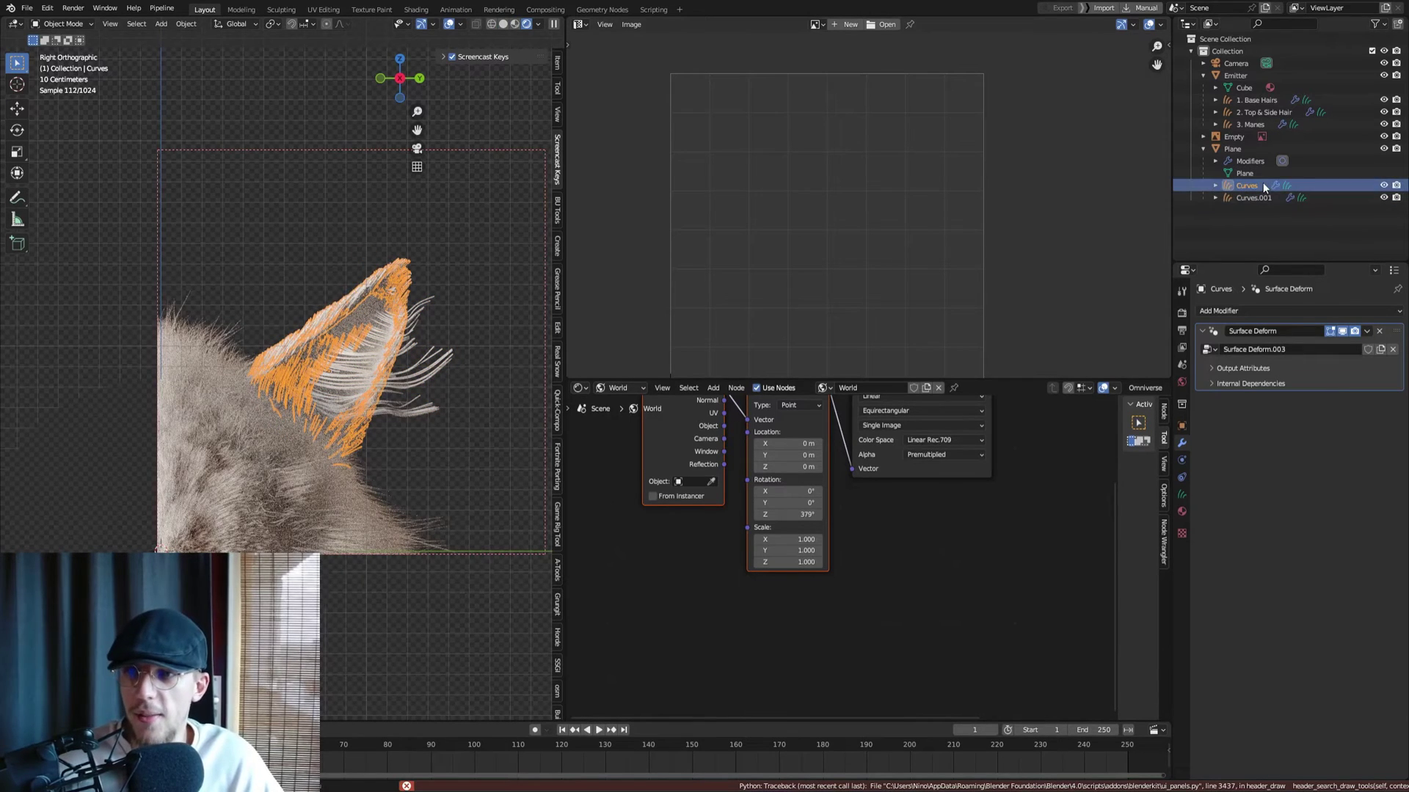
pyautogui.click(574, 24)
pyautogui.click(950, 97)
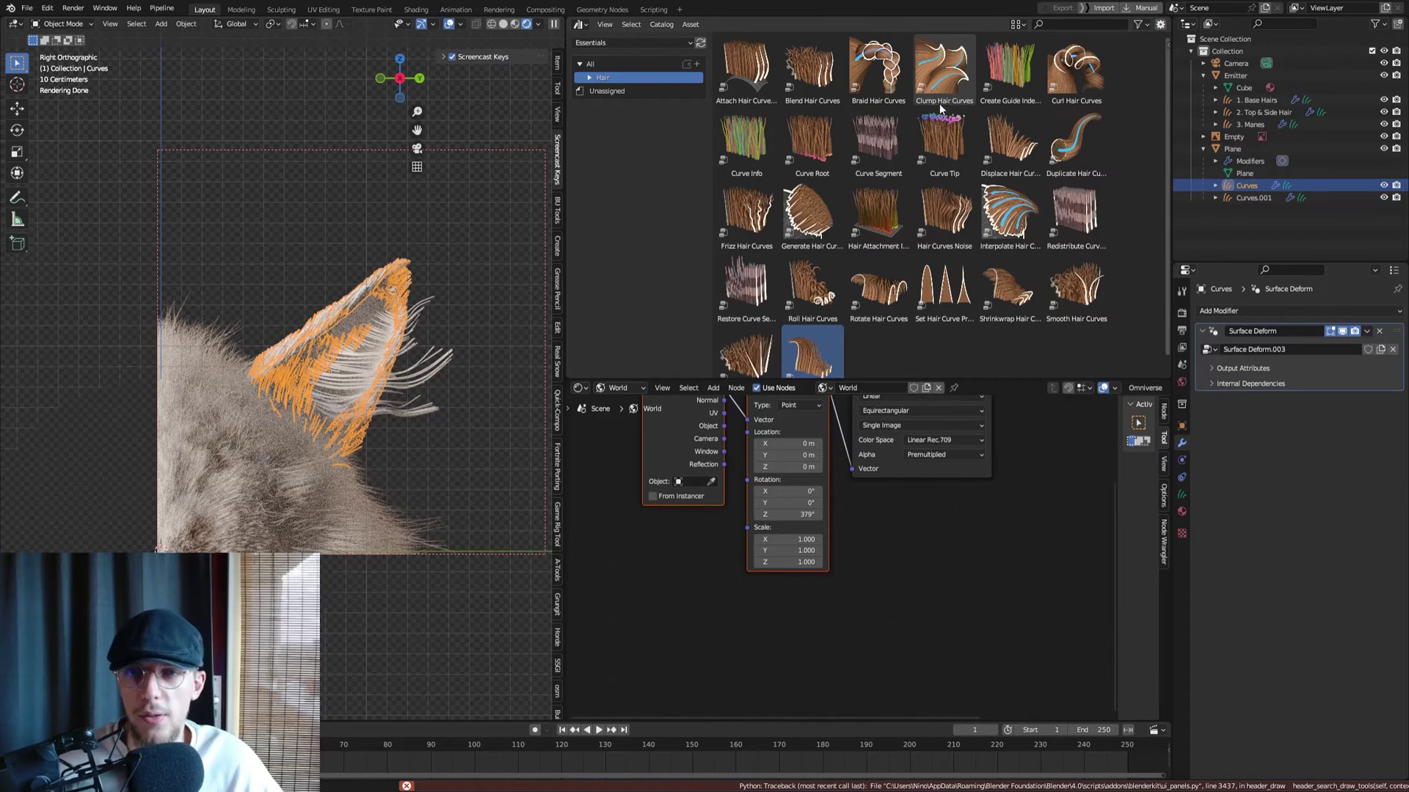
# Apply the Set Hair Curve Profile asset to the outer-ear hair with a radius of 0.003 m
pyautogui.moveTo(944, 290); pyautogui.dragTo(362, 299)
pyautogui.click(1331, 449)
pyautogui.write('.003')
pyautogui.press('Return')
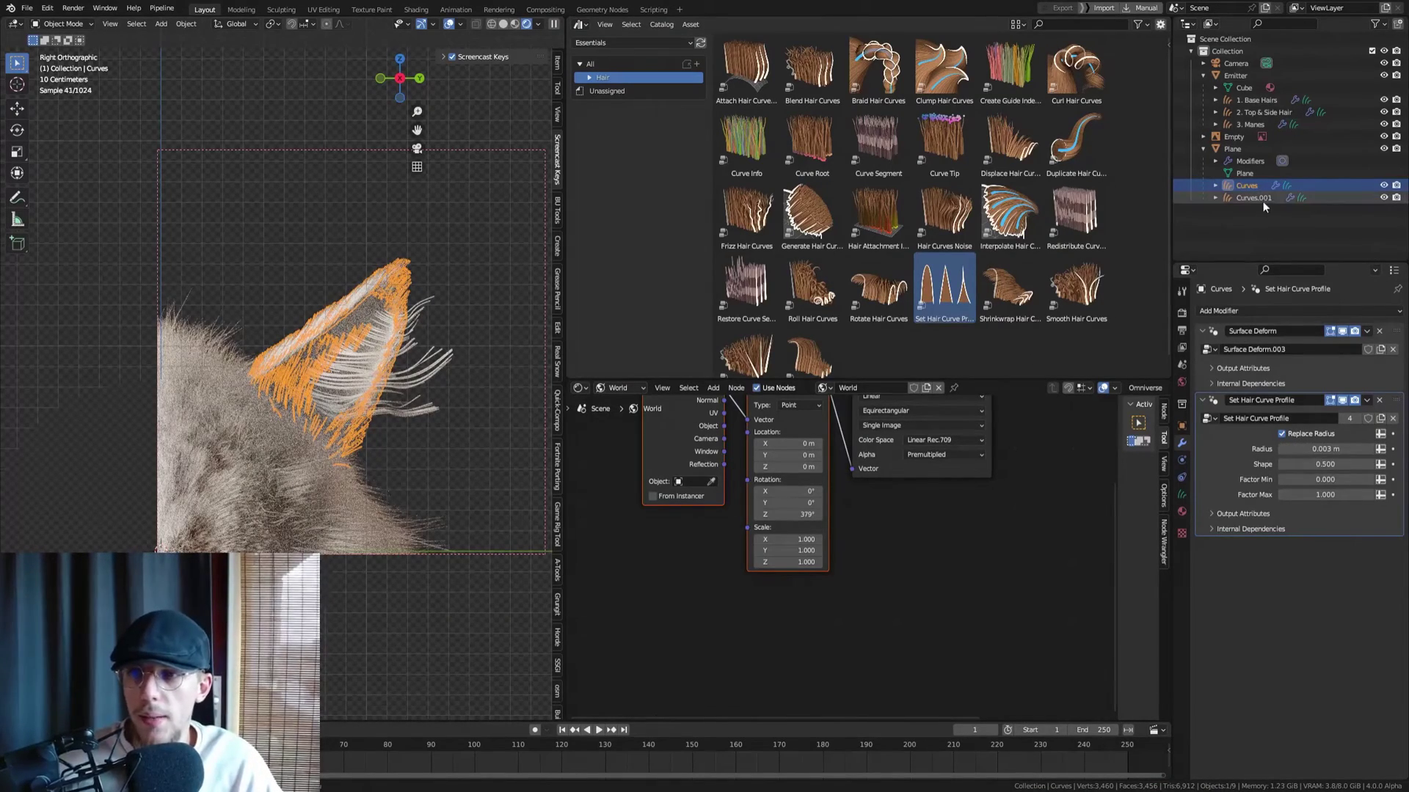
# Apply the Set Hair Curve Profile asset to the long inner-ear hair with a radius of 0.003 m
pyautogui.click(1264, 198)
pyautogui.moveTo(954, 277); pyautogui.dragTo(434, 367)
pyautogui.doubleClick(1325, 448)
pyautogui.write('.003')
pyautogui.press('Return')
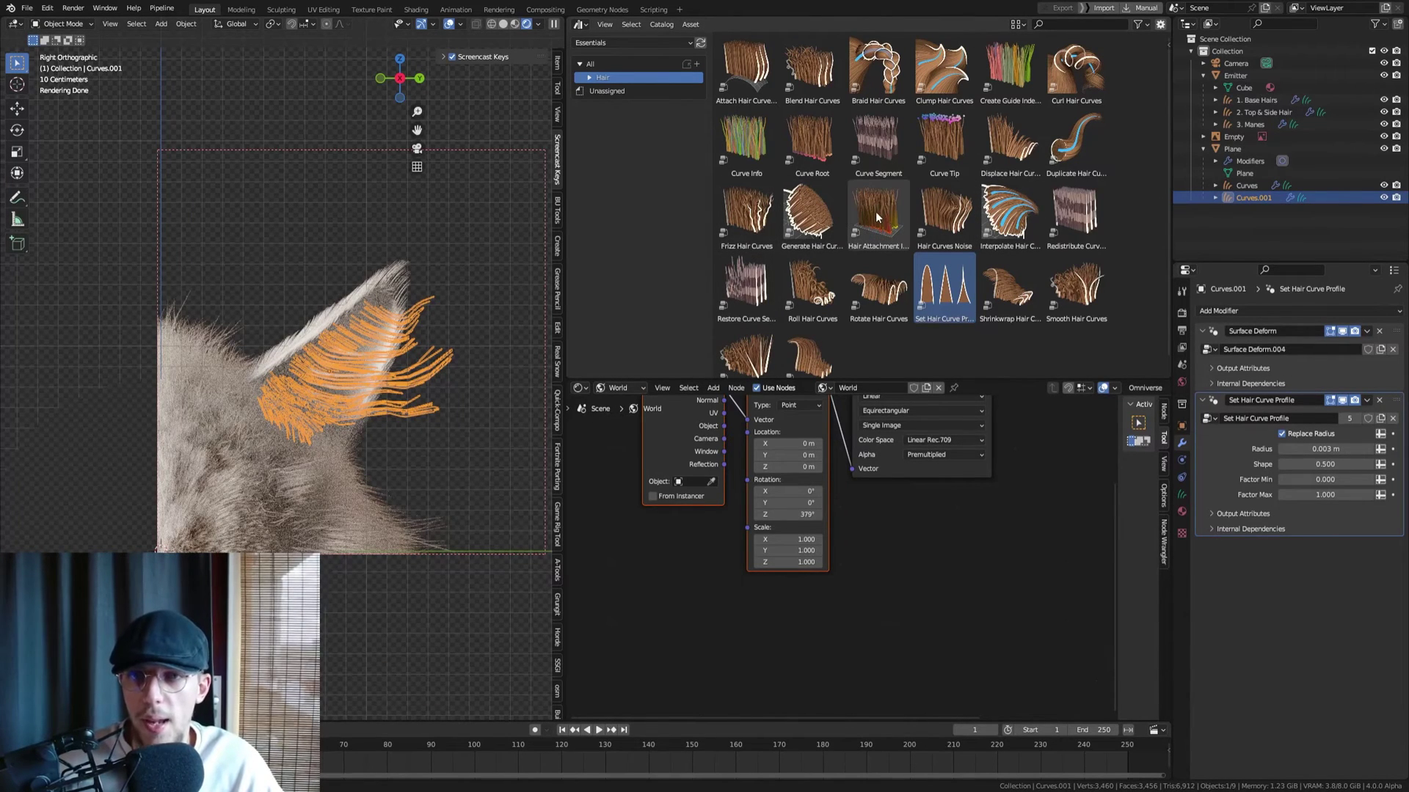
# Add the Duplicate Hair Curves and Clump Hair Curves assets to the long inner-ear hair
pyautogui.moveTo(1076, 143); pyautogui.dragTo(430, 372)
pyautogui.click(500, 289)
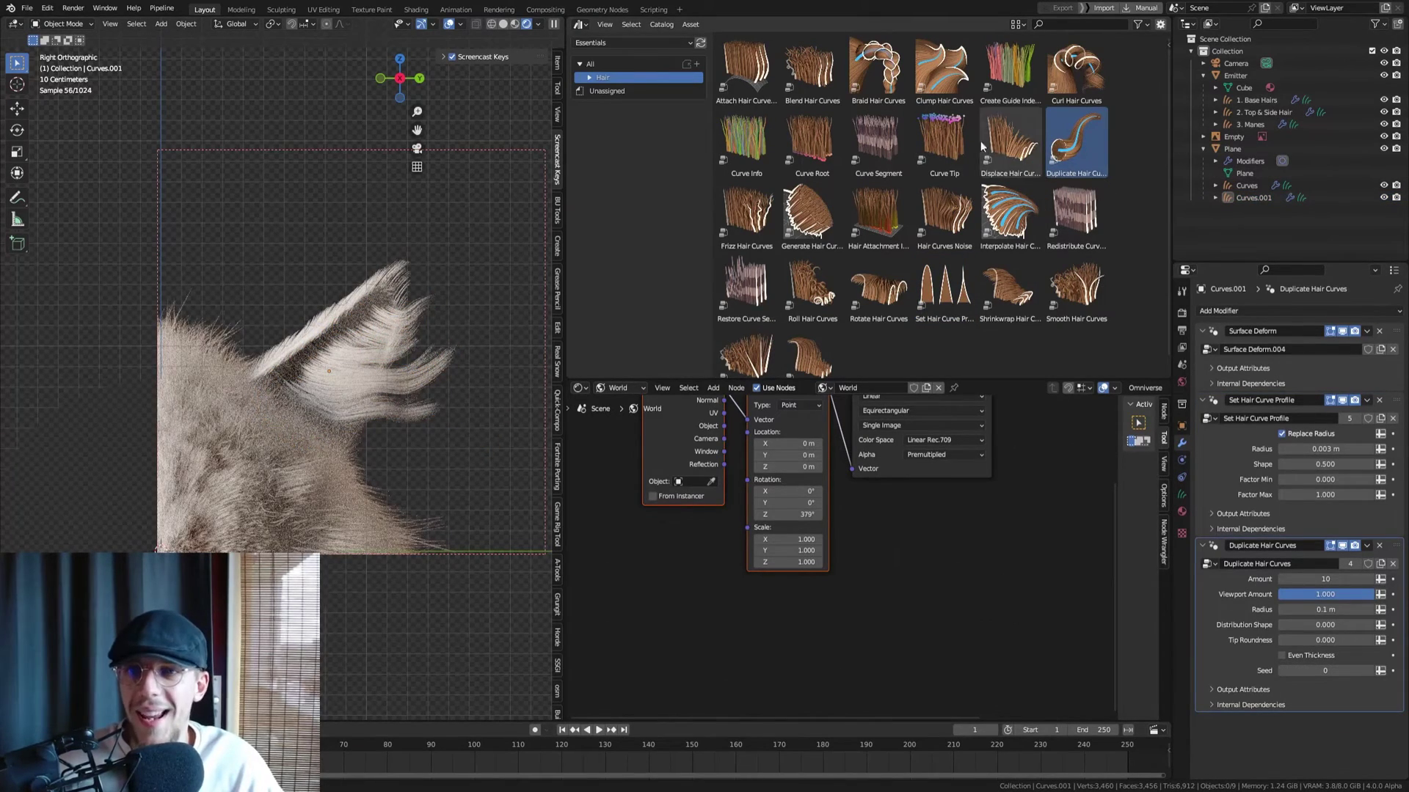
pyautogui.moveTo(945, 70); pyautogui.dragTo(434, 367)
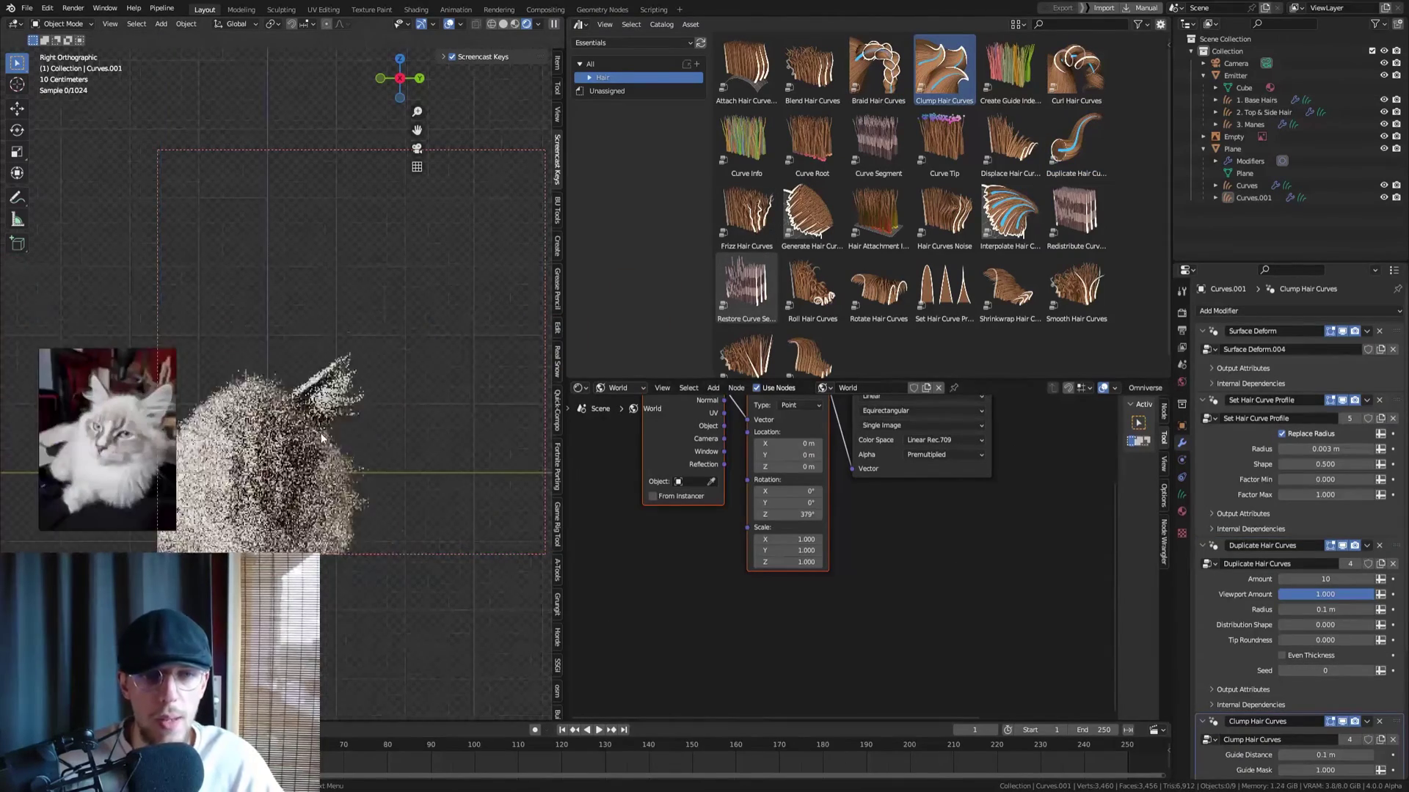
pyautogui.scroll(2, 364, 388)
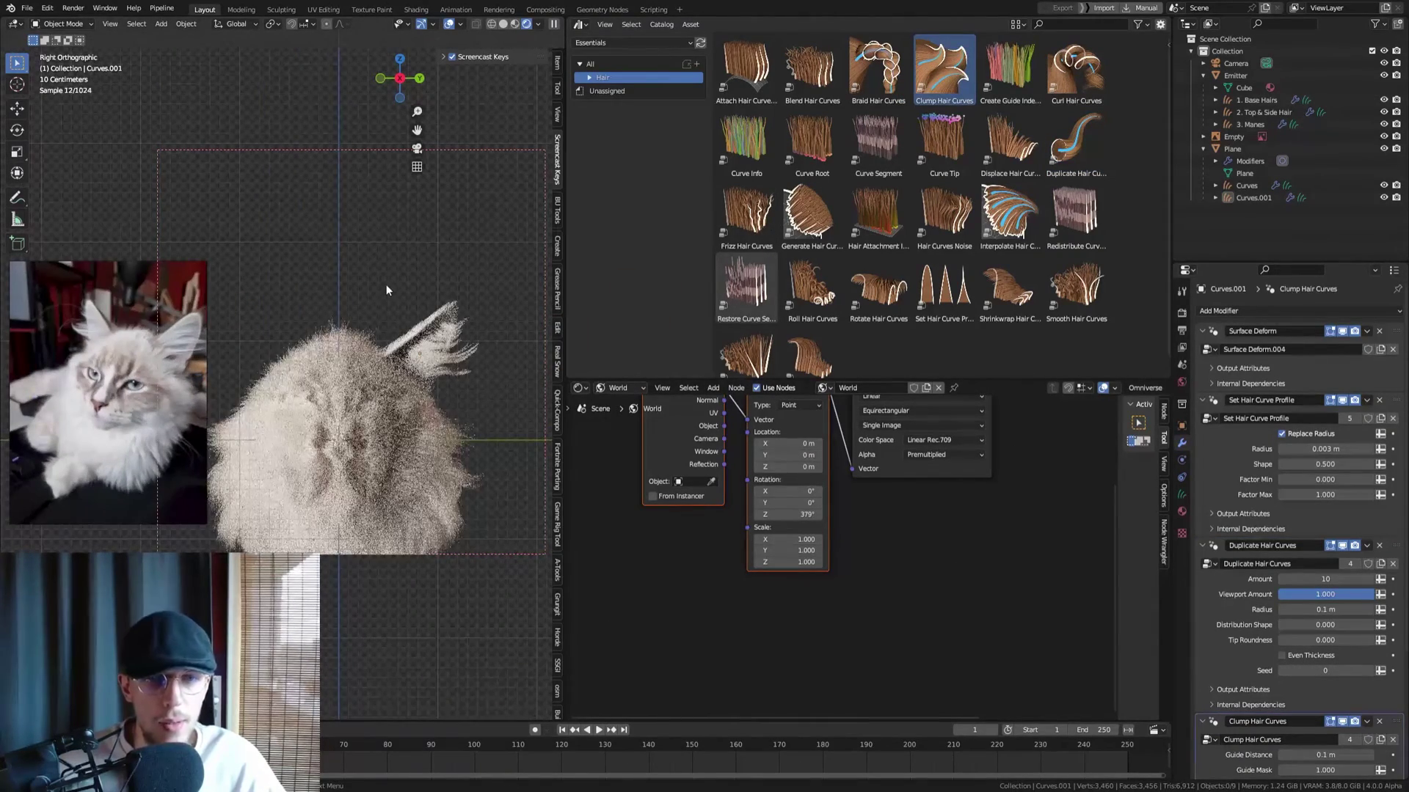
# Set the Duplicate Hair Curves amount on the inner-ear hair to 3
pyautogui.click(1325, 579)
pyautogui.write('3')
pyautogui.press('Return')
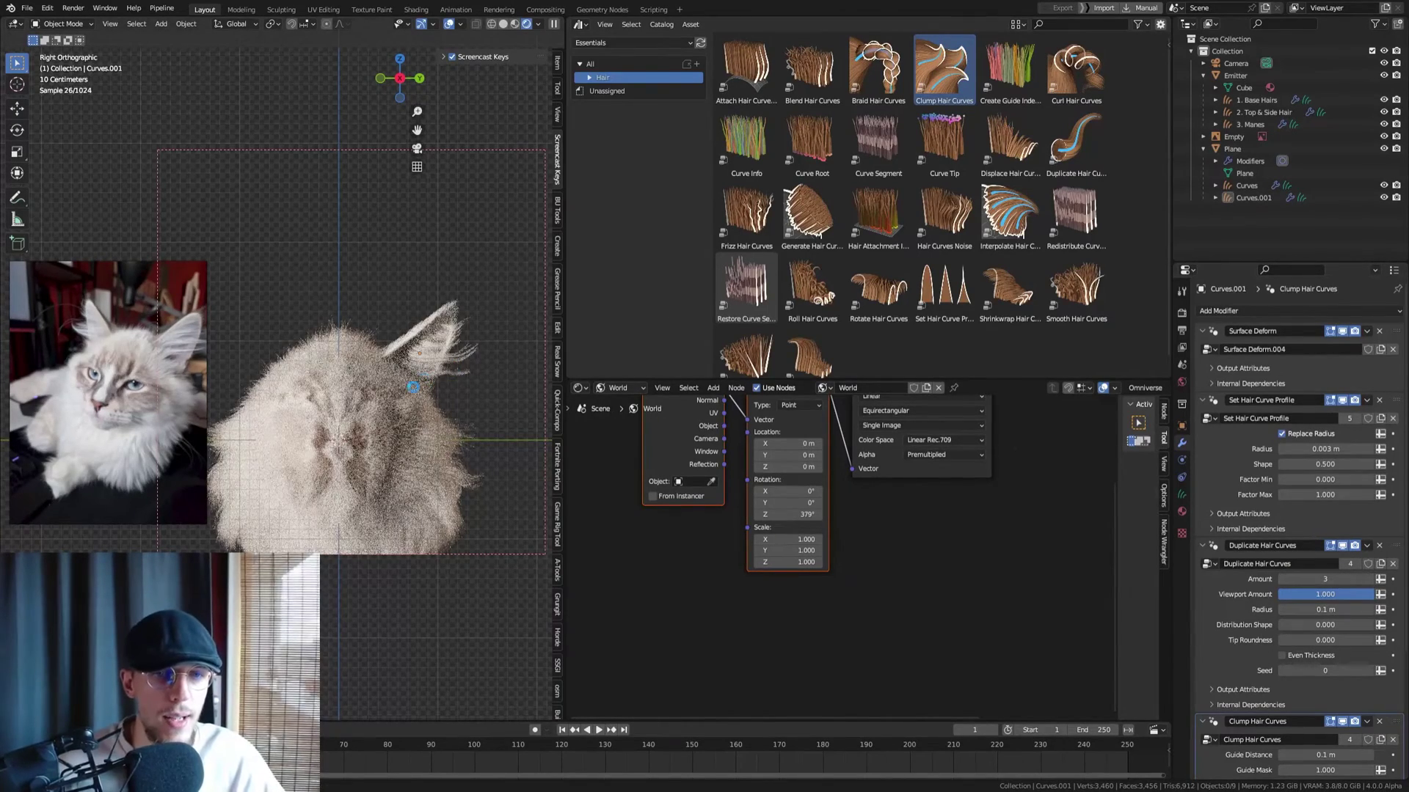
pyautogui.keyDown('shift'); pyautogui.moveTo(414, 386); pyautogui.dragTo(431, 333, button='middle'); pyautogui.keyUp('shift')
pyautogui.click(460, 294)
pyautogui.press('g')
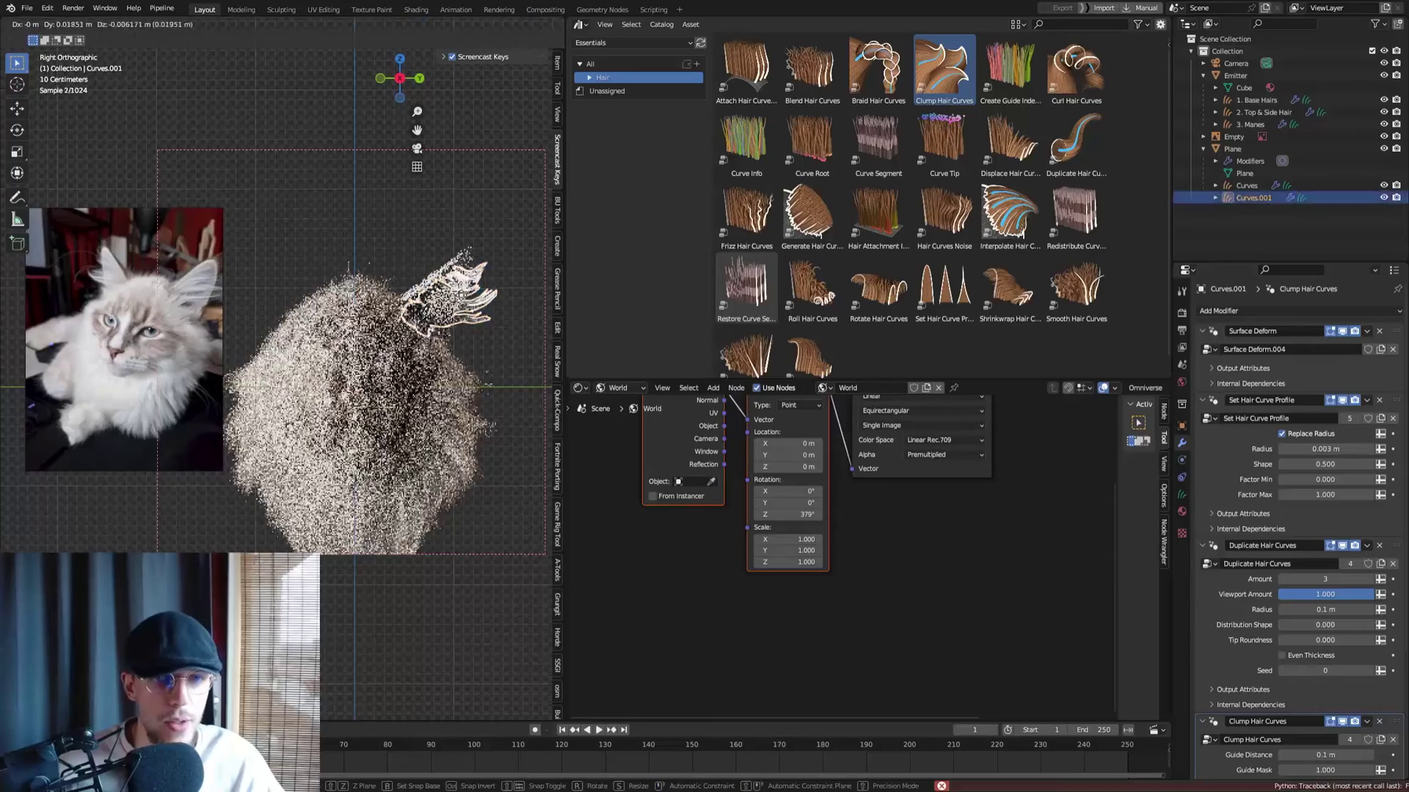
pyautogui.rightClick(462, 299)
# Move the ear mesh slightly outward on the head to match the reference cat
pyautogui.click(437, 294)
pyautogui.press('g')
pyautogui.click(455, 314)
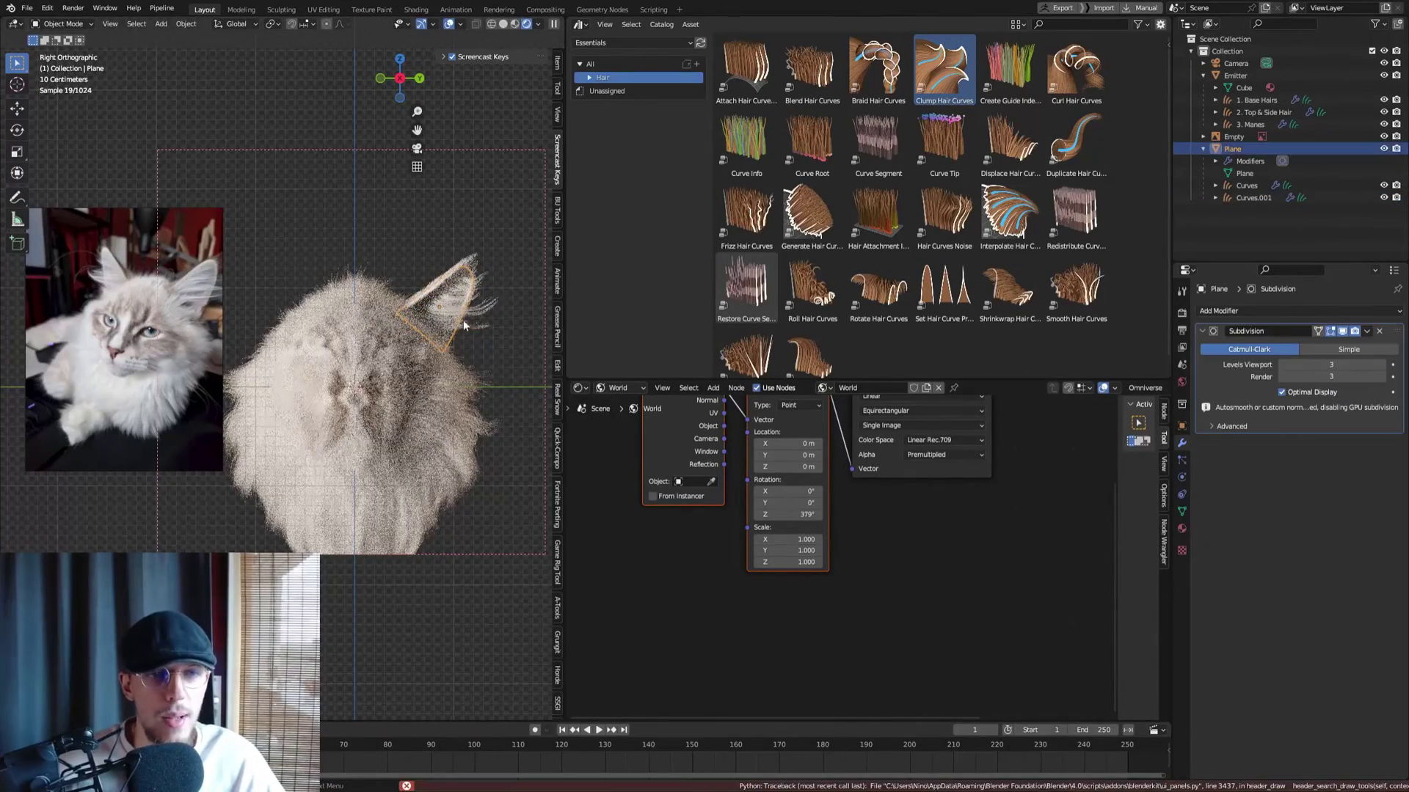
pyautogui.click(486, 342)
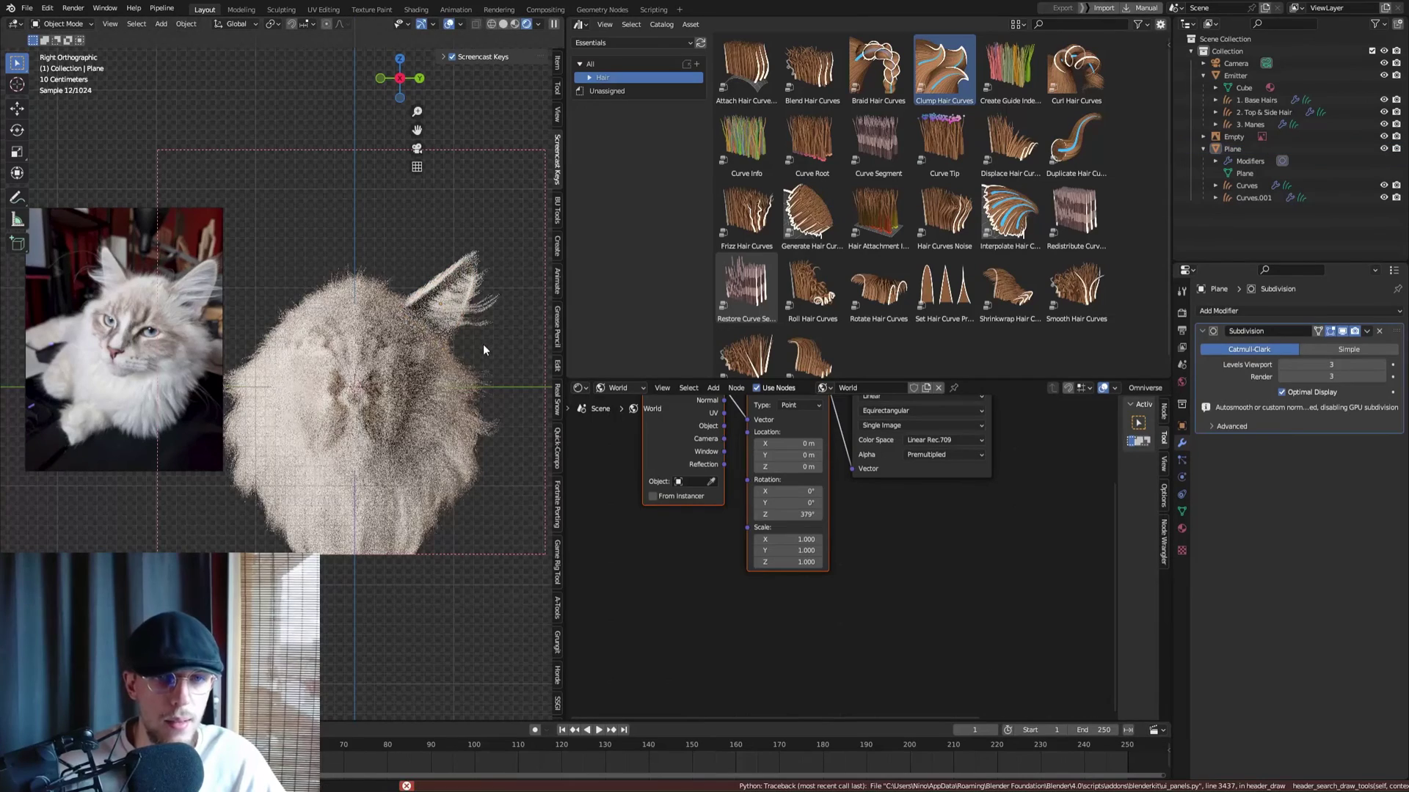
# Duplicate the ear mesh together with its outer and inner hair curves, keeping the copies in place
pyautogui.click(434, 323)
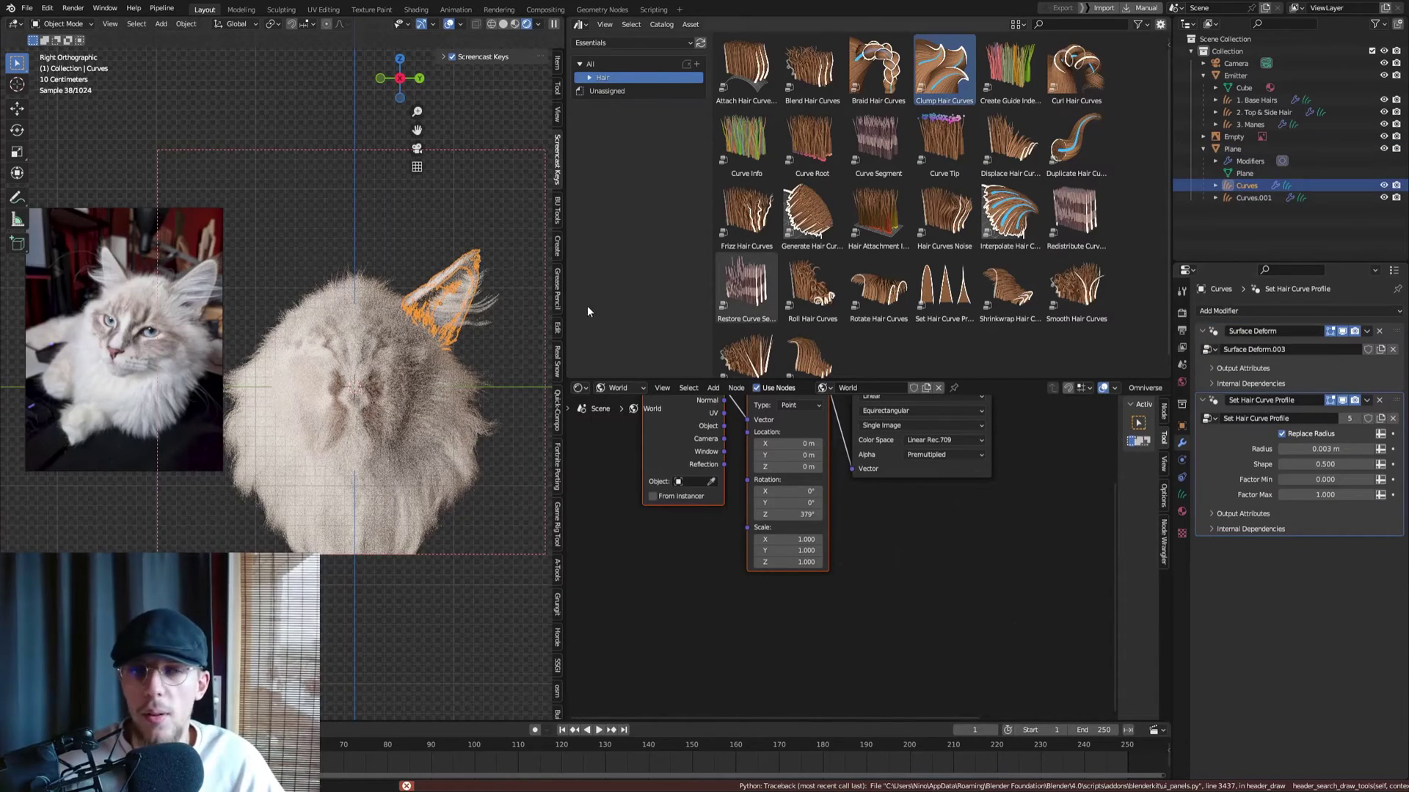
pyautogui.keyDown('shift'); pyautogui.click(434, 248); pyautogui.keyUp('shift')
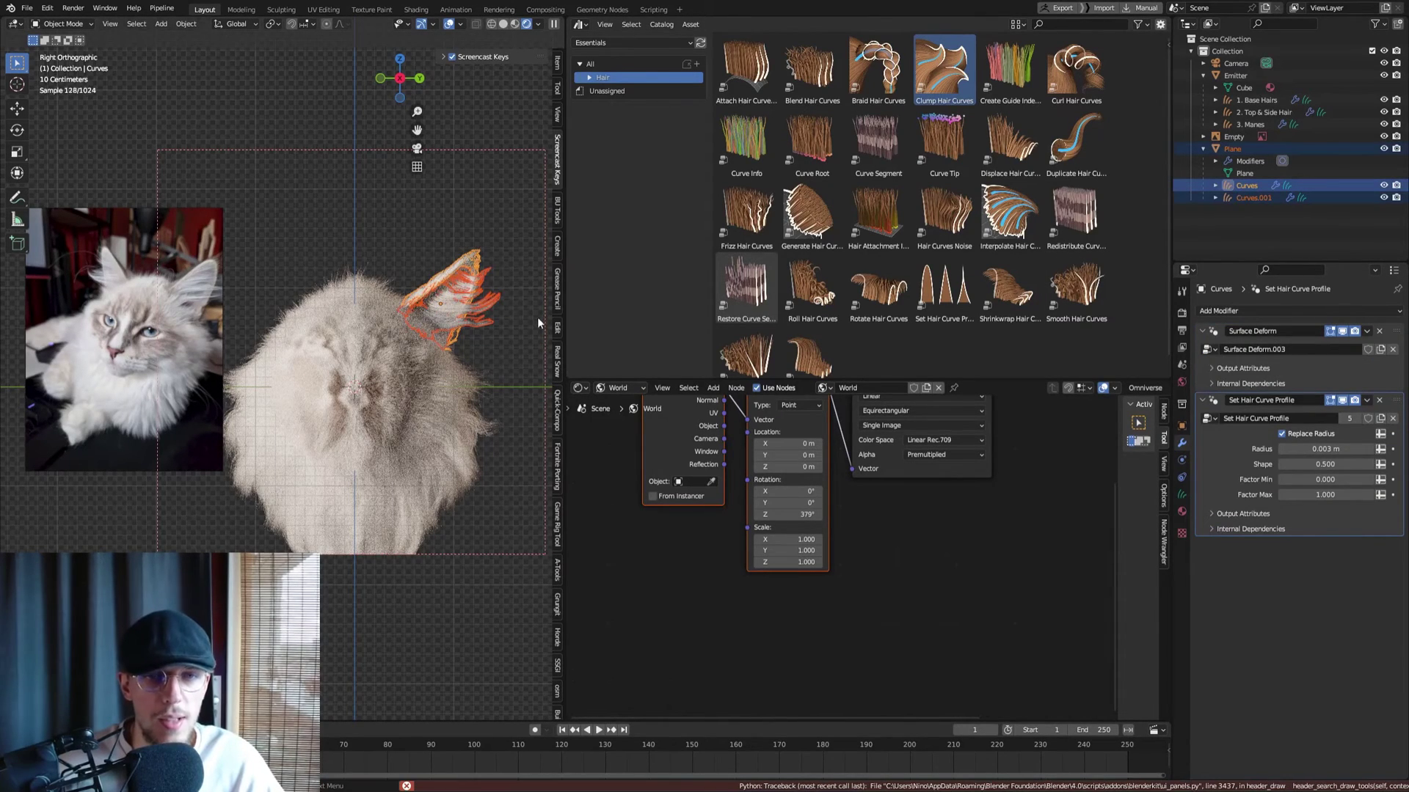
pyautogui.hotkey('shift', 'd')
pyautogui.rightClick(455, 314)
# Mirror the duplicated ear and its hair along the global Y axis
pyautogui.press('F3')
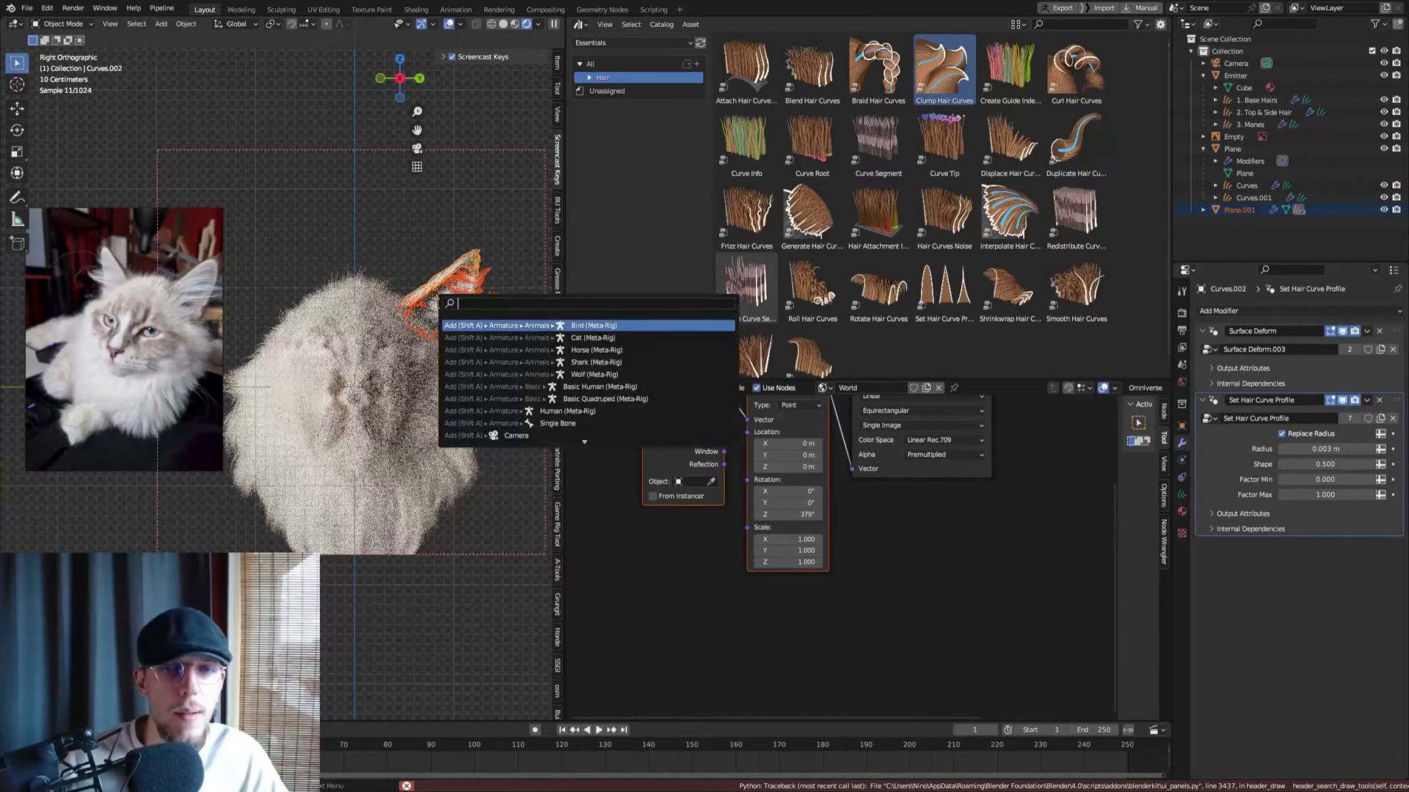
pyautogui.write('mirror x')
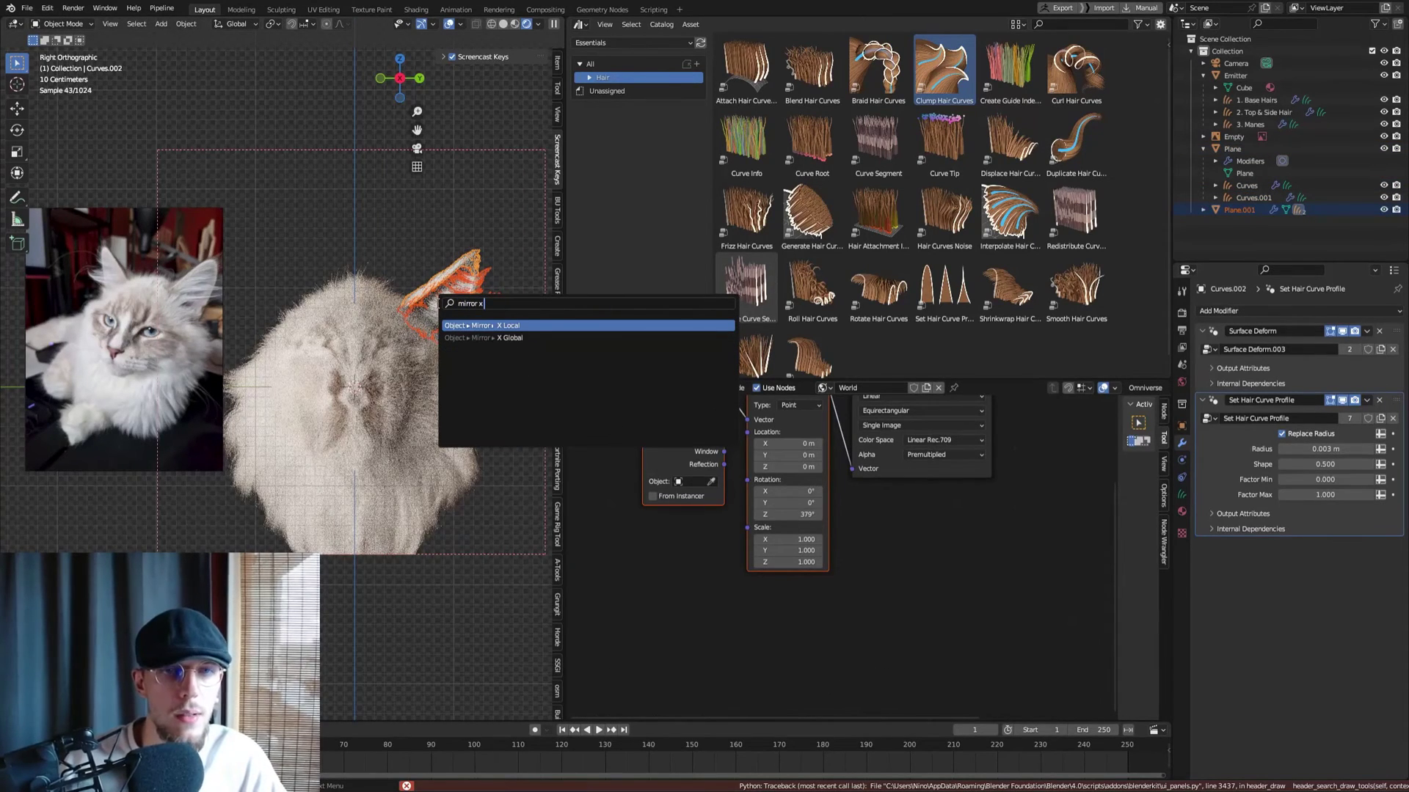
pyautogui.write('mirror y gl')
pyautogui.press('Return')
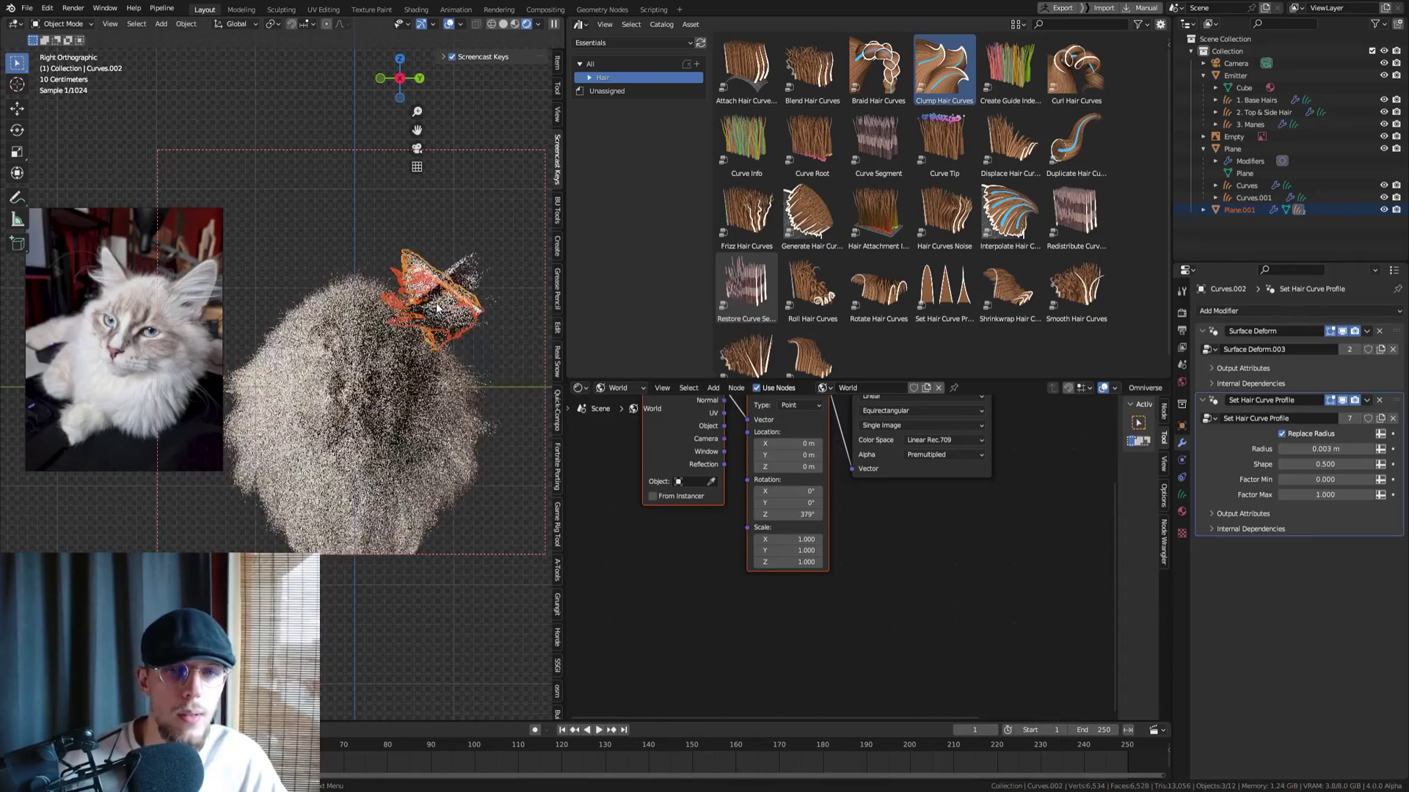
# Move the mirrored ear about 1.63 m along negative global Y to the opposite side of the head and save the file
pyautogui.press('g')
pyautogui.press('y')
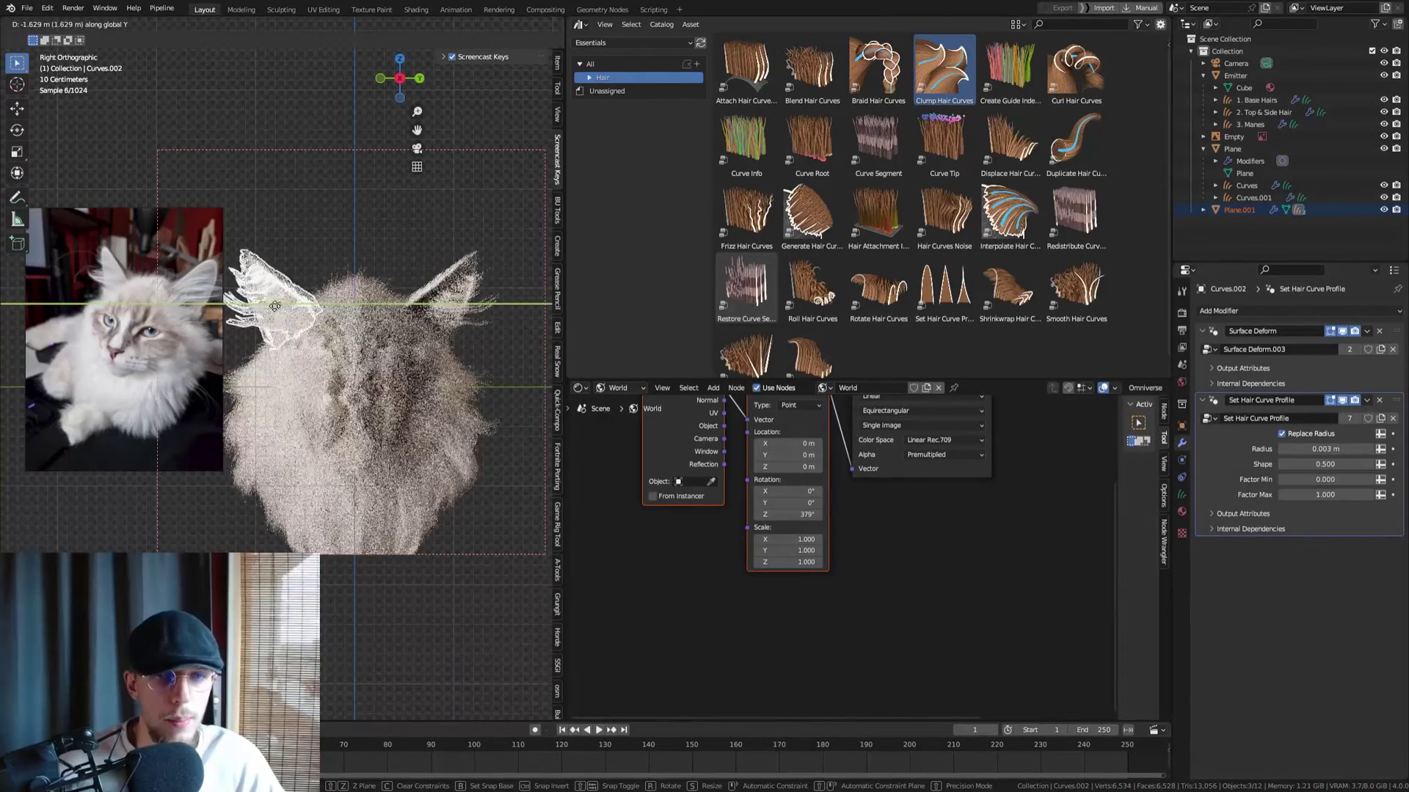
pyautogui.click(274, 306)
pyautogui.click(332, 231)
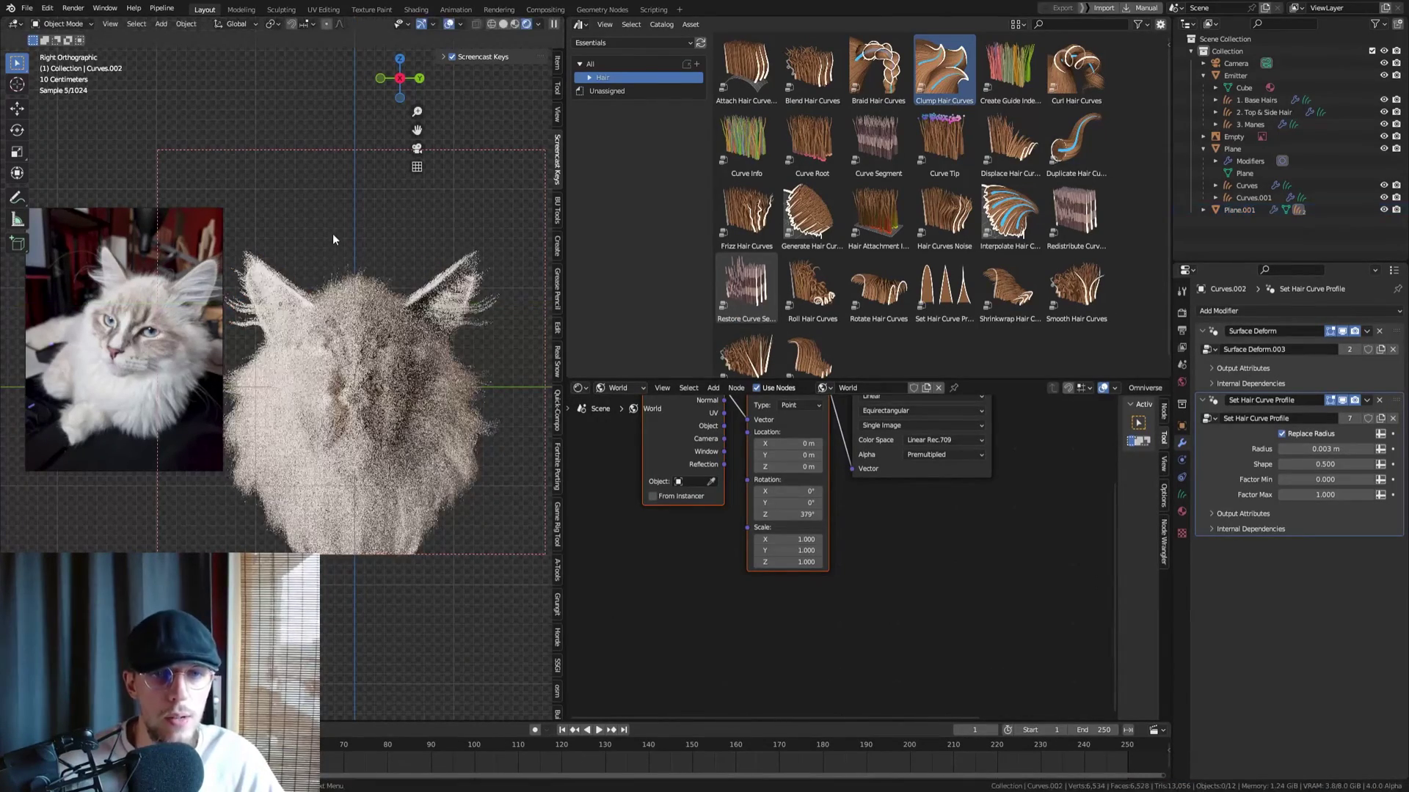
pyautogui.hotkey('ctrl', 's')
# Select the mirrored ear's long inner hair and show its modifier stack
pyautogui.keyDown('shift'); pyautogui.moveTo(349, 300); pyautogui.dragTo(369, 259, button='middle'); pyautogui.keyUp('shift')
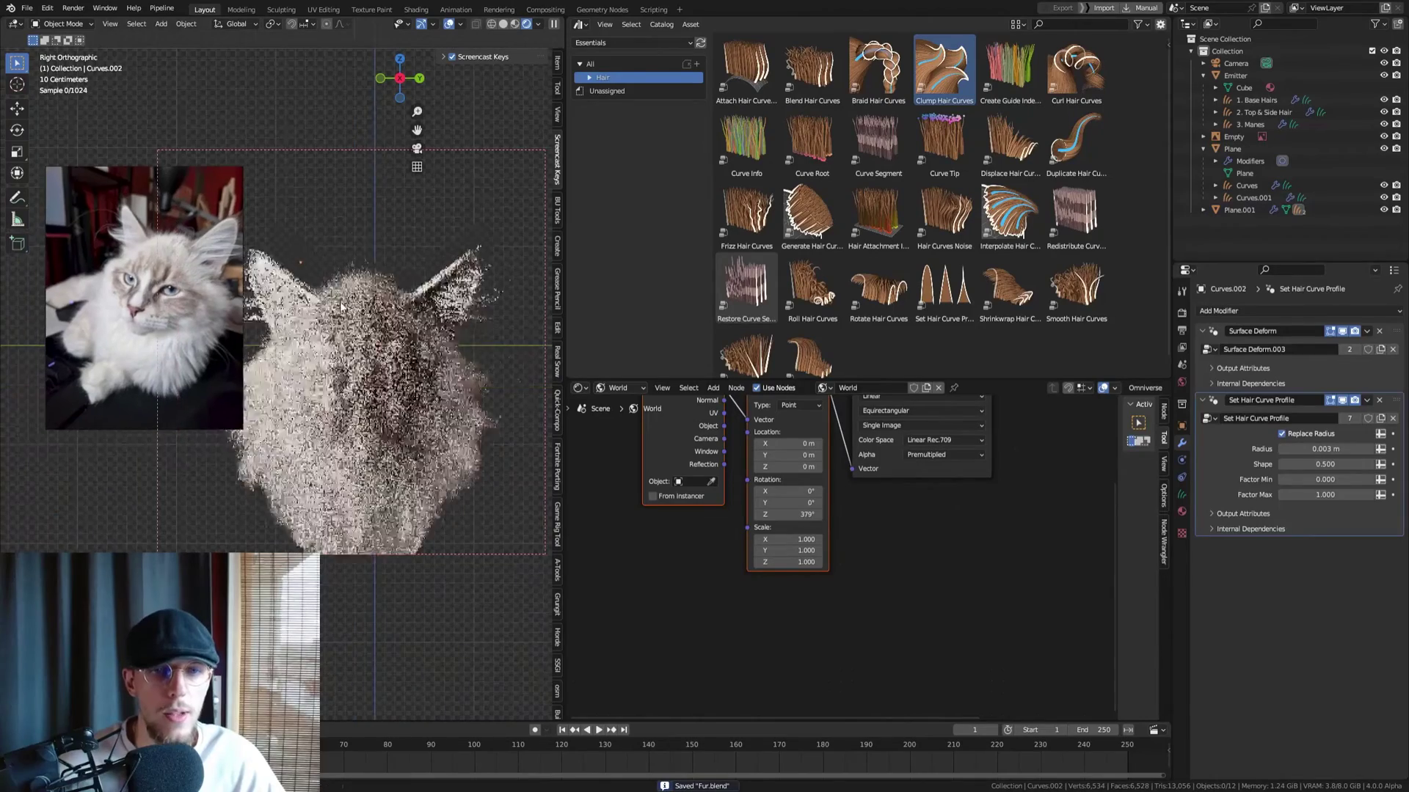
pyautogui.click(156, 291)
pyautogui.click(288, 253)
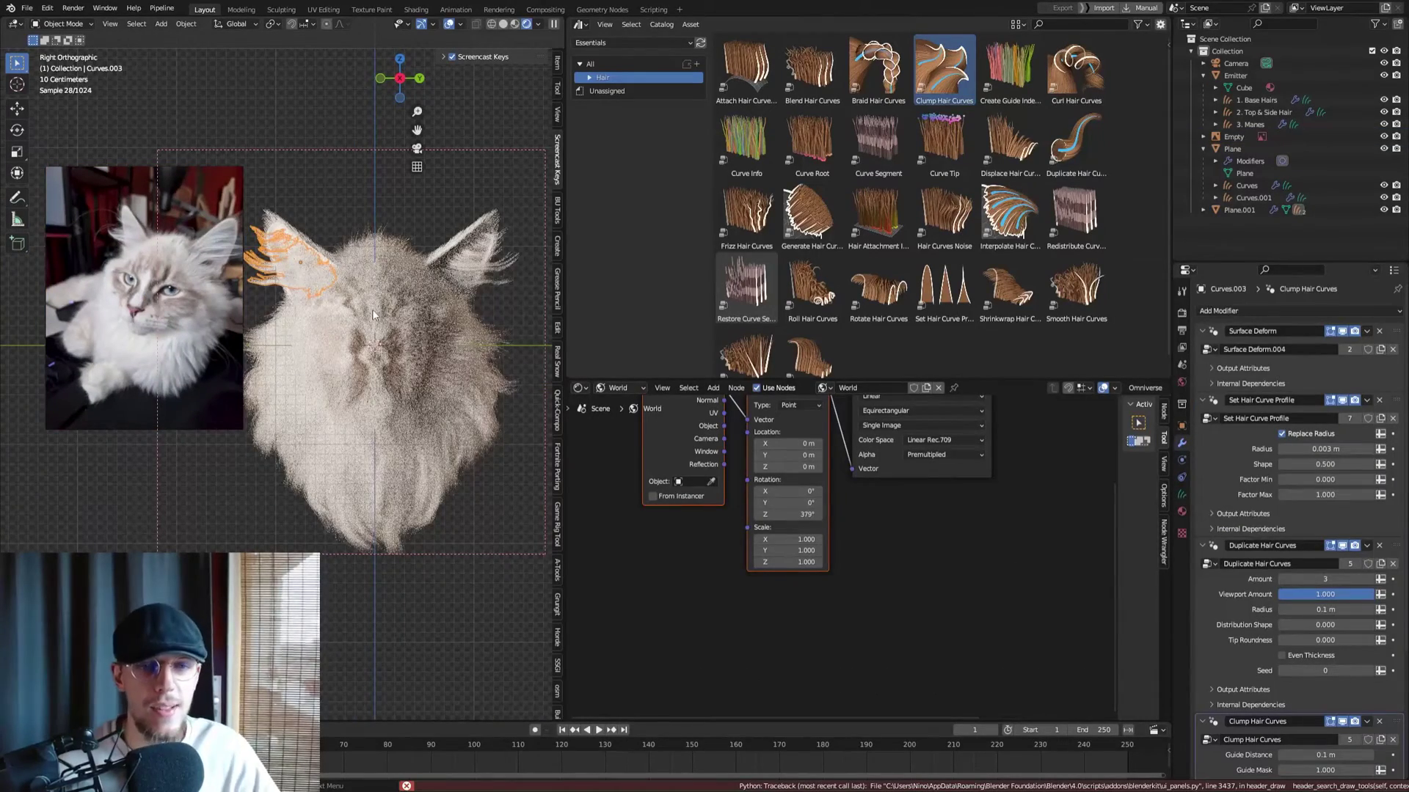
pyautogui.press('Home')
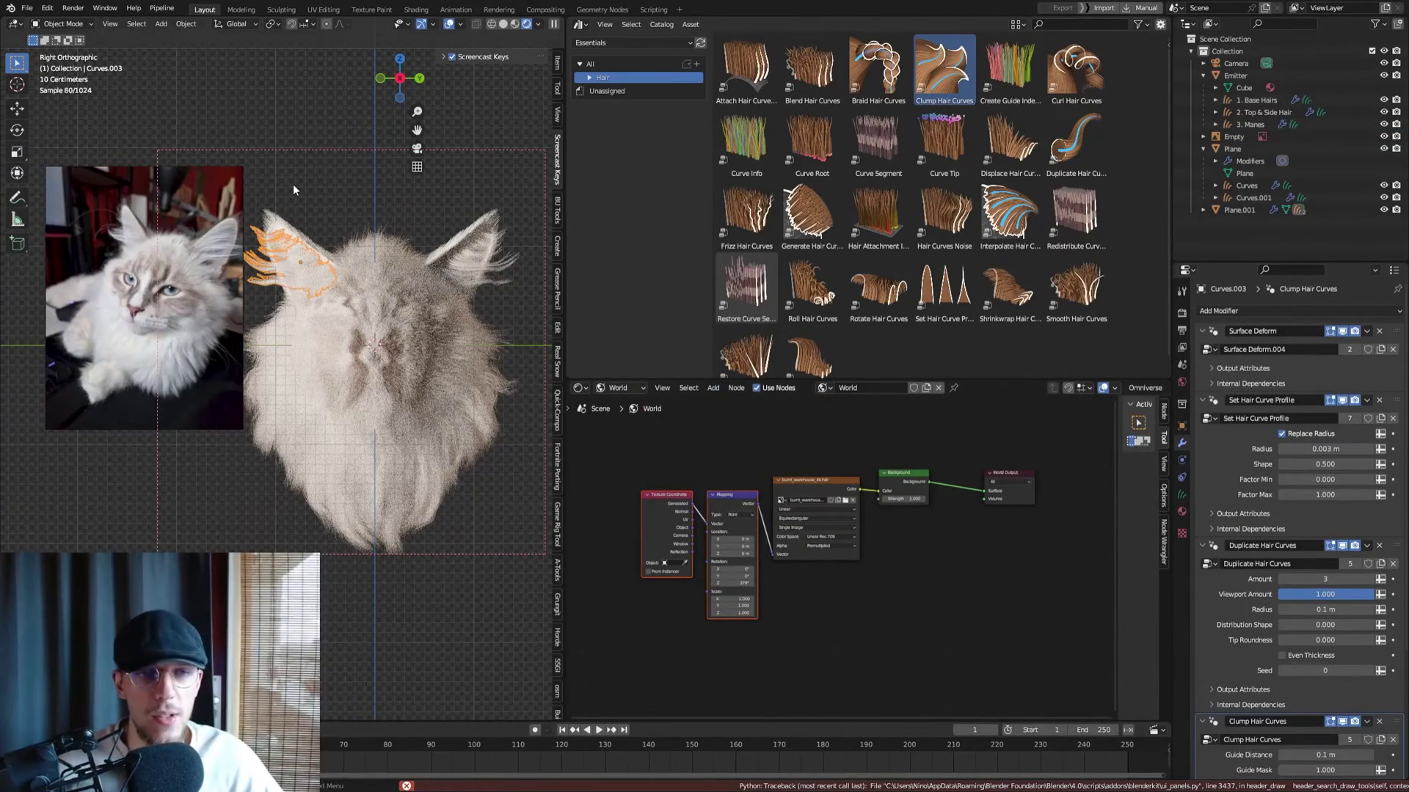
pyautogui.scroll(3, 293, 190)
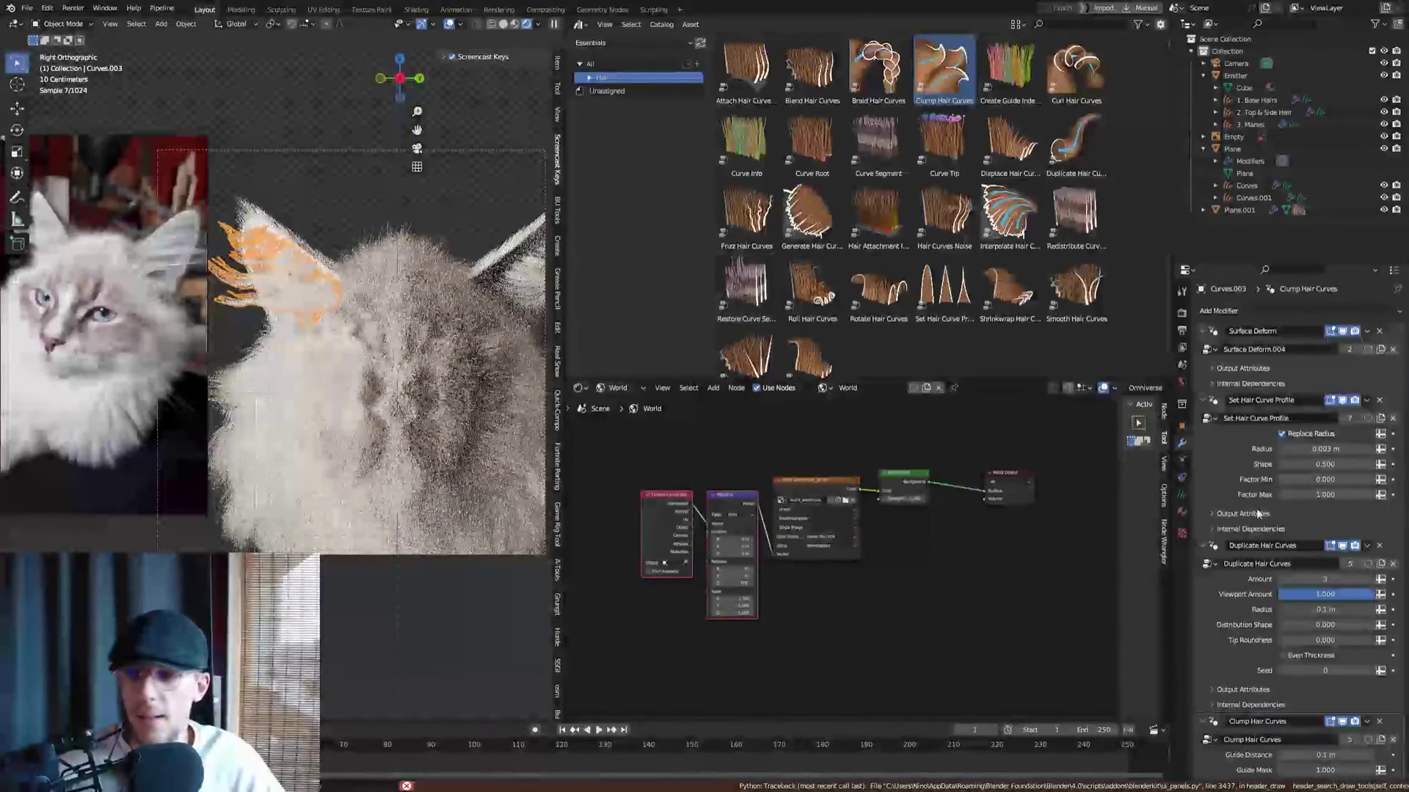
pyautogui.click(1182, 496)
pyautogui.click(1182, 443)
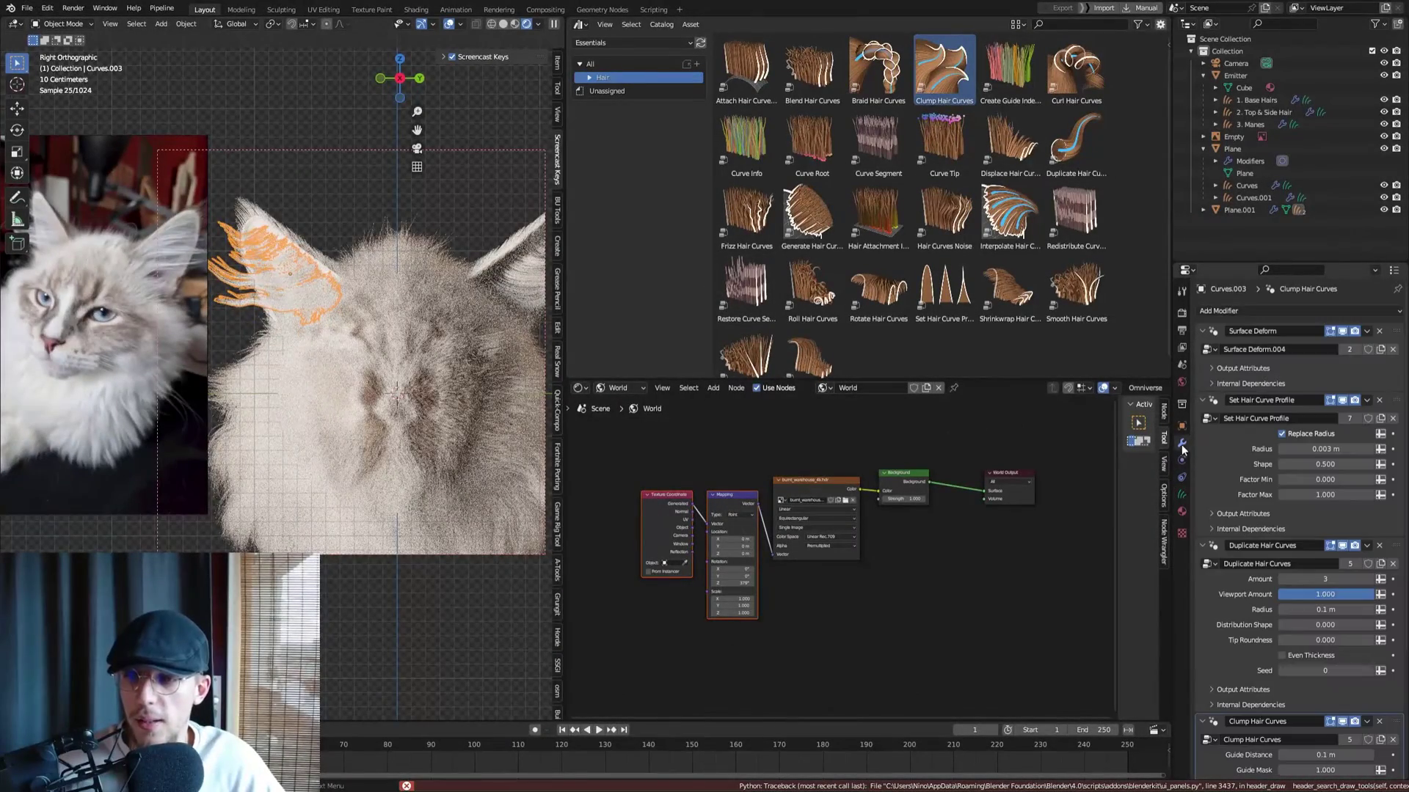
# Add a Geometry Nodes modifier with the Color Fur node group to the mirrored ear's long inner hair
pyautogui.click(1202, 331)
pyautogui.click(1201, 364)
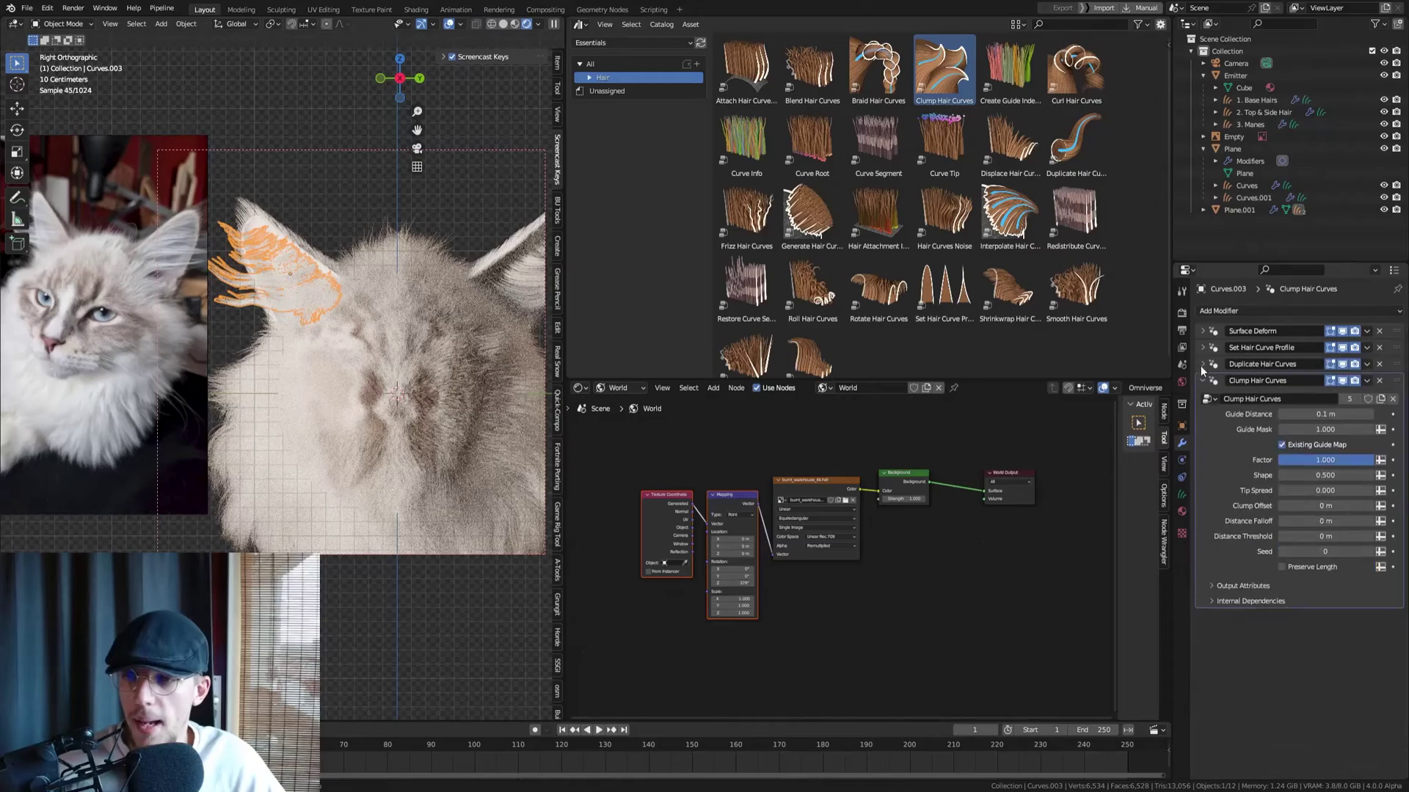
pyautogui.click(1202, 381)
pyautogui.click(1229, 311)
pyautogui.click(1237, 346)
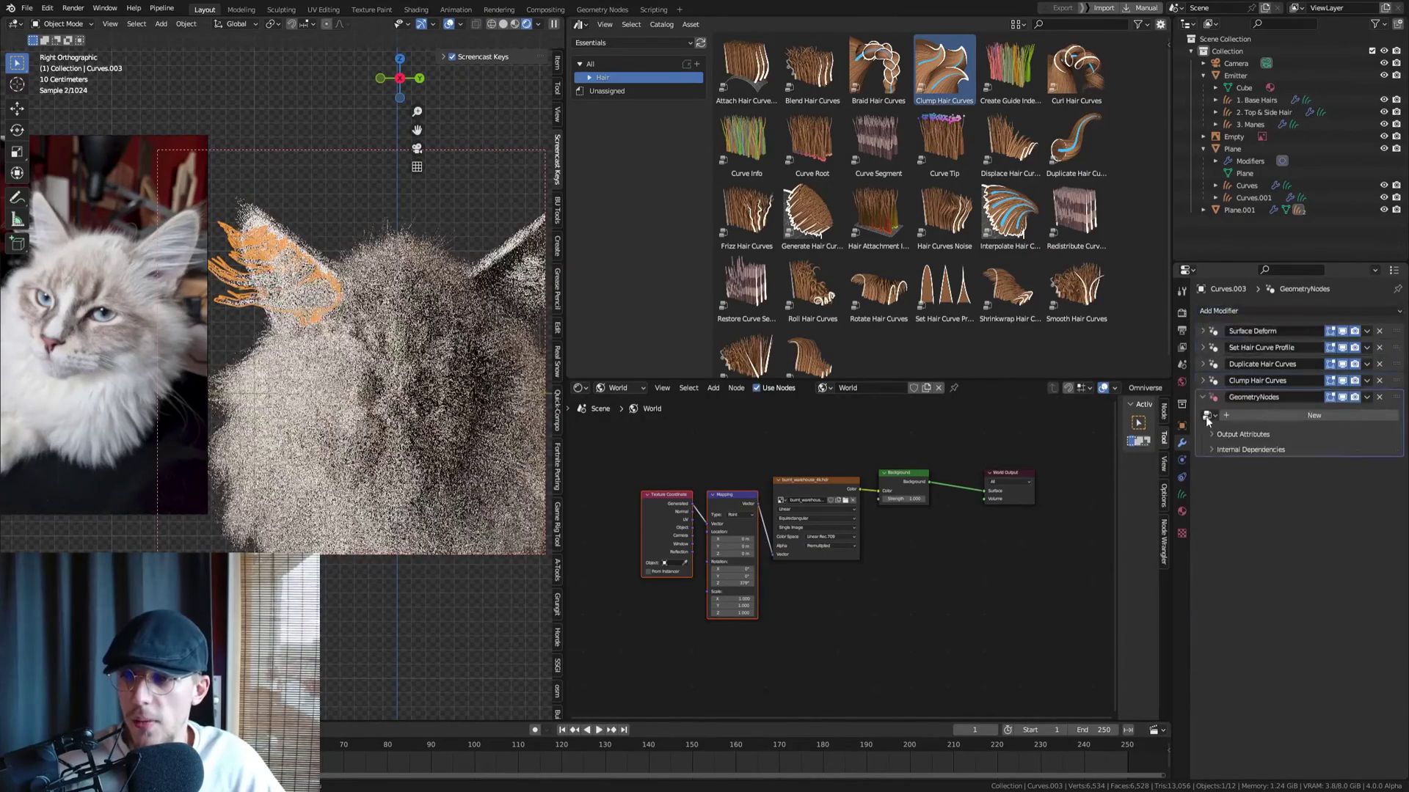
pyautogui.click(1209, 416)
pyautogui.click(1221, 445)
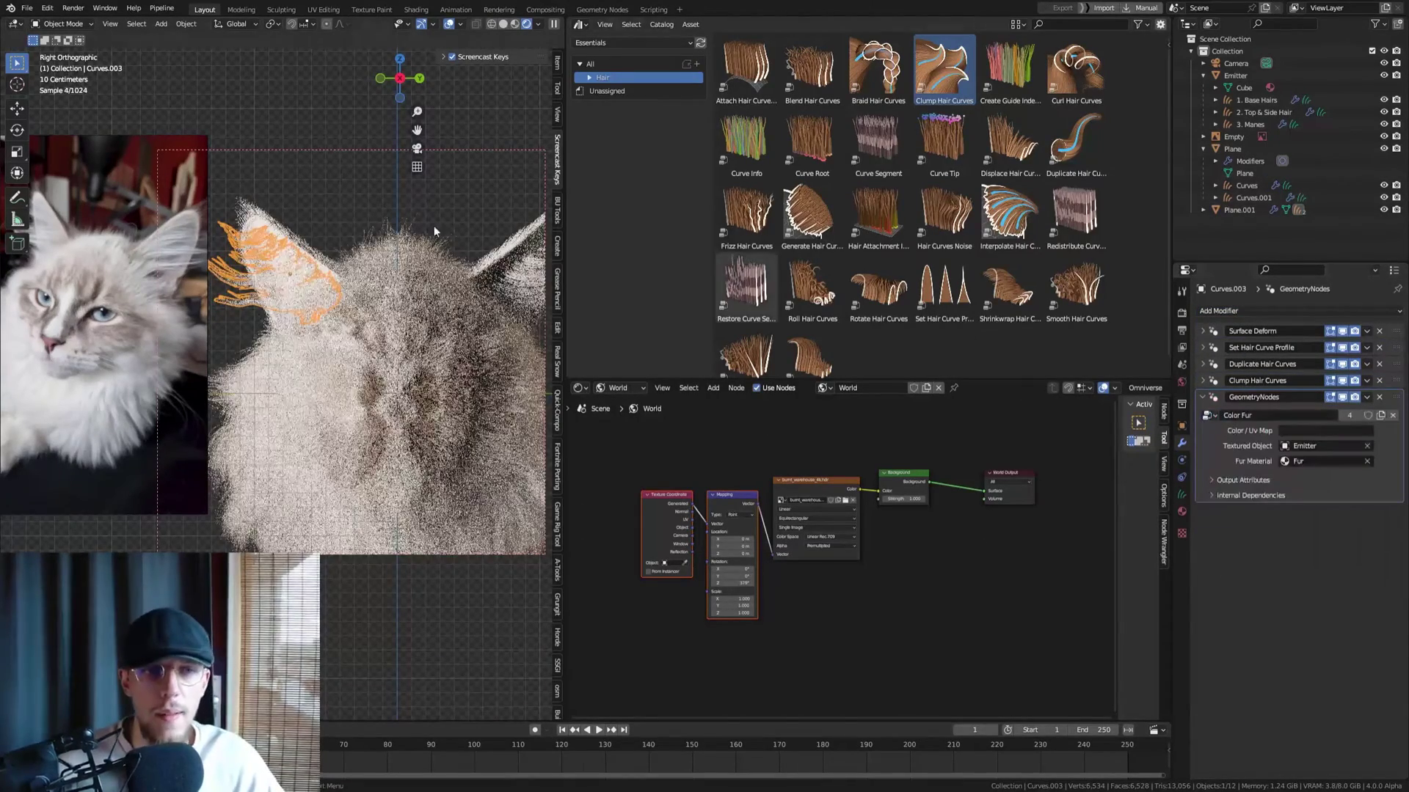
# Apply the Color Fur node group through a new Geometry Nodes modifier on the mirrored ear's short hair
pyautogui.click(306, 250)
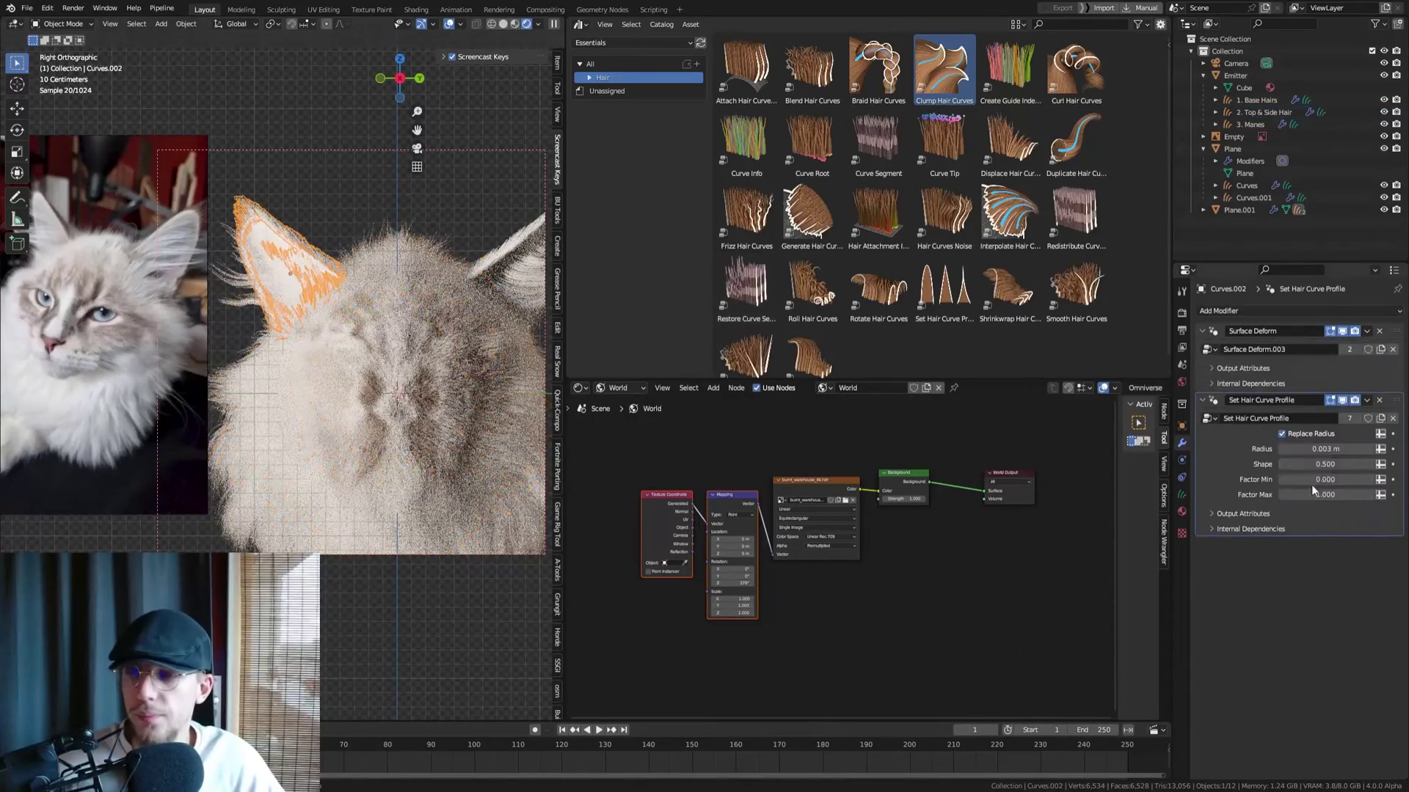
pyautogui.click(1215, 311)
pyautogui.click(1230, 348)
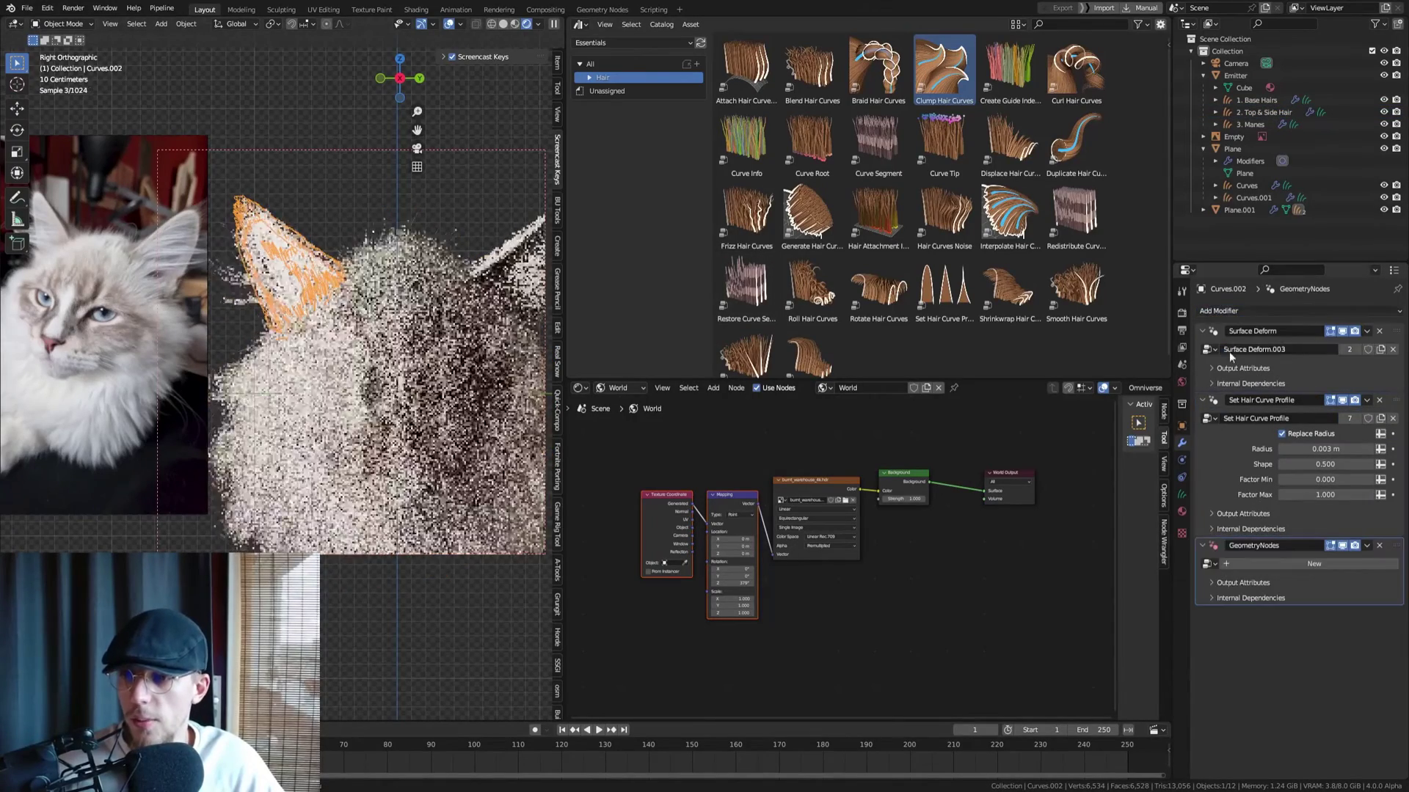
pyautogui.click(1207, 564)
pyautogui.write('setcol')
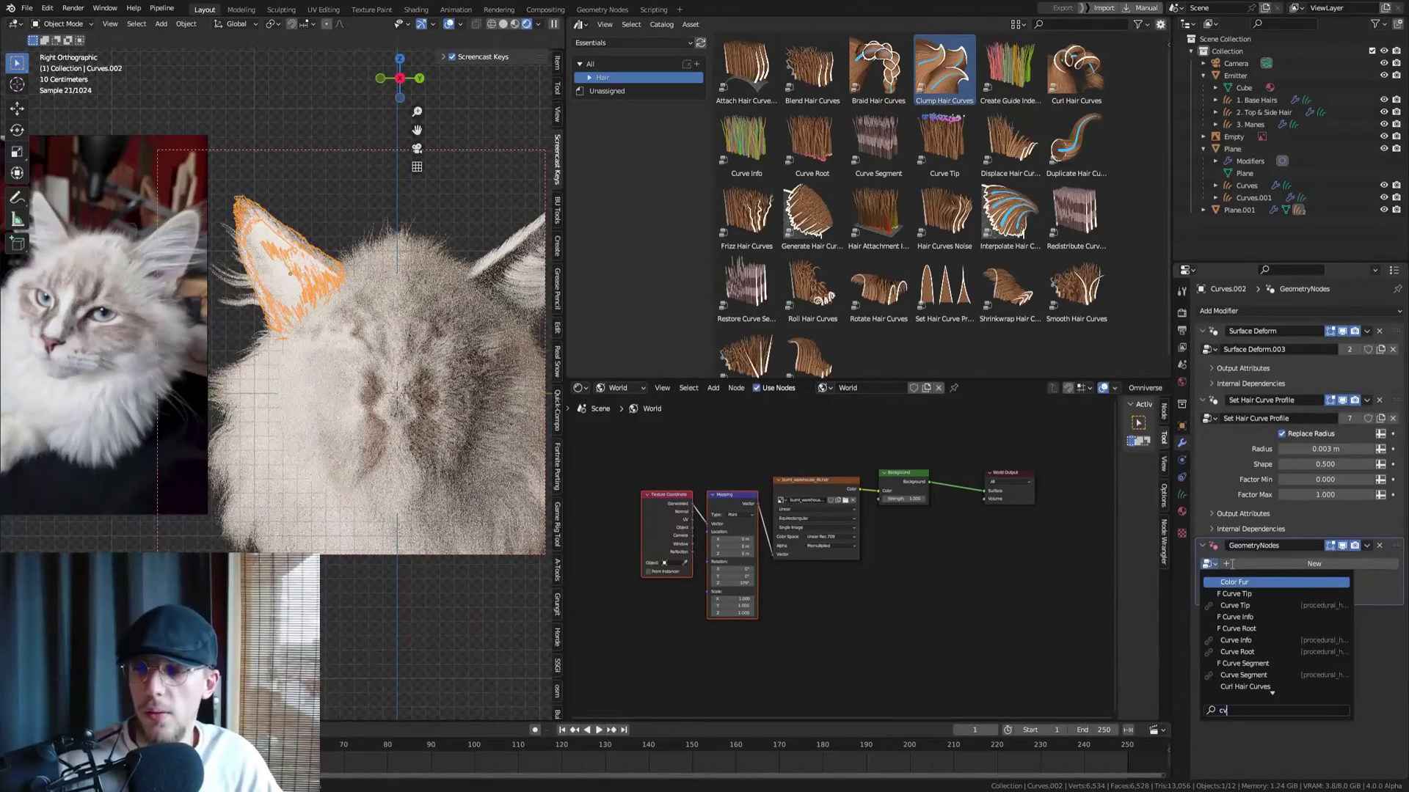
pyautogui.press('Return')
pyautogui.click(1301, 579)
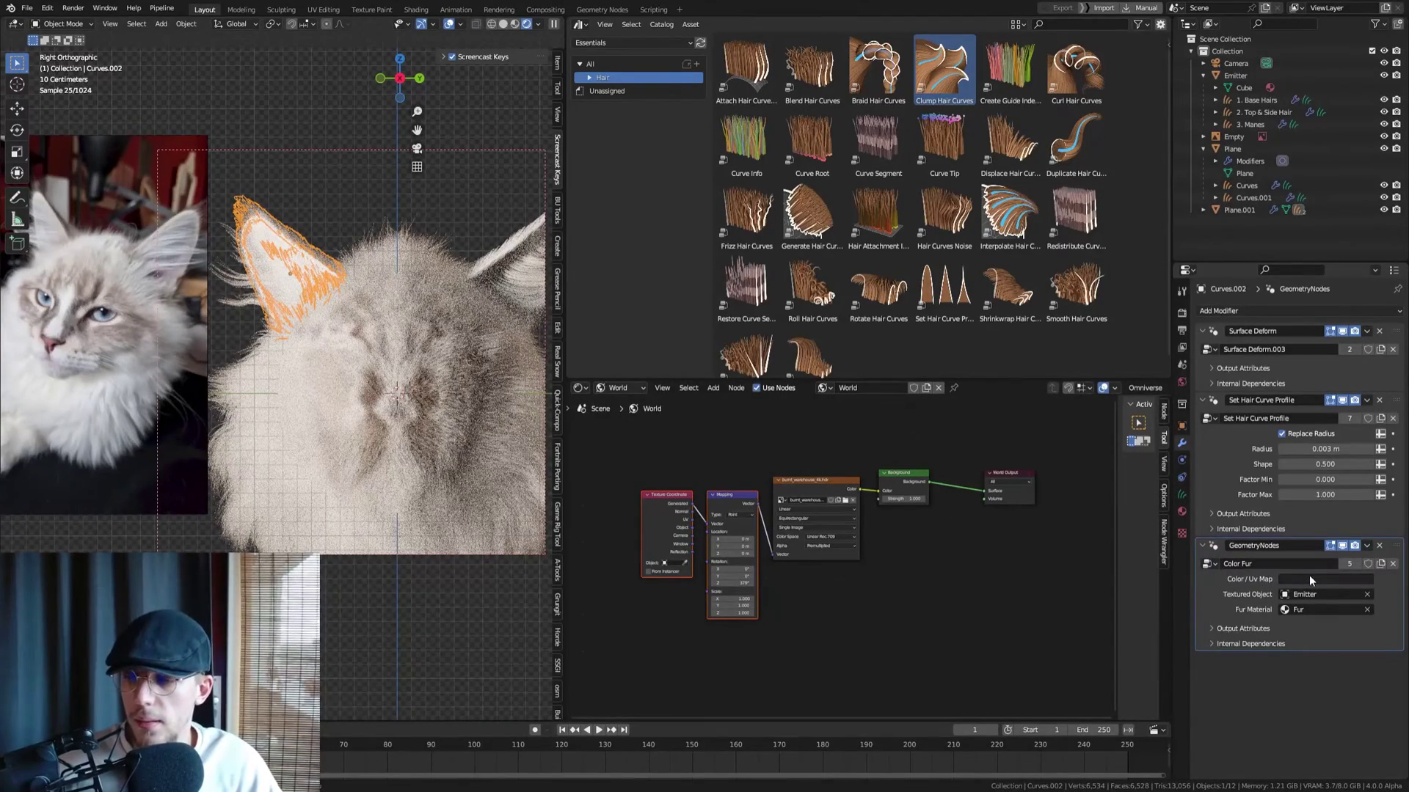
# Give the original ear's short hair a Geometry Nodes modifier using Color Fur
pyautogui.click(508, 274)
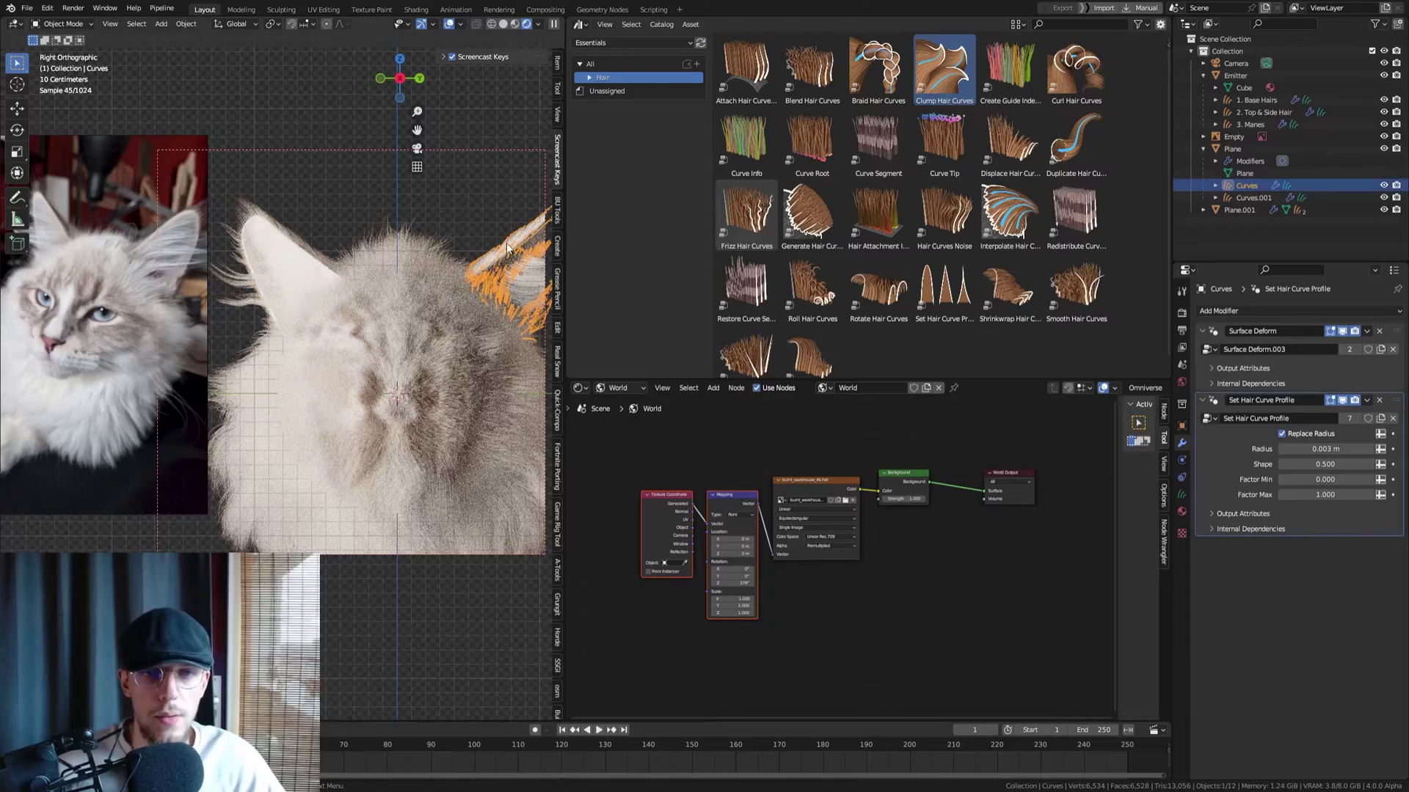
pyautogui.click(1218, 311)
pyautogui.click(1229, 338)
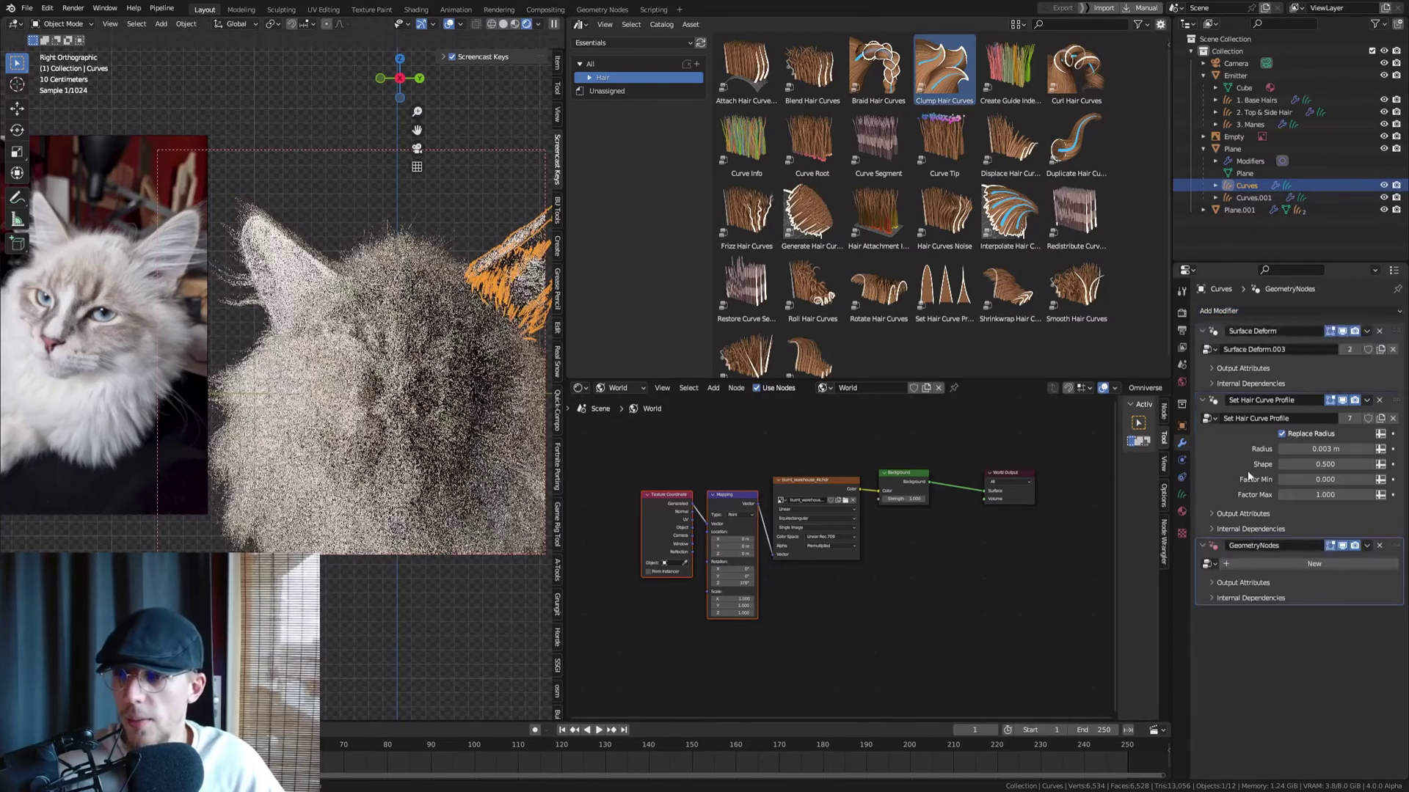
pyautogui.click(1210, 564)
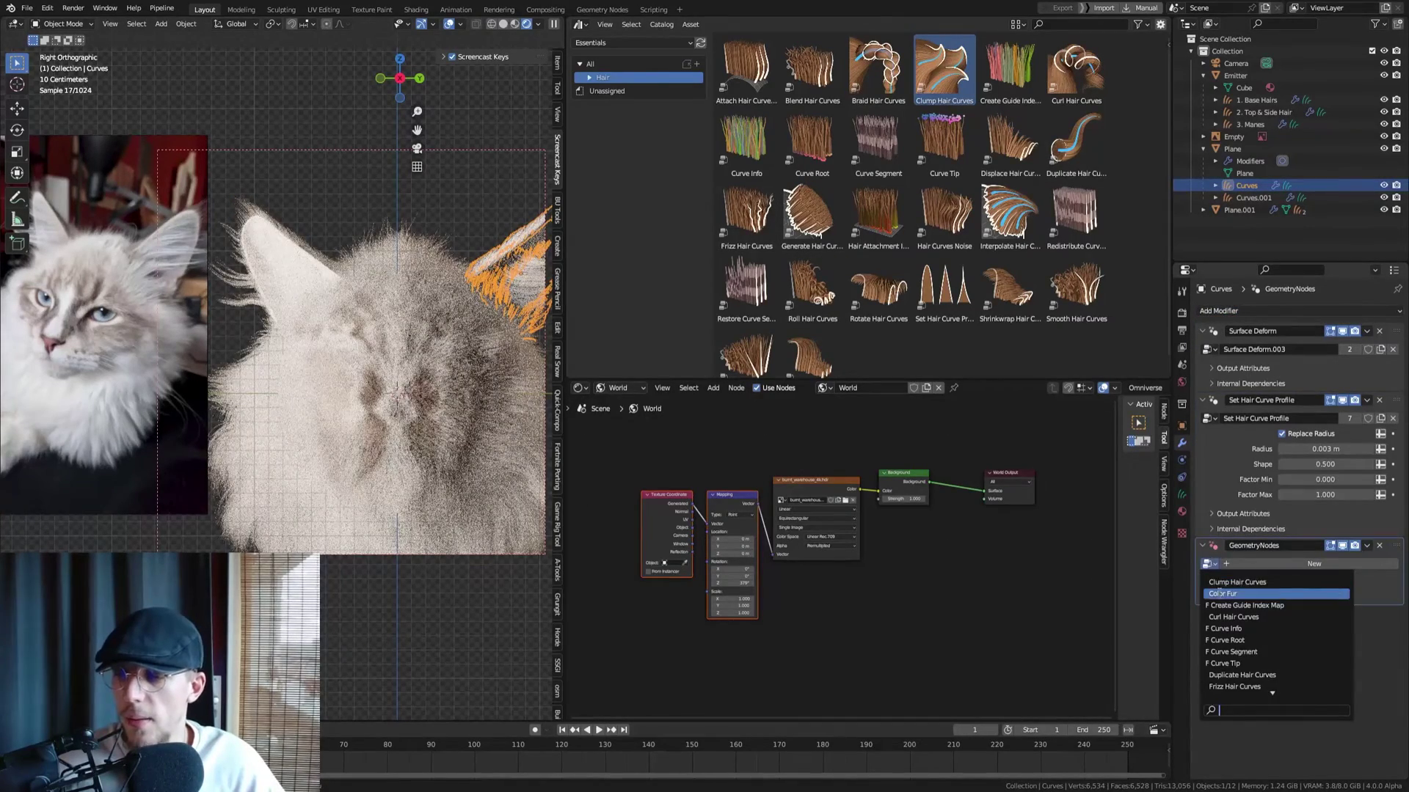
pyautogui.click(1236, 594)
# Add a Geometry Nodes modifier with Color Fur at the end of the original ear's long inner hair stack
pyautogui.click(1243, 199)
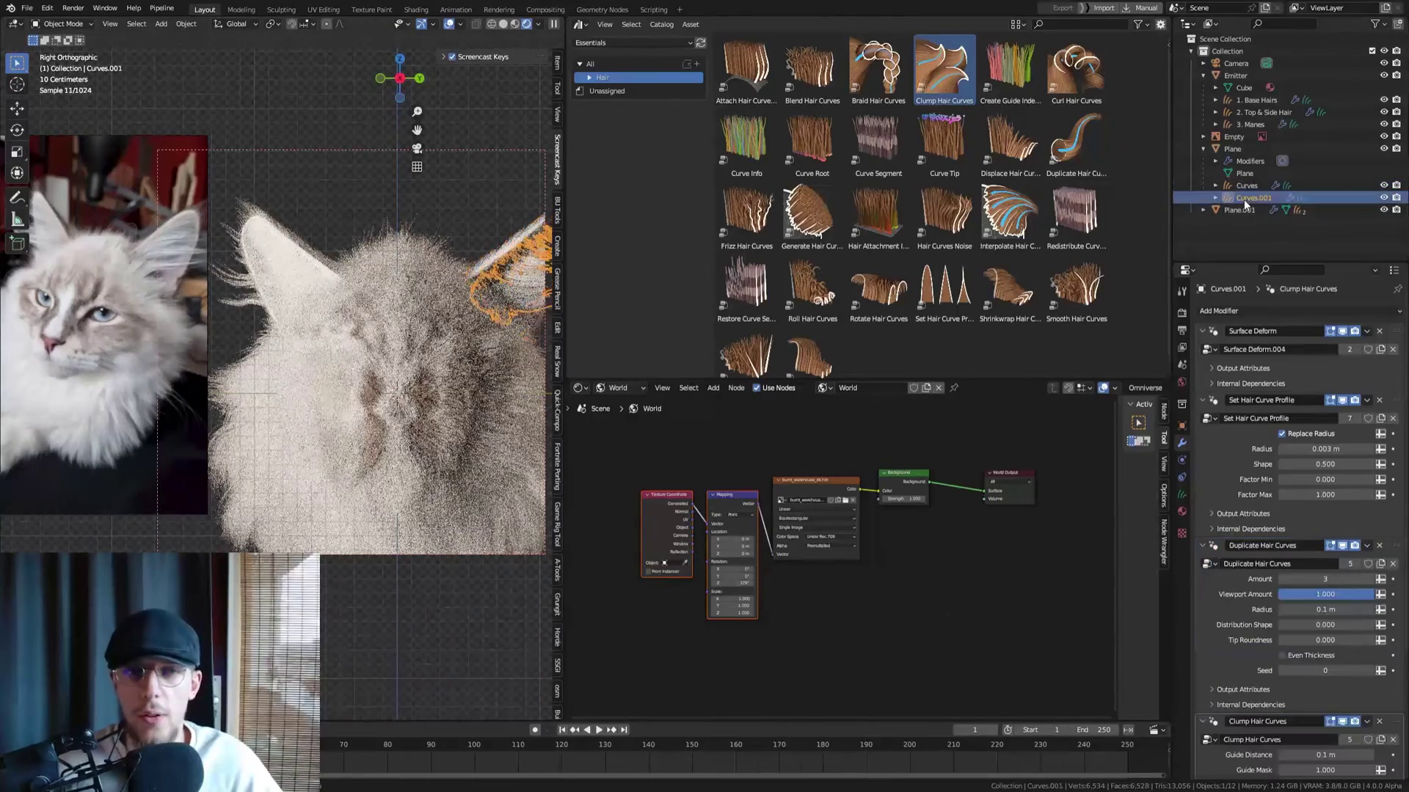
pyautogui.scroll(-2, 1249, 545)
pyautogui.scroll(2, 1231, 421)
pyautogui.click(1231, 311)
pyautogui.click(1238, 345)
pyautogui.scroll(-8, 1234, 690)
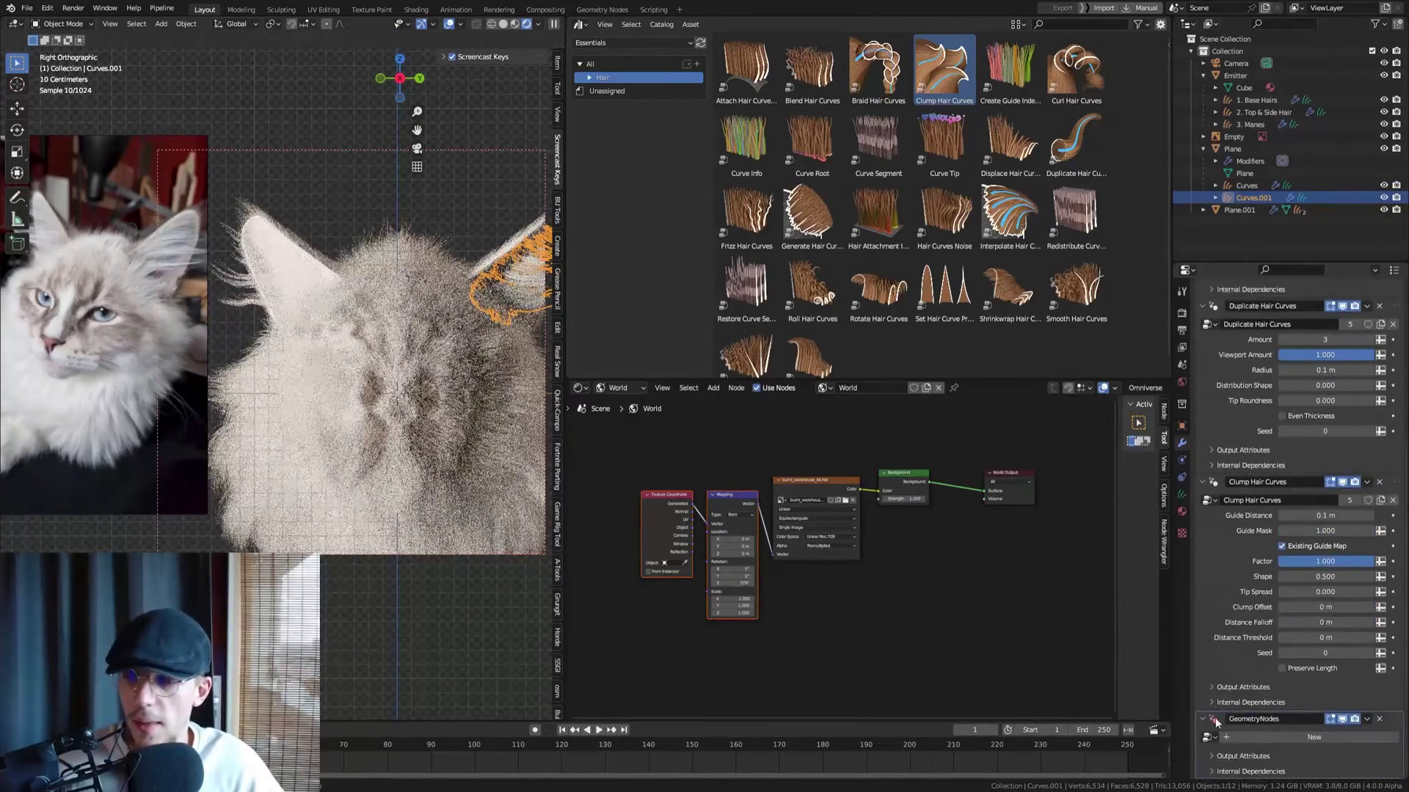
pyautogui.click(1208, 736)
pyautogui.click(1222, 623)
pyautogui.scroll(-3, 394, 235)
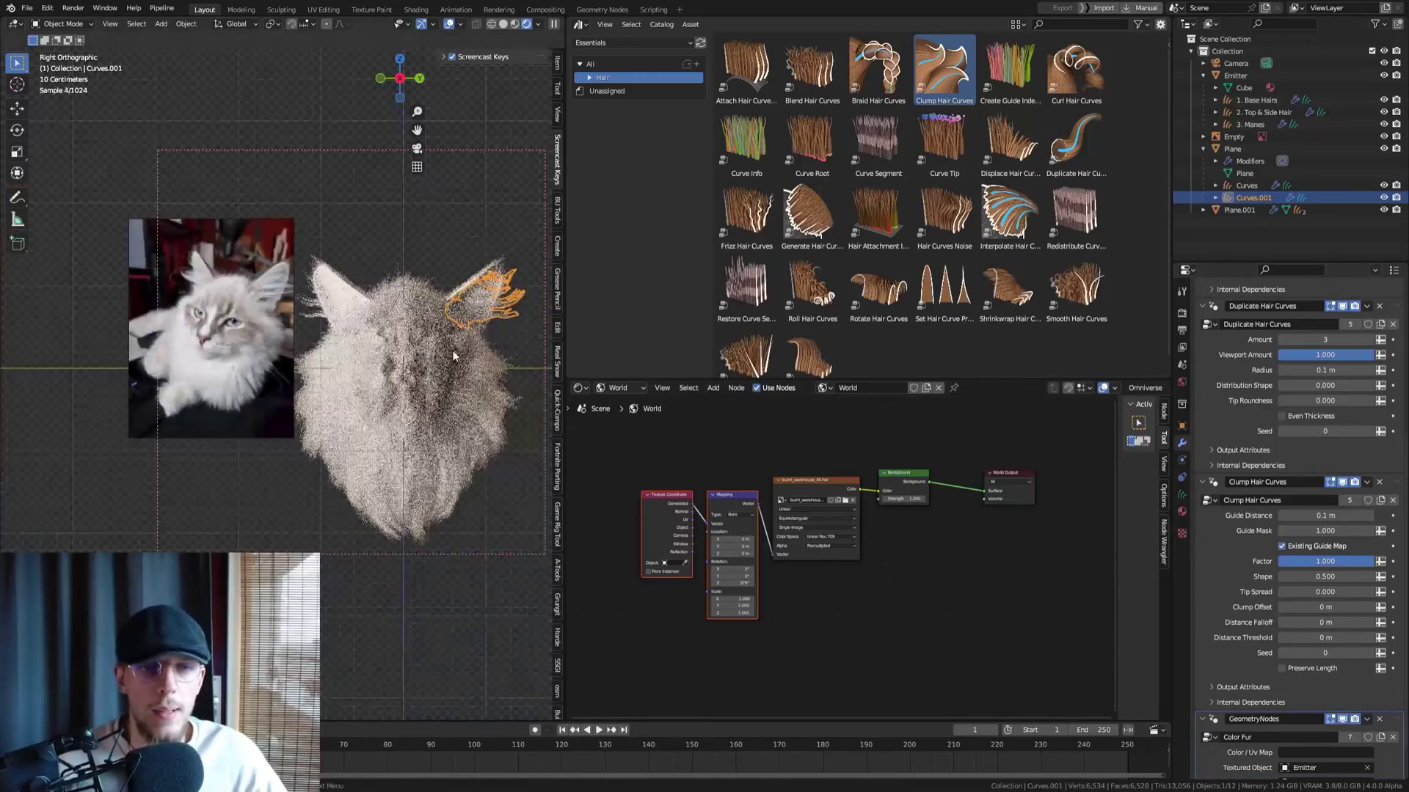
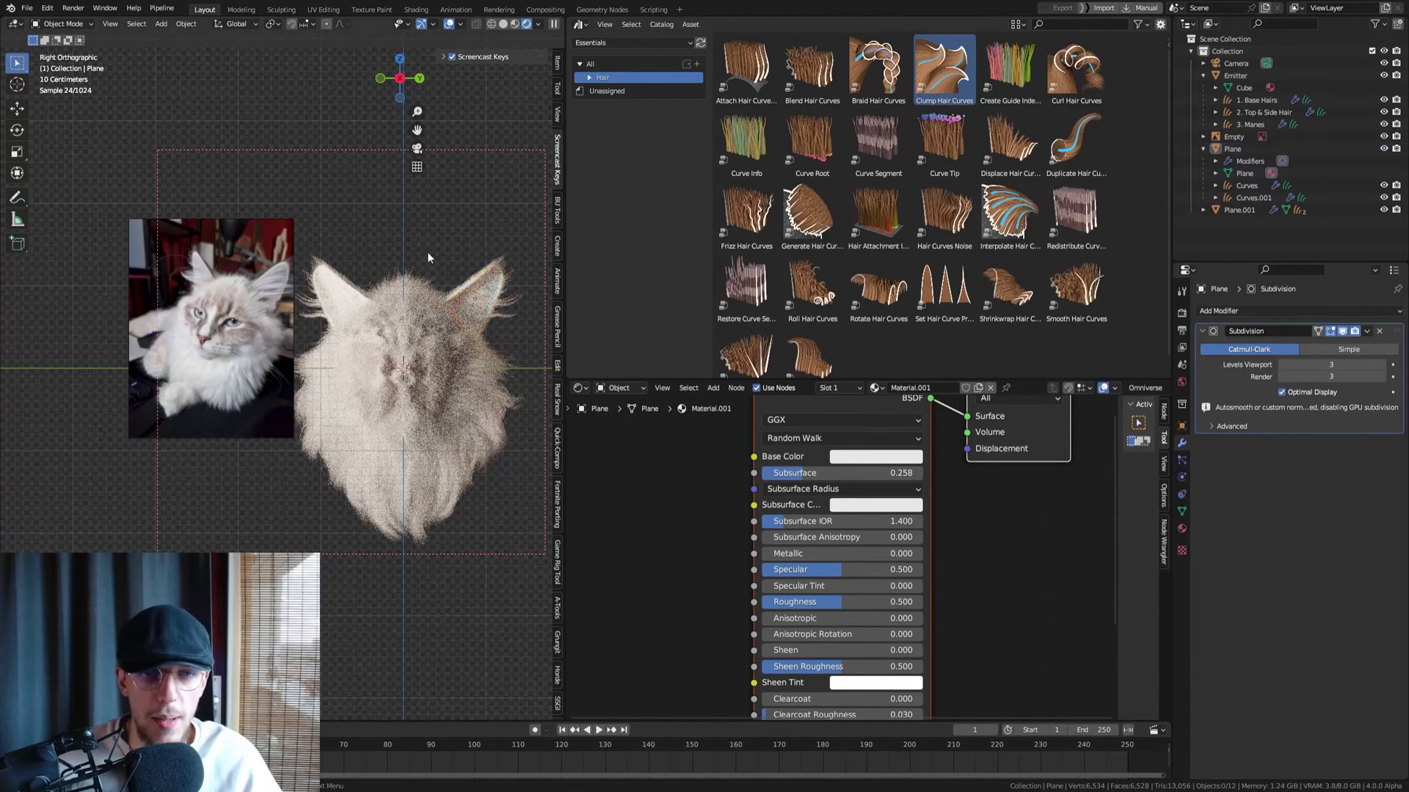
# Rename the original ear mesh's material to Ear
pyautogui.click(342, 292)
pyautogui.click(493, 295)
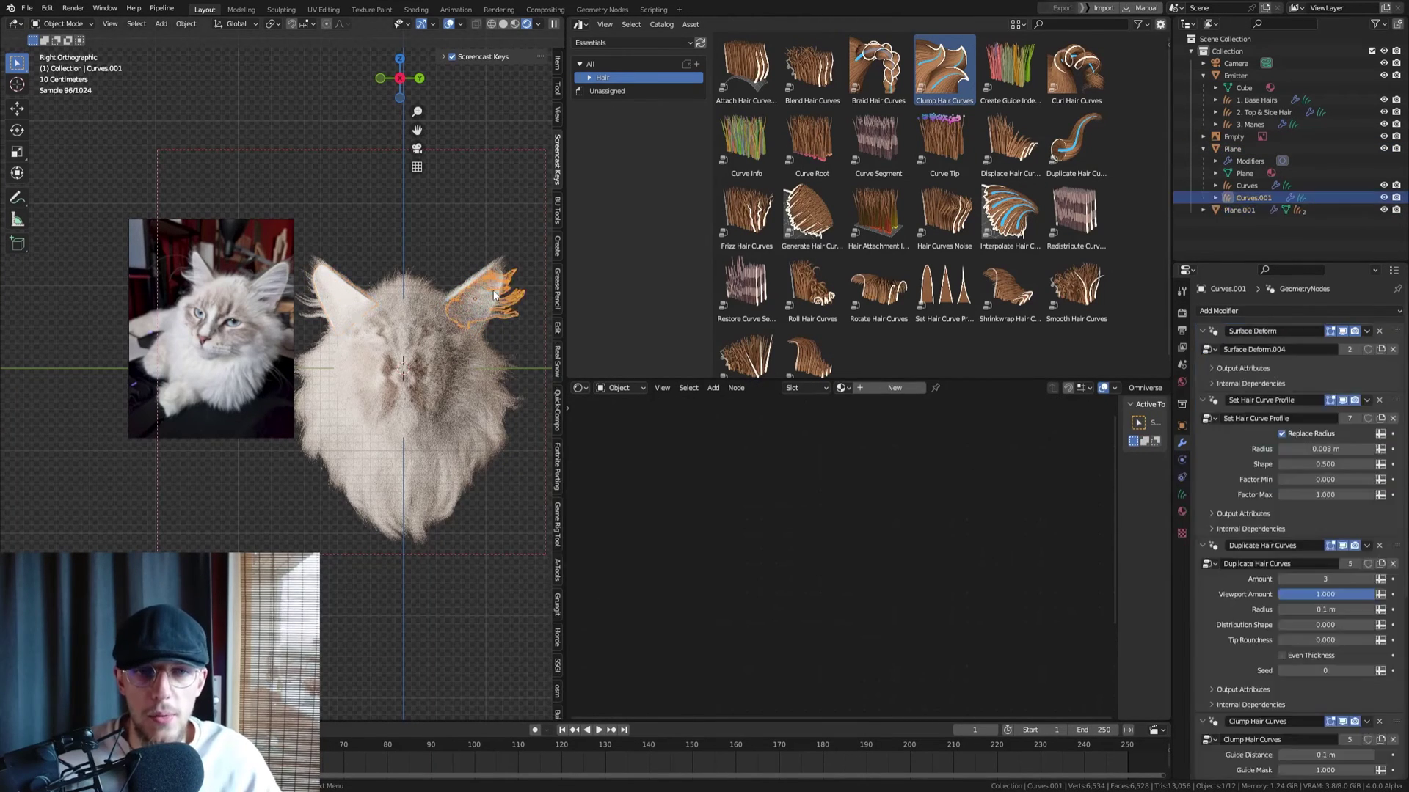
pyautogui.click(1181, 531)
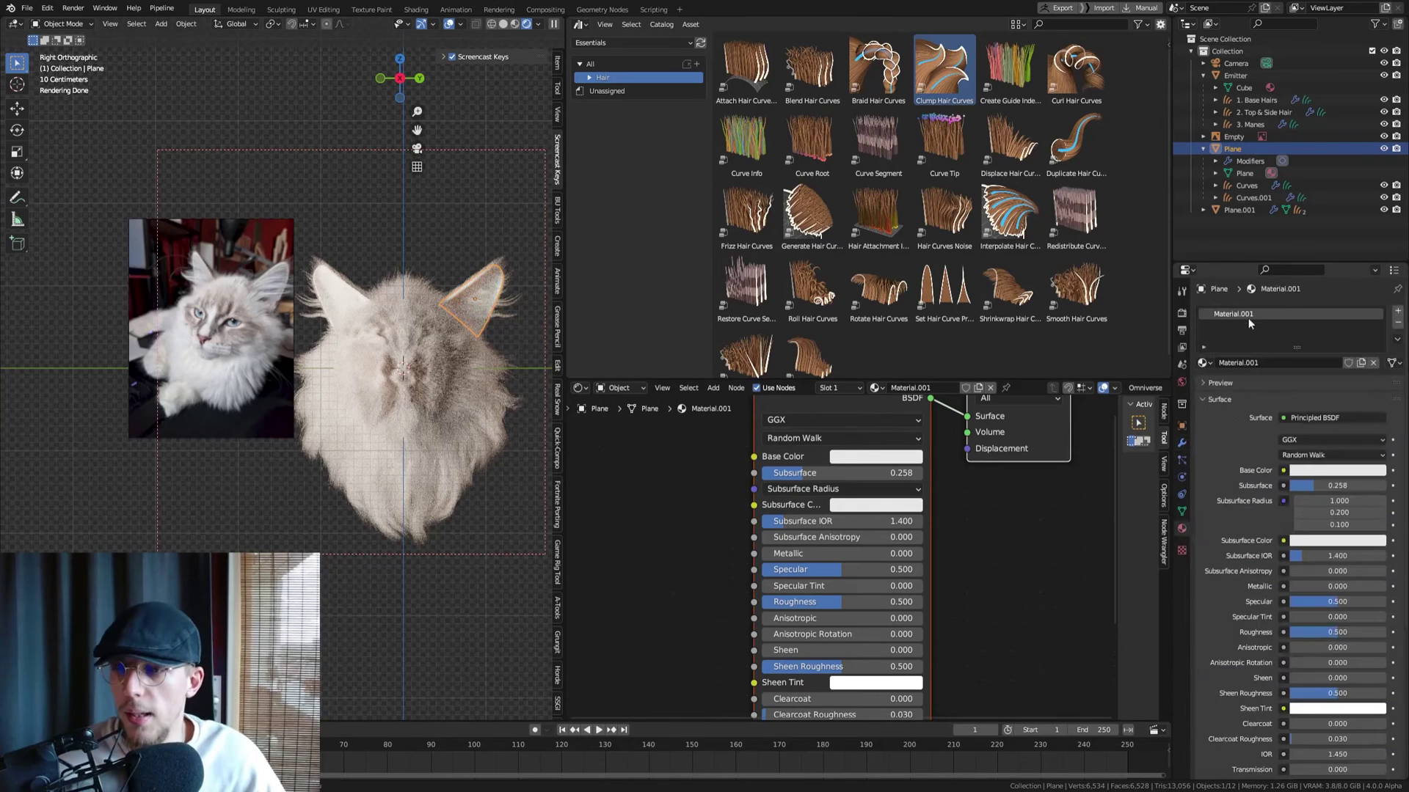
pyautogui.press('Return')
# Assign the Ear material to the mirrored ear mesh
pyautogui.click(344, 292)
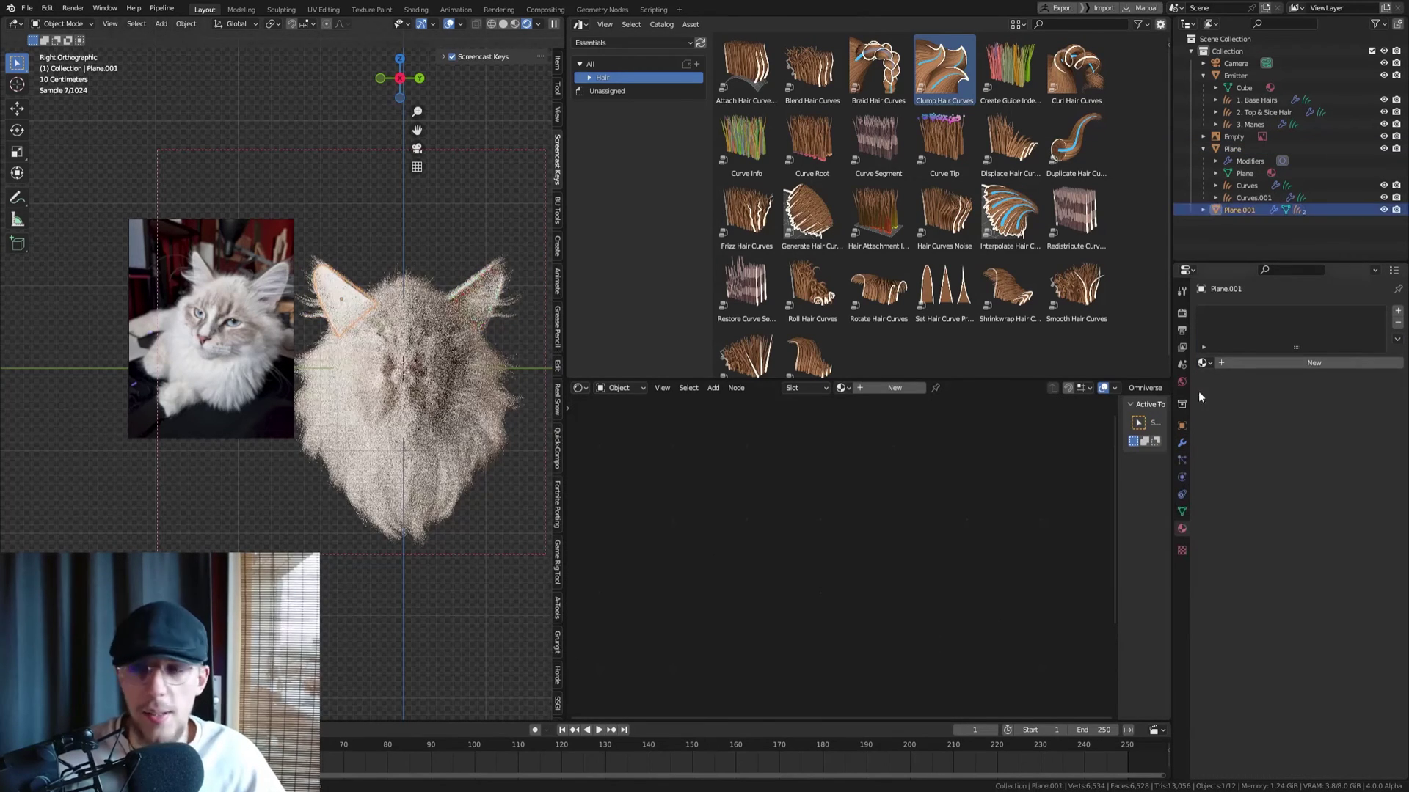
pyautogui.click(1204, 362)
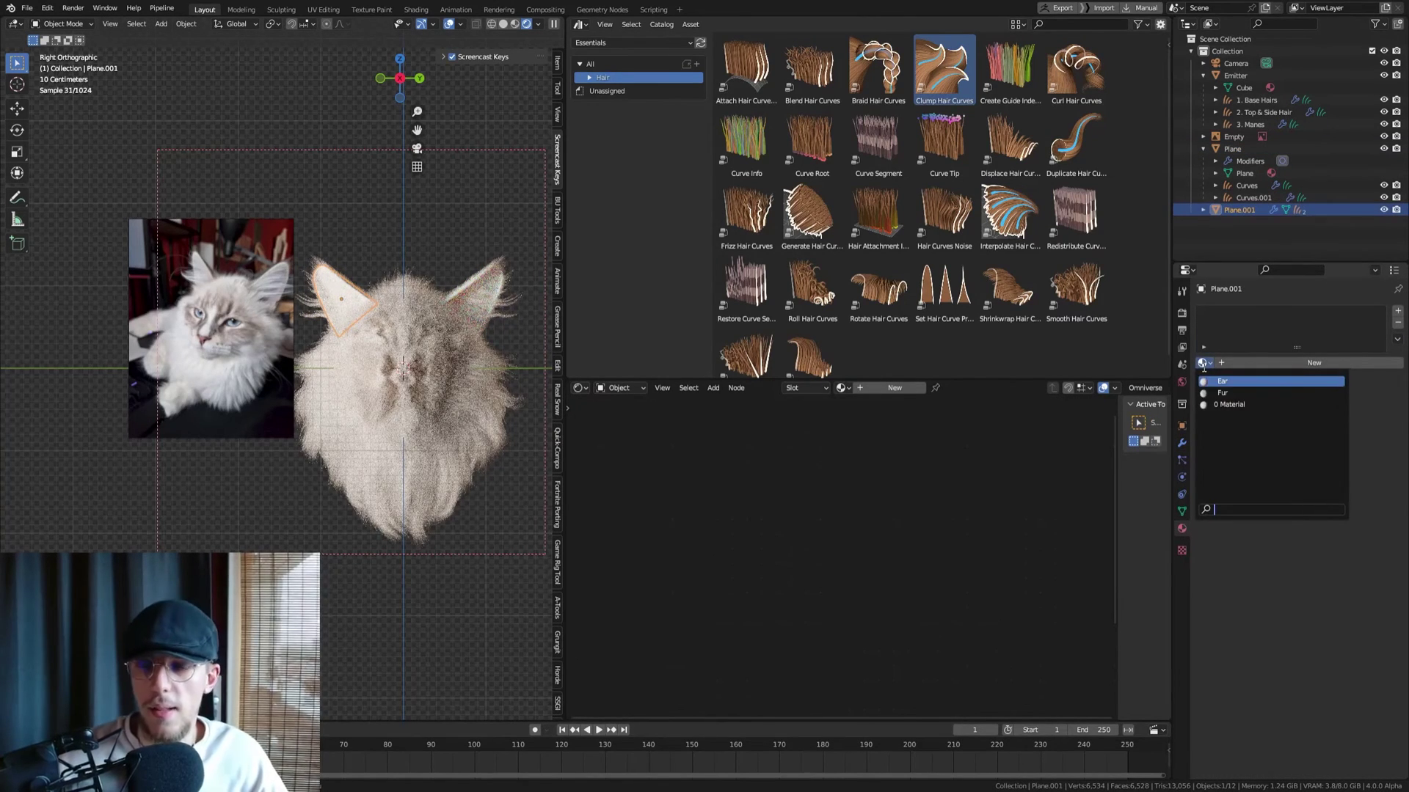
pyautogui.click(1222, 392)
pyautogui.click(401, 266)
pyautogui.click(358, 243)
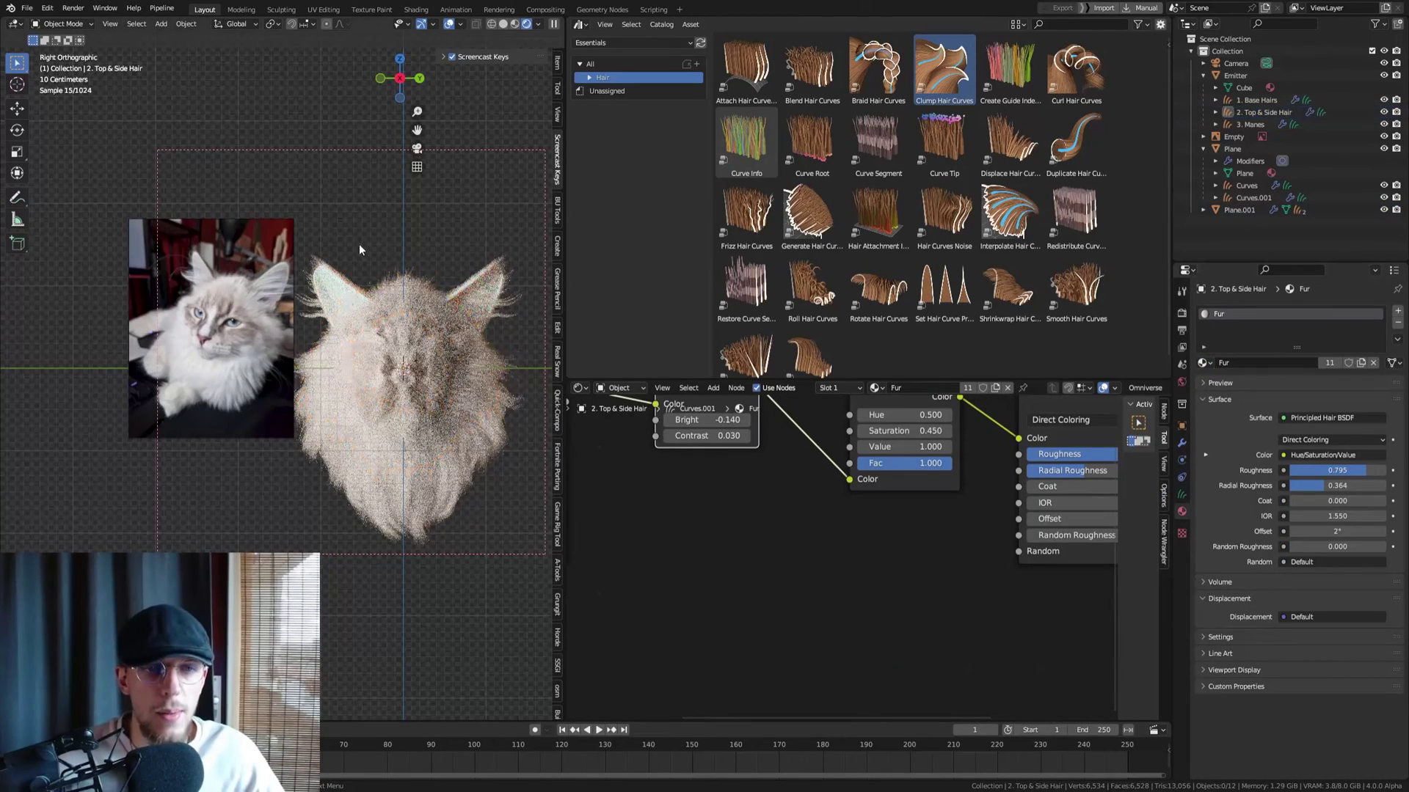
# Set the Ear material's subsurface color to reddish orange and its subsurface amount to 0.195
pyautogui.press('Home')
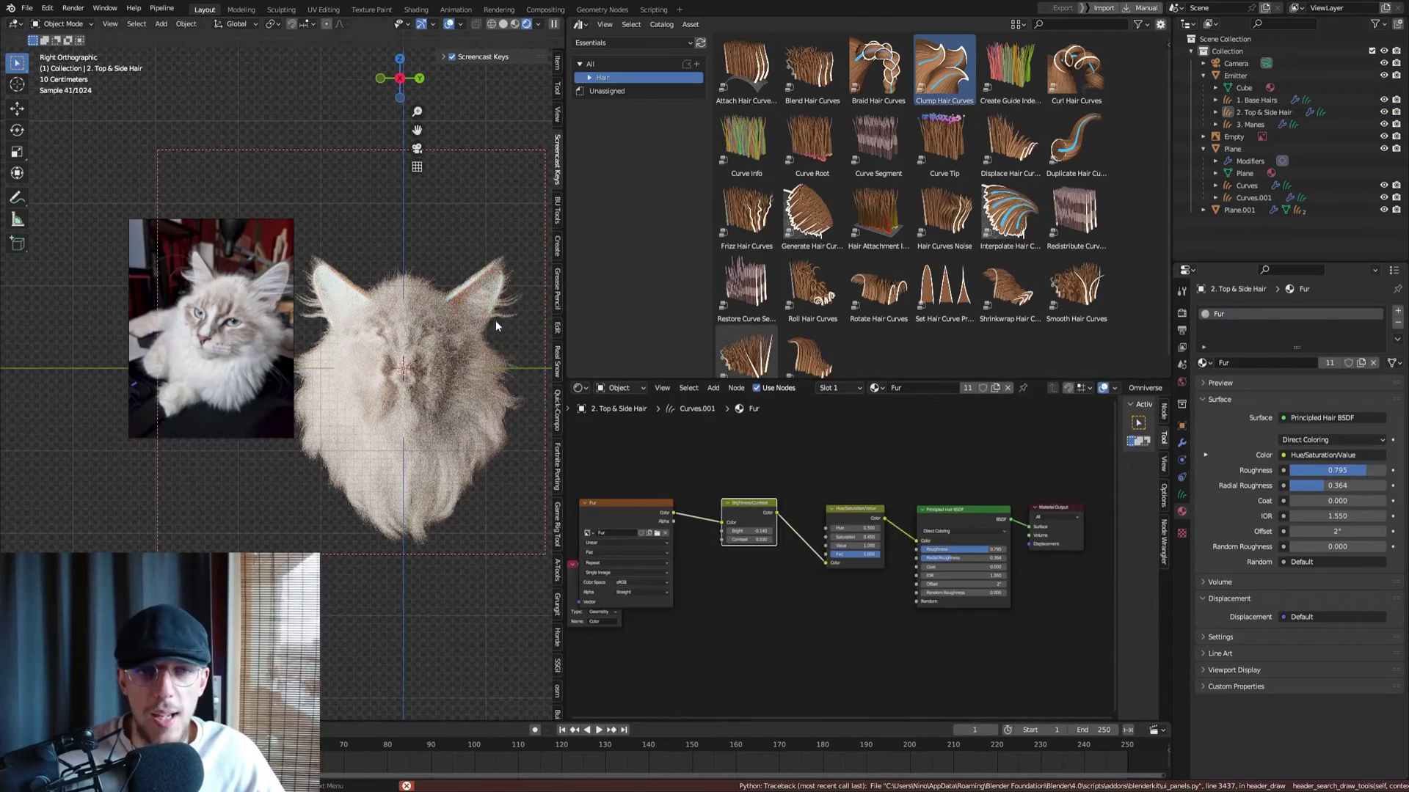
pyautogui.click(478, 288)
pyautogui.press('Home')
pyautogui.click(821, 486)
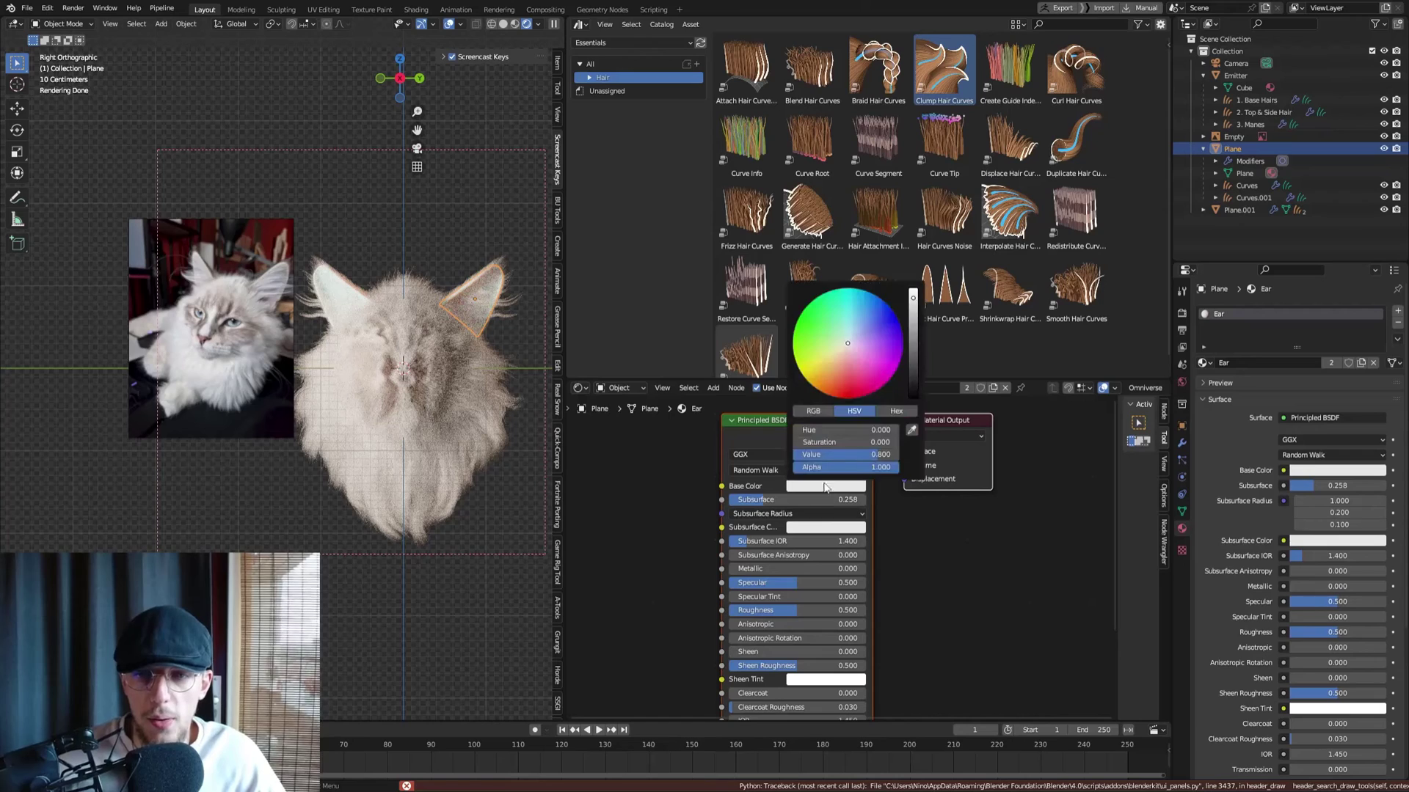
pyautogui.click(797, 528)
pyautogui.moveTo(835, 414); pyautogui.dragTo(837, 421)
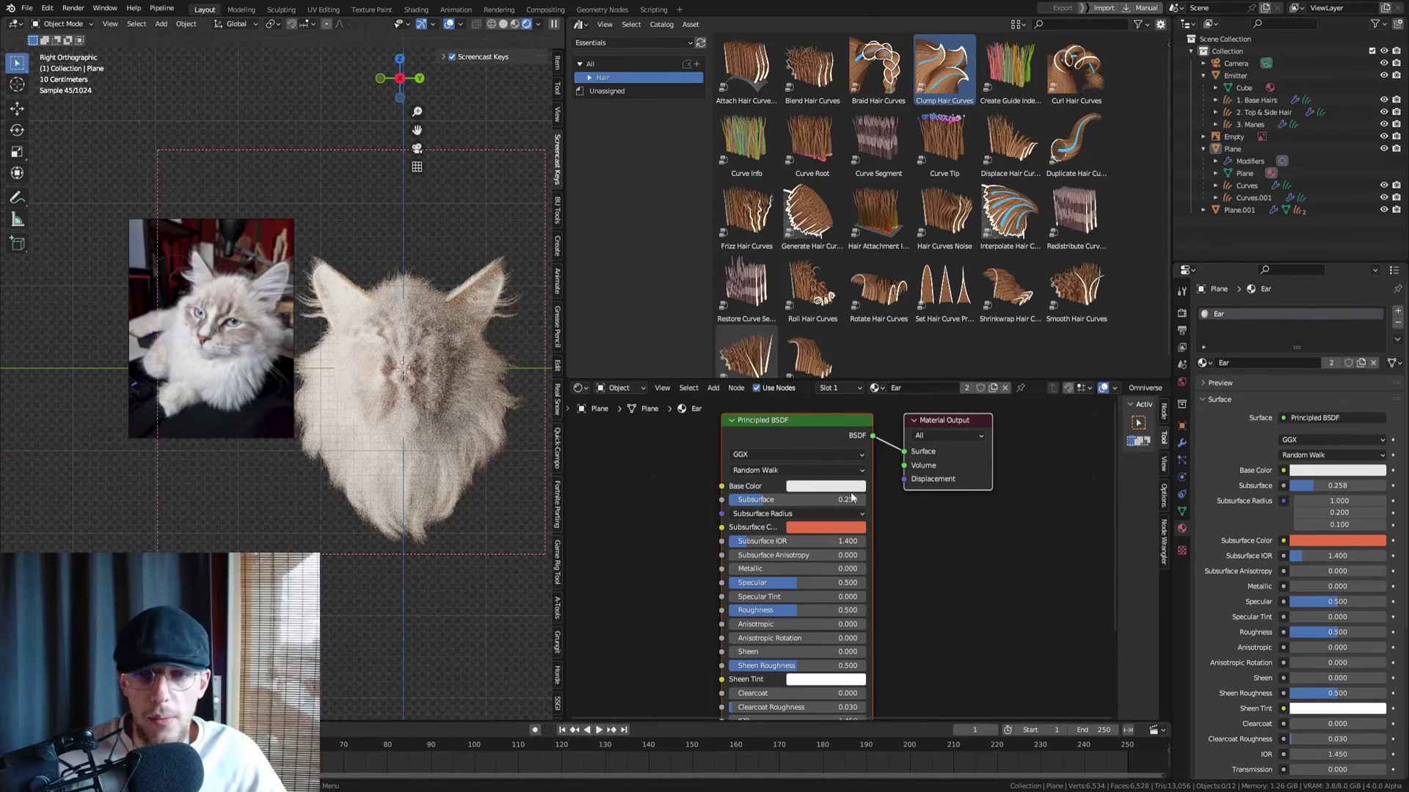
pyautogui.moveTo(763, 500)
pyautogui.mouseDown()
pyautogui.moveTo(866, 499)
pyautogui.moveTo(756, 499)
pyautogui.mouseUp()
# Add an area light and move it out behind the cat's head
pyautogui.hotkey('shift', 'a')
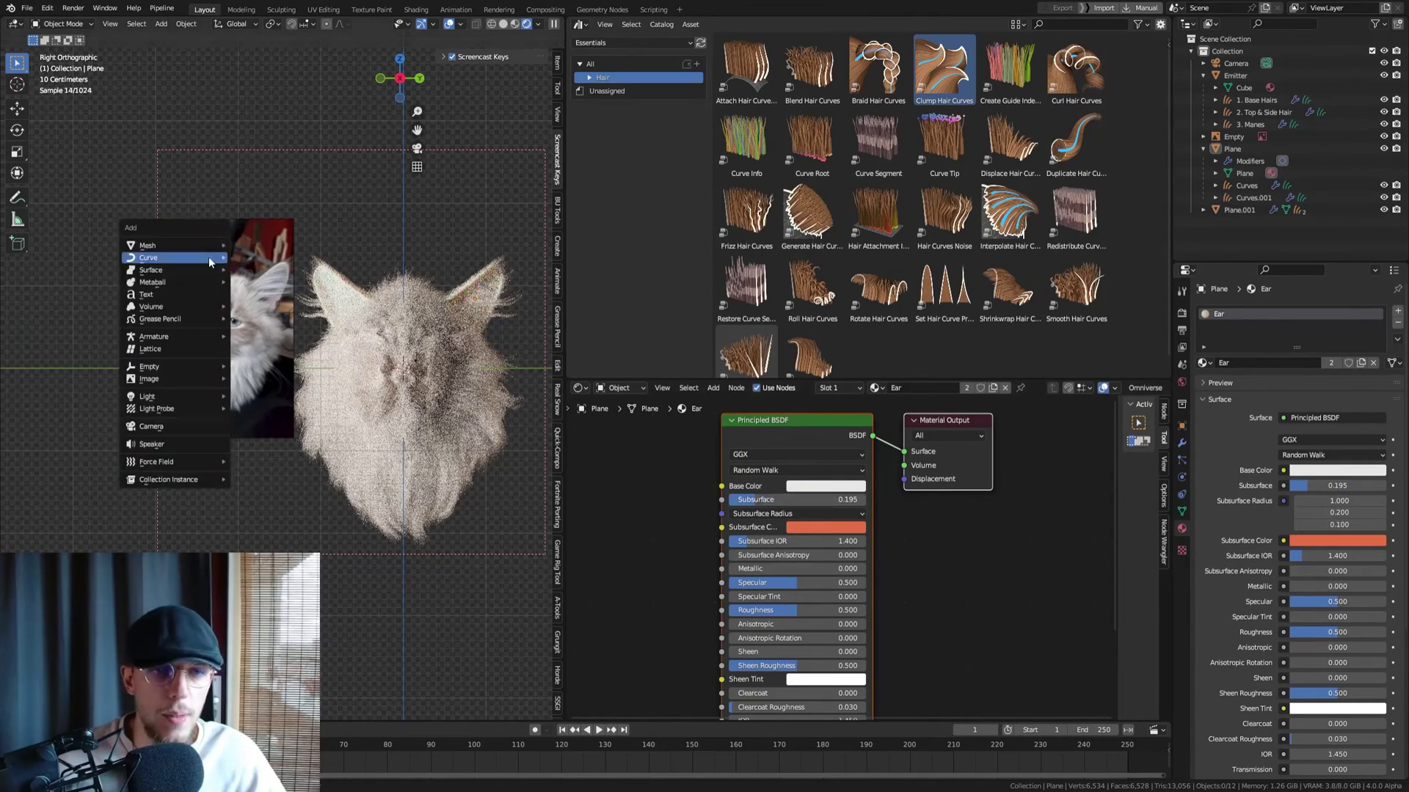
pyautogui.moveTo(164, 395)
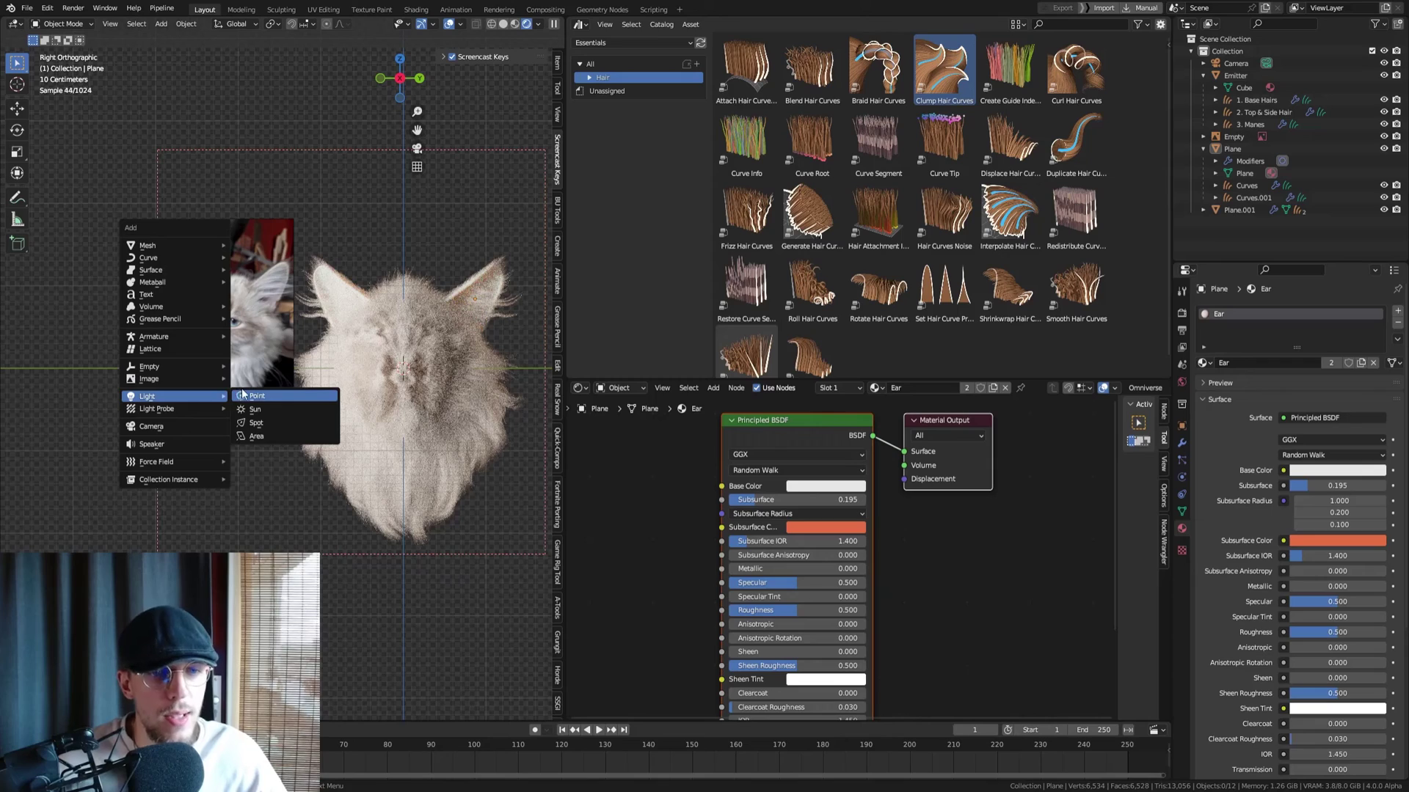
pyautogui.click(256, 437)
pyautogui.moveTo(283, 417); pyautogui.dragTo(484, 485, button='middle')
pyautogui.press('g')
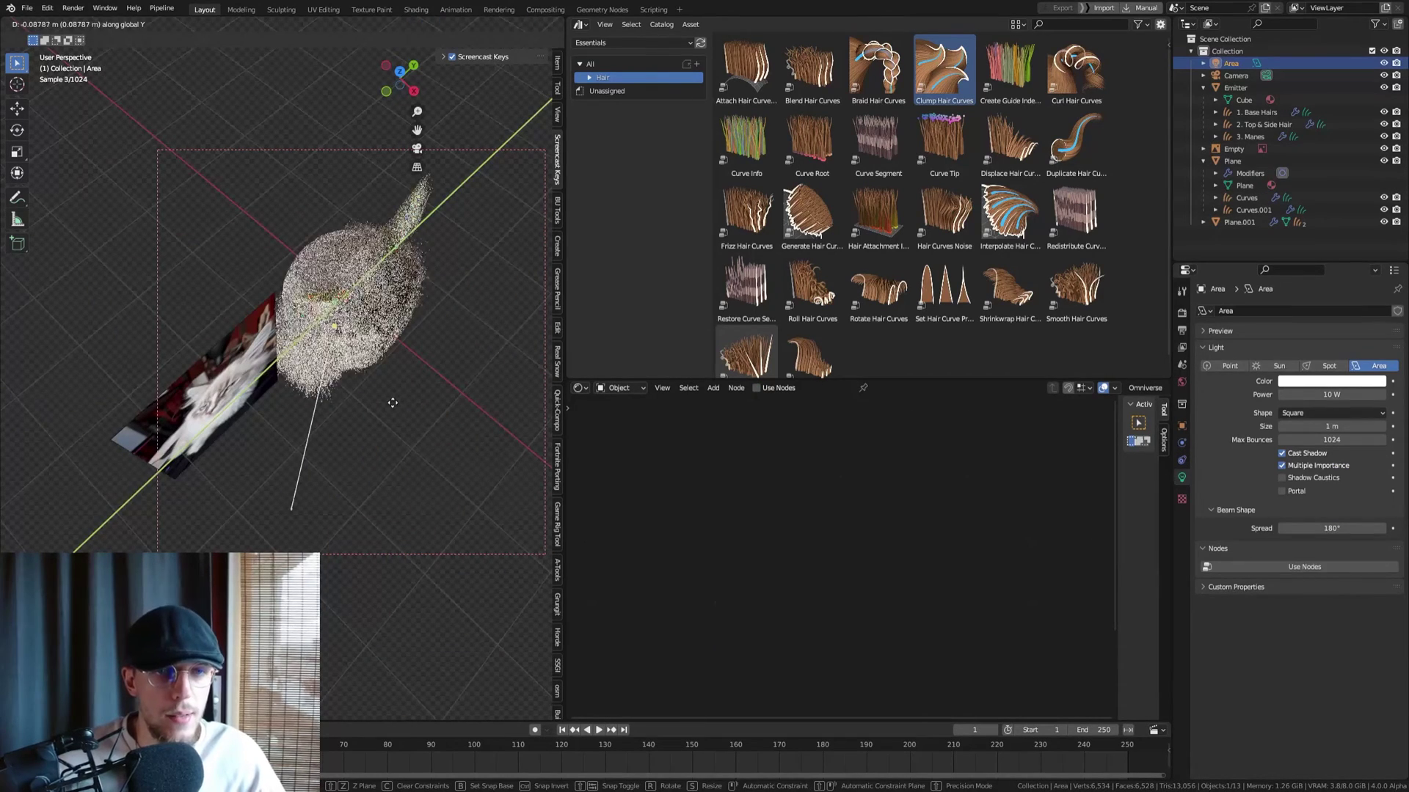
pyautogui.click(369, 382)
# Rotate the area light about the Y axis to face the head and raise it about 1.33 m along global Z
pyautogui.moveTo(368, 382); pyautogui.dragTo(447, 273, button='middle')
pyautogui.press('r')
pyautogui.press('y')
pyautogui.click(398, 508)
pyautogui.press('g')
pyautogui.press('z')
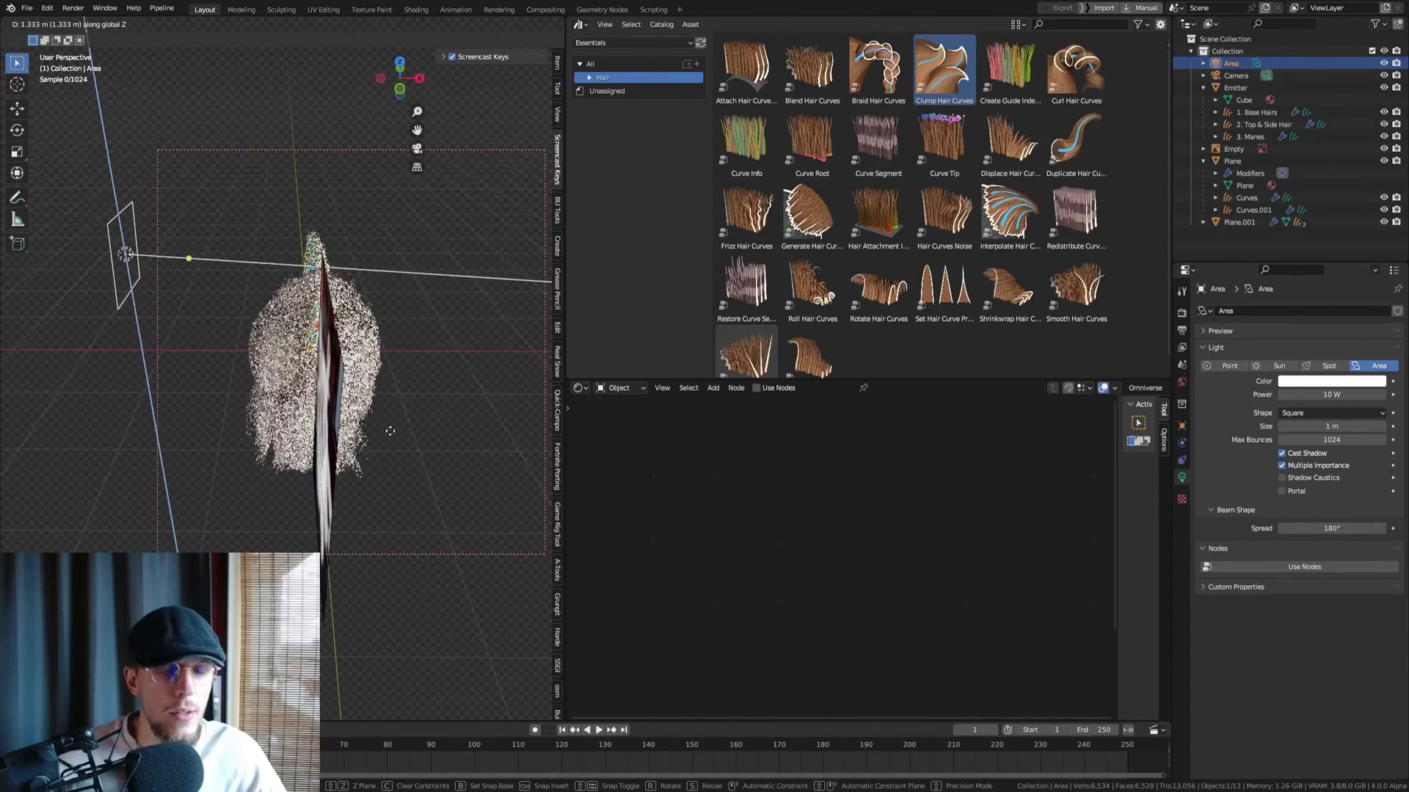
pyautogui.click(387, 430)
# Set the area light's power to 100 W and return to the right orthographic view of the head
pyautogui.moveTo(388, 426); pyautogui.dragTo(440, 367, button='middle')
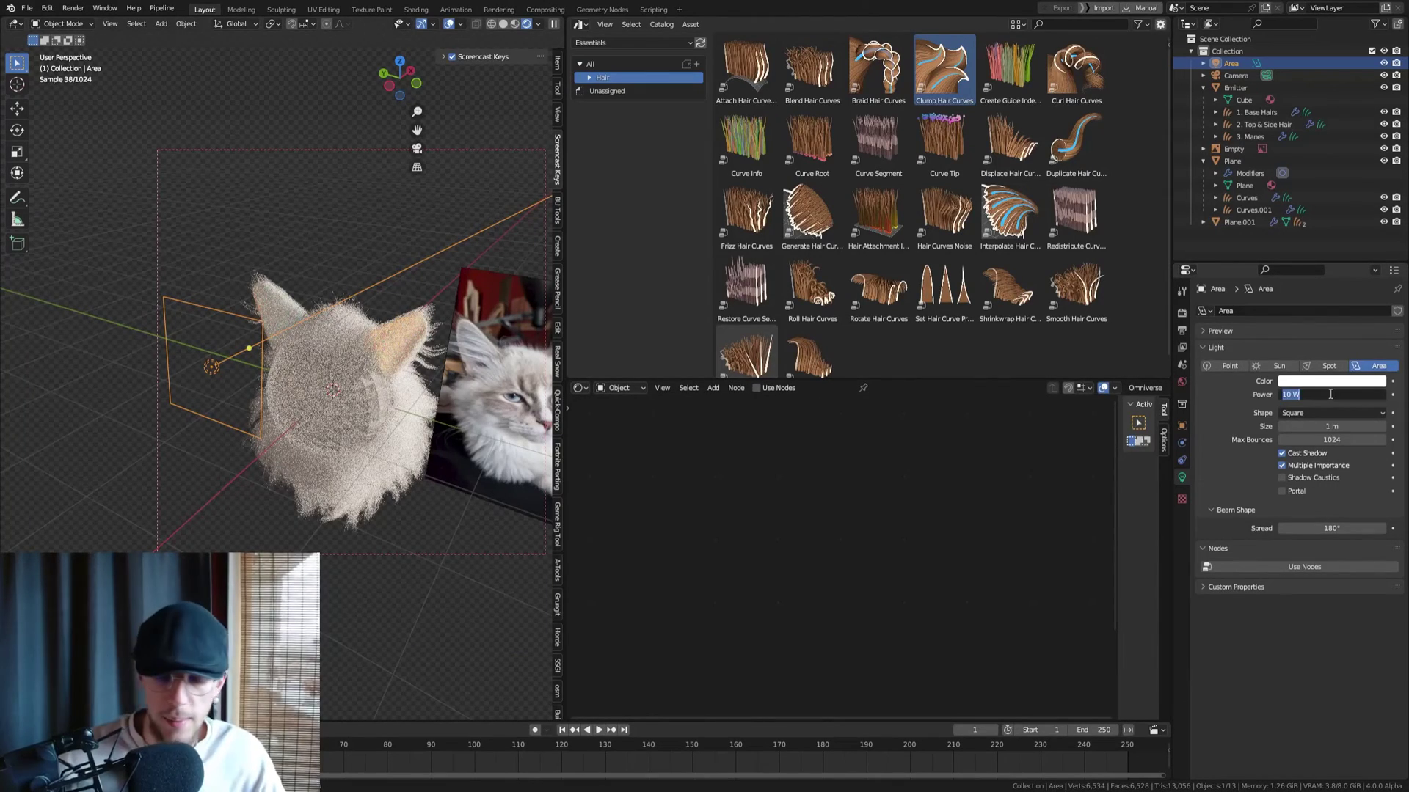
pyautogui.write('100')
pyautogui.press('Return')
pyautogui.moveTo(341, 280); pyautogui.dragTo(289, 285, button='middle')
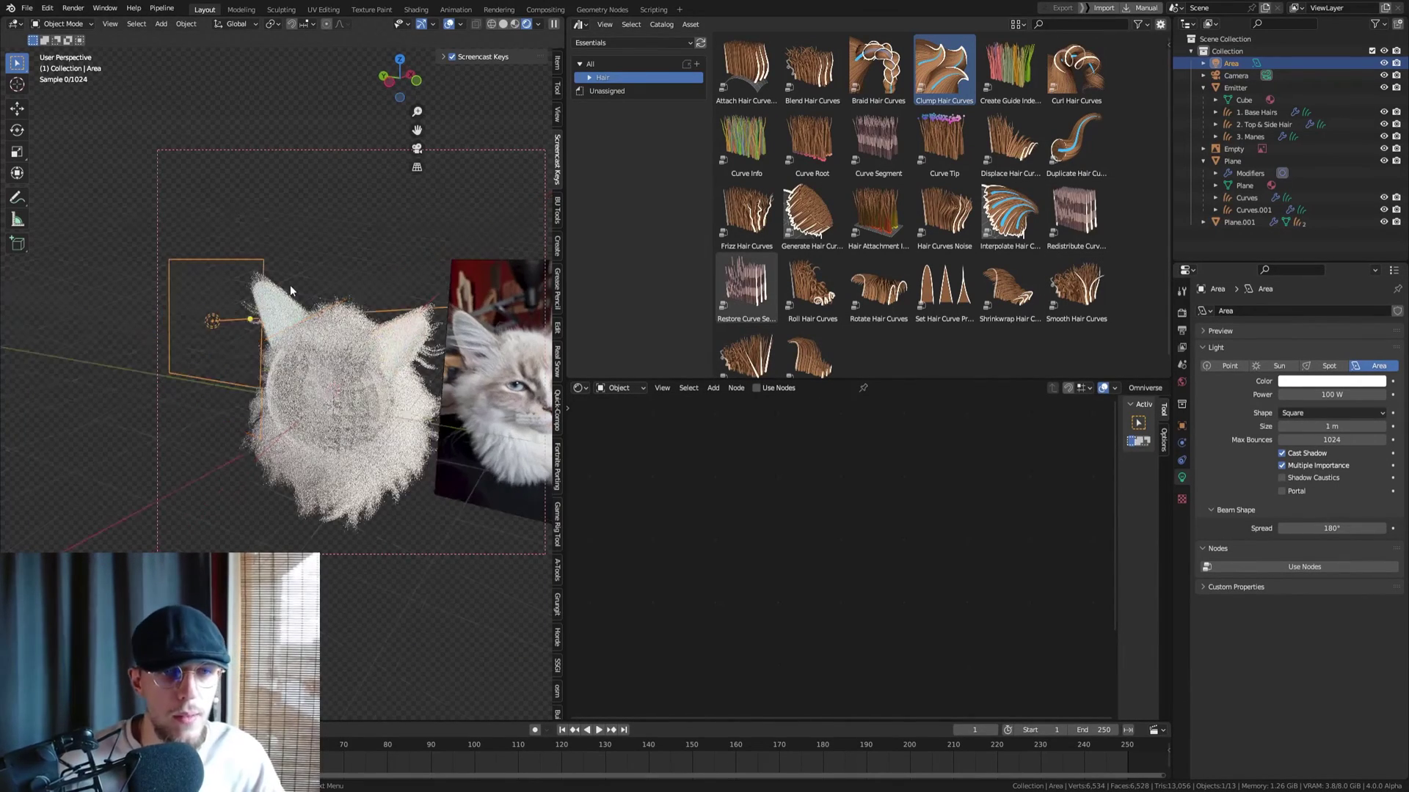
pyautogui.press('KP_1')
pyautogui.press('KP_0')
pyautogui.press('KP_3')
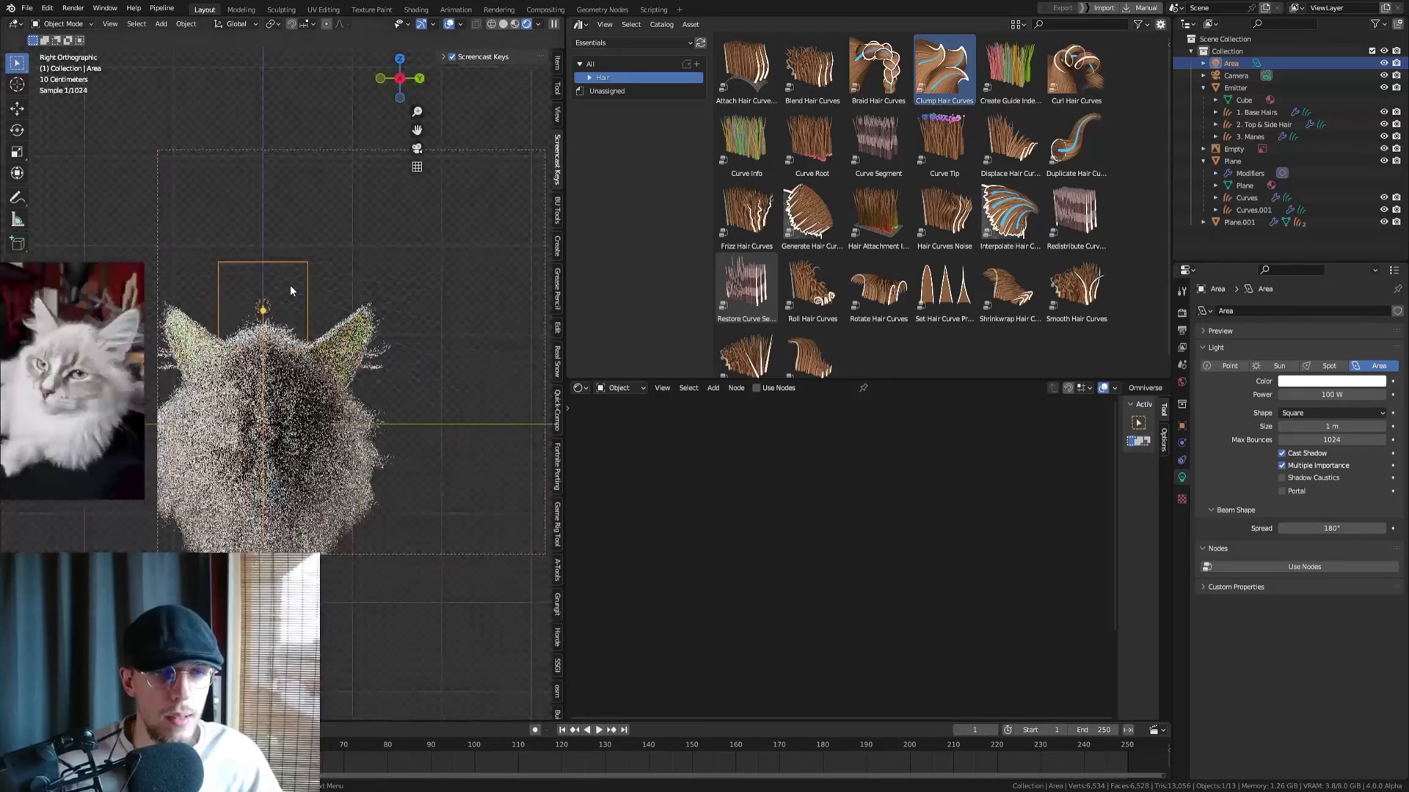
pyautogui.keyDown('shift'); pyautogui.moveTo(289, 284); pyautogui.dragTo(312, 251, button='middle'); pyautogui.keyUp('shift')
# Lower the Ear material's subsurface amount to 0.036 and save the file
pyautogui.click(381, 311)
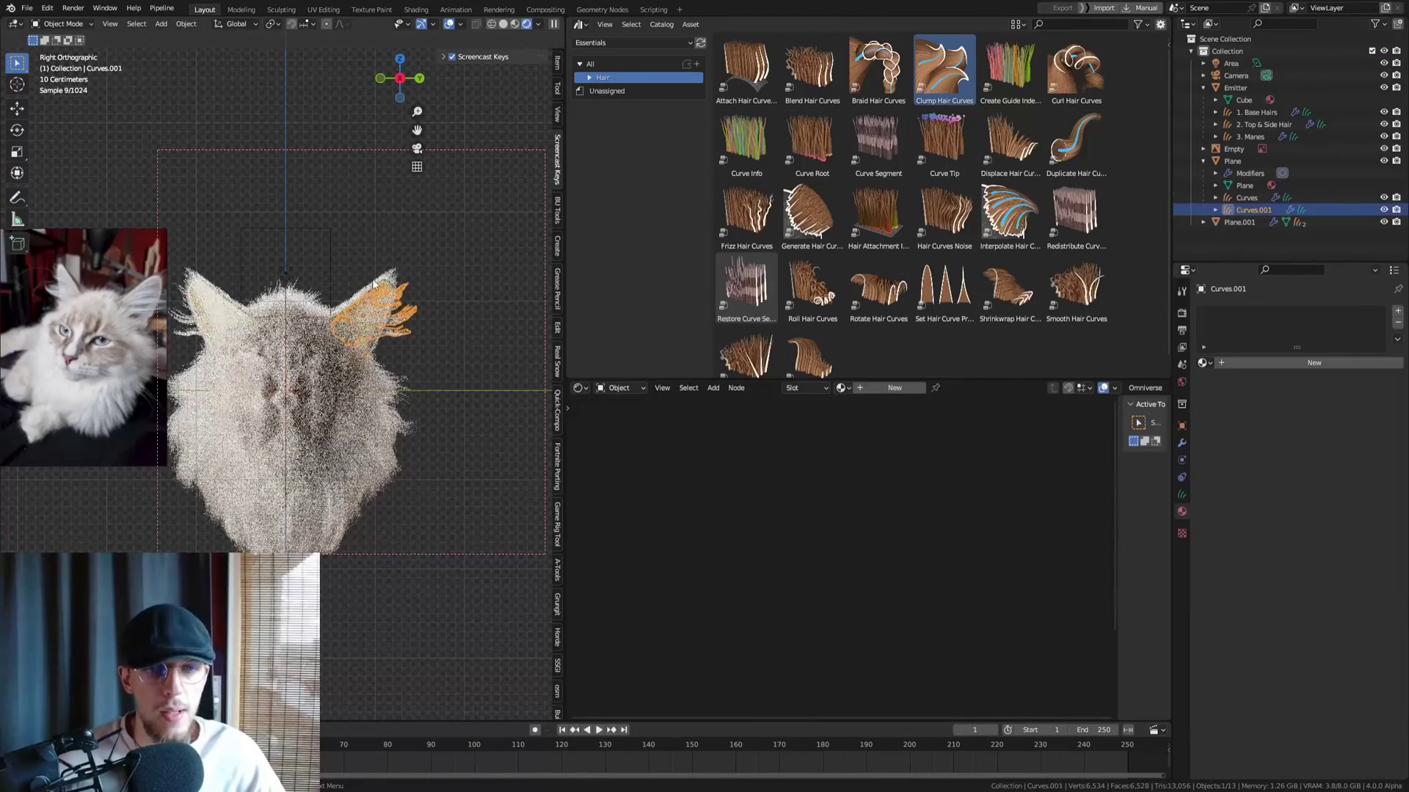
pyautogui.click(374, 293)
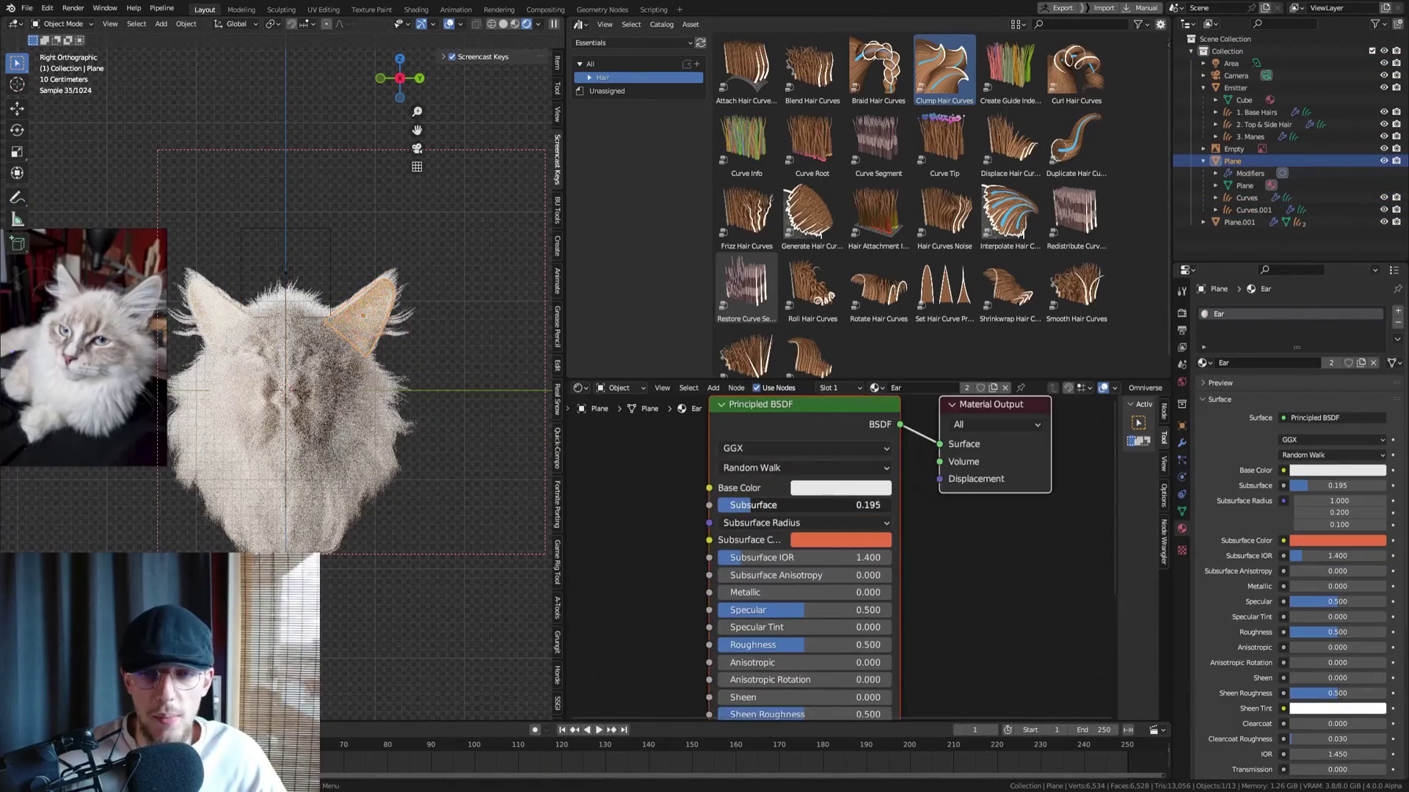
pyautogui.moveTo(754, 505); pyautogui.dragTo(725, 504)
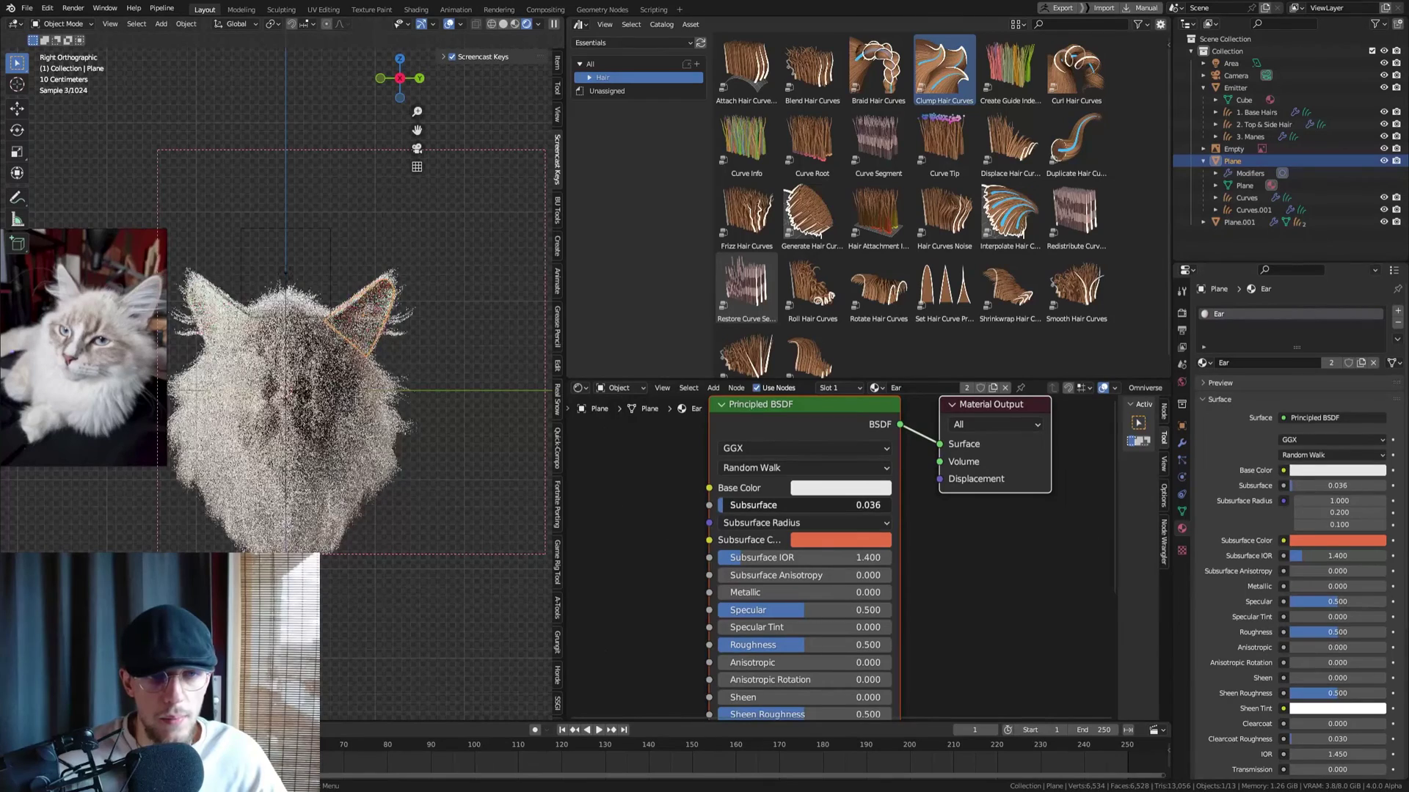
pyautogui.click(420, 400)
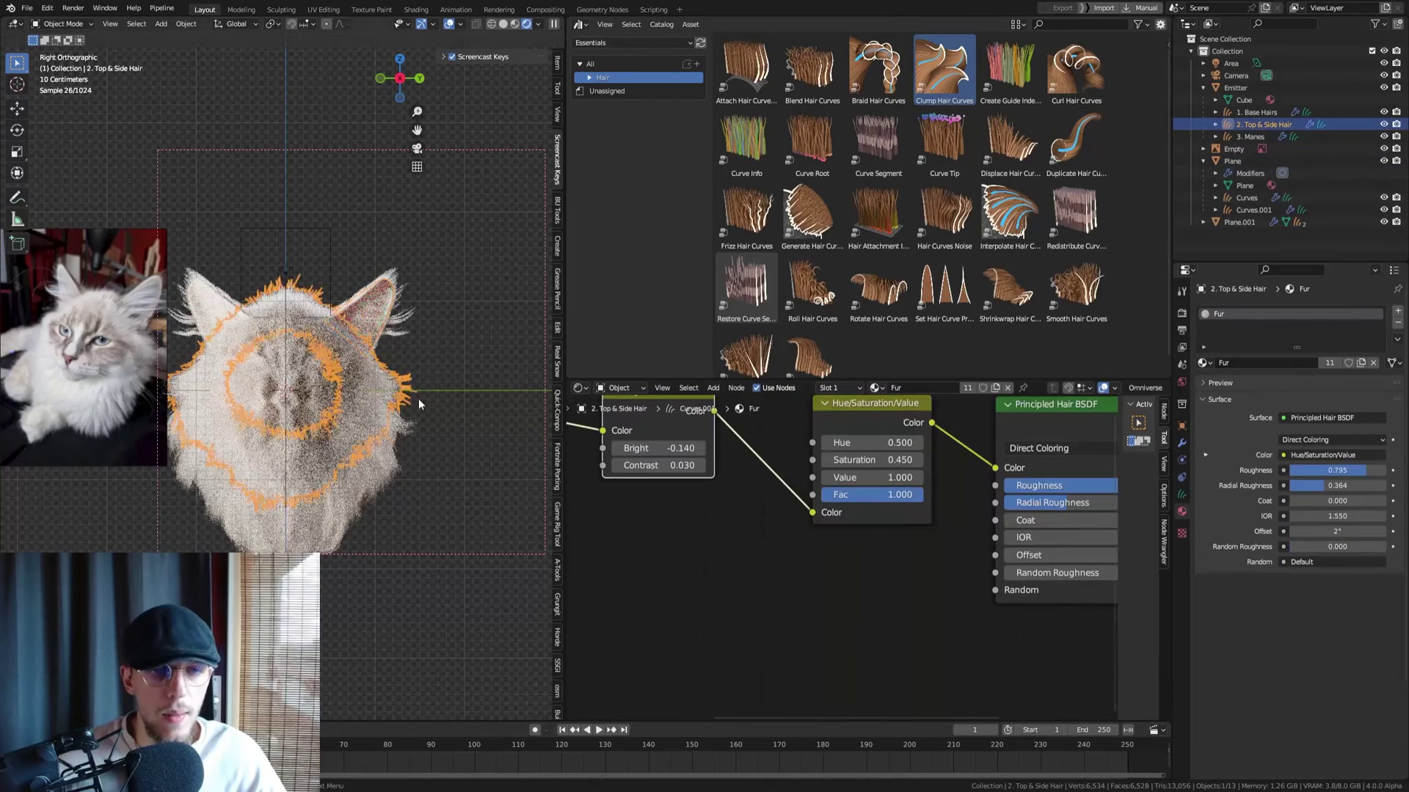
pyautogui.click(450, 362)
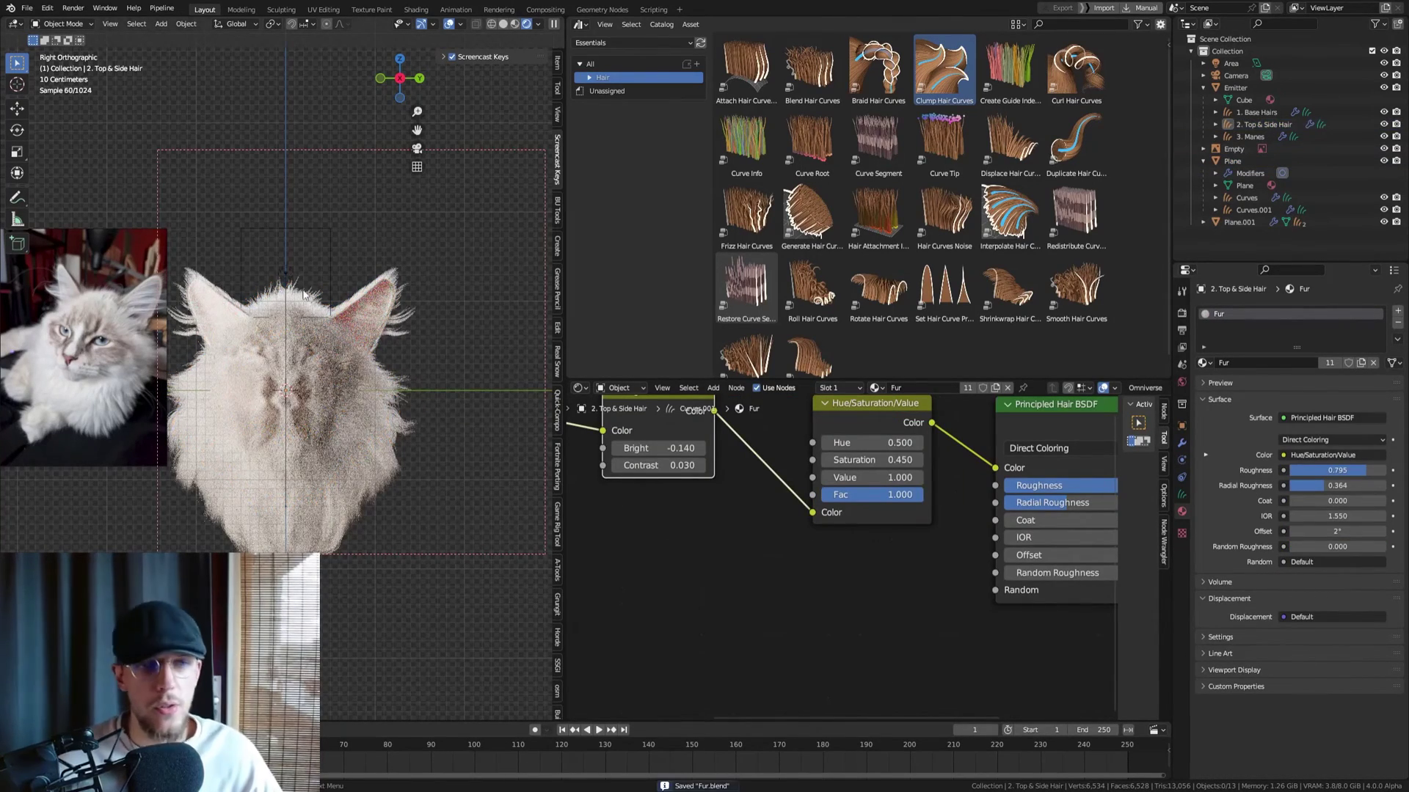
pyautogui.click(310, 230)
pyautogui.click(217, 308)
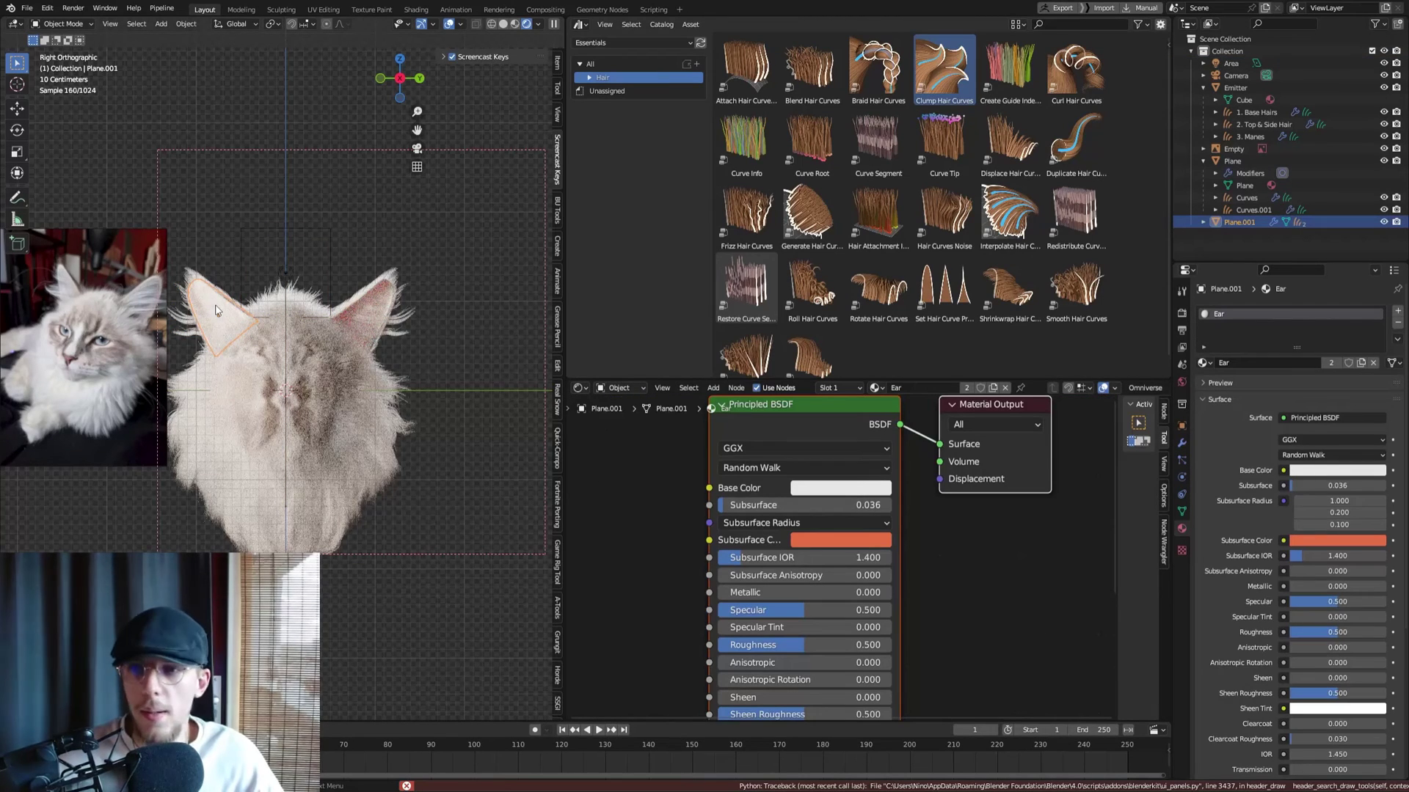
# Select the area light behind the cat's head and scale it up
pyautogui.click(330, 262)
pyautogui.press('s')
pyautogui.click(471, 397)
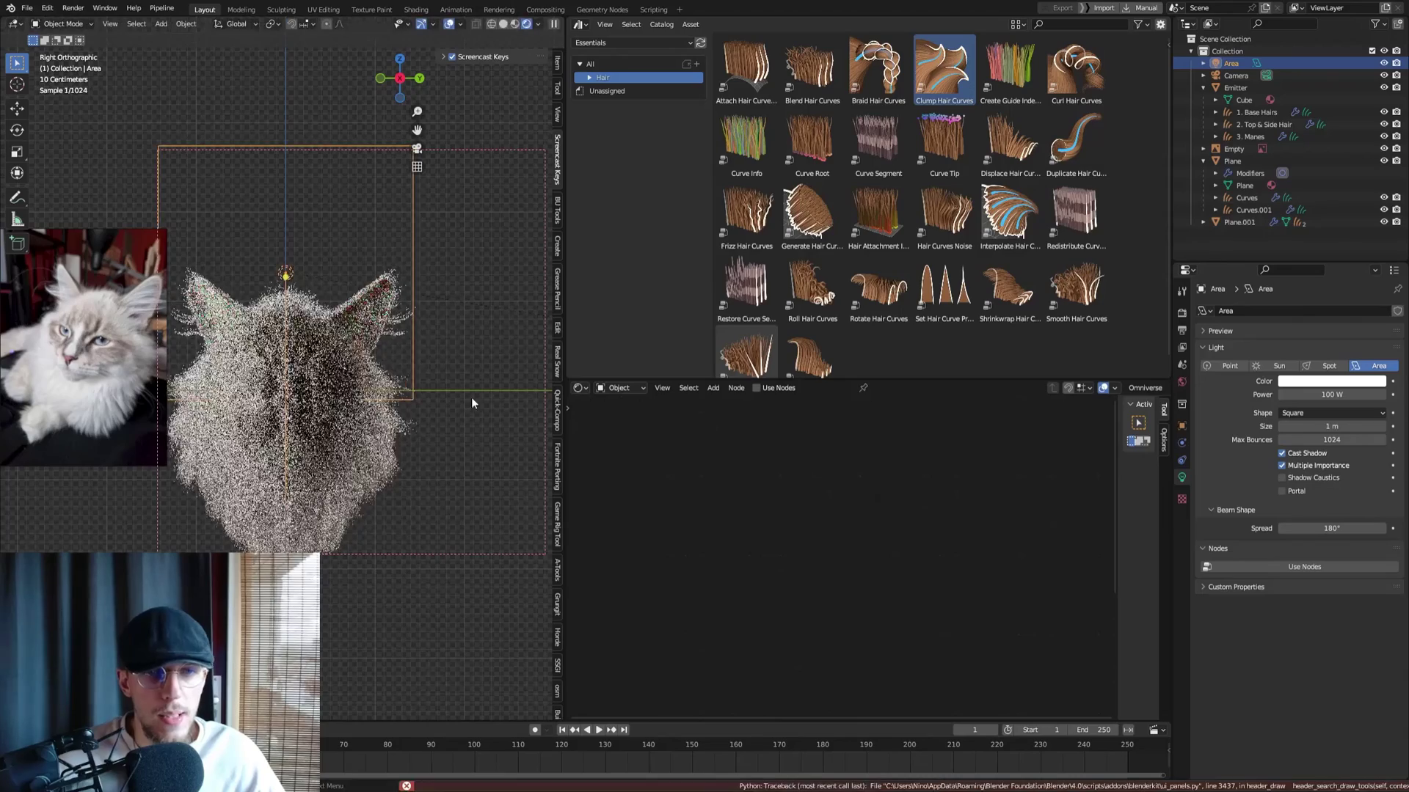
# Set the area light's power to 1000 W, deselect the light and save the file
pyautogui.click(1324, 395)
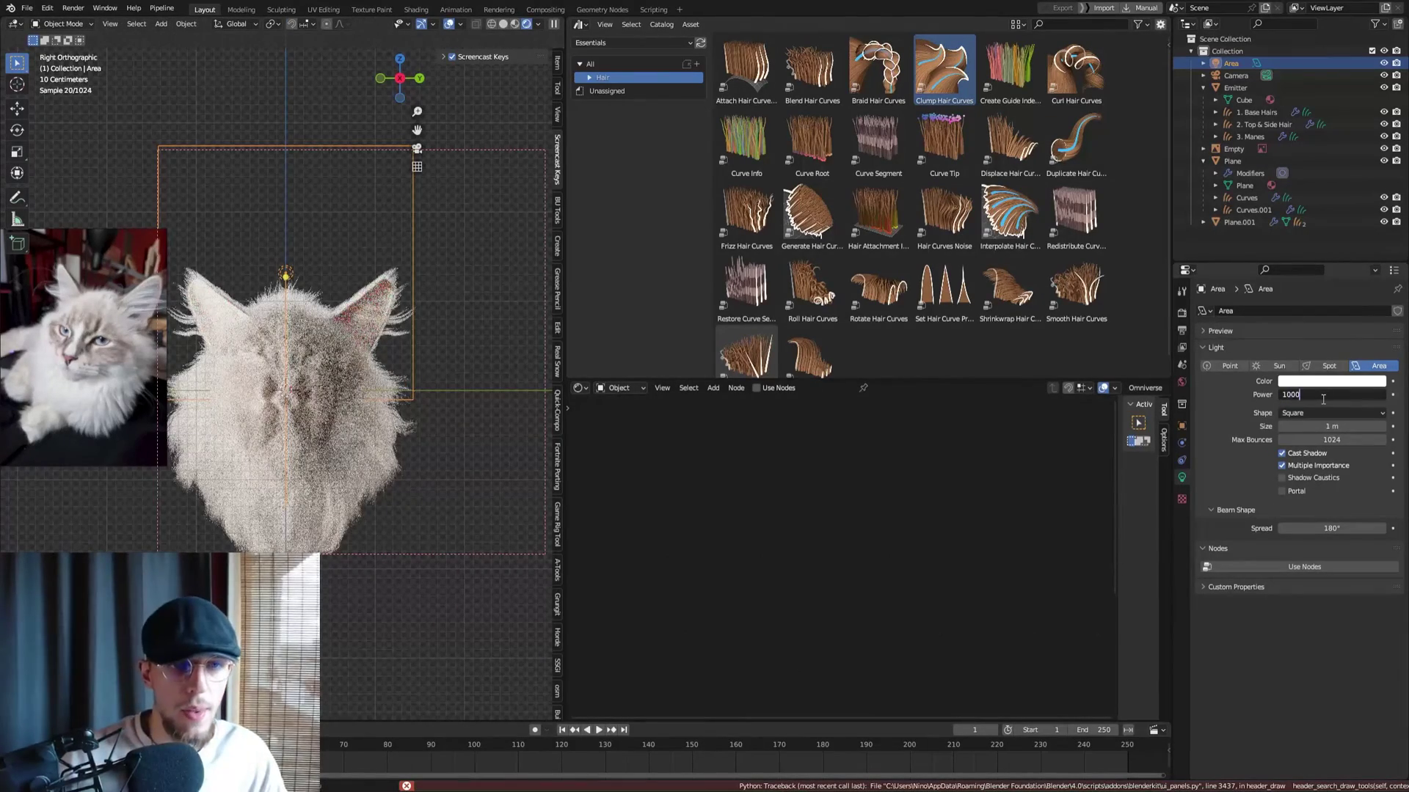
pyautogui.write('1000')
pyautogui.press('Return')
pyautogui.click(509, 355)
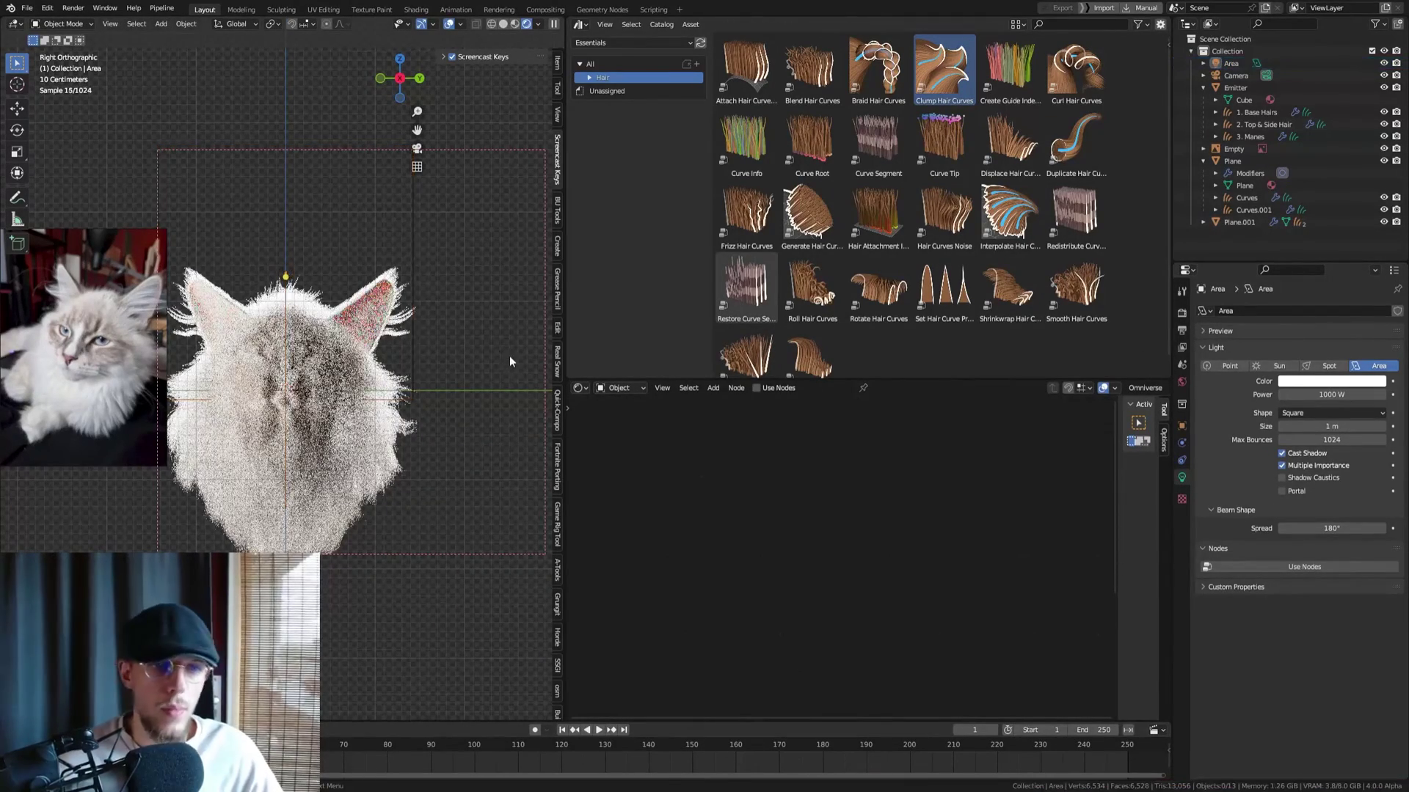
pyautogui.hotkey('ctrl', 's')
# Reduce the area light's power to 500 W and save the file
pyautogui.keyDown('shift'); pyautogui.moveTo(443, 425); pyautogui.dragTo(462, 391, button='middle'); pyautogui.keyUp('shift')
pyautogui.click(1324, 392)
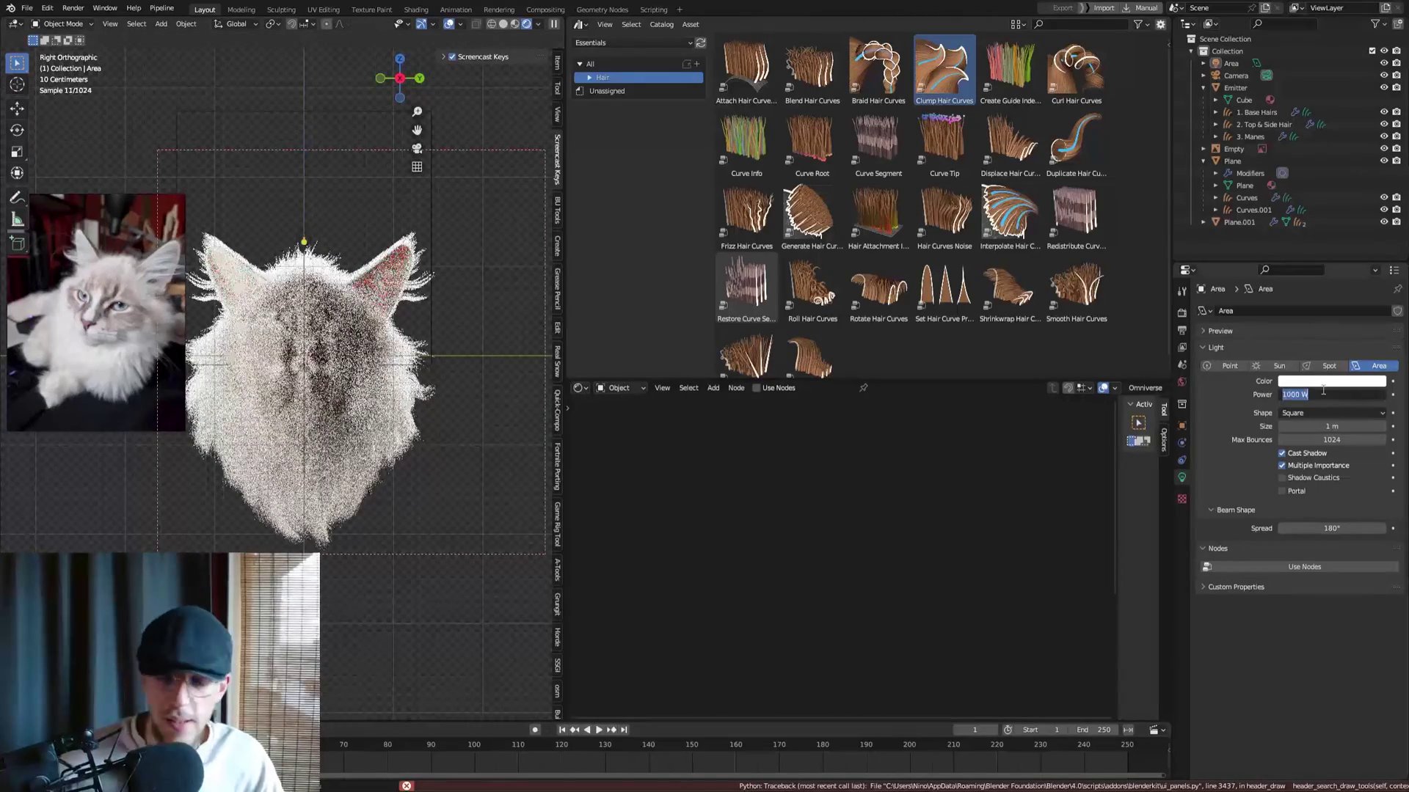
pyautogui.write('500')
pyautogui.press('Return')
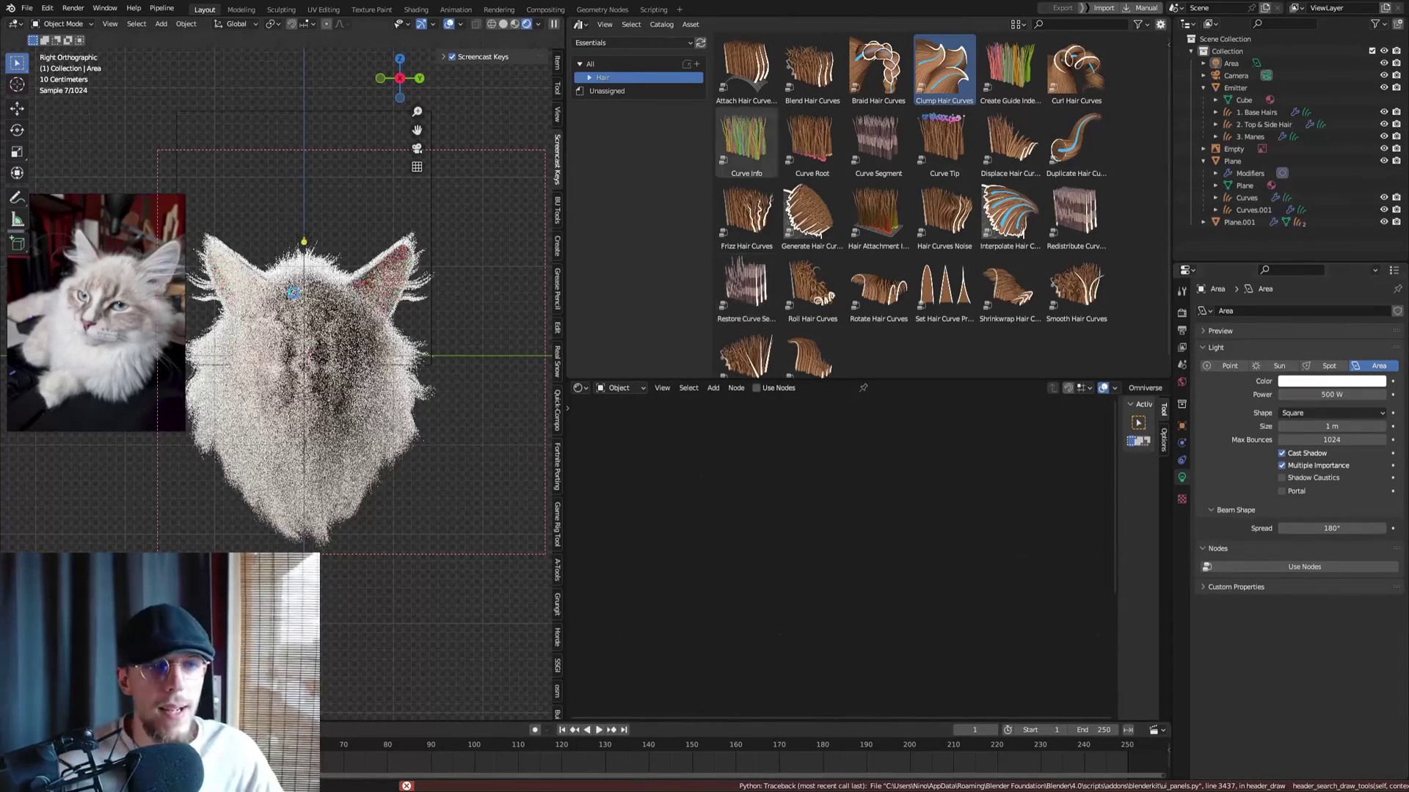
pyautogui.hotkey('ctrl', 's')
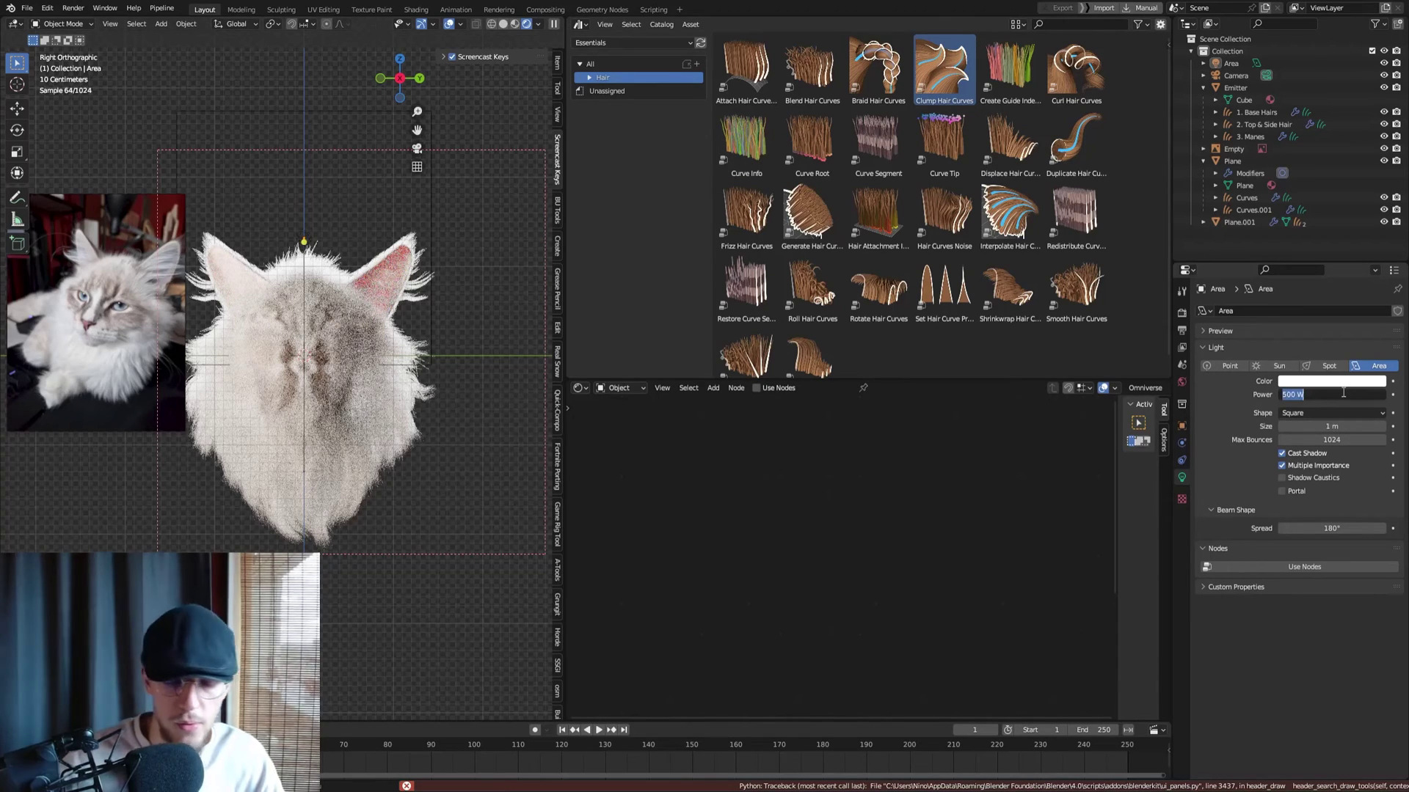
# Set the area light's power to 100 W and save the file
pyautogui.write('100')
pyautogui.press('Return')
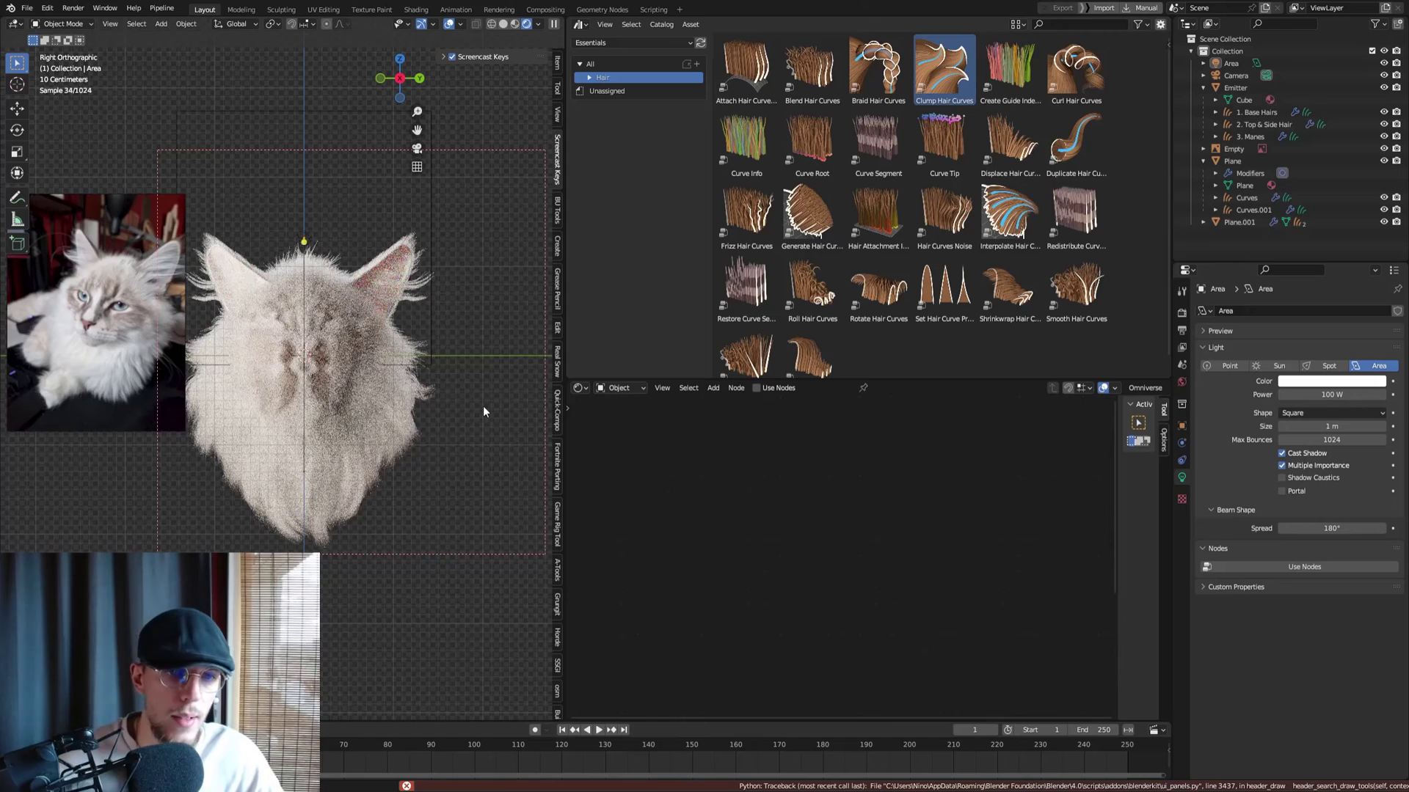
pyautogui.hotkey('ctrl', 's')
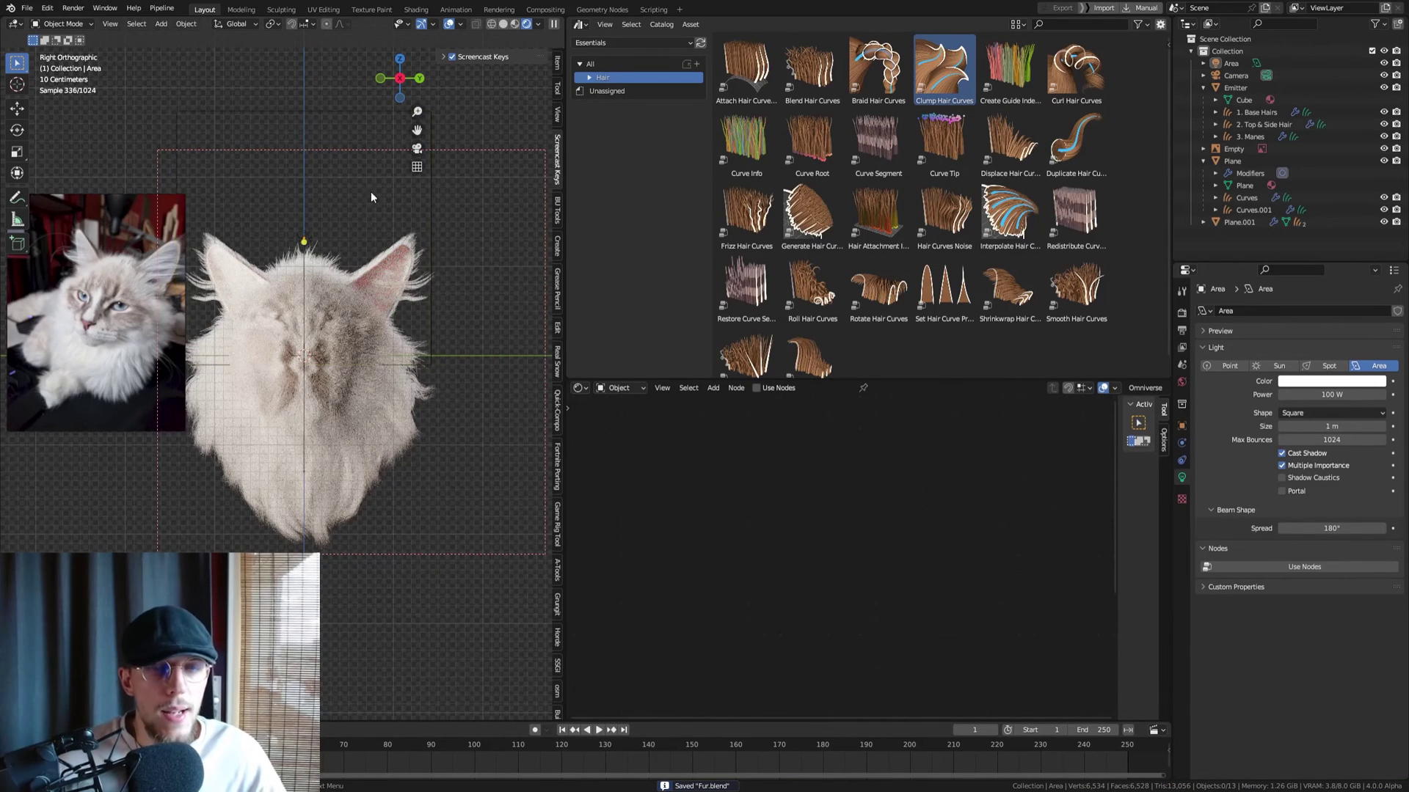
# Hide the viewport overlays, draw a render region around the whole cat head and save the file
pyautogui.click(449, 24)
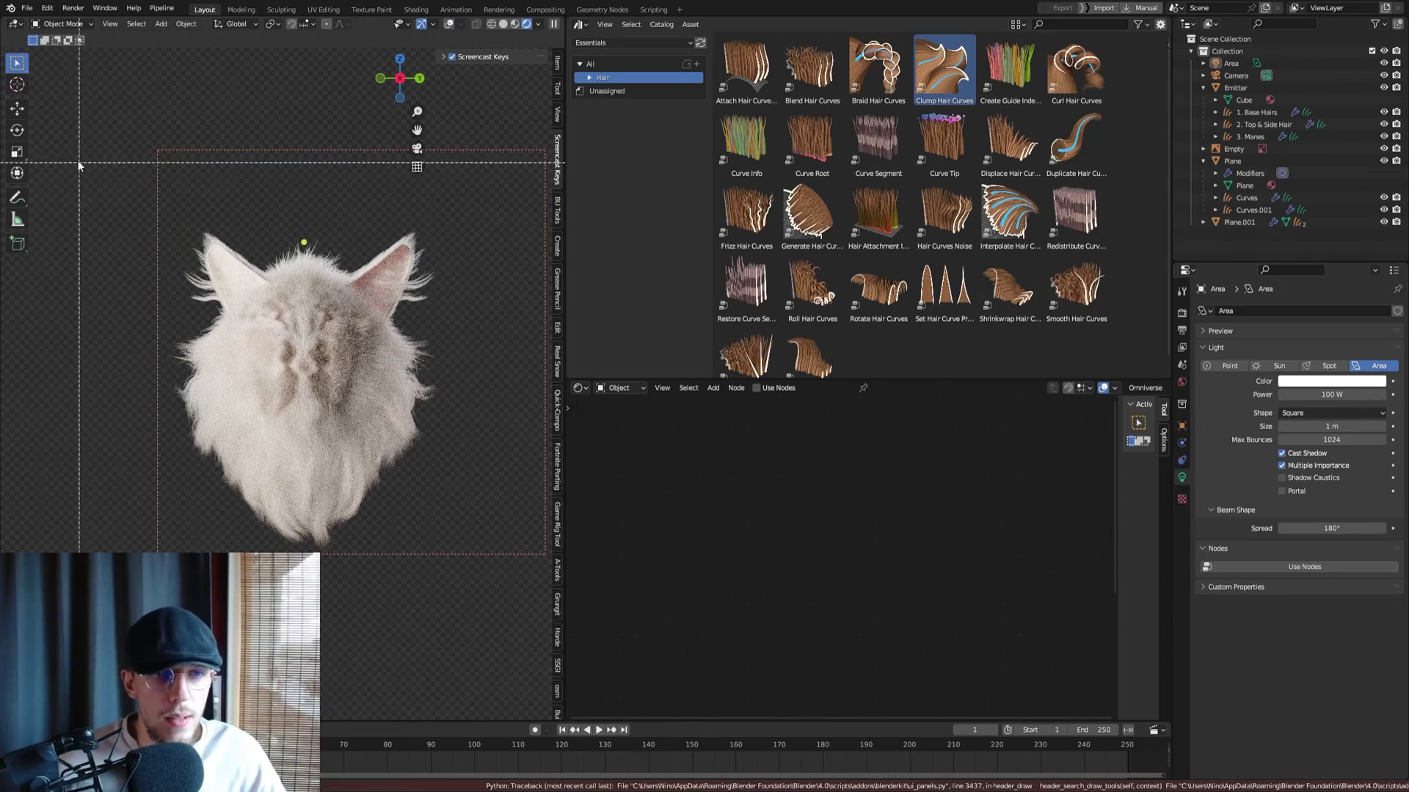
pyautogui.moveTo(74, 156); pyautogui.dragTo(549, 653)
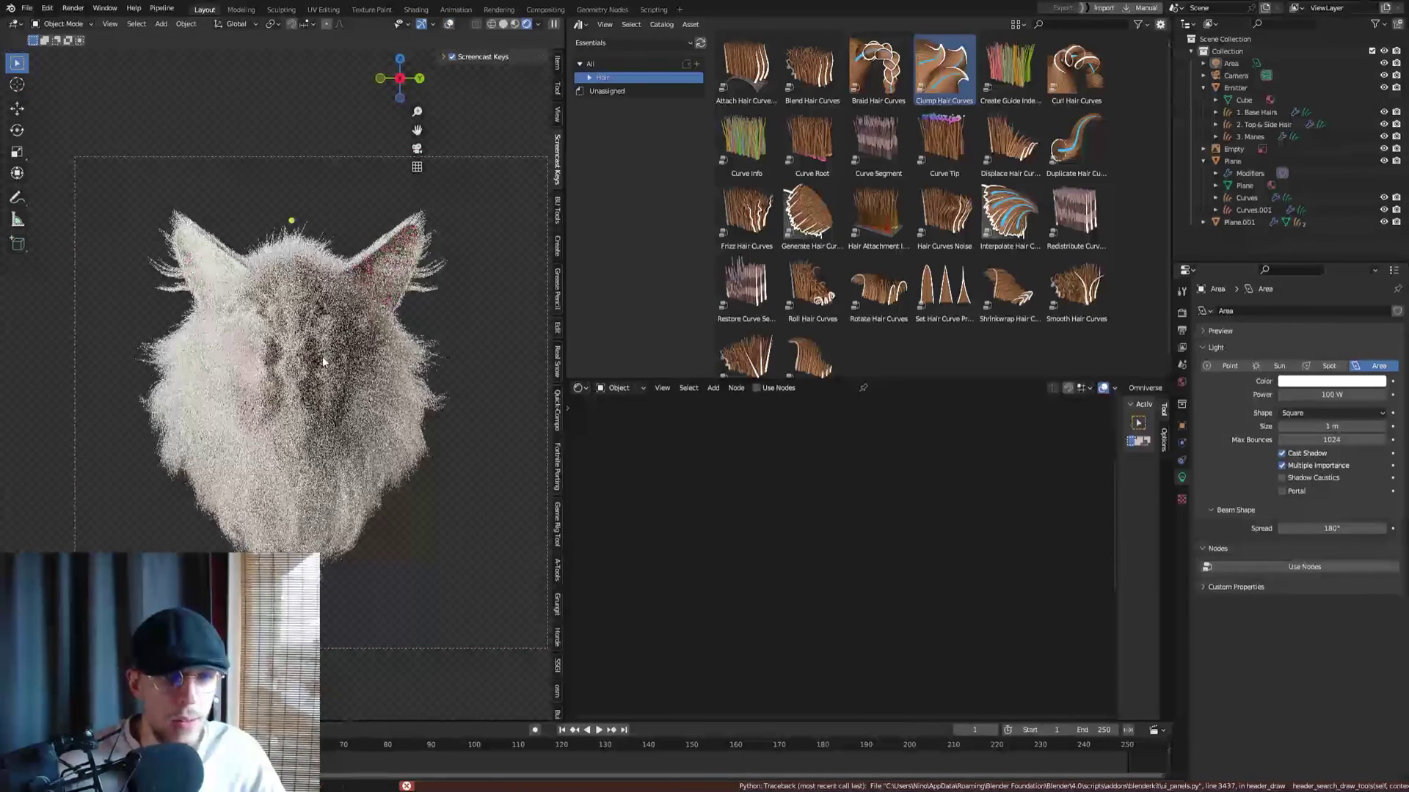
pyautogui.hotkey('ctrl', 's')
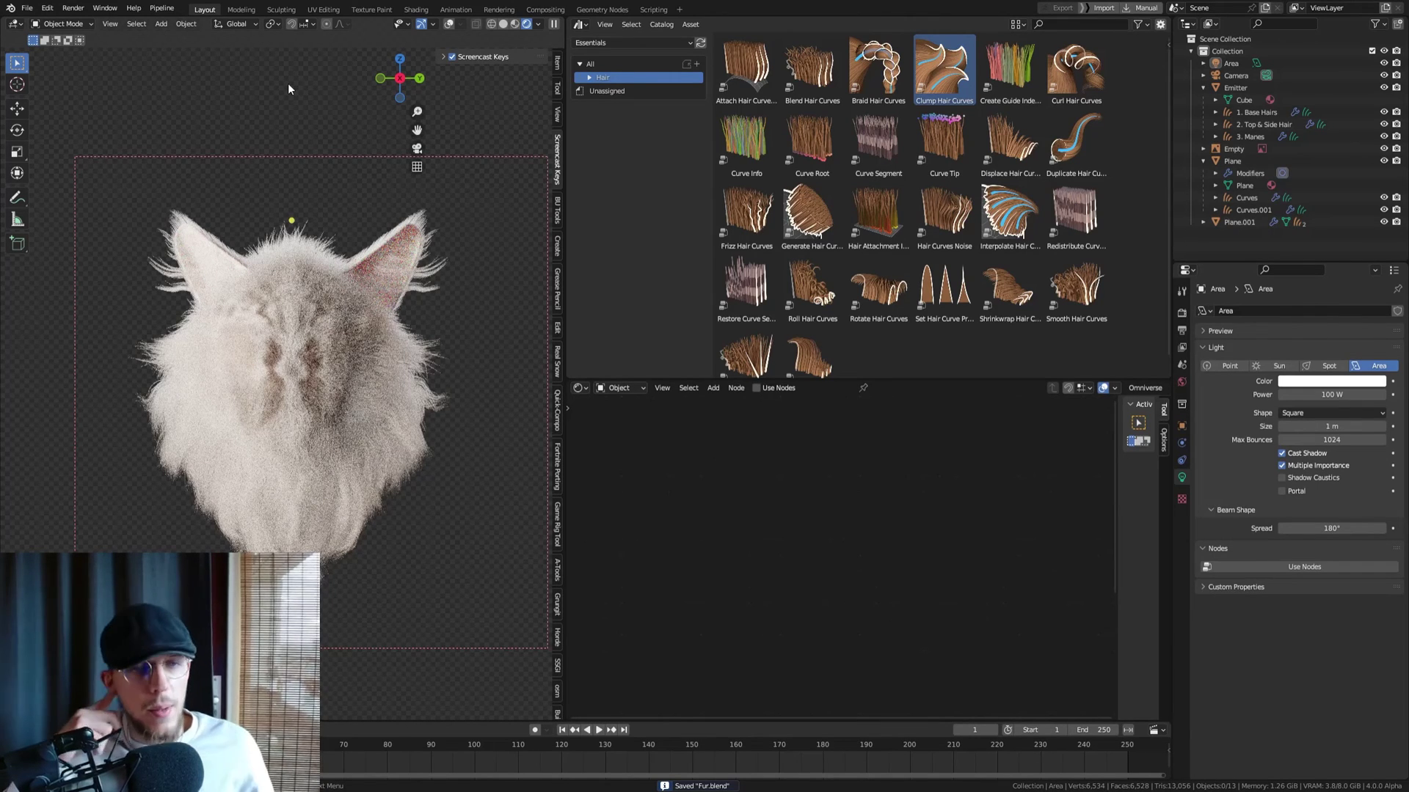
# Change the Ear material's base color to a light warm beige with hue 0.131 and saturation 0.254
pyautogui.click(217, 268)
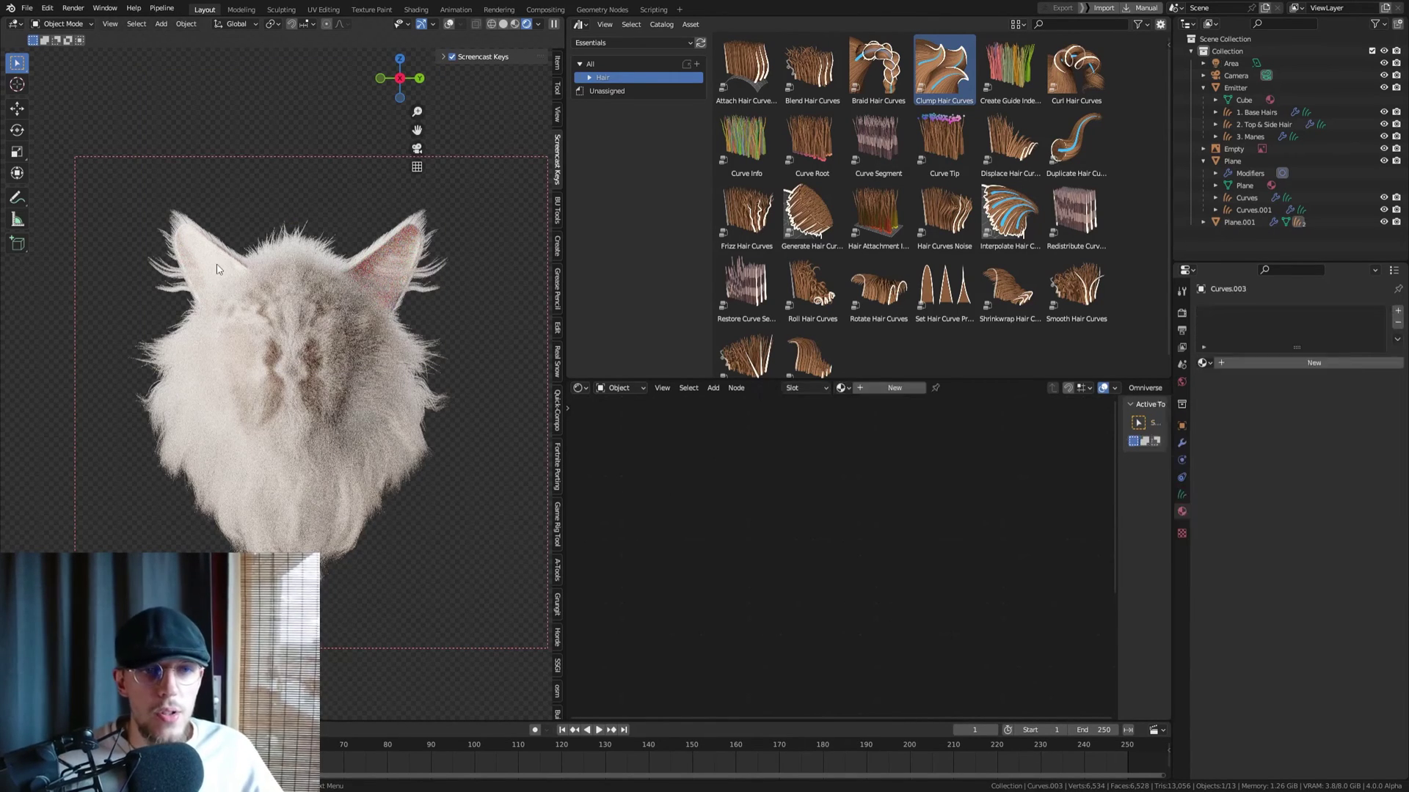
pyautogui.click(217, 269)
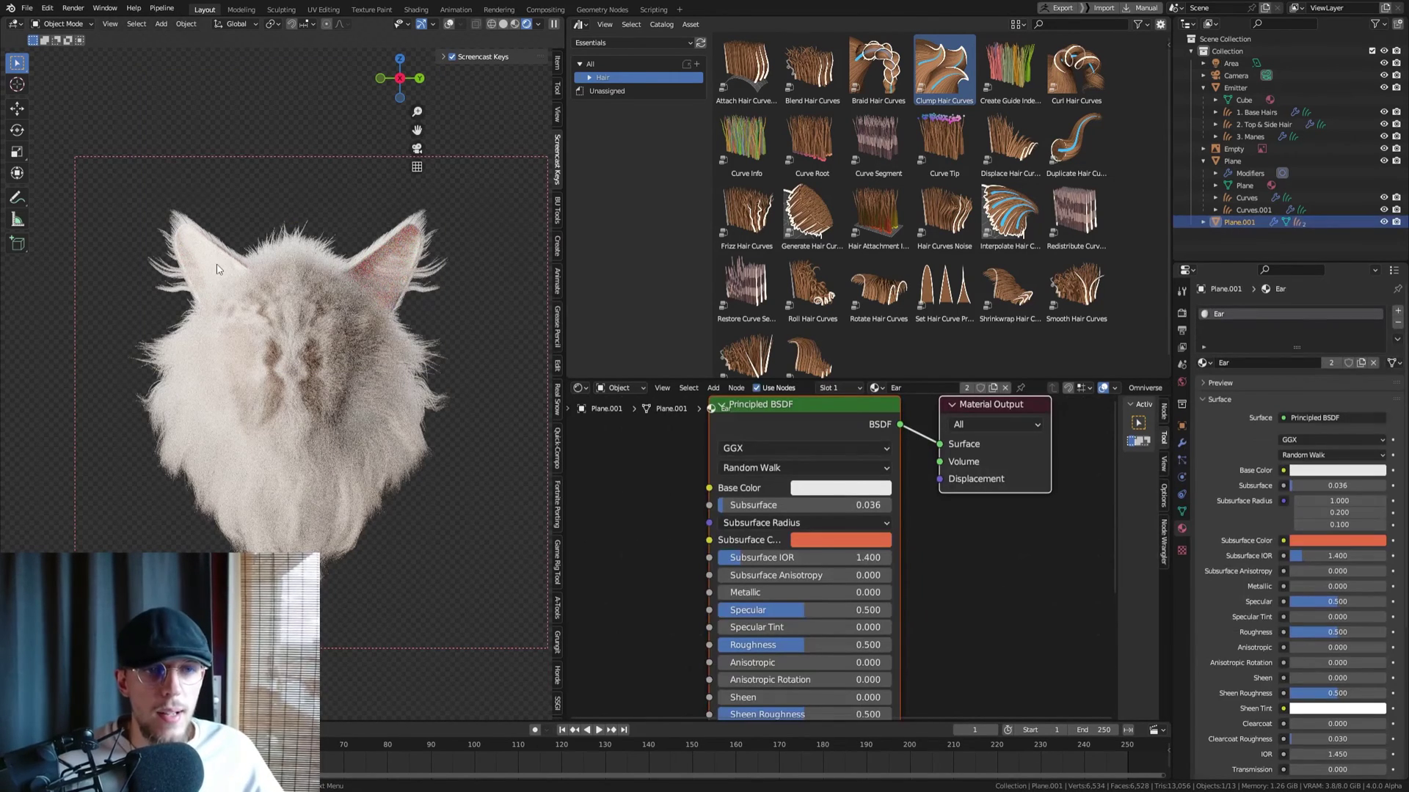
pyautogui.click(801, 491)
pyautogui.moveTo(951, 272)
pyautogui.mouseDown()
pyautogui.moveTo(951, 332)
pyautogui.moveTo(951, 276)
pyautogui.mouseUp()
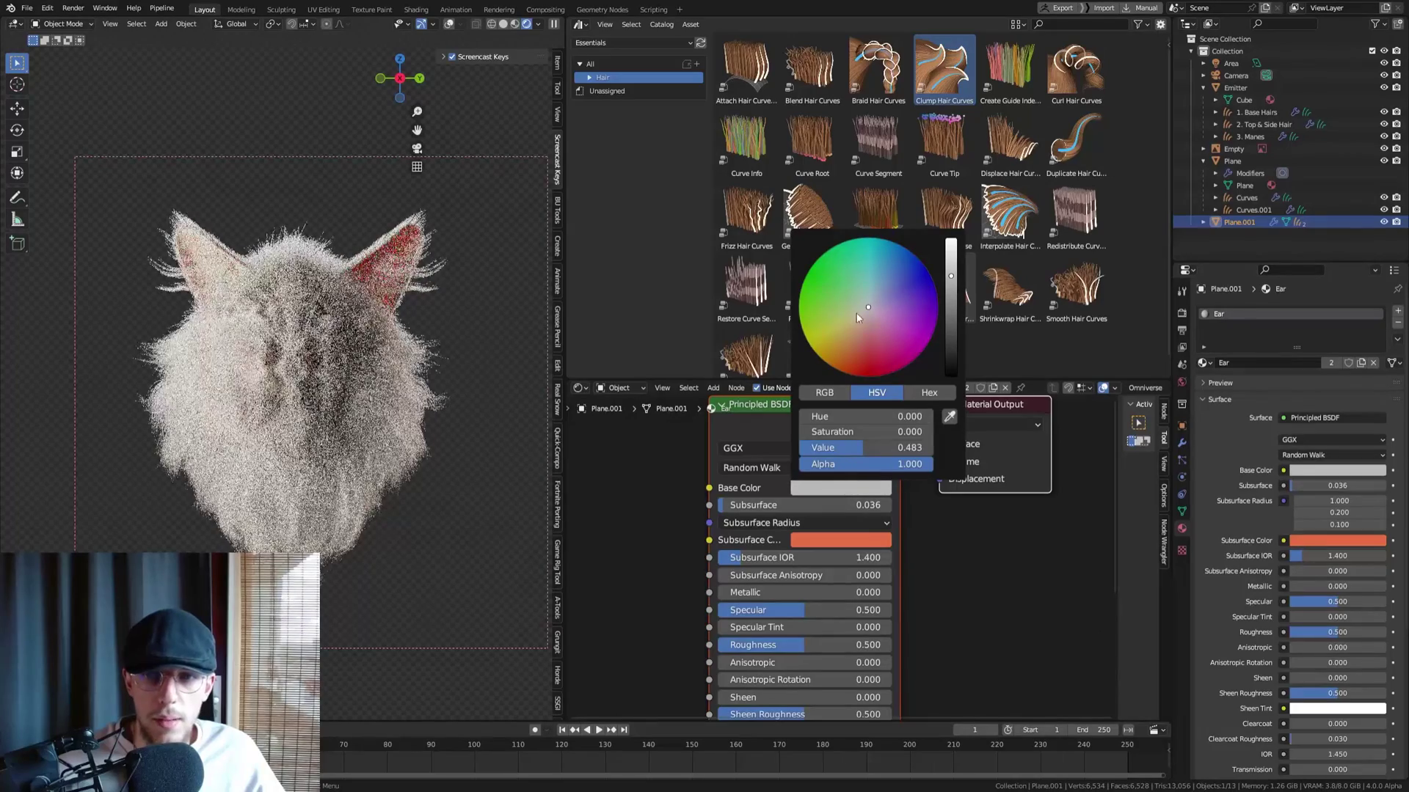
pyautogui.click(860, 314)
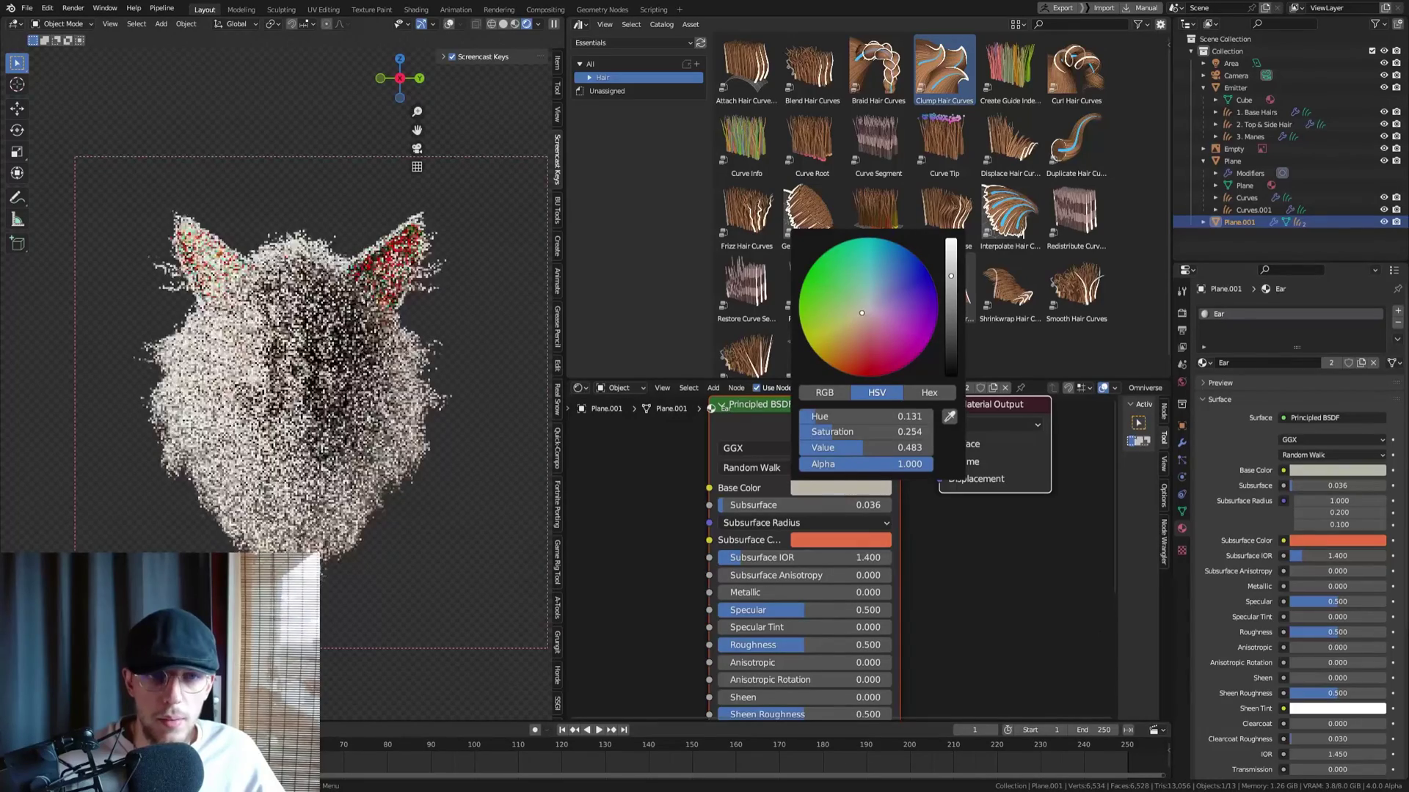
pyautogui.click(951, 267)
# Lower the Ear material's subsurface amount to 0.022, deselect the ear and save the file
pyautogui.moveTo(771, 505); pyautogui.dragTo(734, 504)
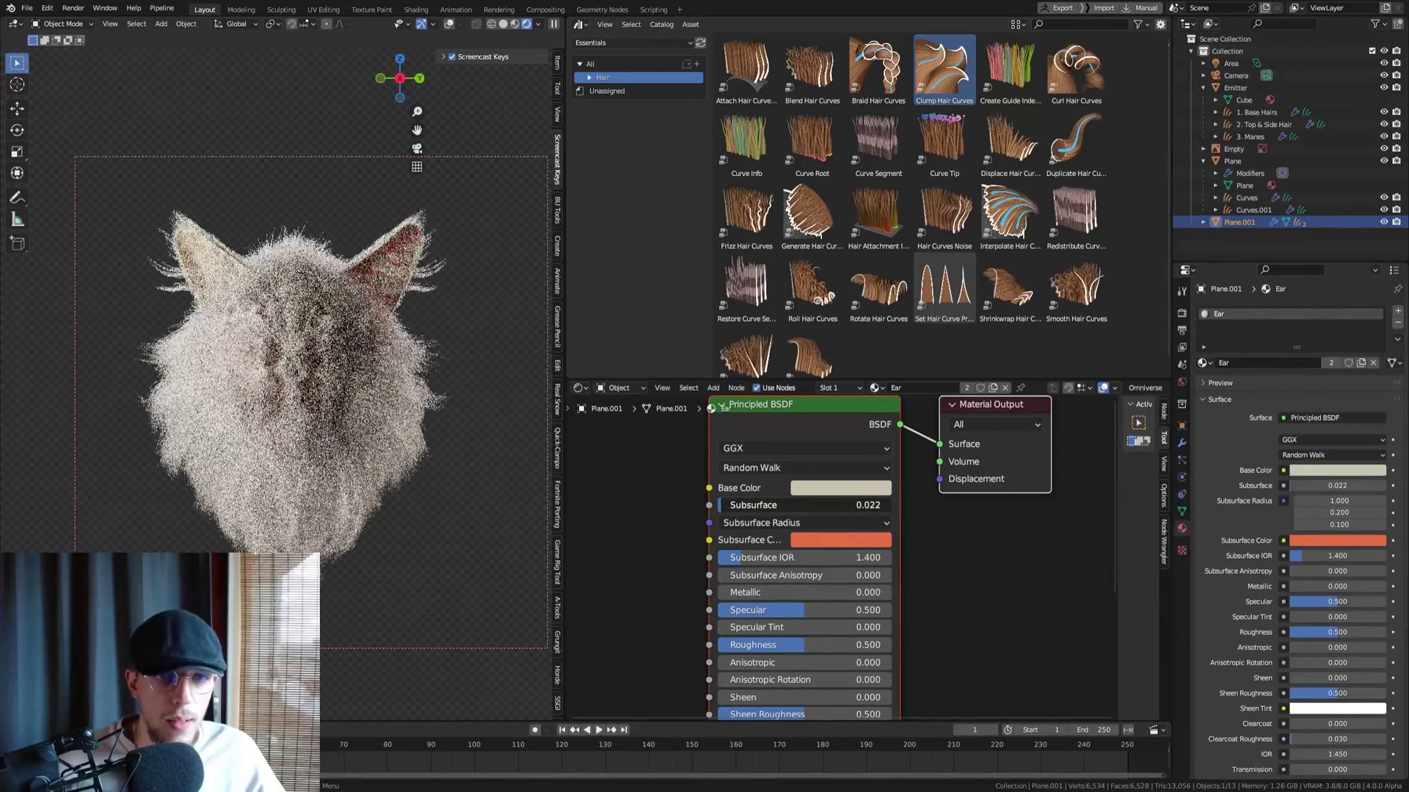
pyautogui.click(492, 367)
pyautogui.hotkey('ctrl', 's')
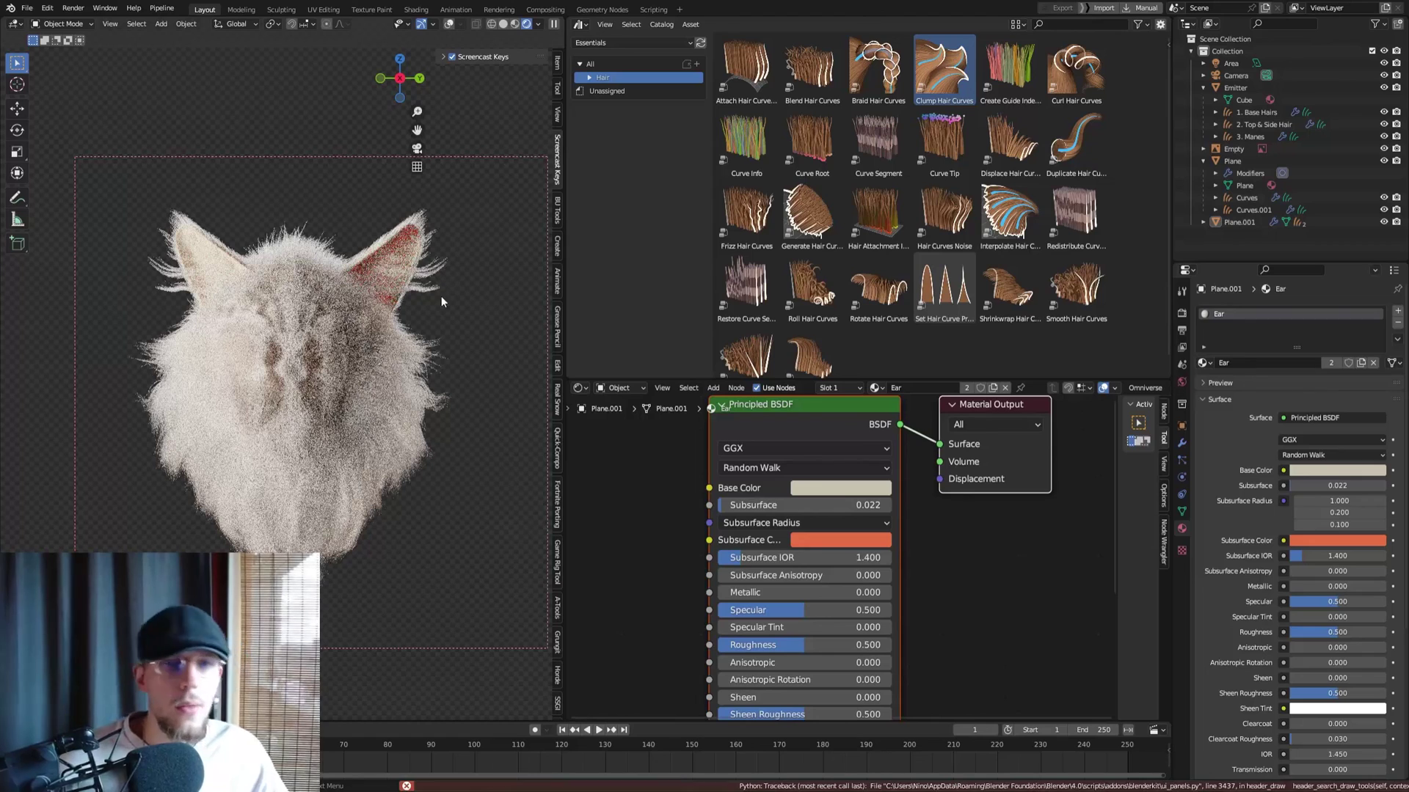